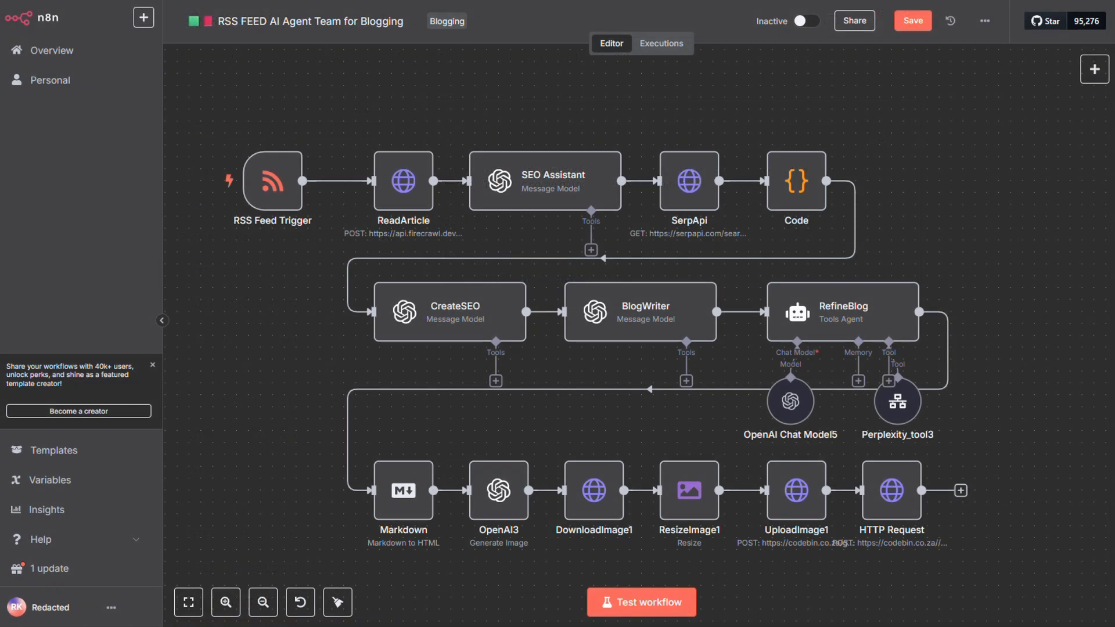
{"action": "mouse_move", "coordinate": [278, 195]}
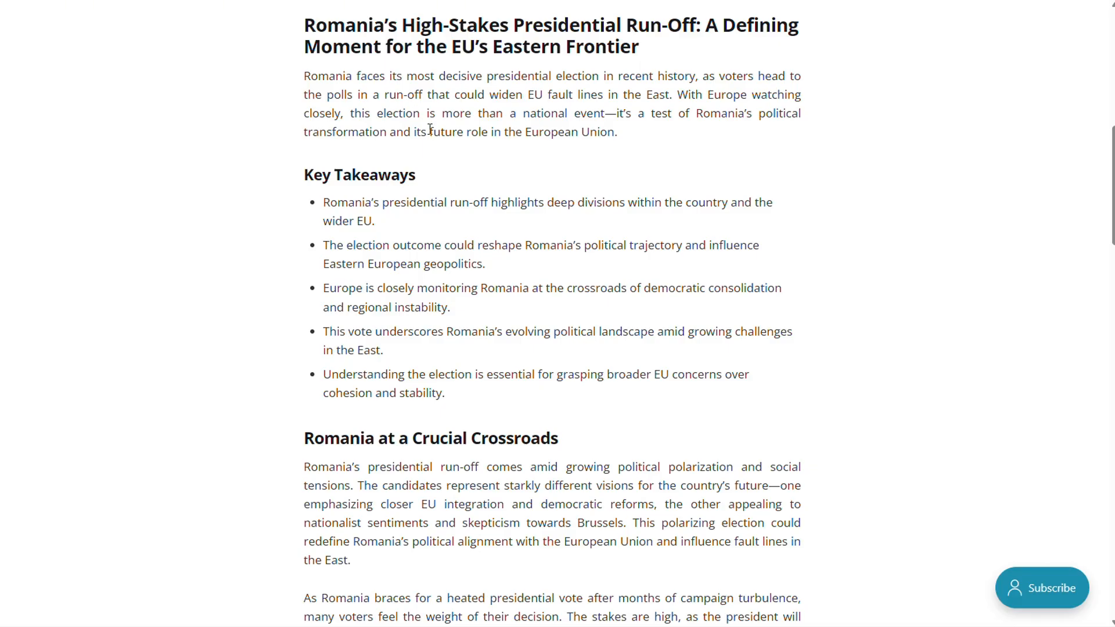
{"action": "scroll", "coordinate": [510, 264], "scroll_direction": "up", "scroll_amount": 8}
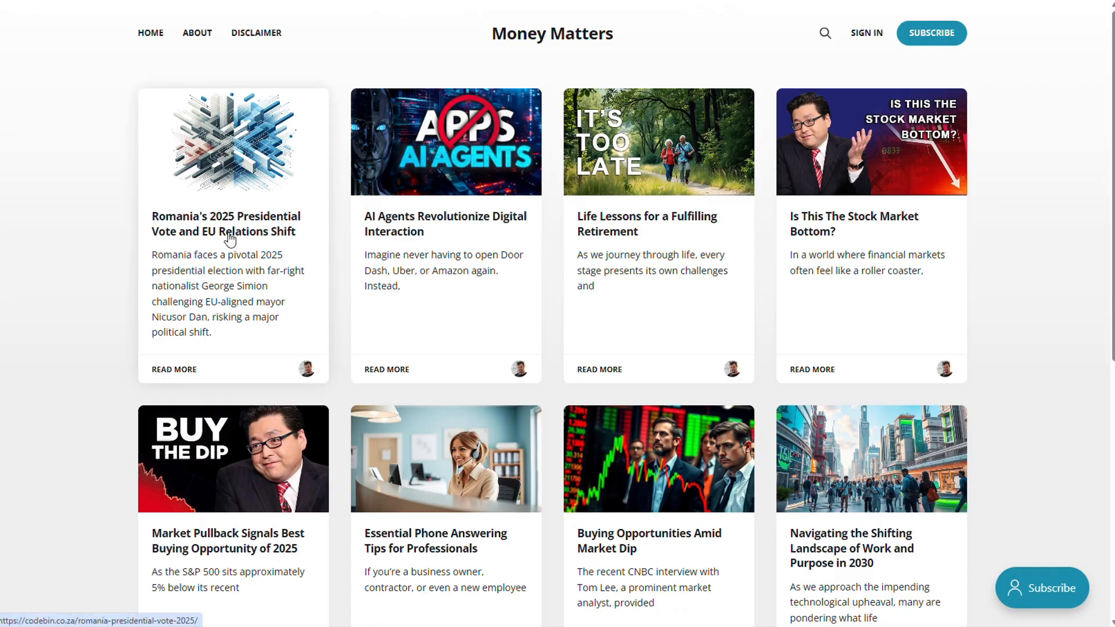
On the Money Matters blog, open the article on Romania's 2025 presidential vote and examine its title, image and body sections.
{"action": "left_click", "coordinate": [258, 246]}
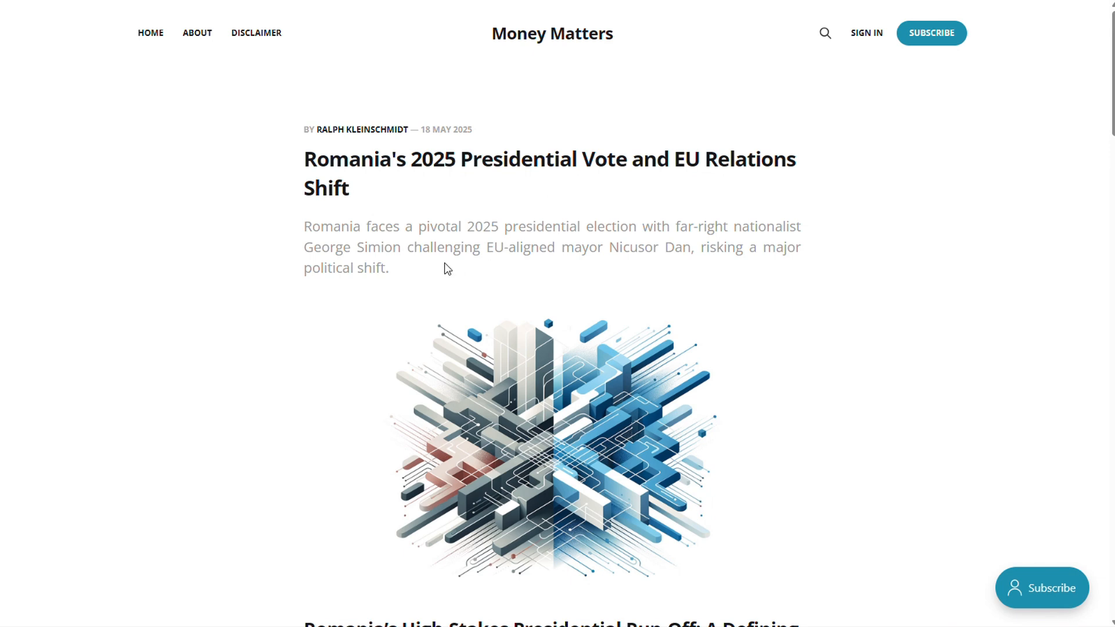
{"action": "left_click_drag", "start_coordinate": [349, 189], "coordinate": [297, 167]}
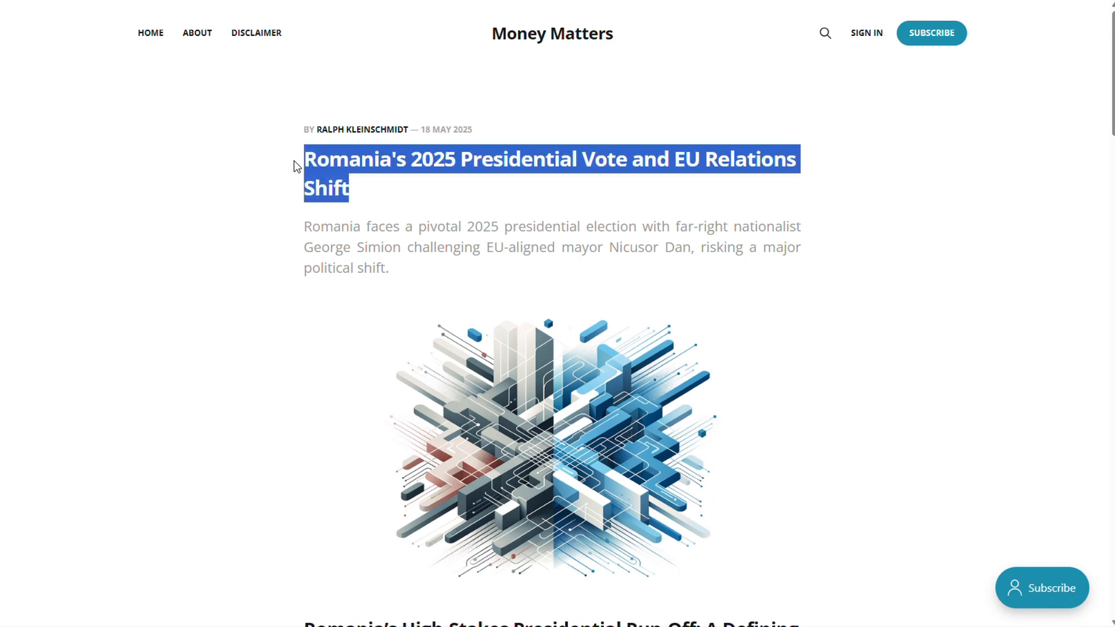
{"action": "left_click", "coordinate": [388, 248]}
{"action": "scroll", "coordinate": [465, 297], "scroll_direction": "down", "scroll_amount": 3}
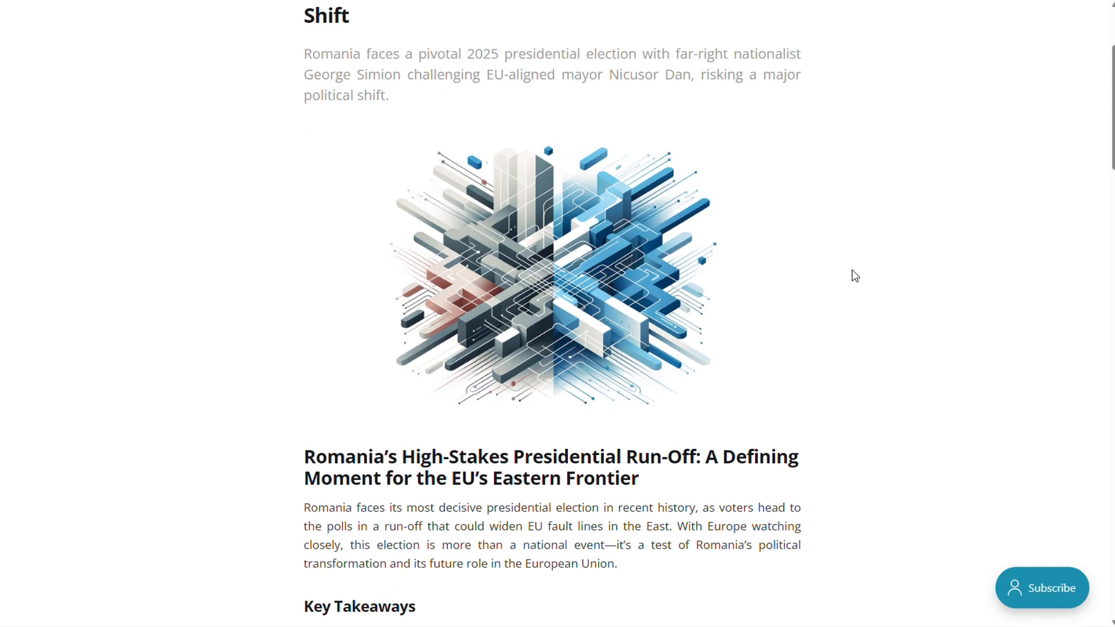
{"action": "scroll", "coordinate": [924, 263], "scroll_direction": "down", "scroll_amount": 4}
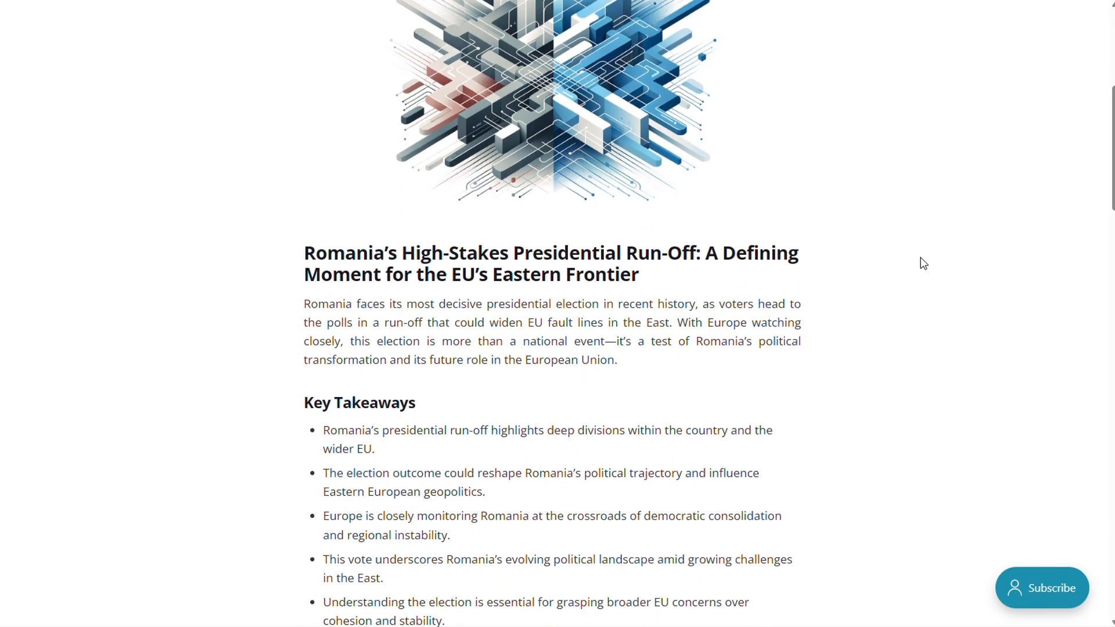
{"action": "scroll", "coordinate": [924, 263], "scroll_direction": "down", "scroll_amount": 8}
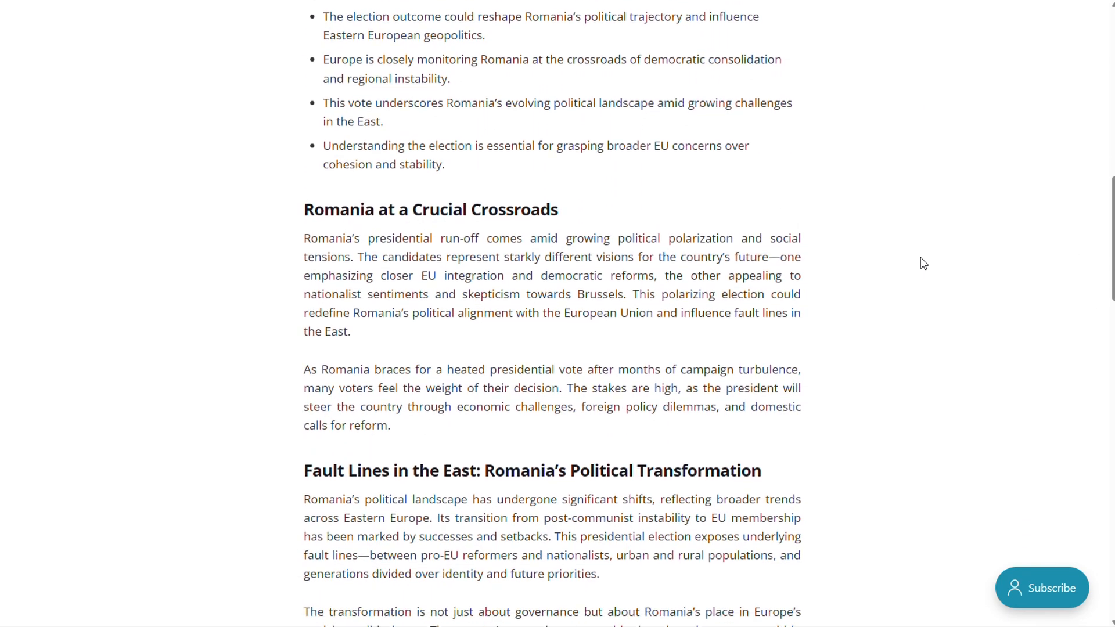
{"action": "scroll", "coordinate": [924, 263], "scroll_direction": "down", "scroll_amount": 7}
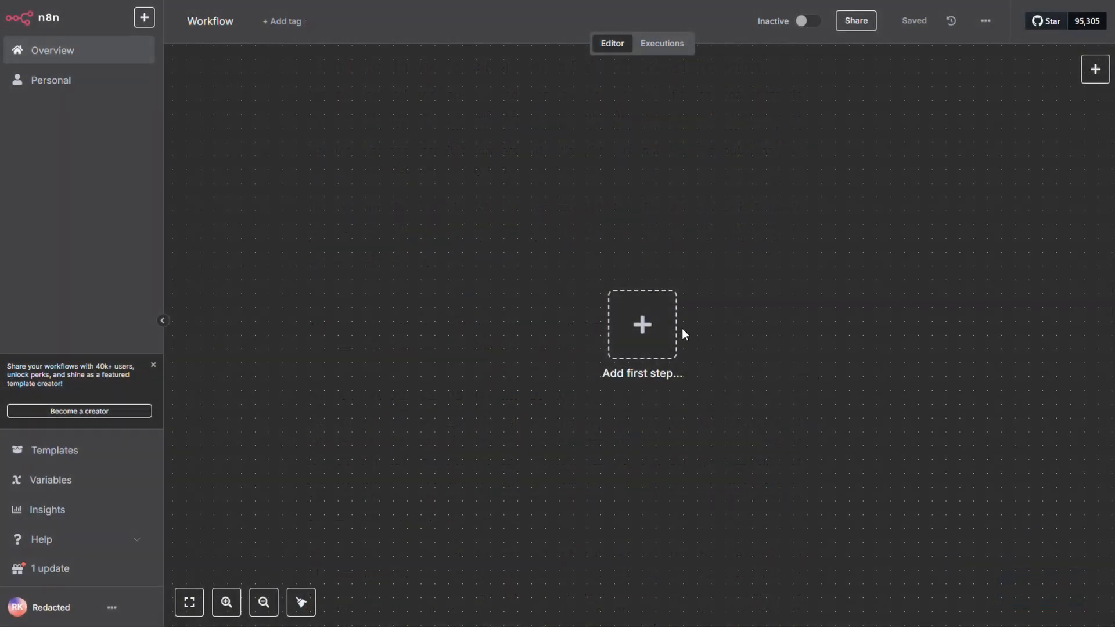
In n8n, rename the empty workflow as RSS Blog Writer.
{"action": "left_click", "coordinate": [212, 21]}
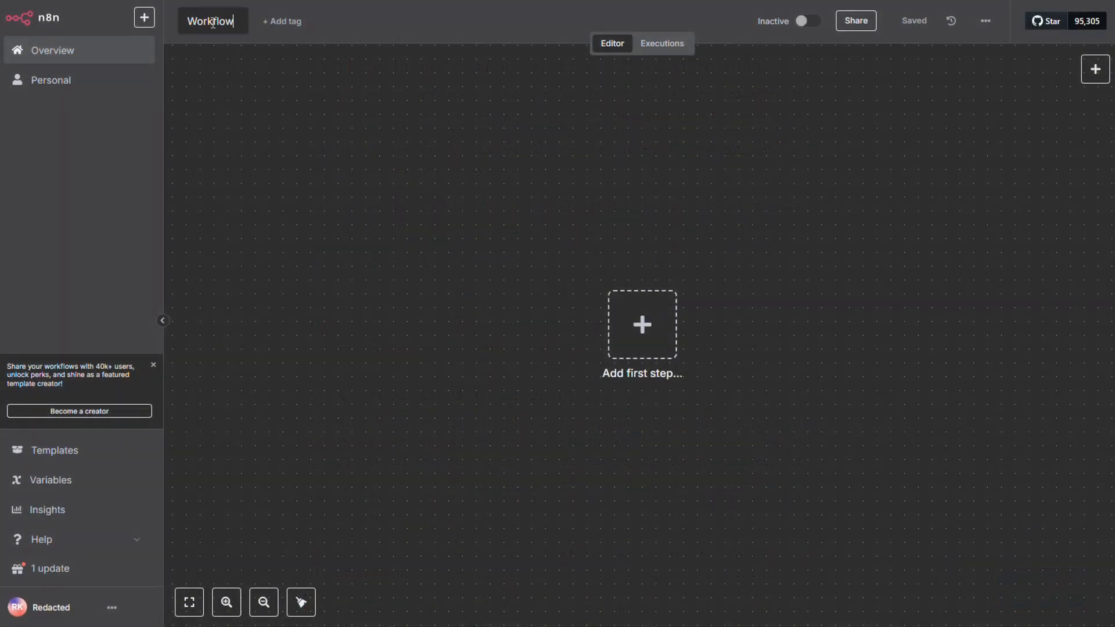
{"action": "type", "text": "RSS Blog Writer"}
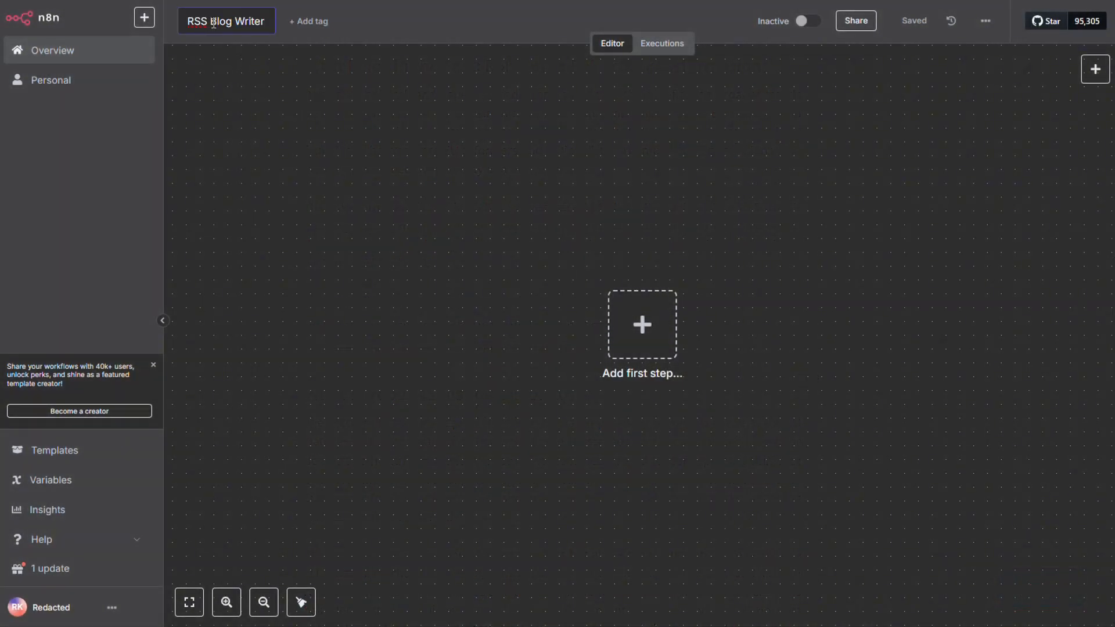
{"action": "left_click", "coordinate": [272, 69]}
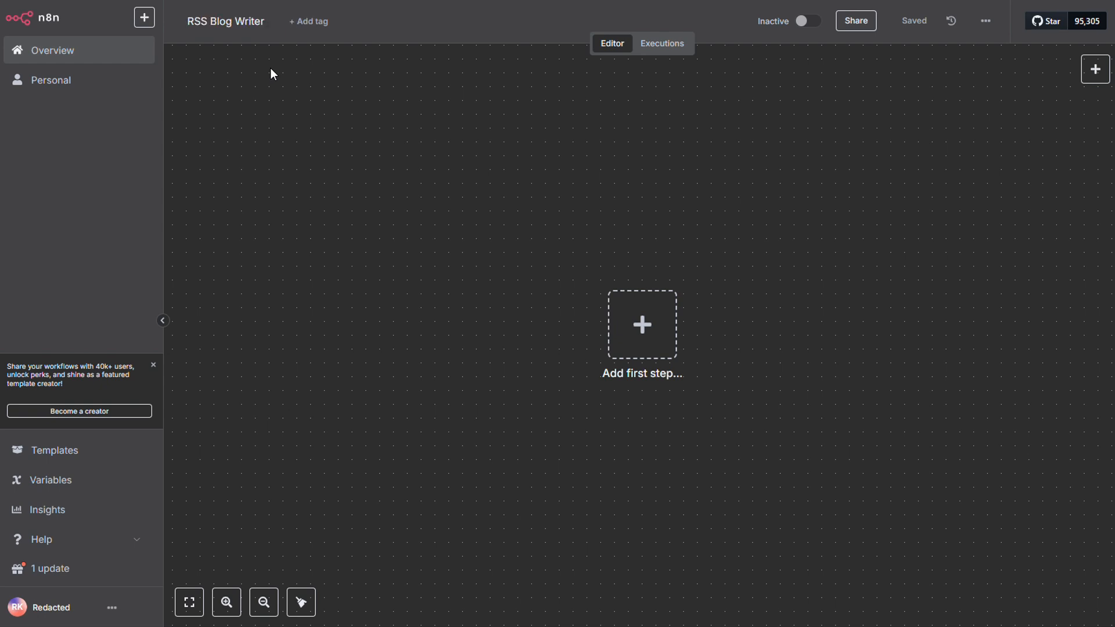
Add an RSS Feed Trigger as the workflow's first step and set its poll mode to Every Day.
{"action": "left_click", "coordinate": [643, 324]}
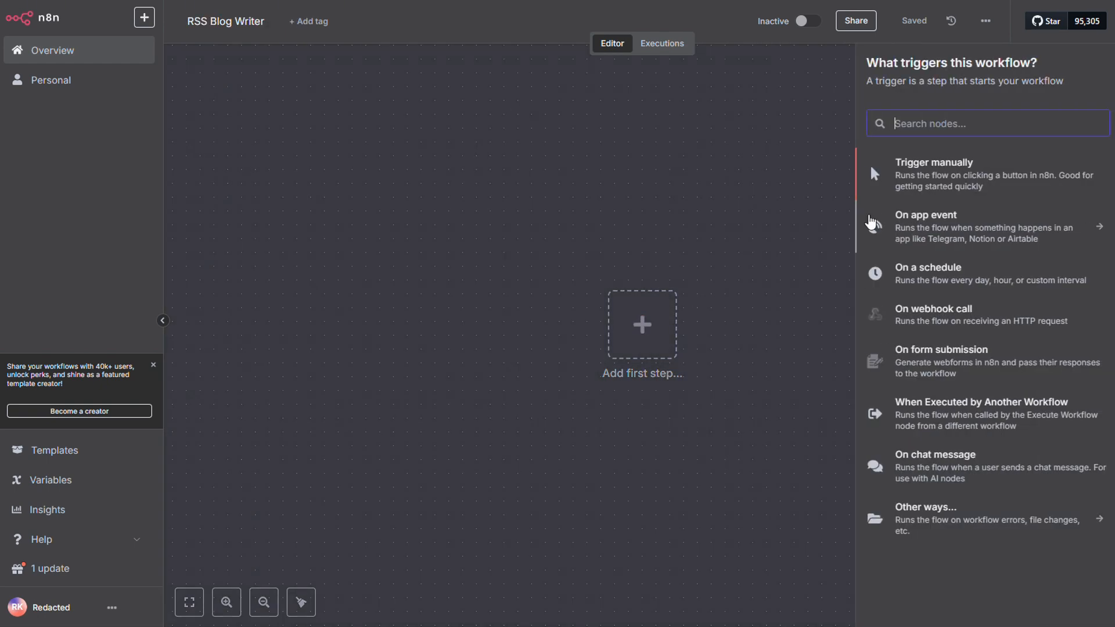
{"action": "type", "text": "rss"}
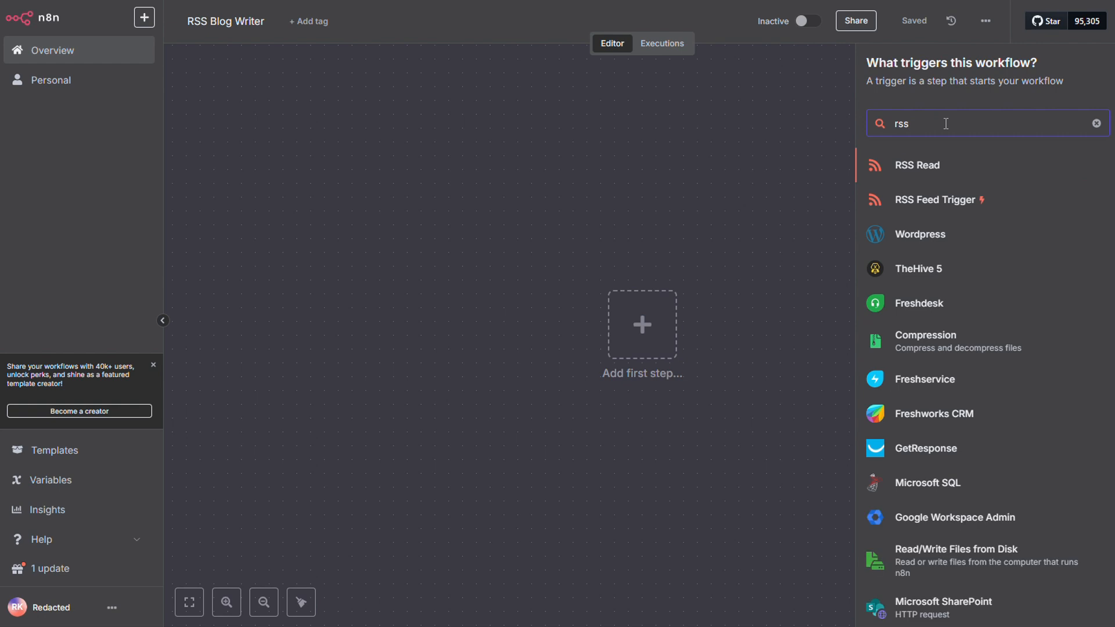
{"action": "left_click", "coordinate": [938, 200]}
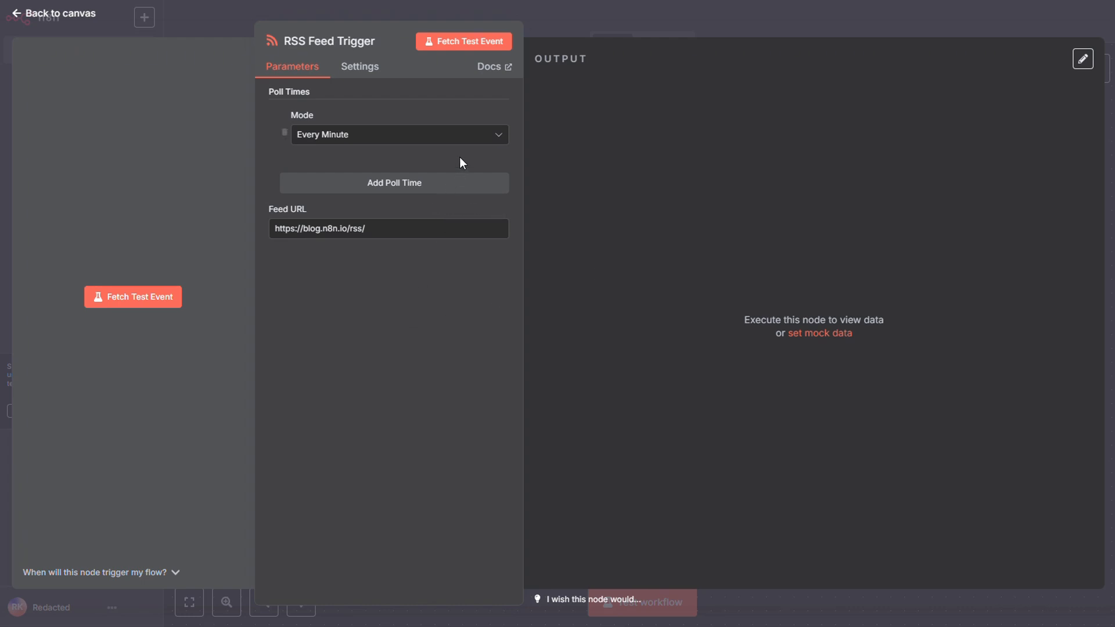
{"action": "left_click", "coordinate": [498, 140]}
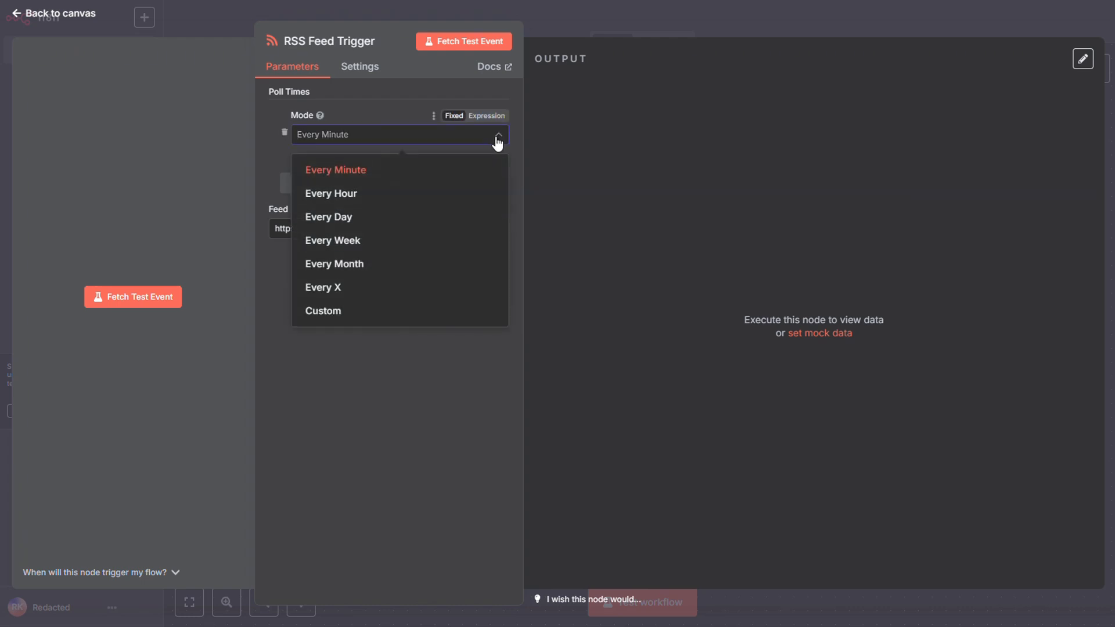
{"action": "left_click", "coordinate": [375, 217]}
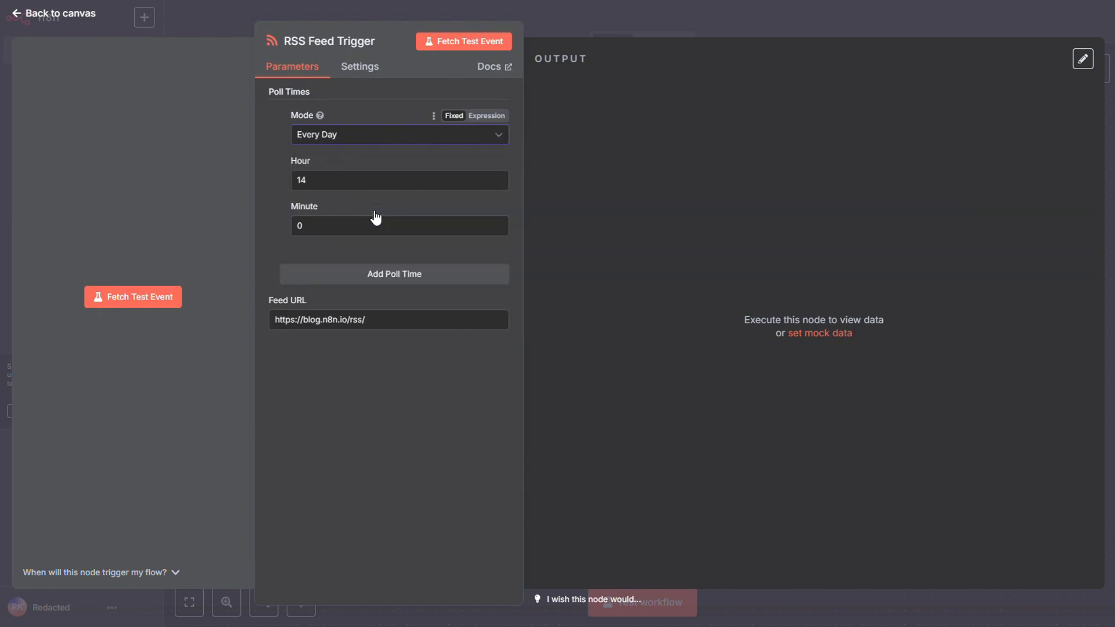
{"action": "left_click", "coordinate": [401, 323]}
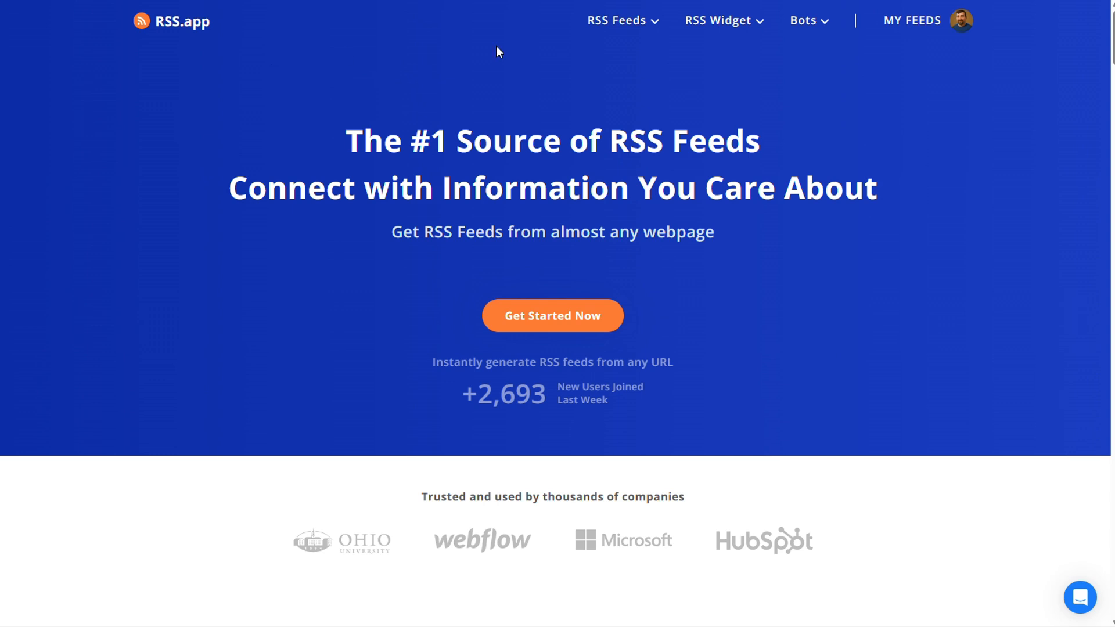
Switch to RSS.app, generate a new feed from the Music topic and save it to the account's feeds.
{"action": "left_click", "coordinate": [912, 23]}
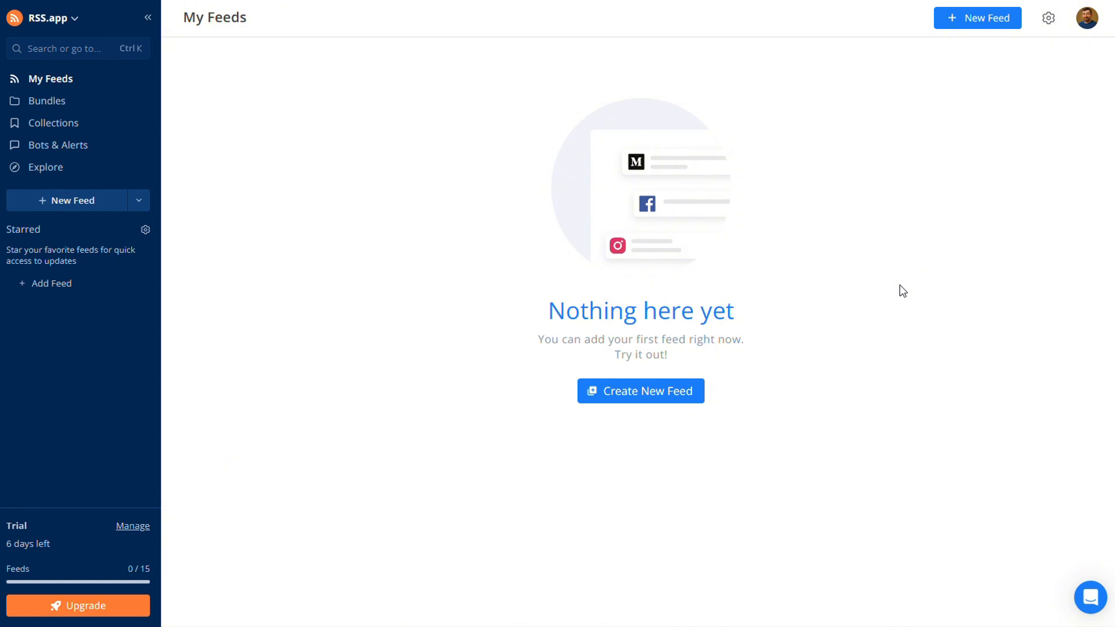
{"action": "left_click", "coordinate": [664, 399]}
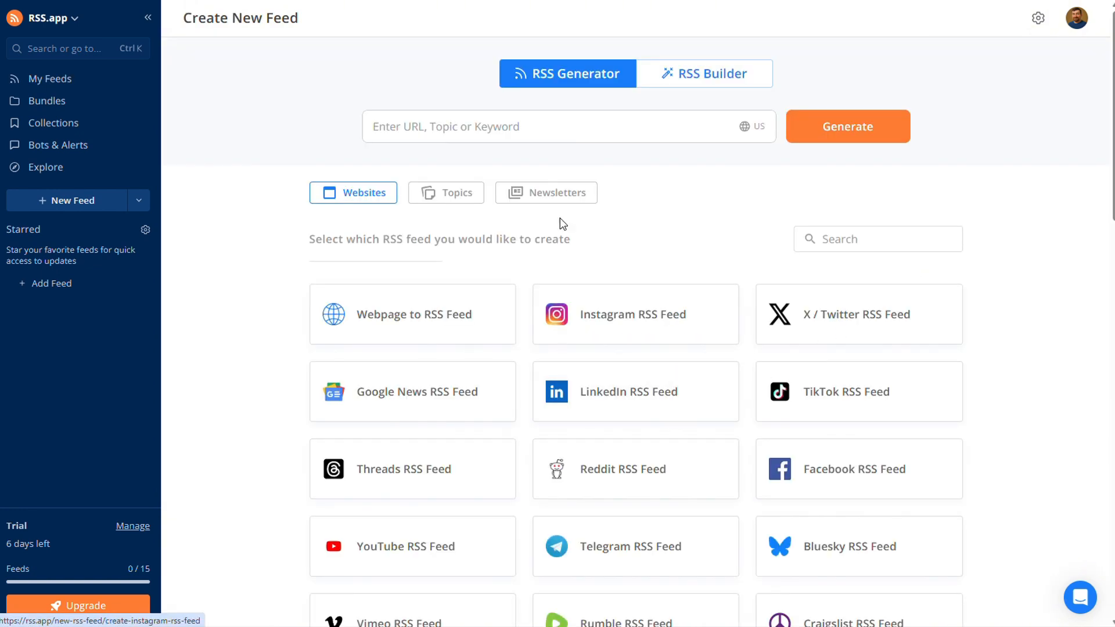
{"action": "scroll", "coordinate": [606, 249], "scroll_direction": "down", "scroll_amount": 20}
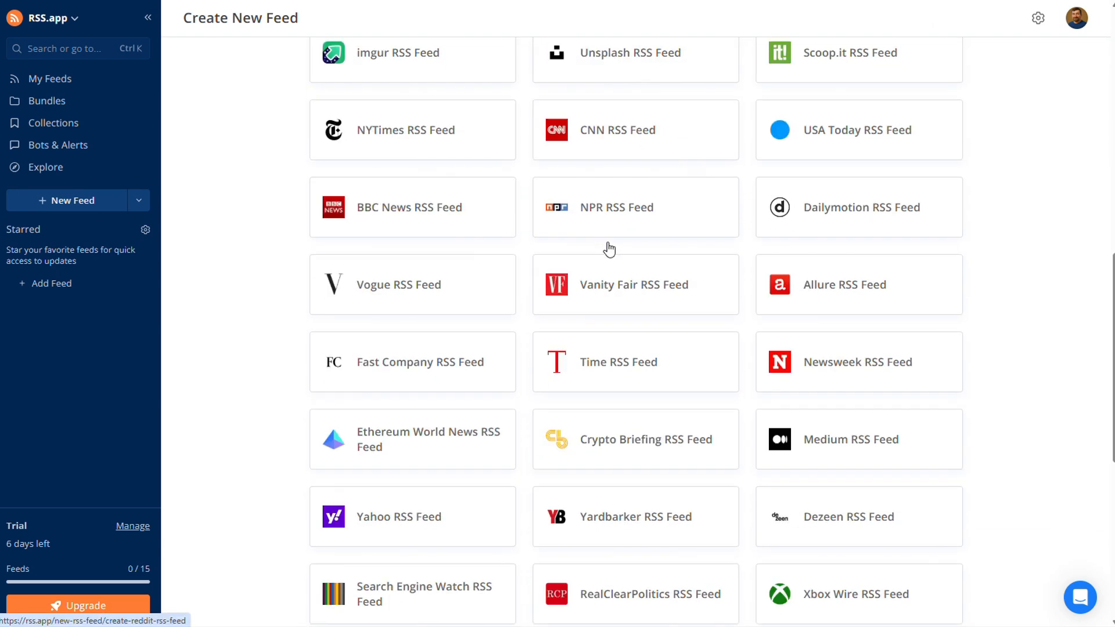
{"action": "scroll", "coordinate": [608, 249], "scroll_direction": "up", "scroll_amount": 20}
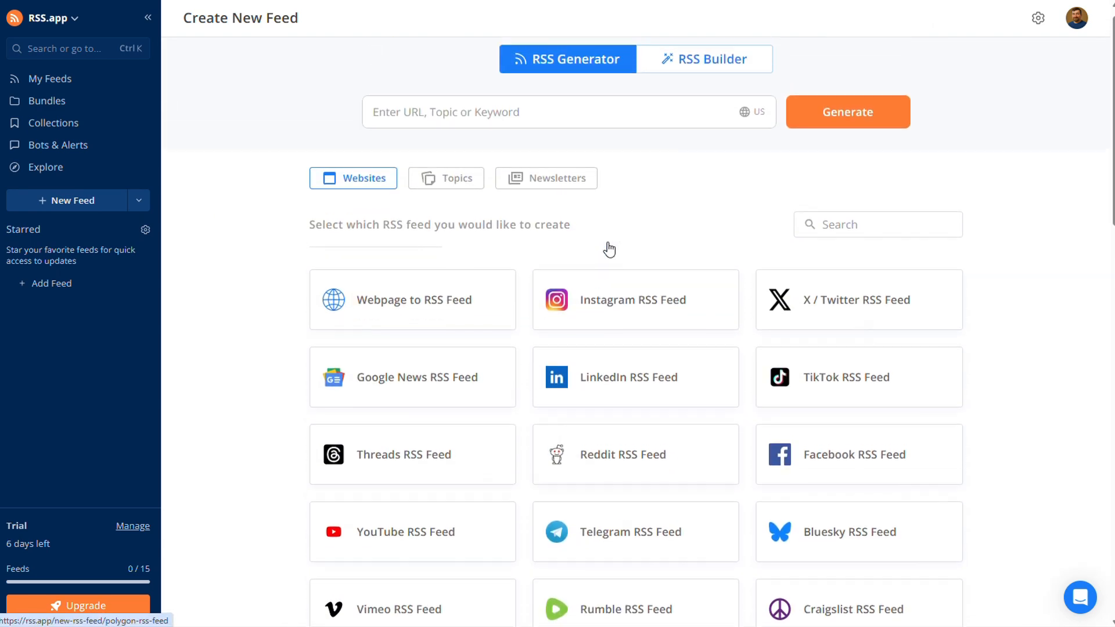
{"action": "left_click", "coordinate": [589, 133]}
{"action": "type", "text": "musi"}
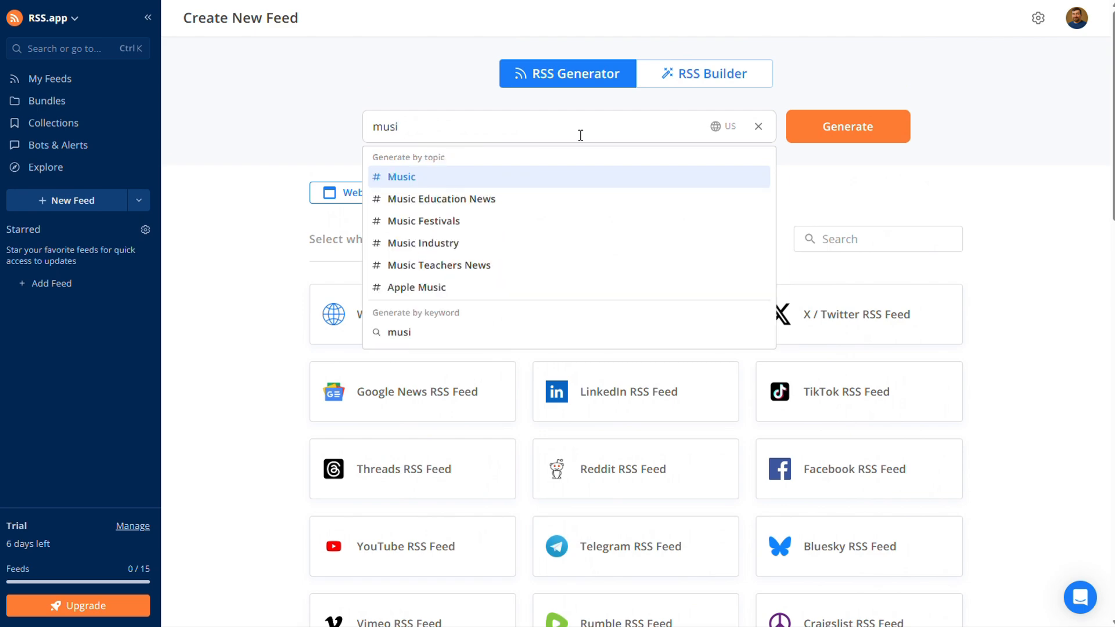
{"action": "left_click", "coordinate": [525, 176]}
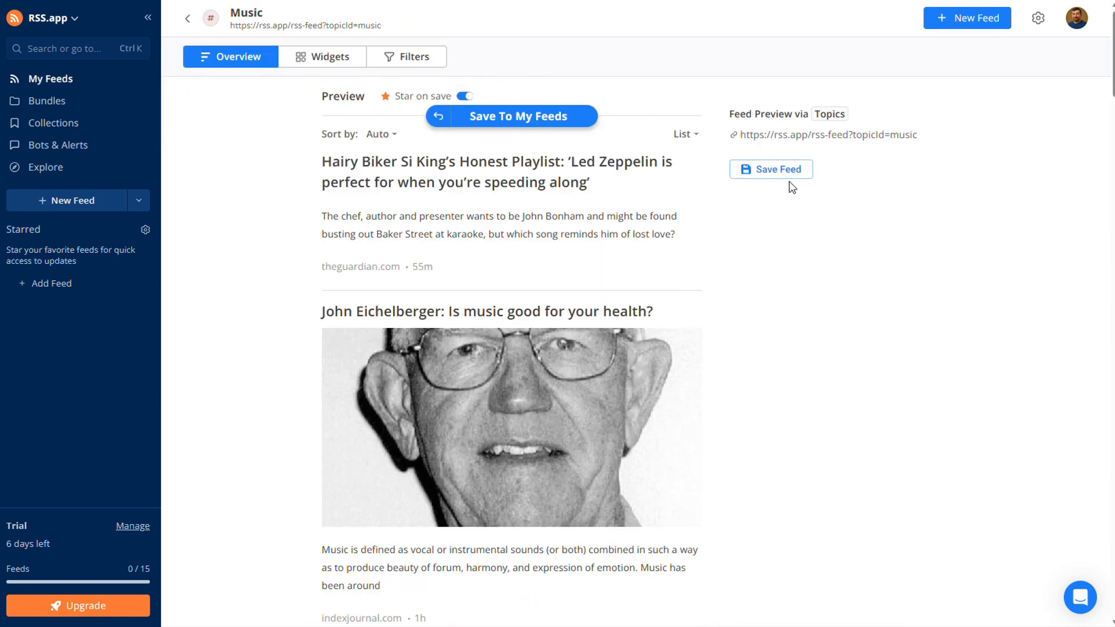
{"action": "left_click", "coordinate": [779, 172]}
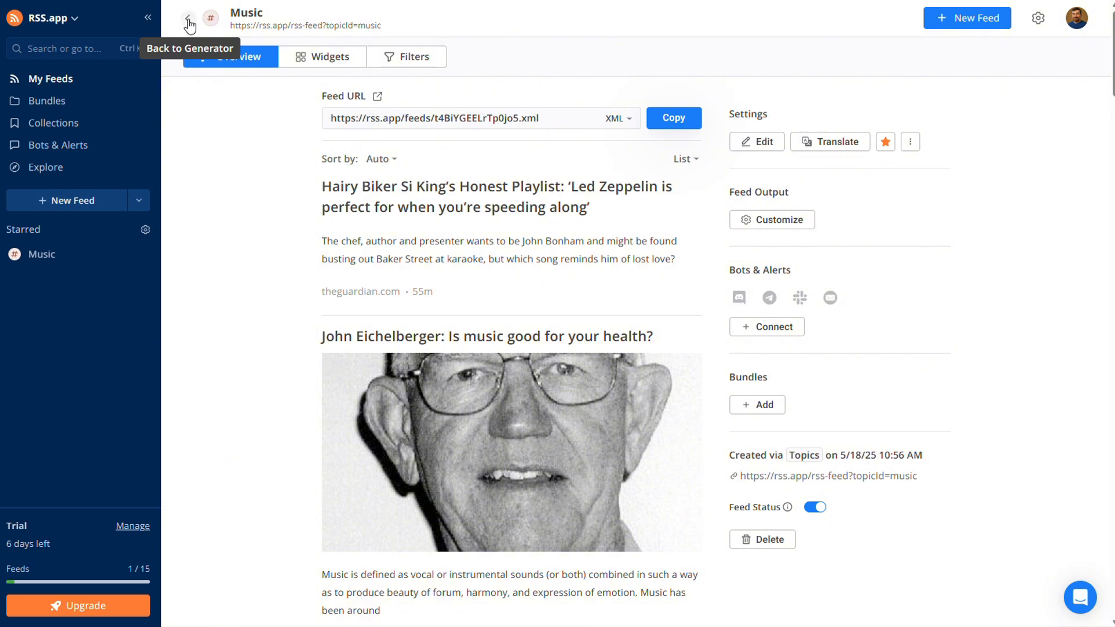
Generate a second feed from the Music Industry topic and save it.
{"action": "left_click", "coordinate": [188, 18]}
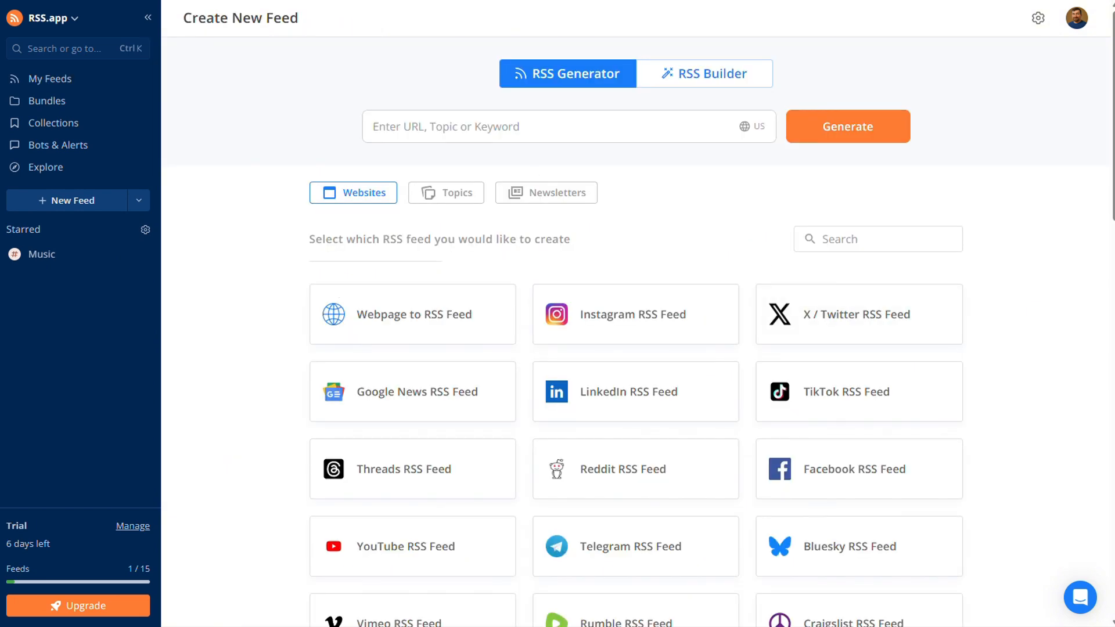
{"action": "left_click", "coordinate": [643, 126]}
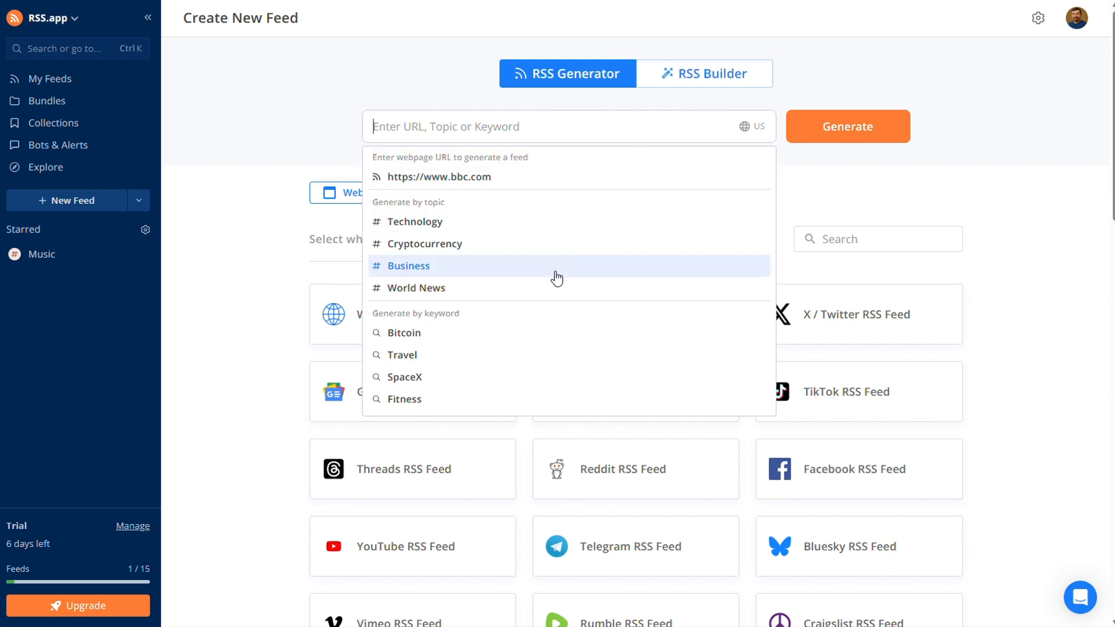
{"action": "type", "text": "music"}
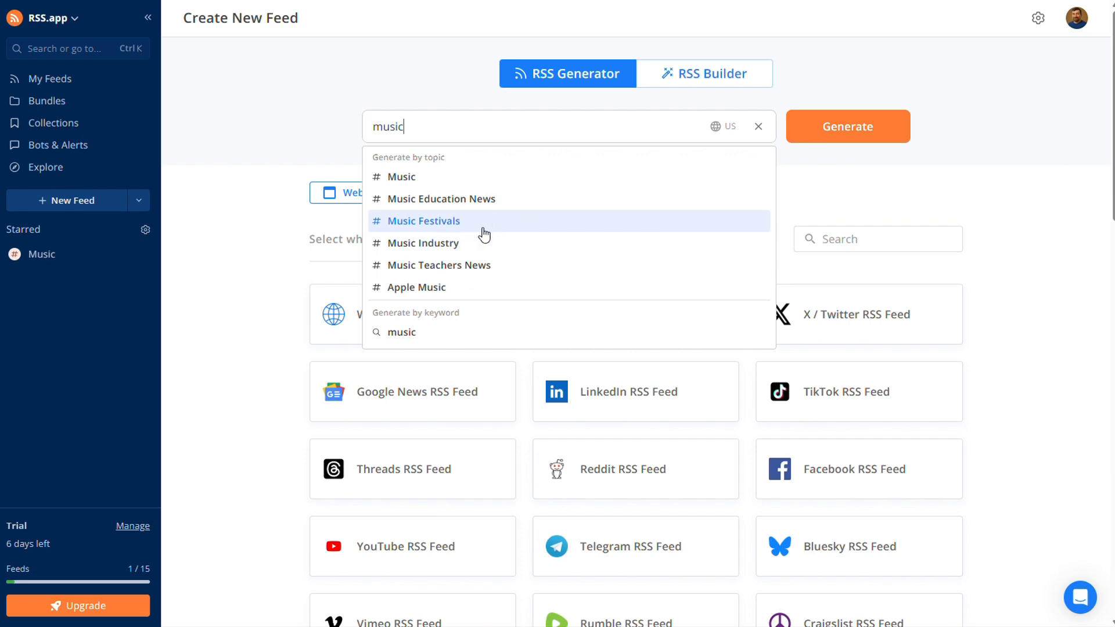
{"action": "left_click", "coordinate": [445, 246]}
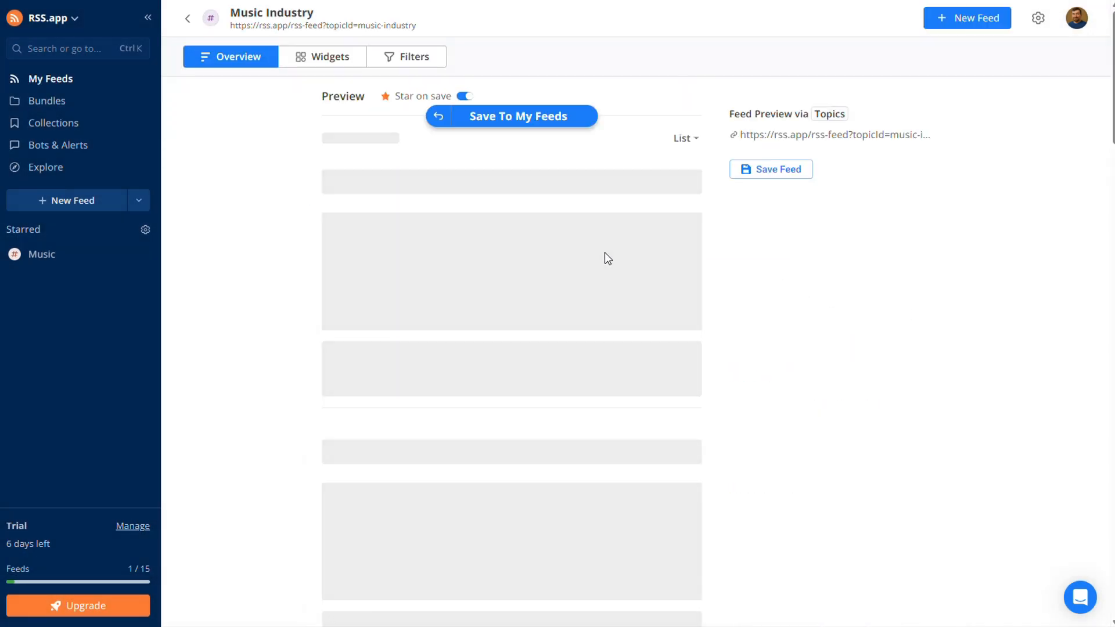
{"action": "left_click", "coordinate": [778, 170]}
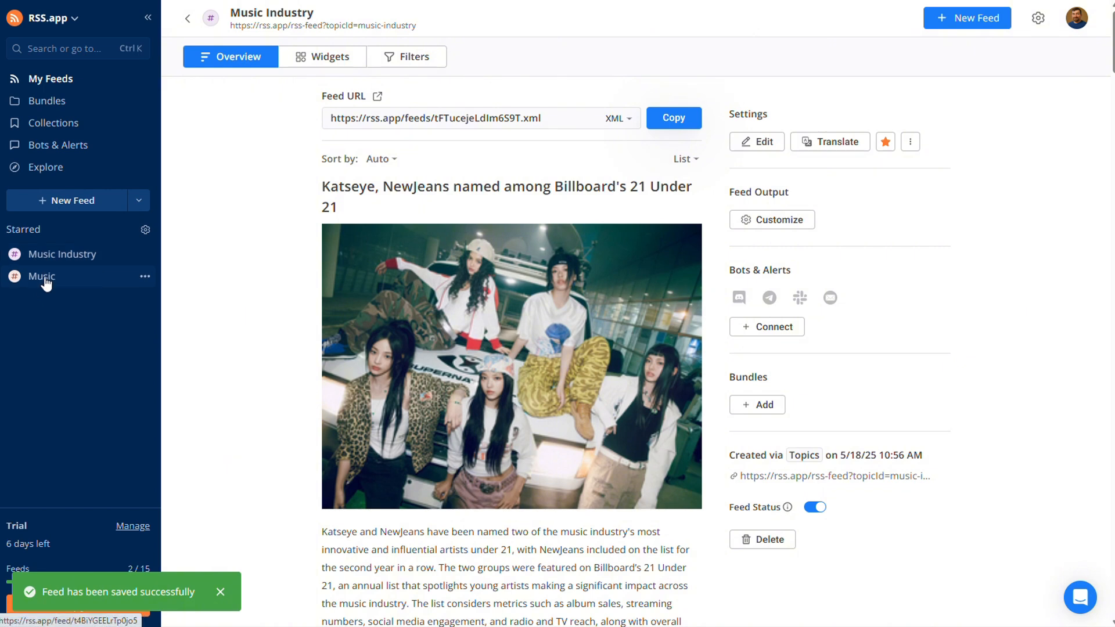
Combine the Music Industry and Music feeds into a new bundle named music and copy the bundle's URL.
{"action": "left_click", "coordinate": [49, 104]}
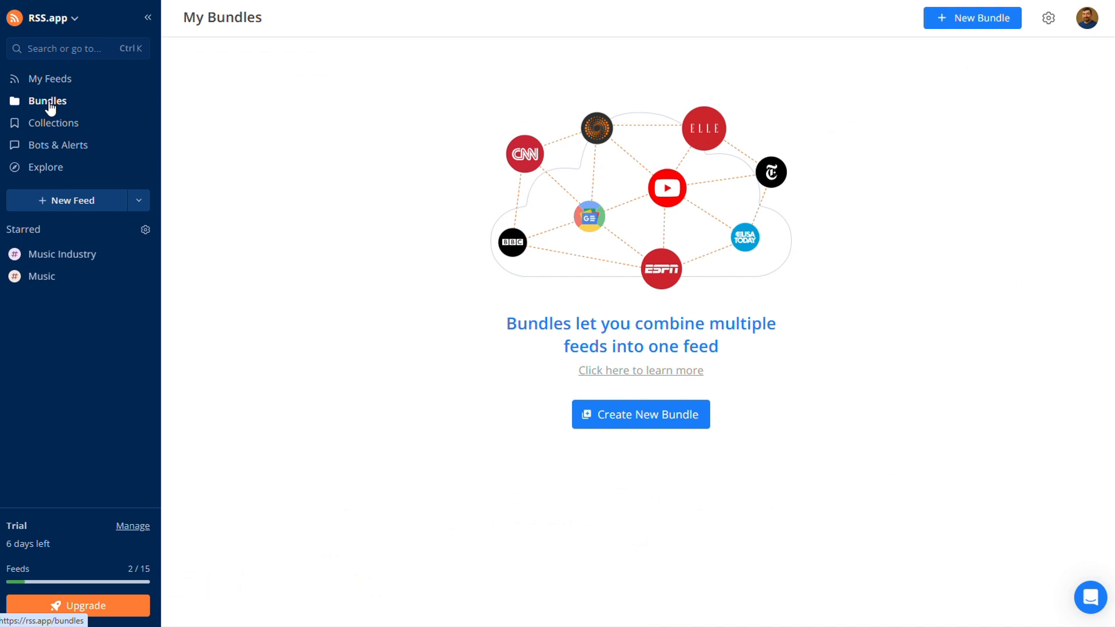
{"action": "left_click", "coordinate": [627, 416]}
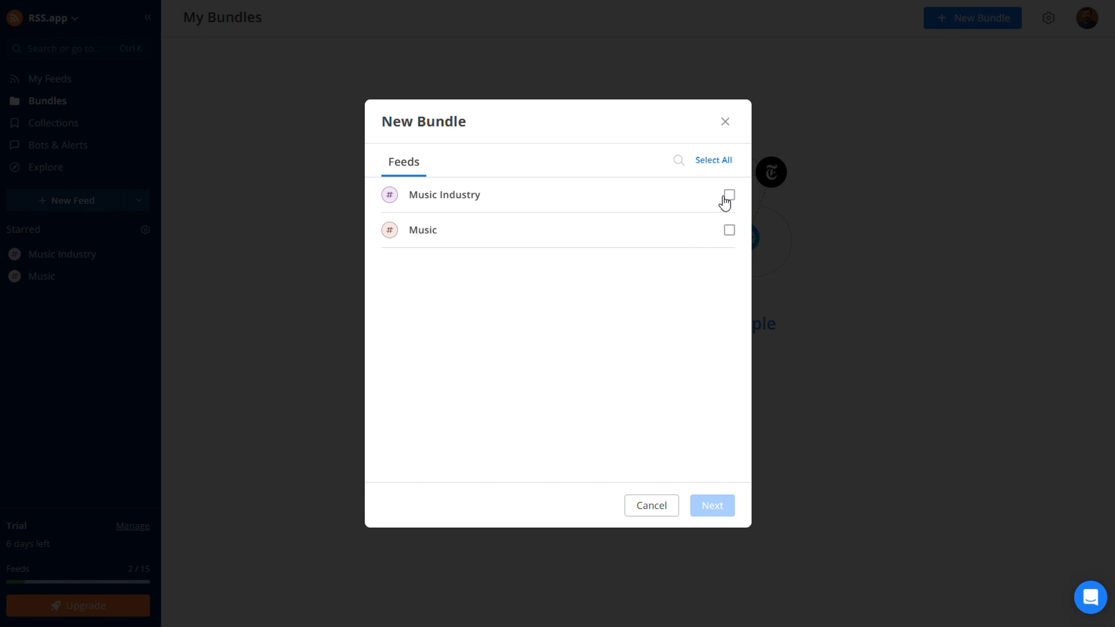
{"action": "left_click", "coordinate": [726, 198]}
{"action": "left_click", "coordinate": [729, 231]}
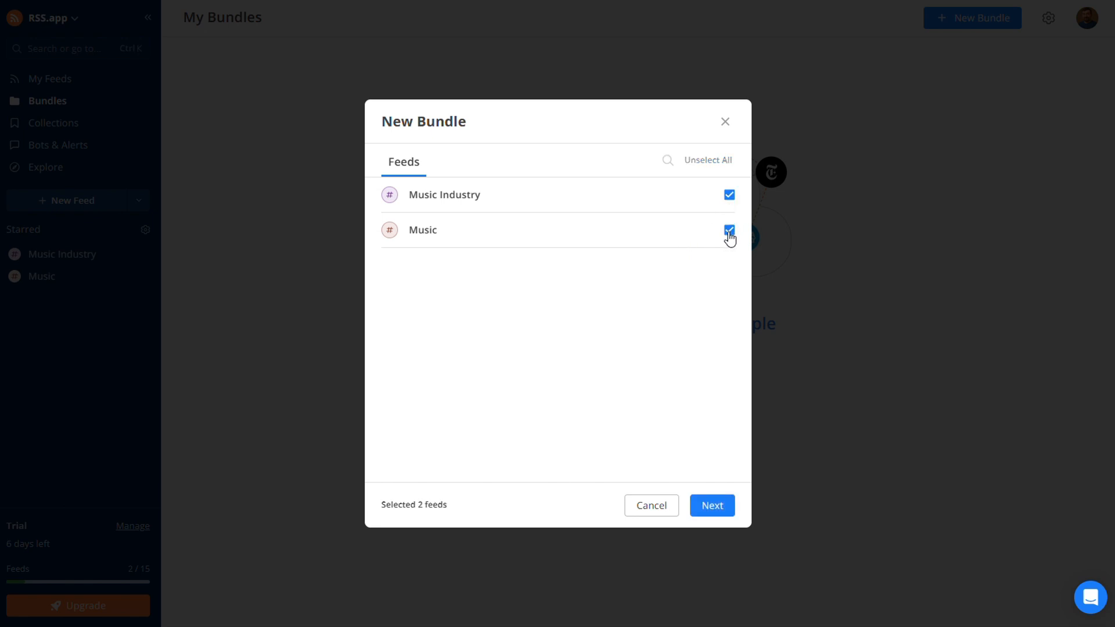
{"action": "left_click", "coordinate": [712, 506]}
{"action": "left_click", "coordinate": [577, 311]}
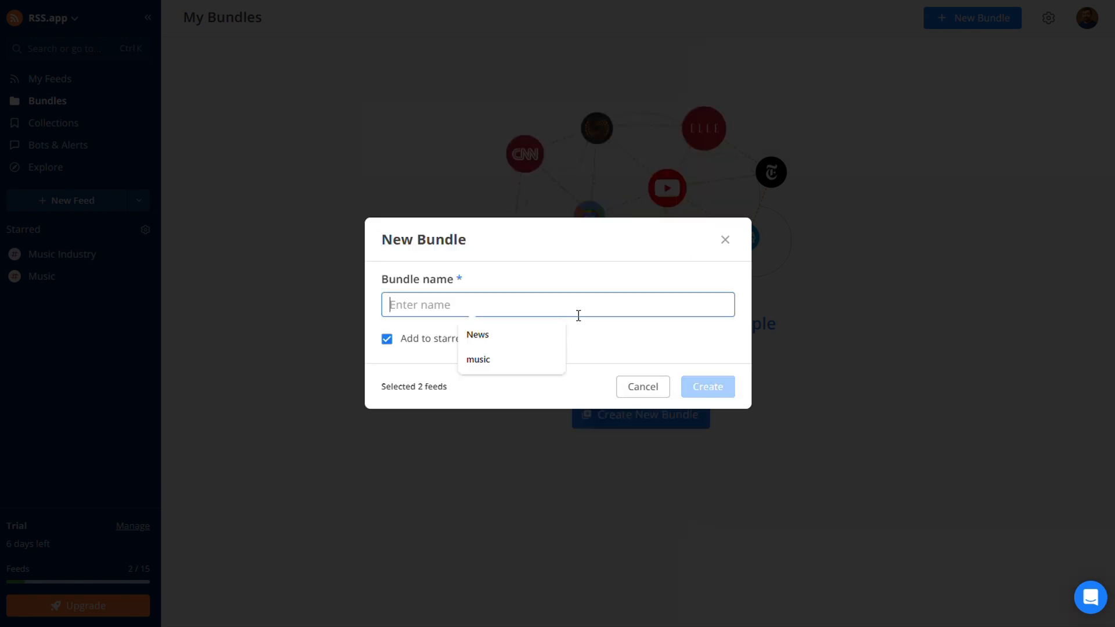
{"action": "left_click", "coordinate": [494, 359]}
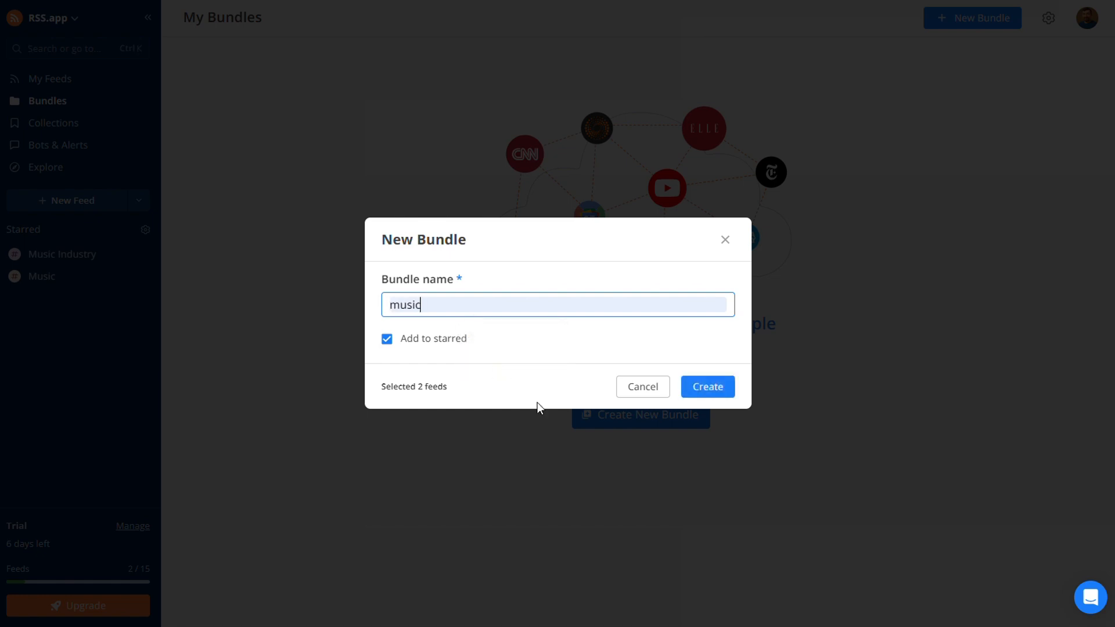
{"action": "left_click", "coordinate": [706, 397]}
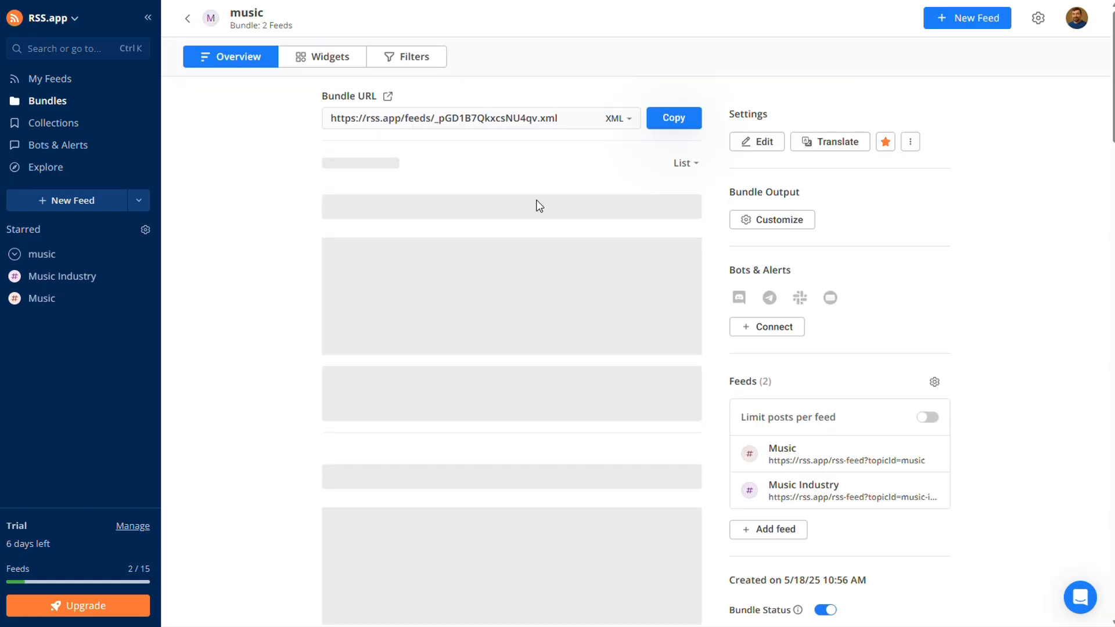
{"action": "left_click", "coordinate": [656, 118]}
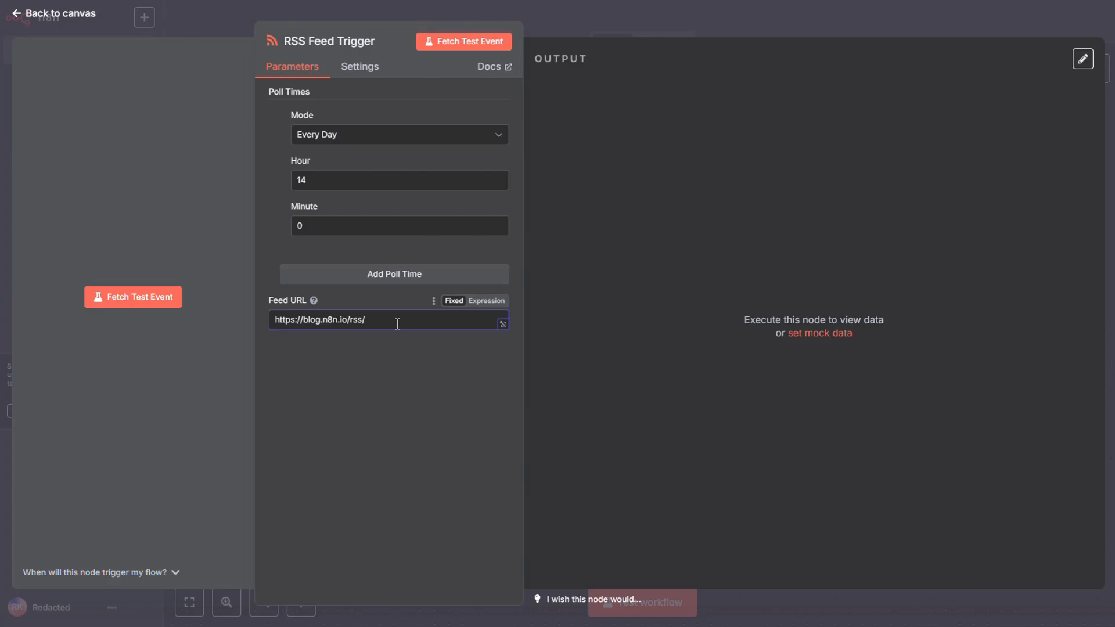
Replace the RSS Feed Trigger's feed URL with the copied bundle URL and fetch a test event.
{"action": "key", "text": "ctrl+a"}
{"action": "key", "text": "ctrl+v"}
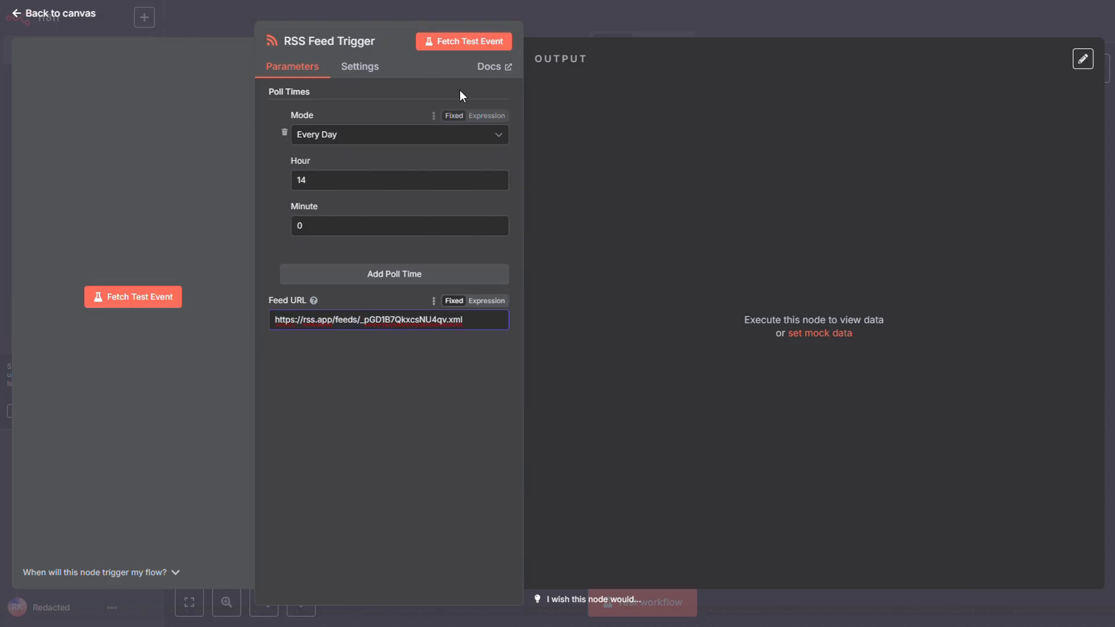
{"action": "left_click", "coordinate": [459, 42]}
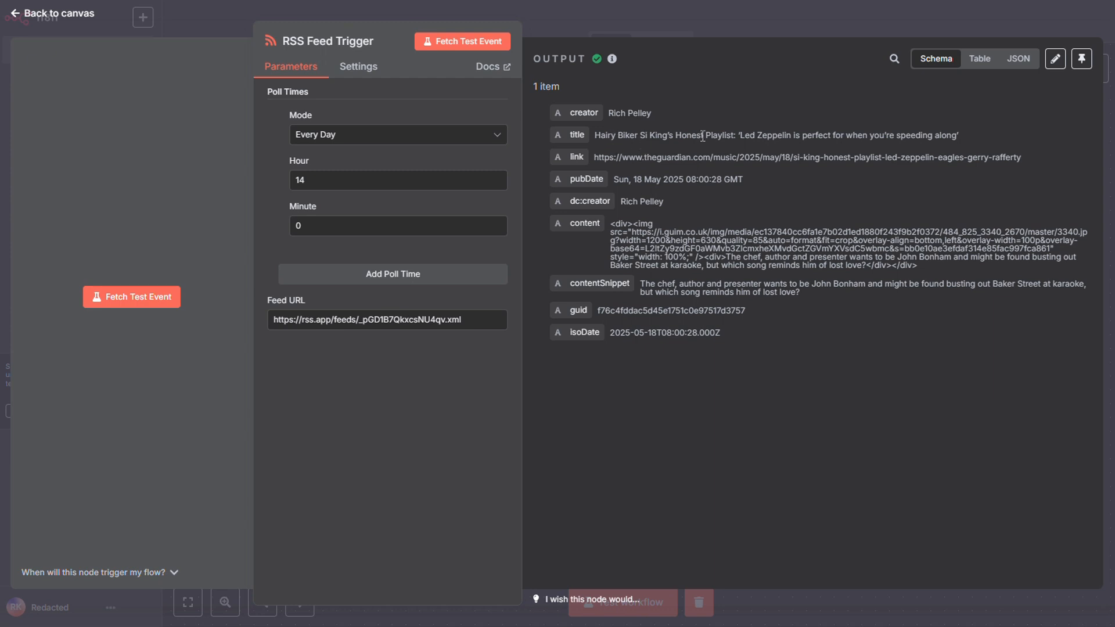
Copy the article link from the trigger's output and open it in a new browser tab to view the full article.
{"action": "left_click_drag", "start_coordinate": [593, 160], "coordinate": [1024, 159]}
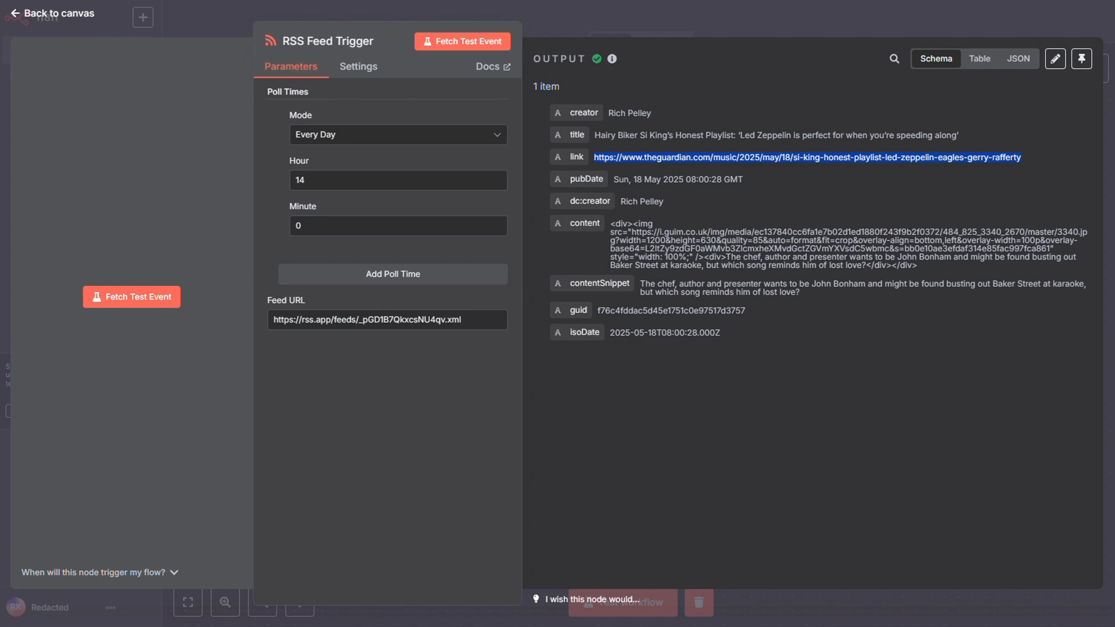
{"action": "key", "text": "ctrl+c"}
{"action": "key", "text": "ctrl+t"}
{"action": "key", "text": "ctrl+v"}
{"action": "key", "text": "Return"}
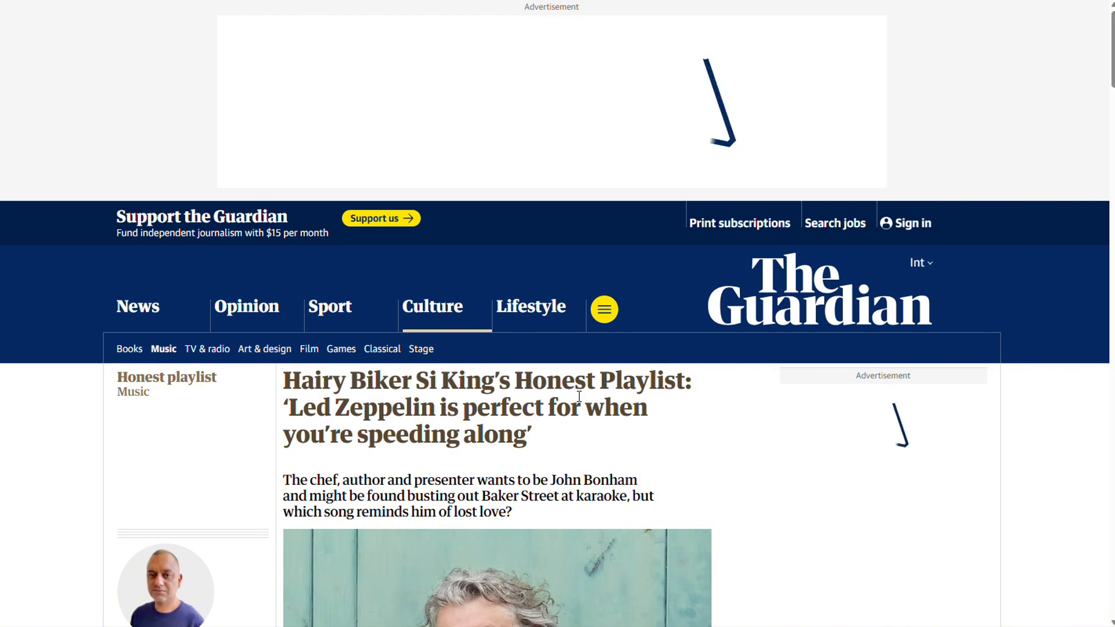
{"action": "scroll", "coordinate": [579, 397], "scroll_direction": "down", "scroll_amount": 5}
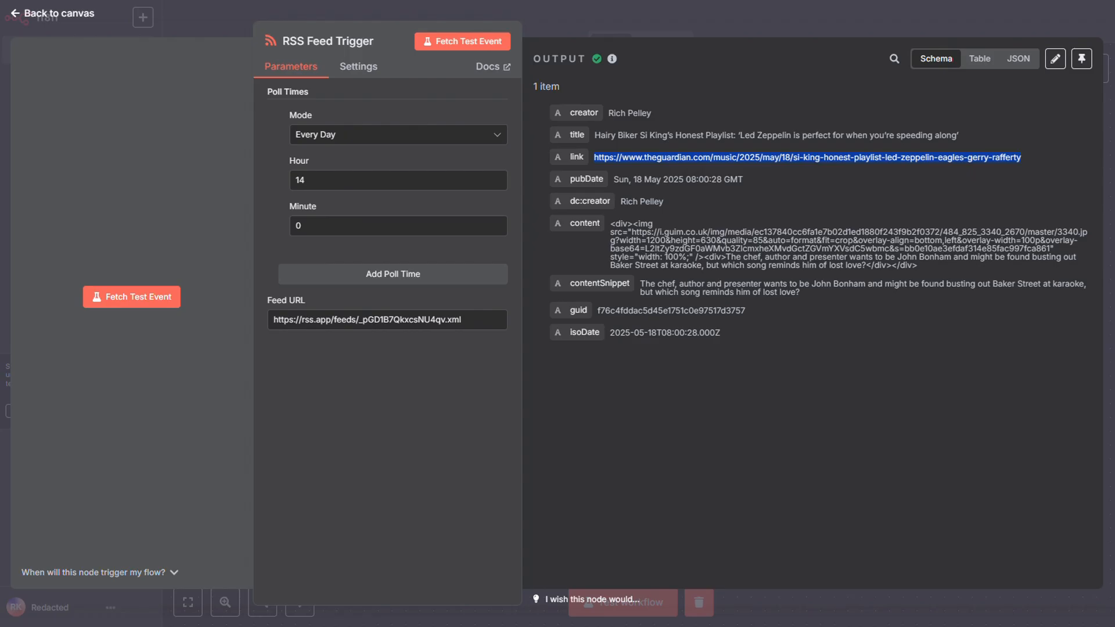
Return to the canvas, shift the RSS Feed Trigger up and to the left, and add an HTTP Request node after it.
{"action": "left_click", "coordinate": [988, 25]}
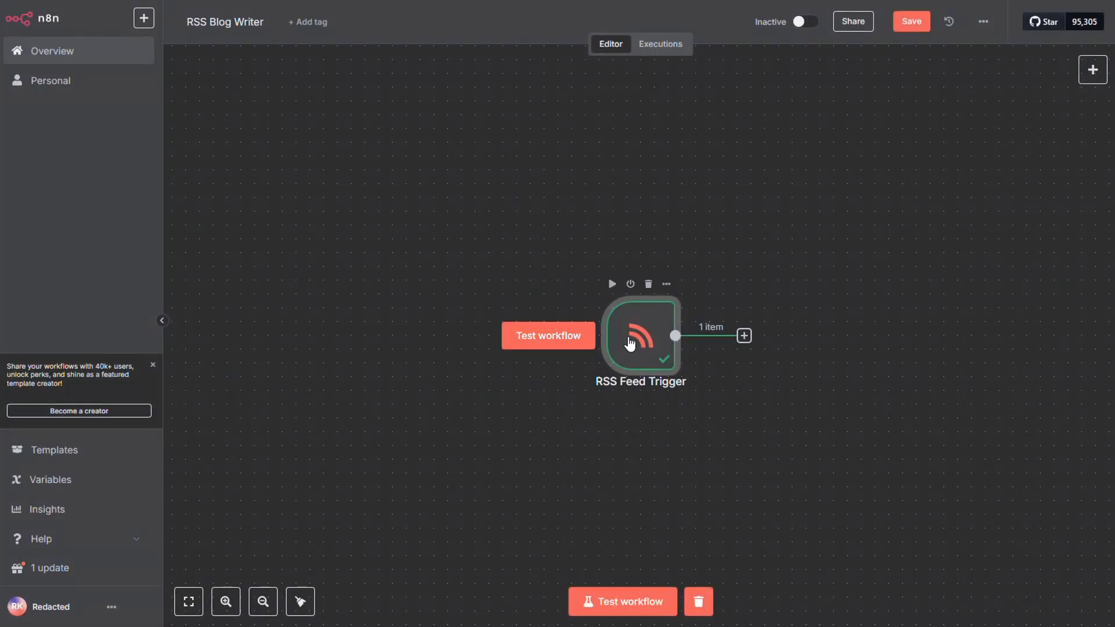
{"action": "left_click_drag", "start_coordinate": [630, 344], "coordinate": [463, 256]}
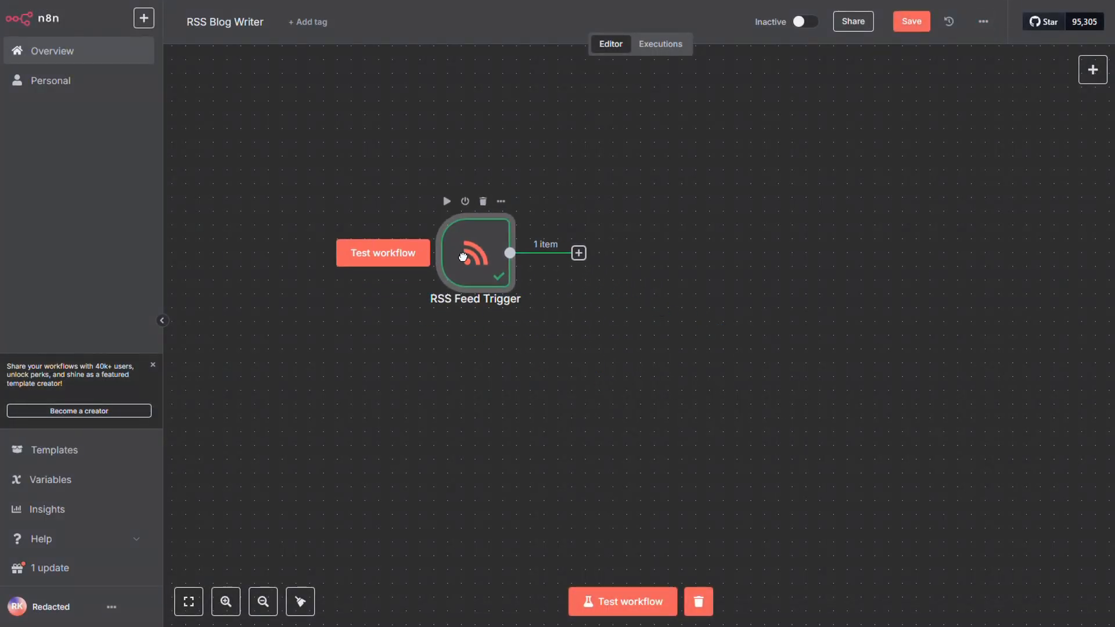
{"action": "left_click", "coordinate": [578, 254]}
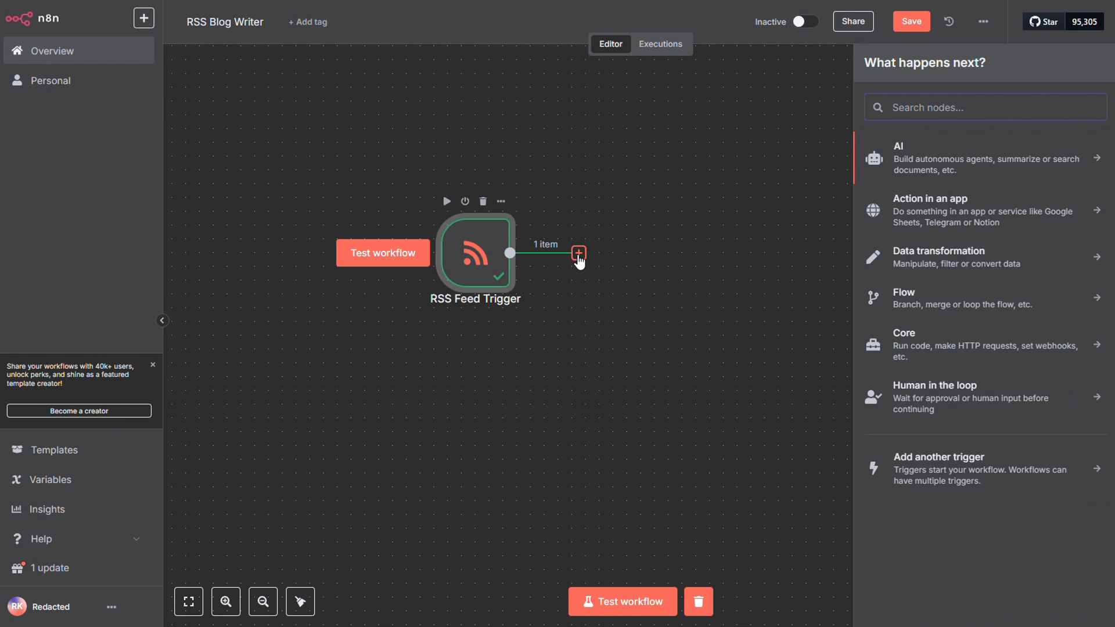
{"action": "type", "text": "http"}
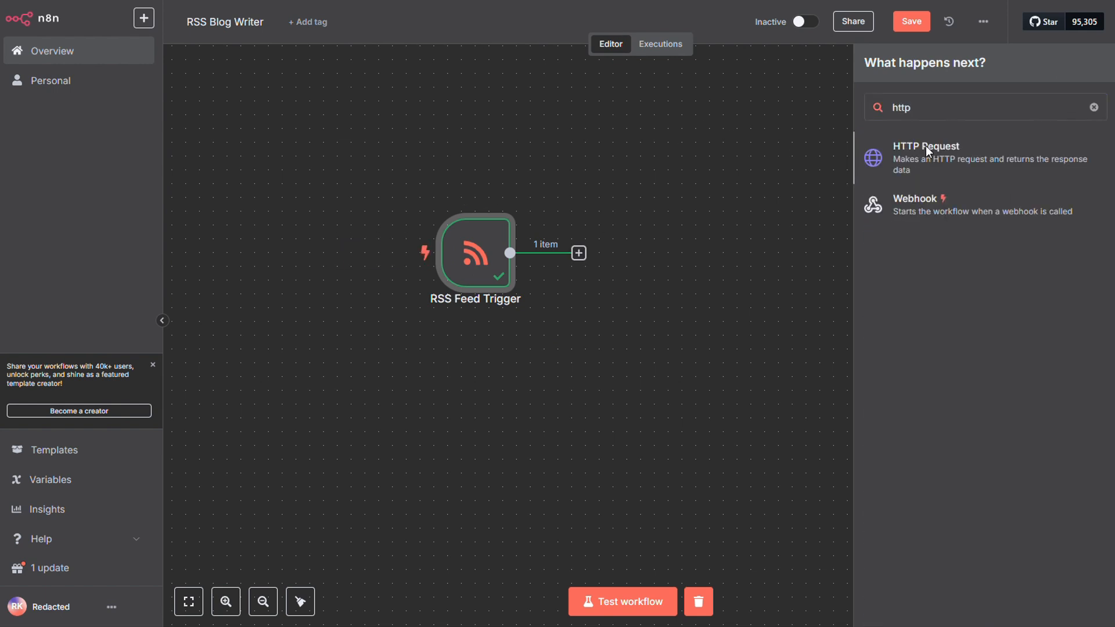
{"action": "left_click", "coordinate": [925, 153]}
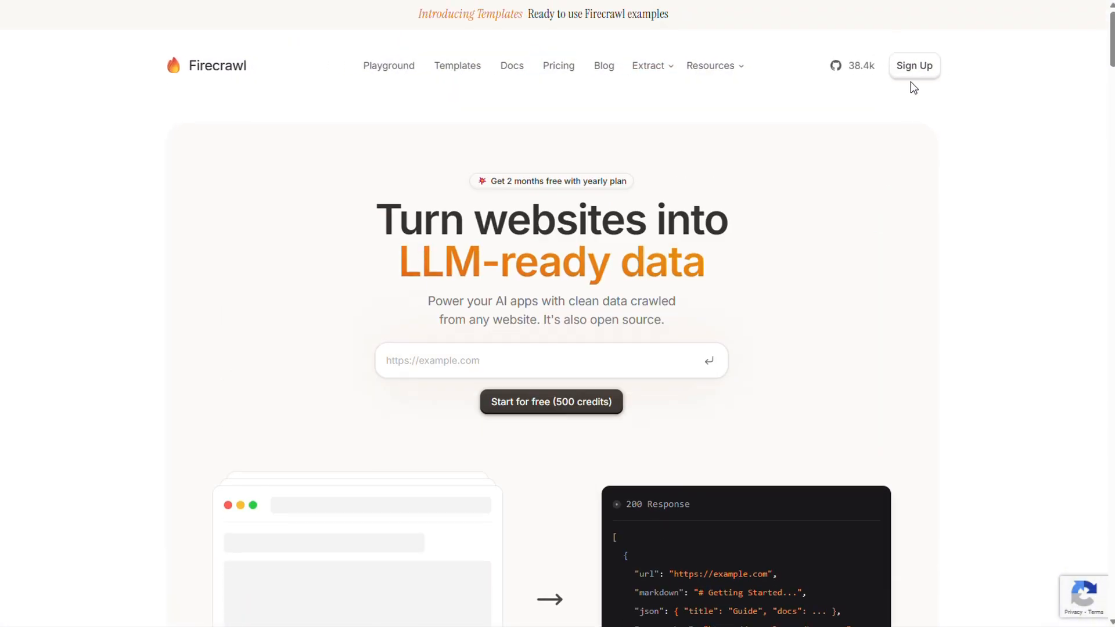
Switch to the Firecrawl website and sign up with a Google account.
{"action": "left_click", "coordinate": [912, 68]}
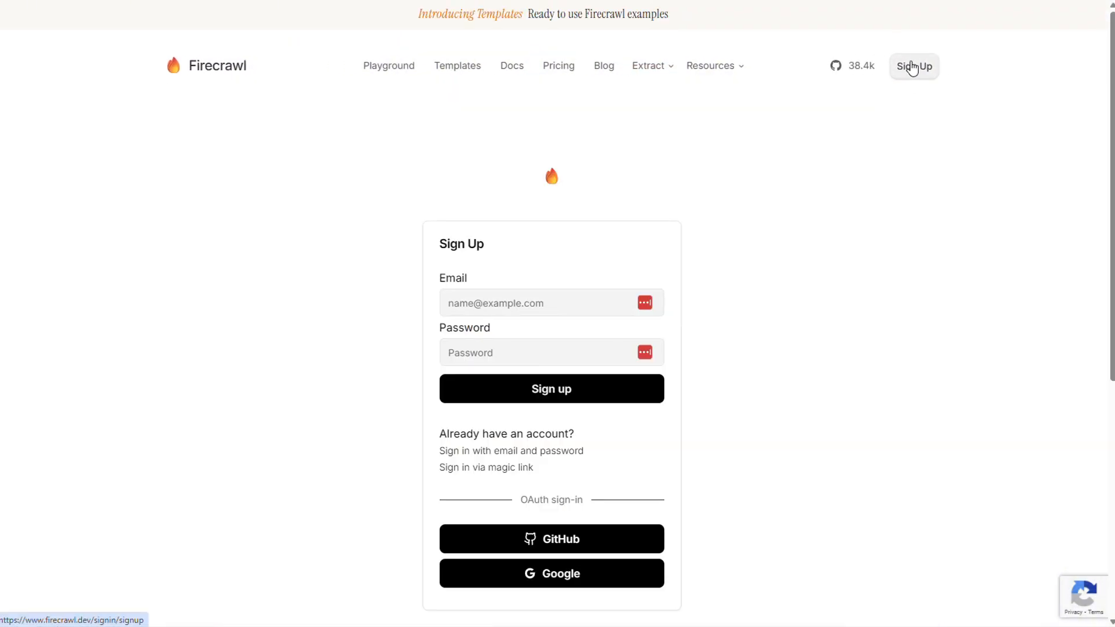
{"action": "scroll", "coordinate": [881, 127], "scroll_direction": "down", "scroll_amount": 4}
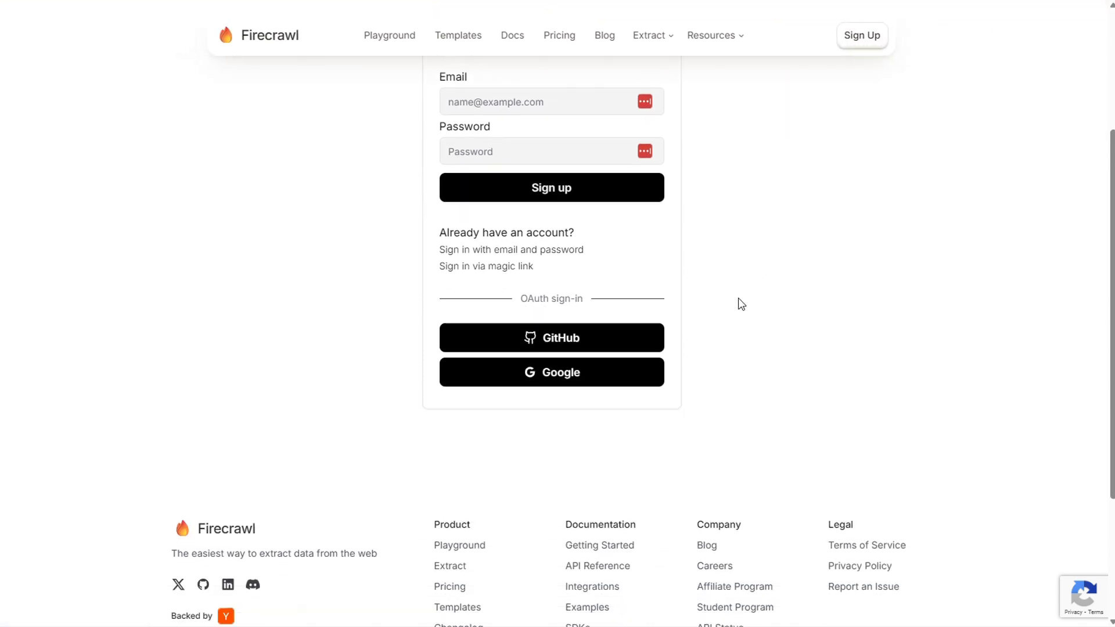
{"action": "left_click", "coordinate": [569, 378]}
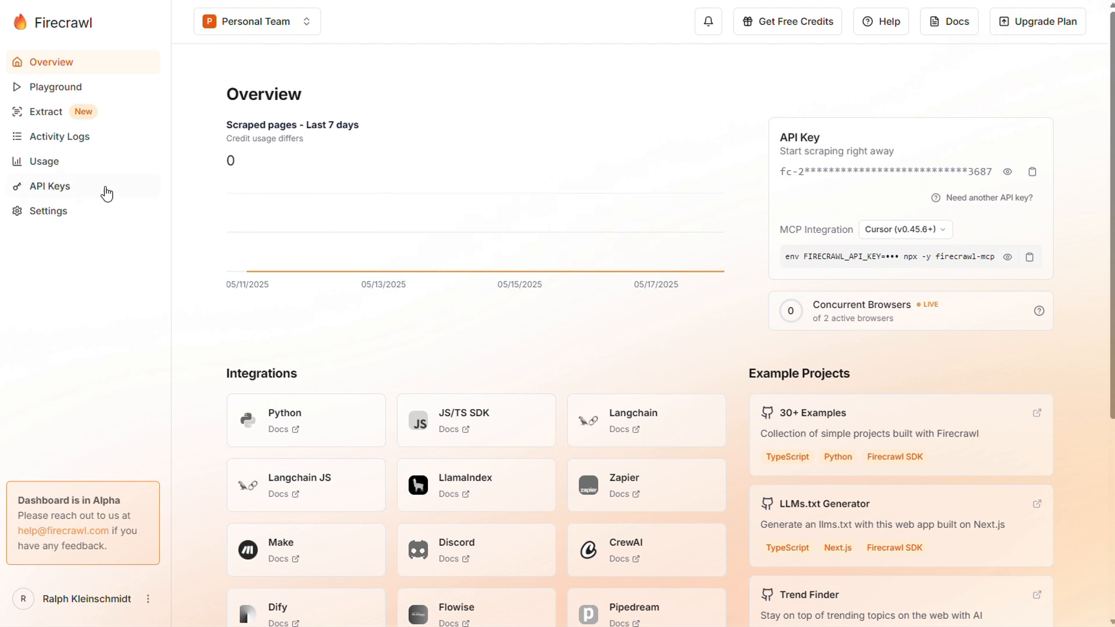
Create a Firecrawl API key named mynewkey and copy the key.
{"action": "left_click", "coordinate": [74, 187]}
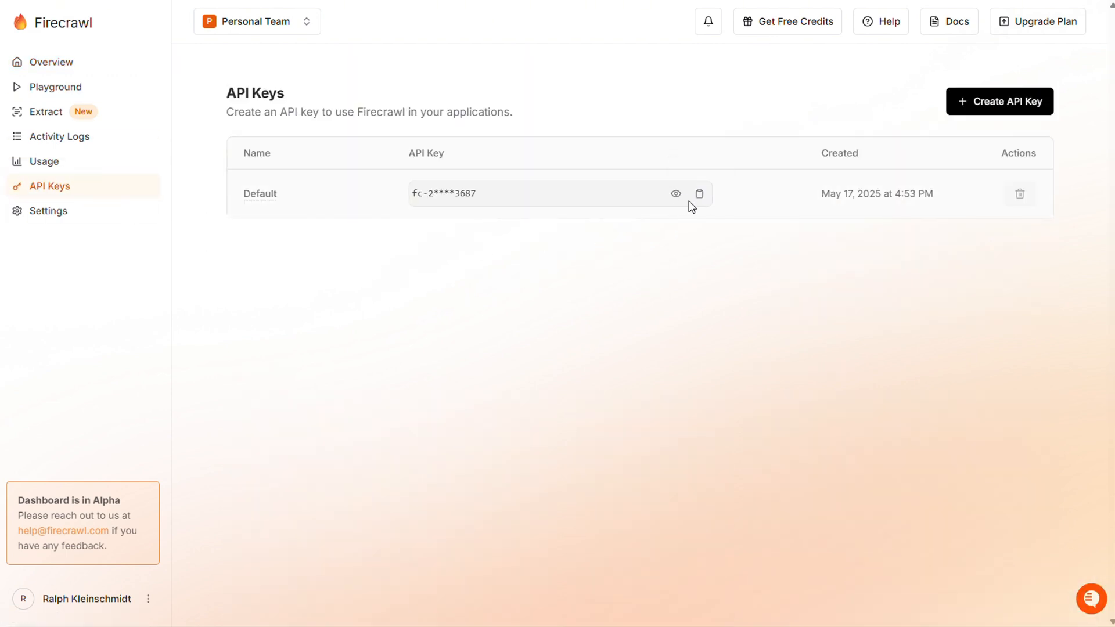
{"action": "left_click", "coordinate": [995, 111]}
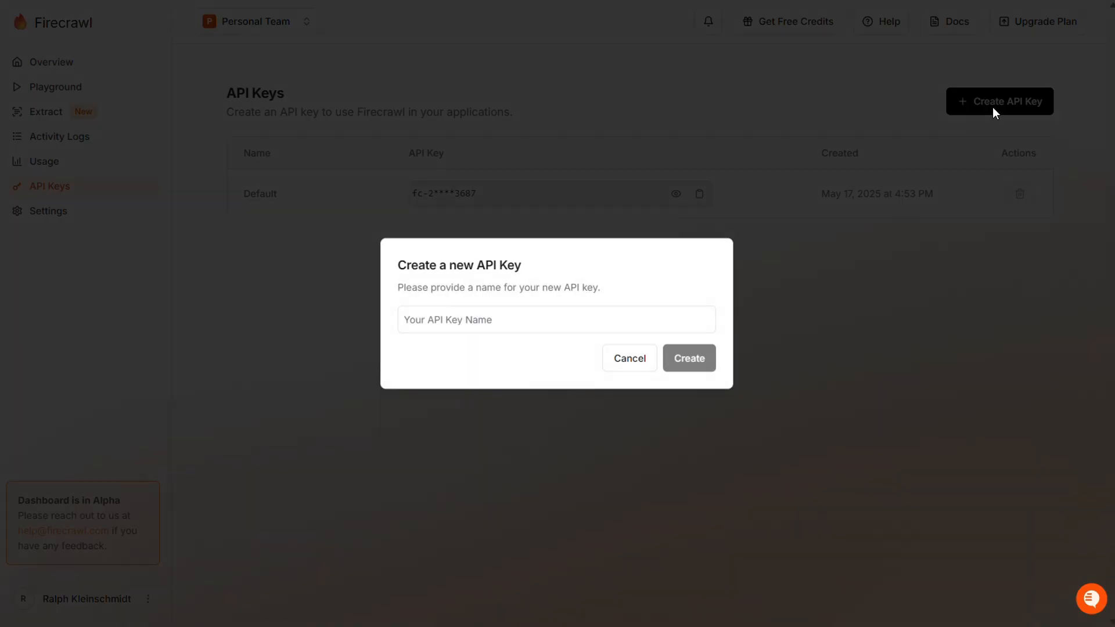
{"action": "left_click", "coordinate": [598, 316]}
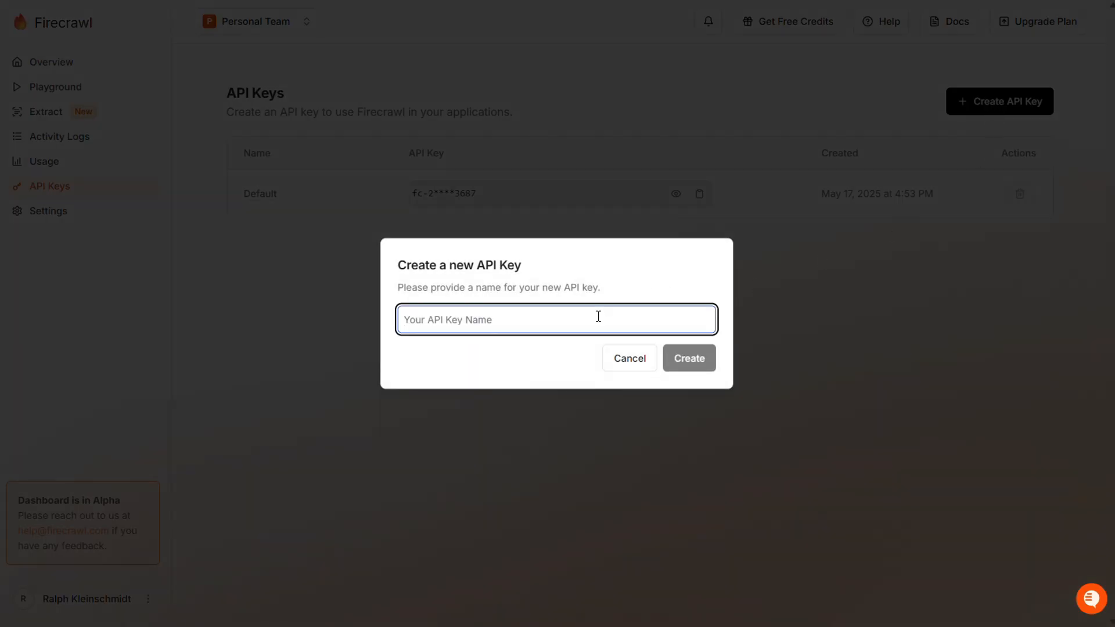
{"action": "type", "text": "mynewkey"}
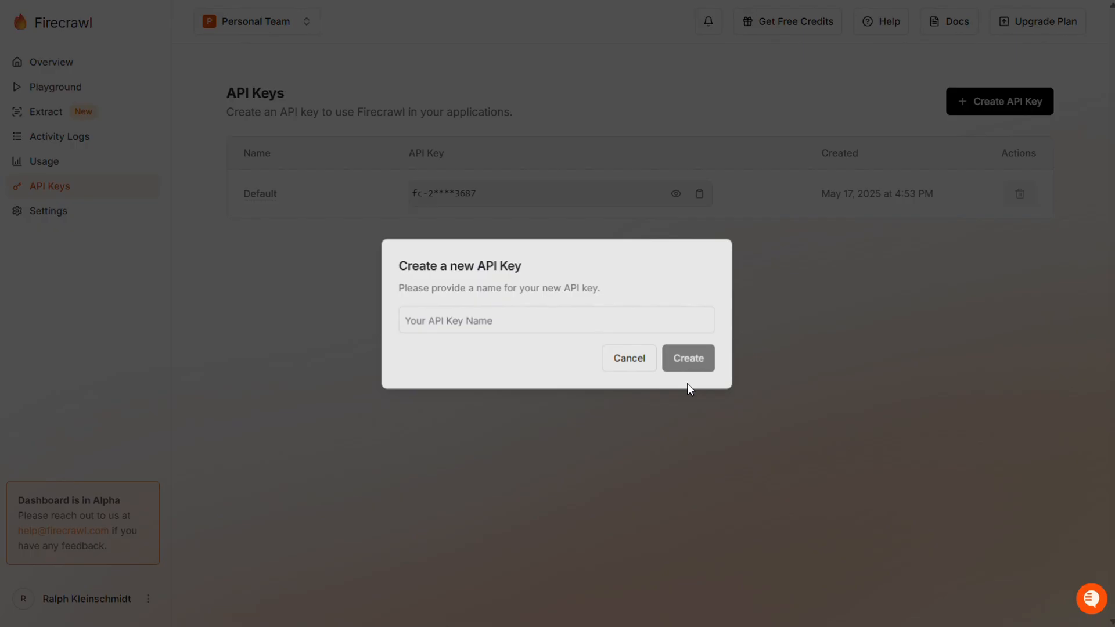
{"action": "left_click", "coordinate": [689, 368]}
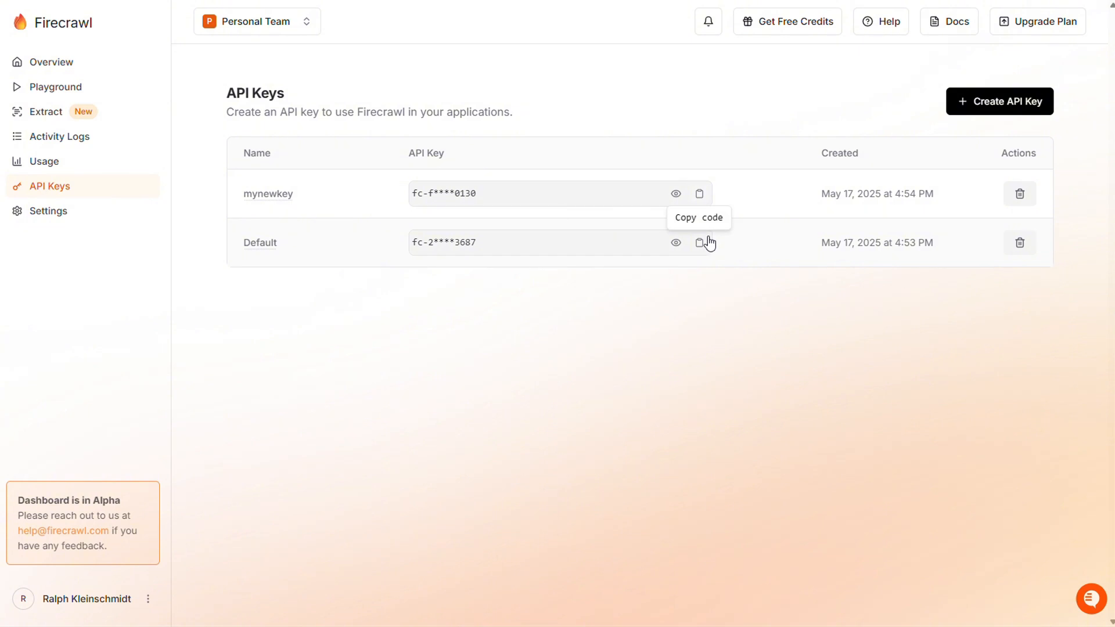
{"action": "left_click", "coordinate": [700, 194]}
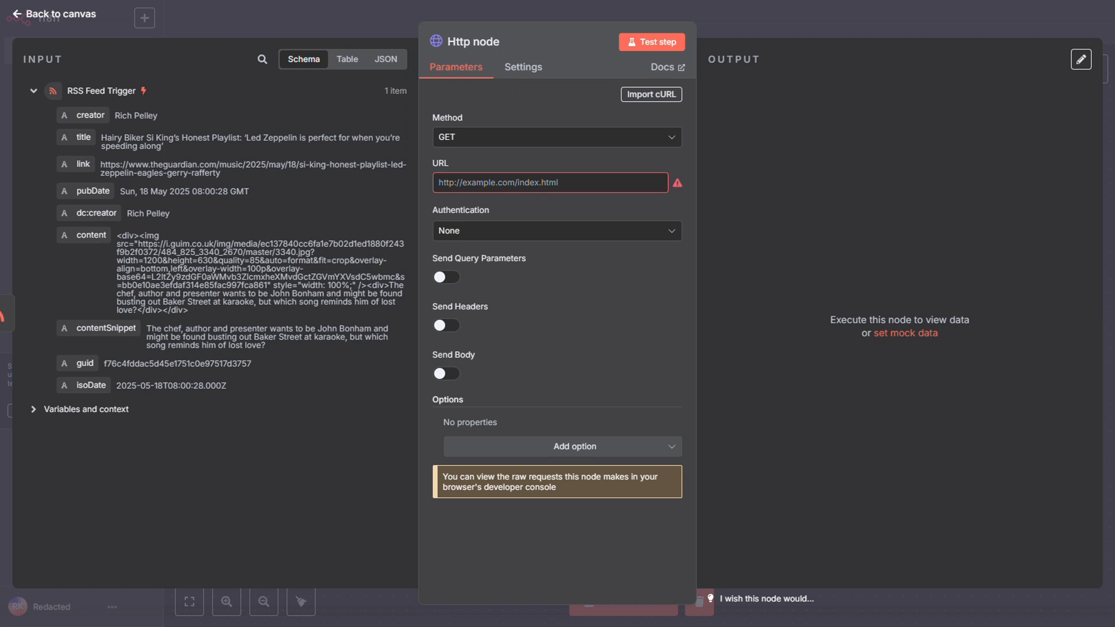
{"action": "left_click", "coordinate": [552, 183]}
{"action": "key", "text": "ctrl+v"}
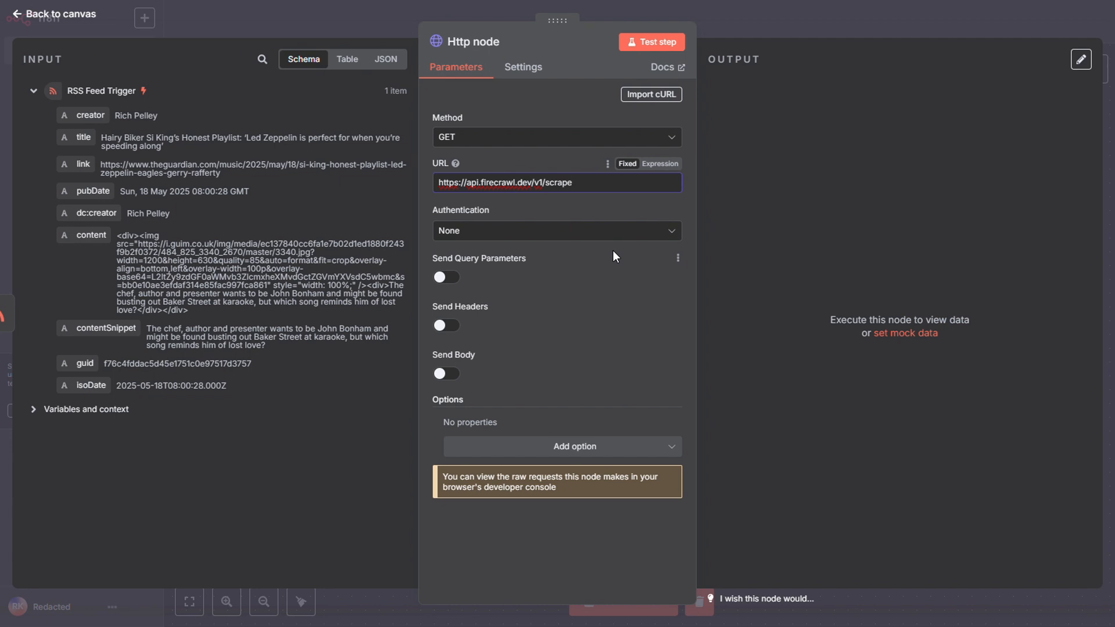
{"action": "left_click", "coordinate": [505, 41]}
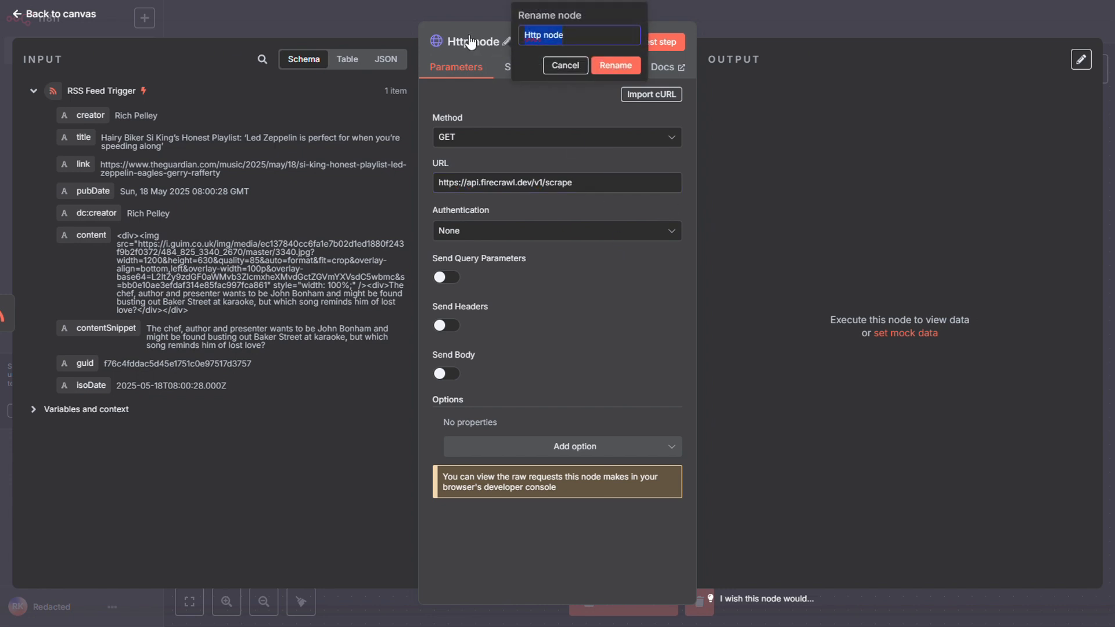
{"action": "type", "text": "Rae"}
{"action": "left_click_drag", "start_coordinate": [541, 33], "coordinate": [520, 34]}
{"action": "type", "text": "ReadArticle"}
{"action": "left_click", "coordinate": [626, 67]}
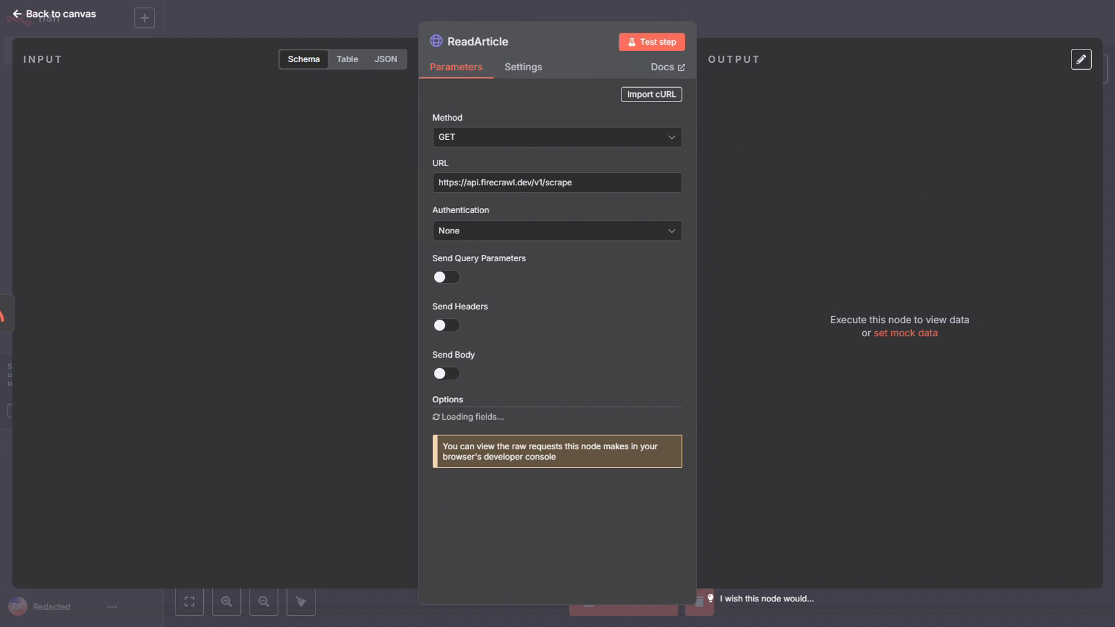
Set the ReadArticle node's authentication to Generic Credential Type with Header Auth as the generic auth type.
{"action": "left_click", "coordinate": [580, 233]}
{"action": "left_click", "coordinate": [550, 347]}
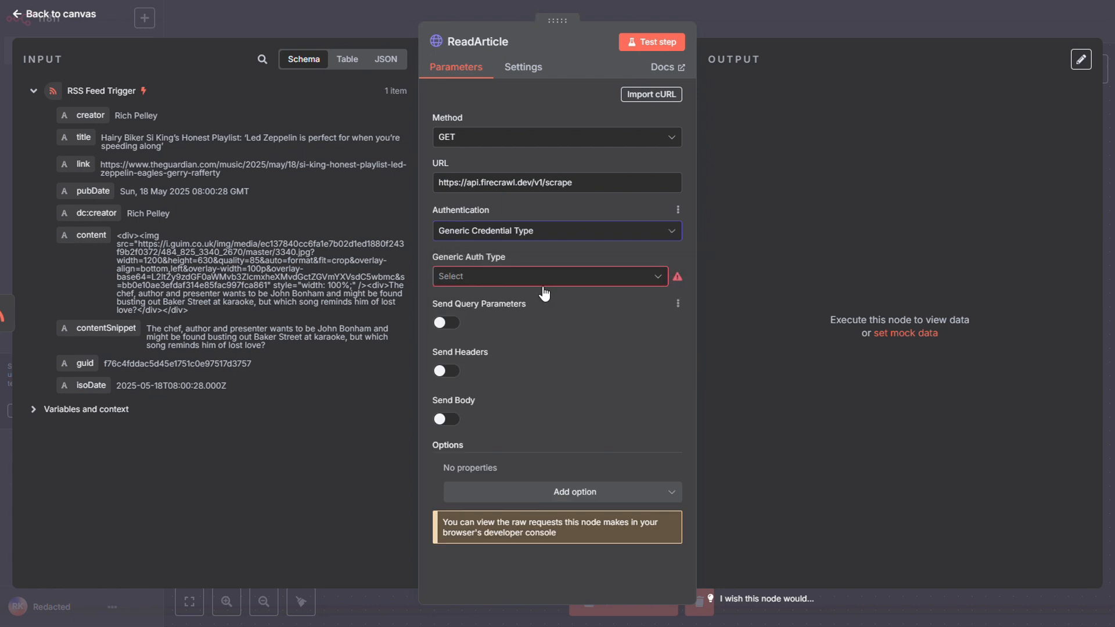
{"action": "left_click", "coordinate": [537, 278]}
{"action": "left_click", "coordinate": [533, 405]}
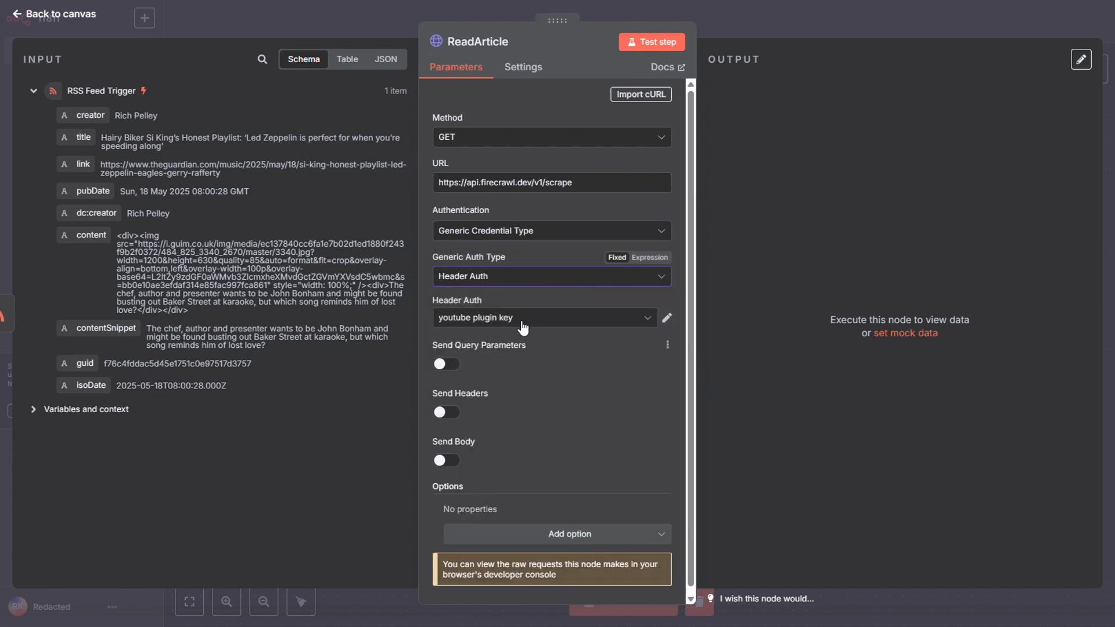
Start a new Header Auth credential and set its header name to Authorization.
{"action": "left_click", "coordinate": [511, 319]}
{"action": "left_click", "coordinate": [522, 531]}
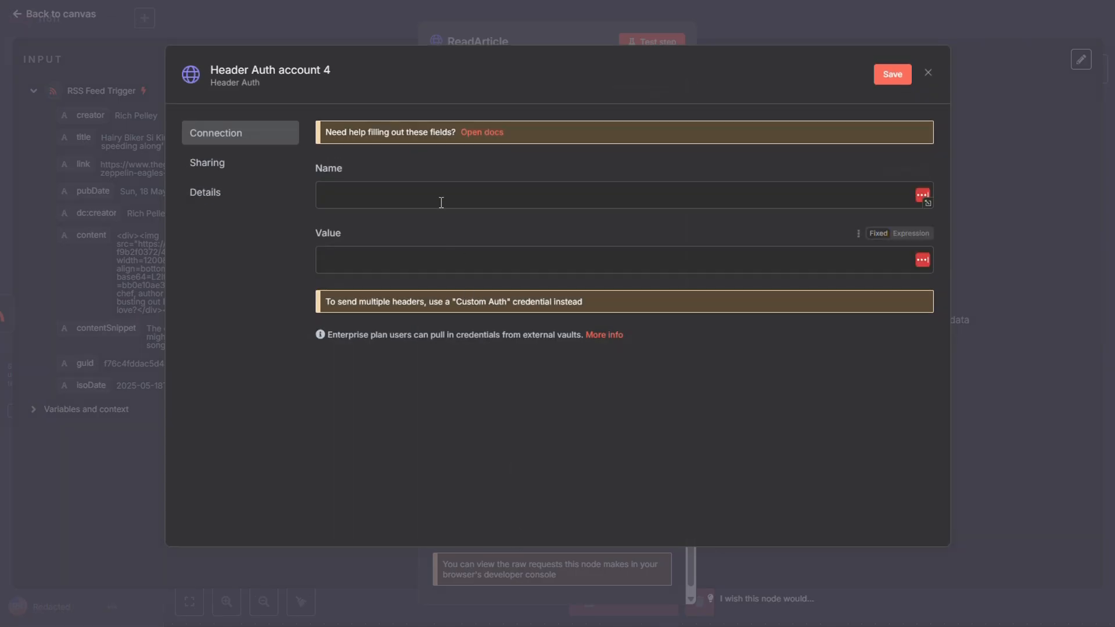
{"action": "left_click", "coordinate": [440, 197]}
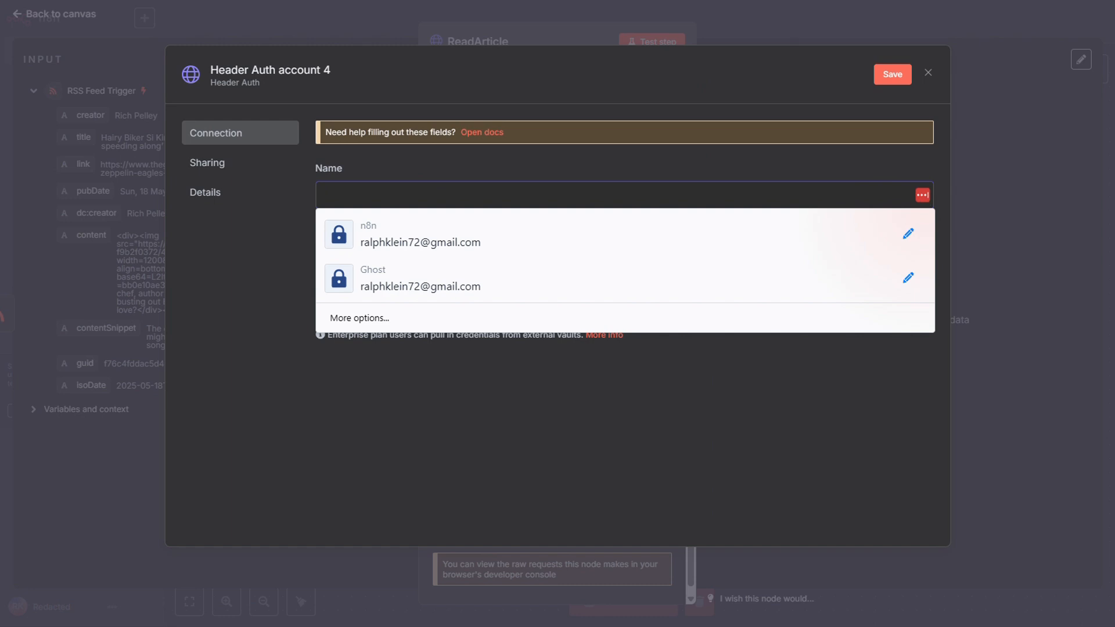
{"action": "key", "text": "Escape"}
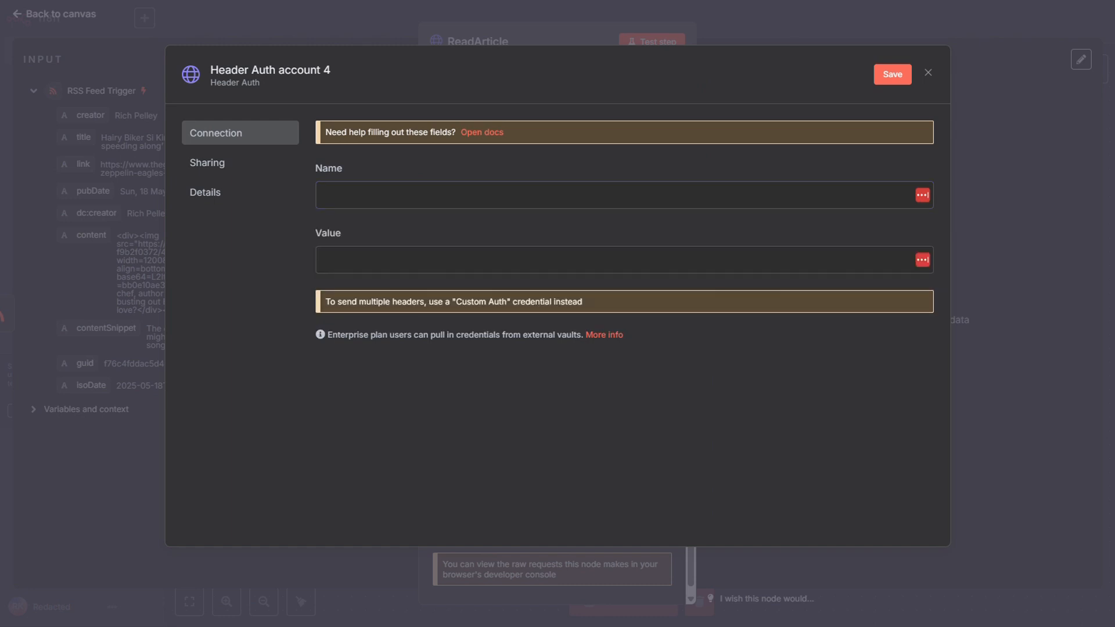
{"action": "left_click", "coordinate": [441, 195]}
{"action": "key", "text": "ctrl+v"}
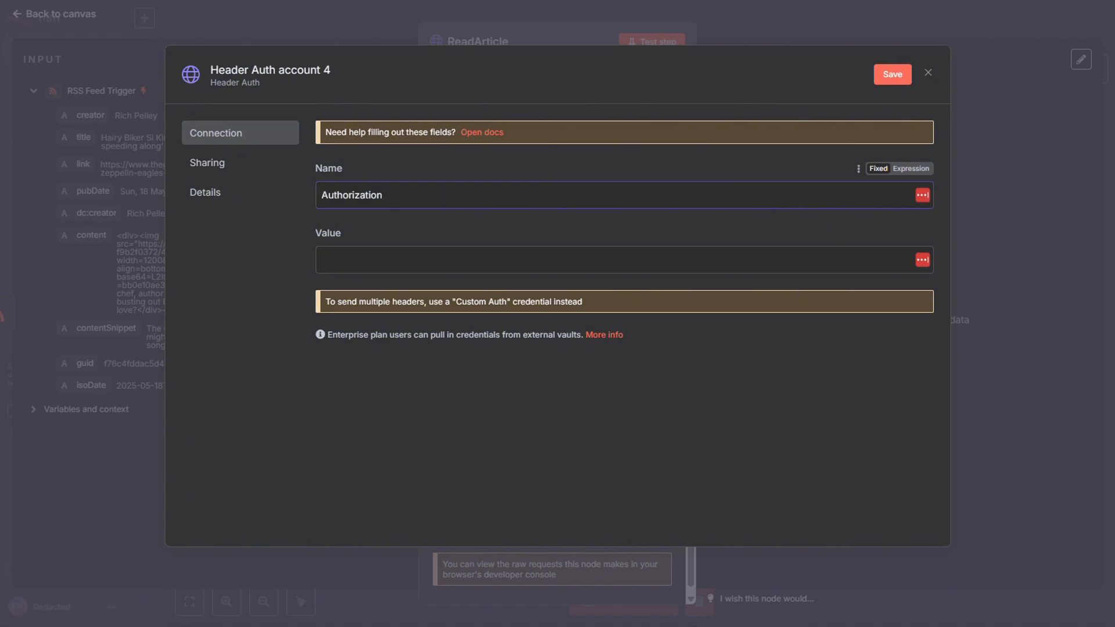
{"action": "type", "text": "Beare"}
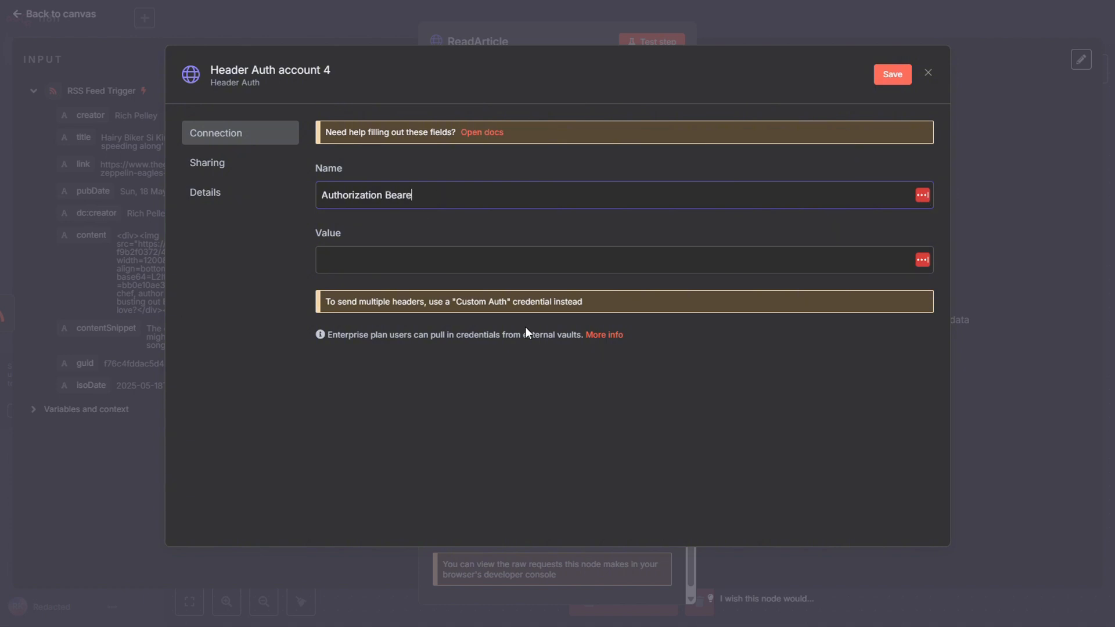
{"action": "type", "text": "r sdfsdf"}
{"action": "key", "text": "BackSpace"}
{"action": "key", "text": "BackSpace"}
{"action": "key", "text": "BackSpace"}
{"action": "key", "text": "BackSpace"}
{"action": "key", "text": "BackSpace"}
{"action": "key", "text": "BackSpace"}
{"action": "type", "text": ".........."}
{"action": "left_click_drag", "start_coordinate": [469, 200], "coordinate": [386, 200]}
{"action": "key", "text": "BackSpace"}
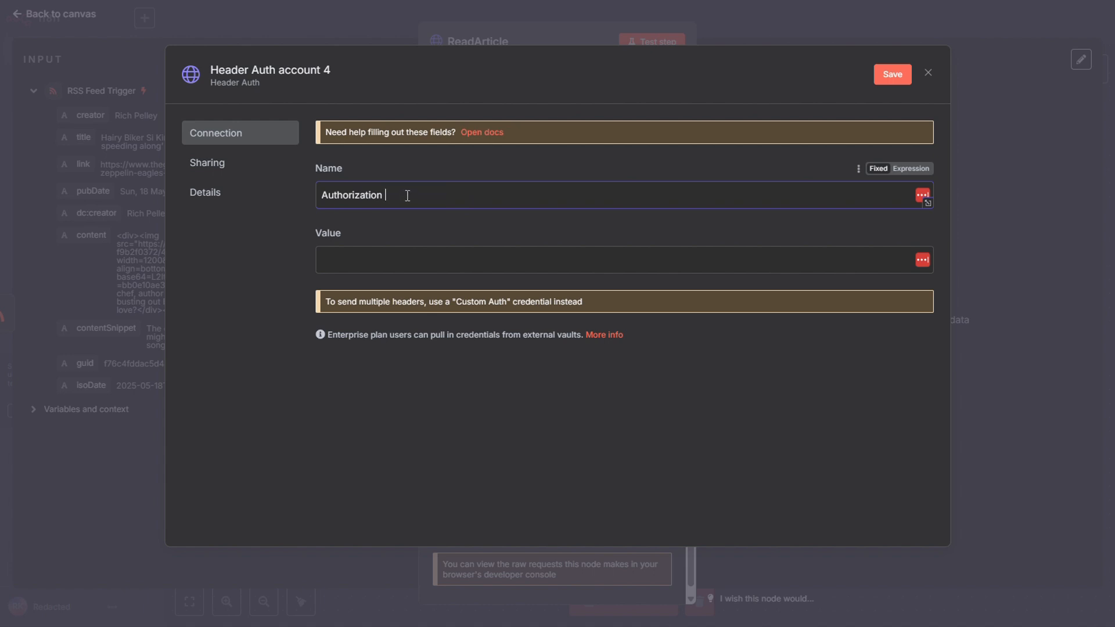
Paste the API key into the credential's value field, save the credential and close it.
{"action": "left_click", "coordinate": [424, 264]}
{"action": "key", "text": "ctrl+v"}
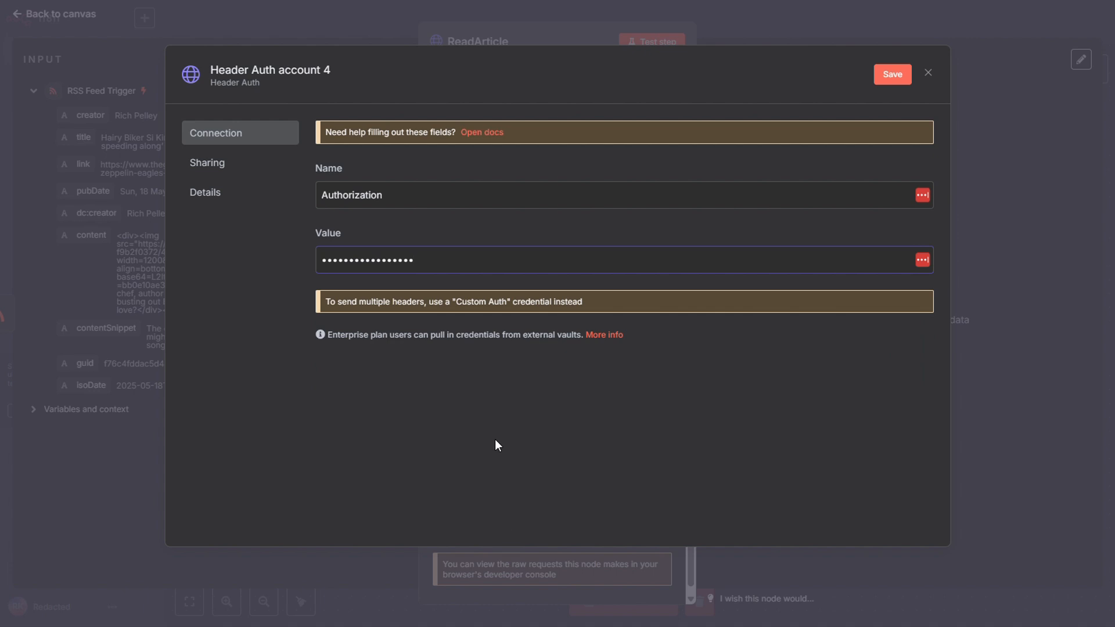
{"action": "left_click", "coordinate": [892, 74]}
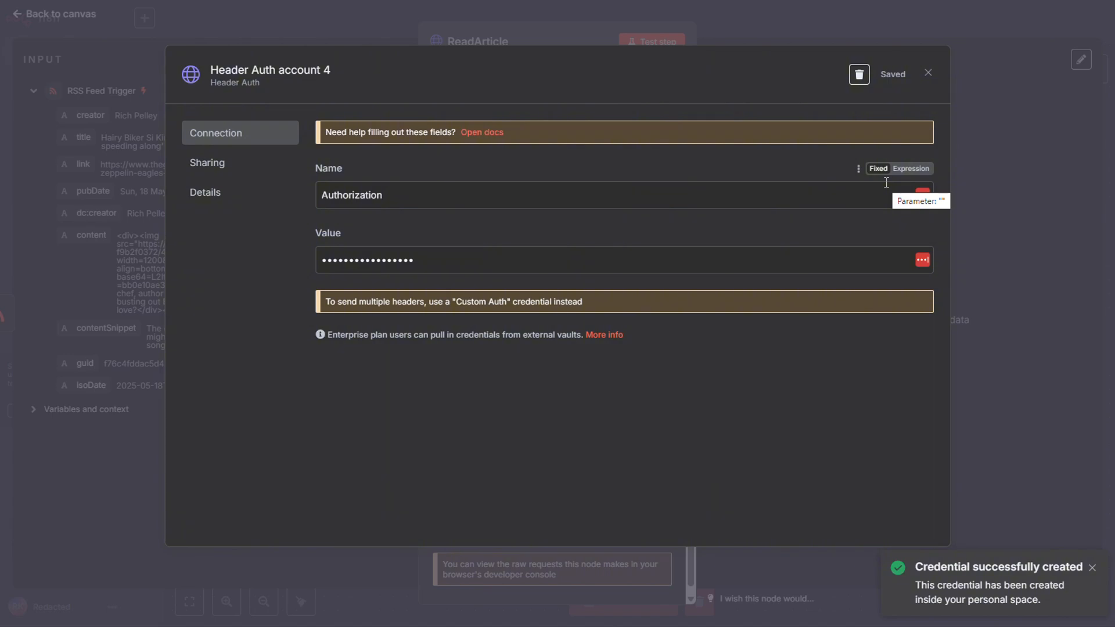
{"action": "left_click", "coordinate": [928, 72]}
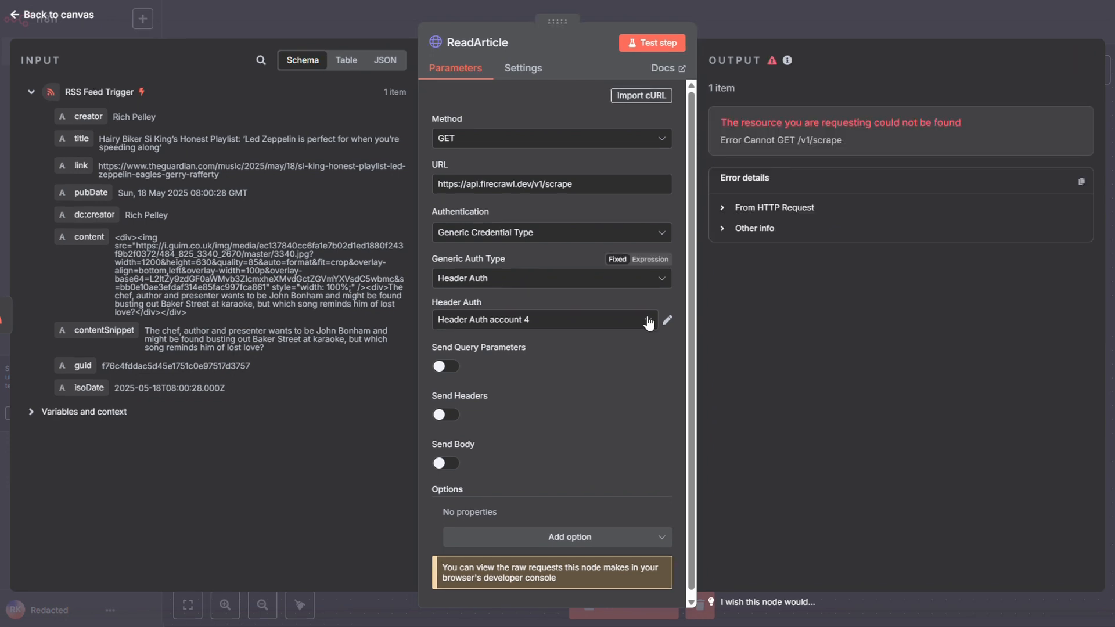
Choose the saved FireCrawl credential for the ReadArticle node's header authentication.
{"action": "left_click", "coordinate": [650, 319]}
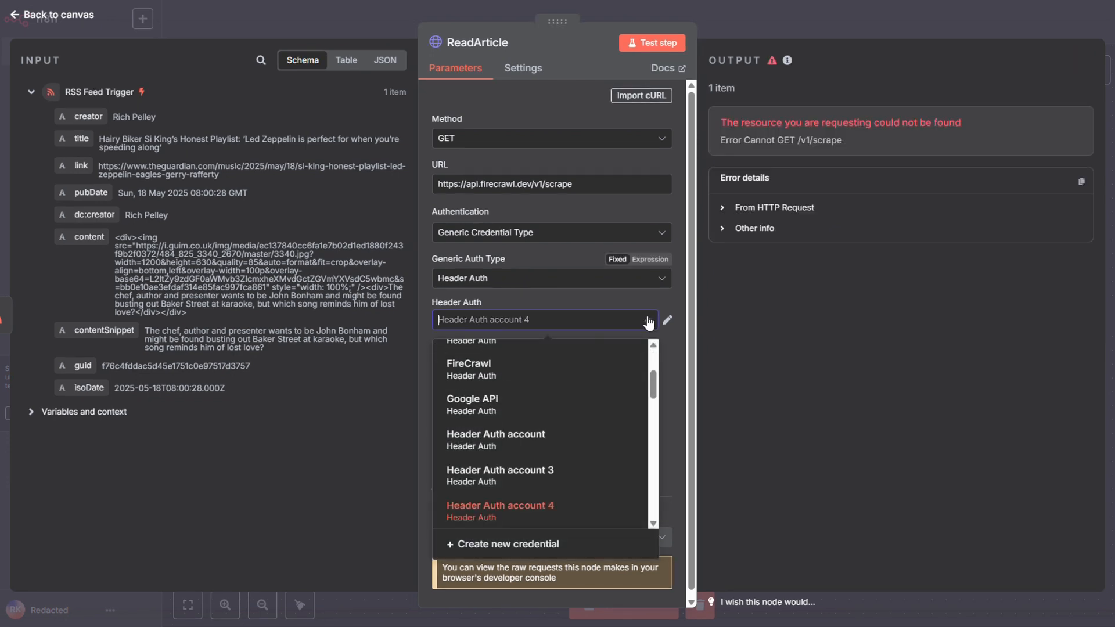
{"action": "left_click_drag", "start_coordinate": [655, 384], "coordinate": [663, 455]}
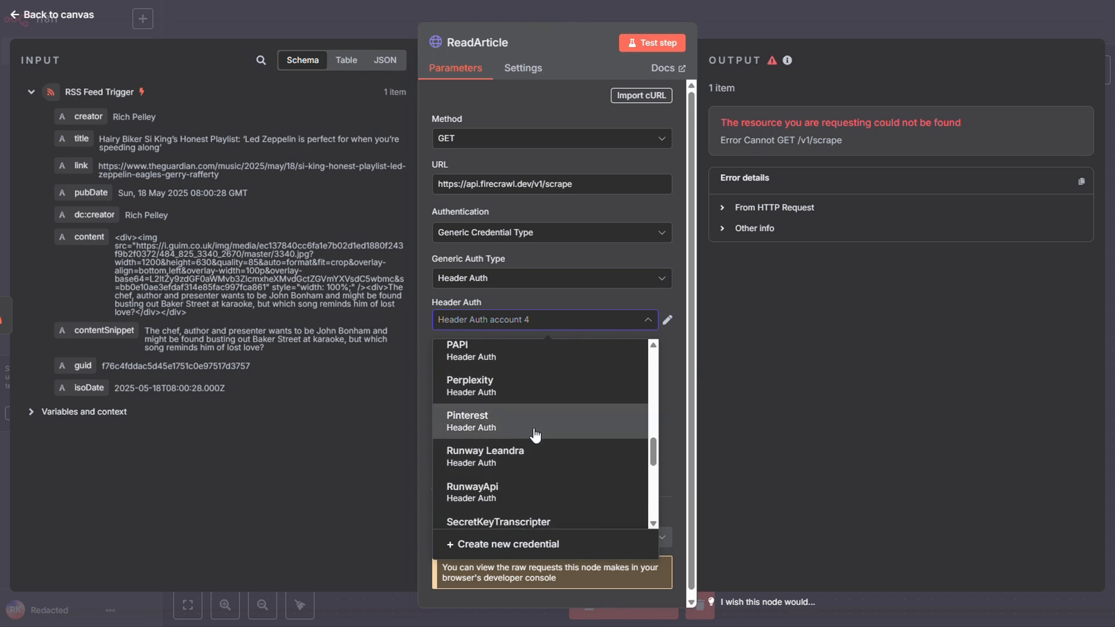
{"action": "left_click", "coordinate": [772, 392]}
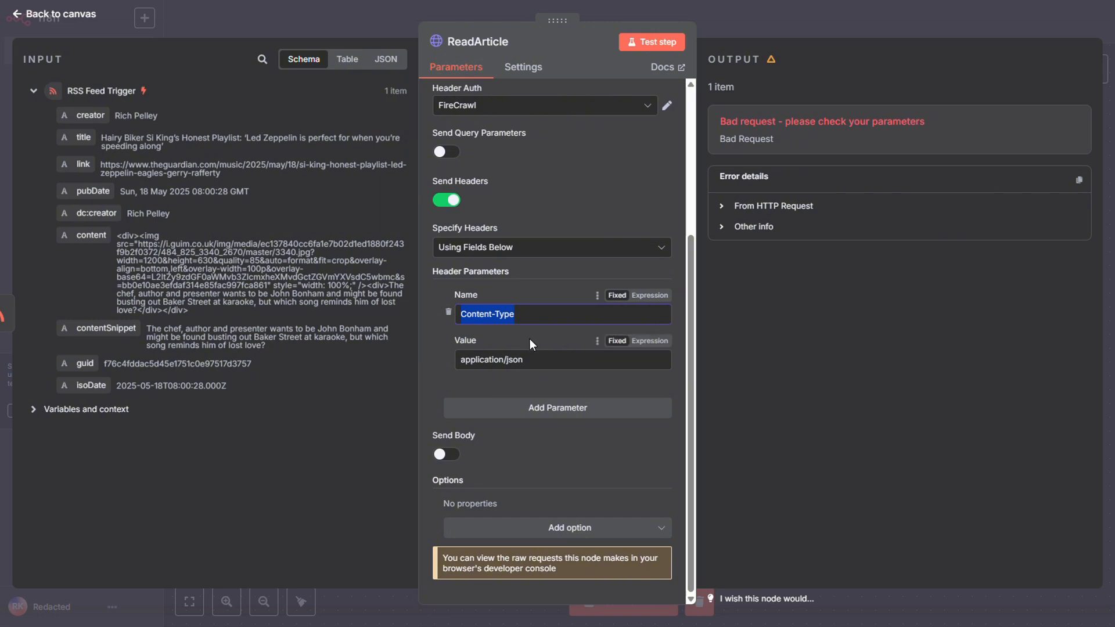
Turn on body sending for the ReadArticle node, with JSON content specified using JSON.
{"action": "left_click_drag", "start_coordinate": [522, 360], "coordinate": [463, 360]}
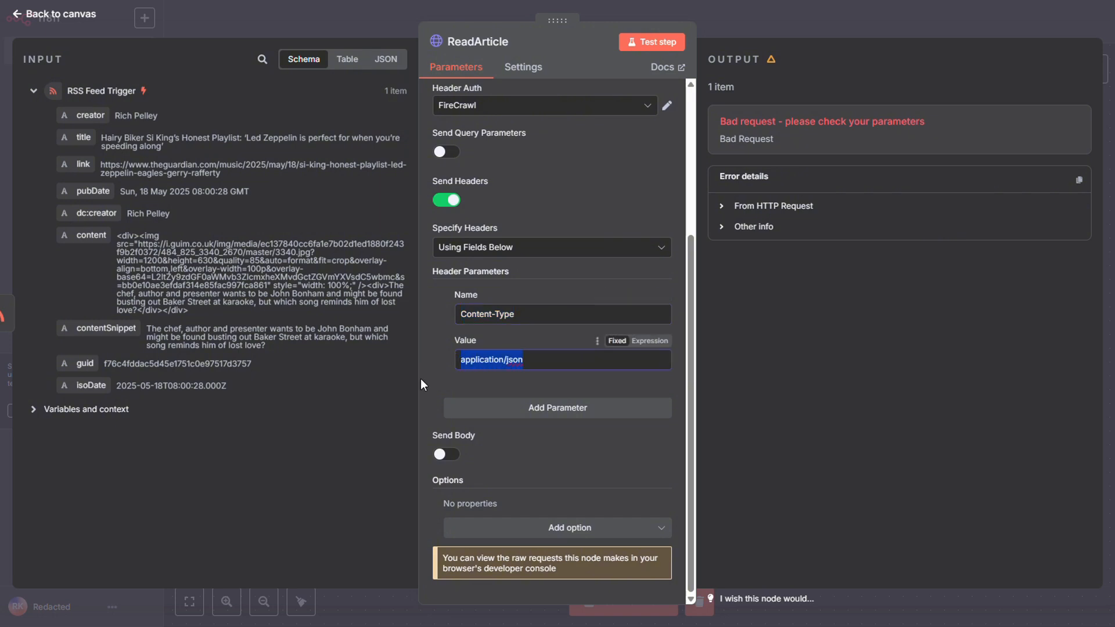
{"action": "left_click", "coordinate": [442, 456]}
{"action": "scroll", "coordinate": [469, 420], "scroll_direction": "down", "scroll_amount": 4}
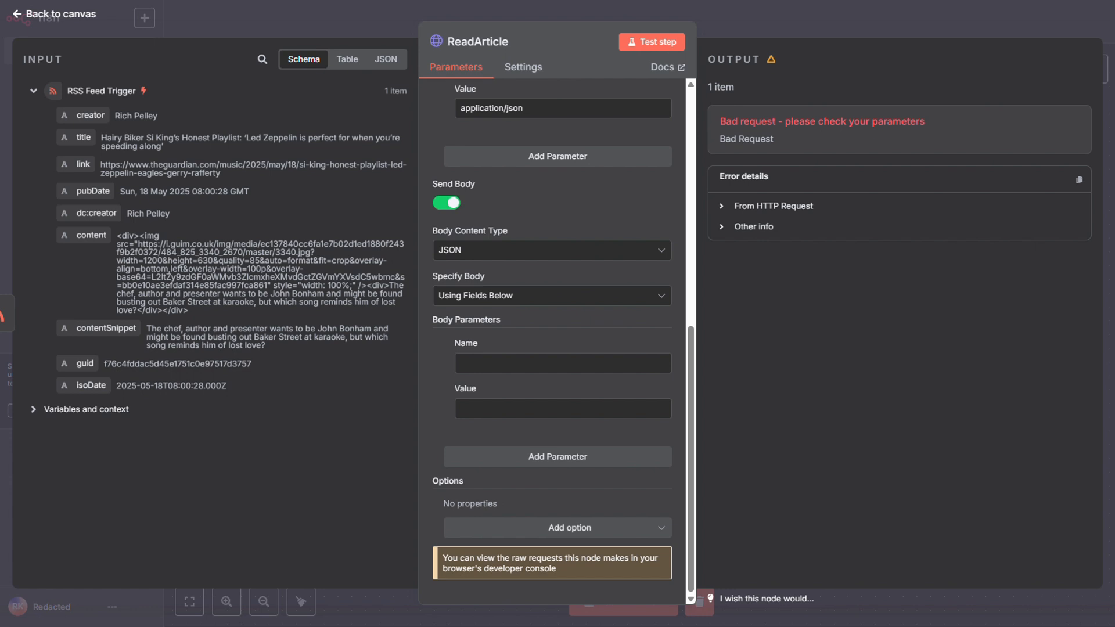
{"action": "left_click", "coordinate": [526, 295]}
{"action": "left_click", "coordinate": [526, 353]}
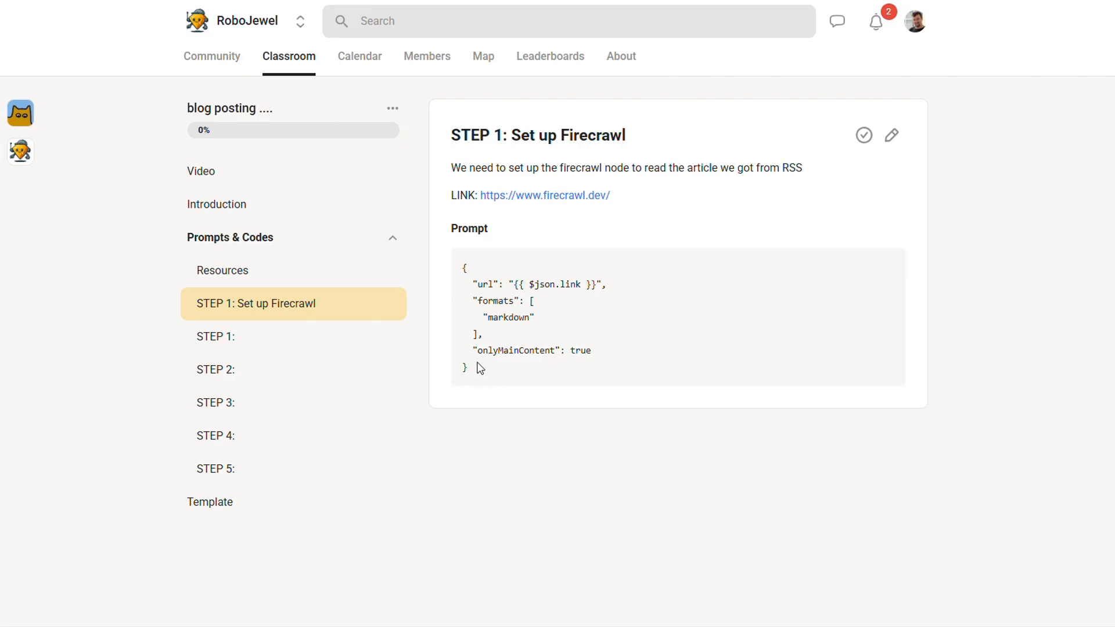
Copy the course's Firecrawl request body (url {{ $json.link }}, markdown format, onlyMainContent true) into the JSON body and test the node.
{"action": "left_click_drag", "start_coordinate": [480, 368], "coordinate": [465, 283]}
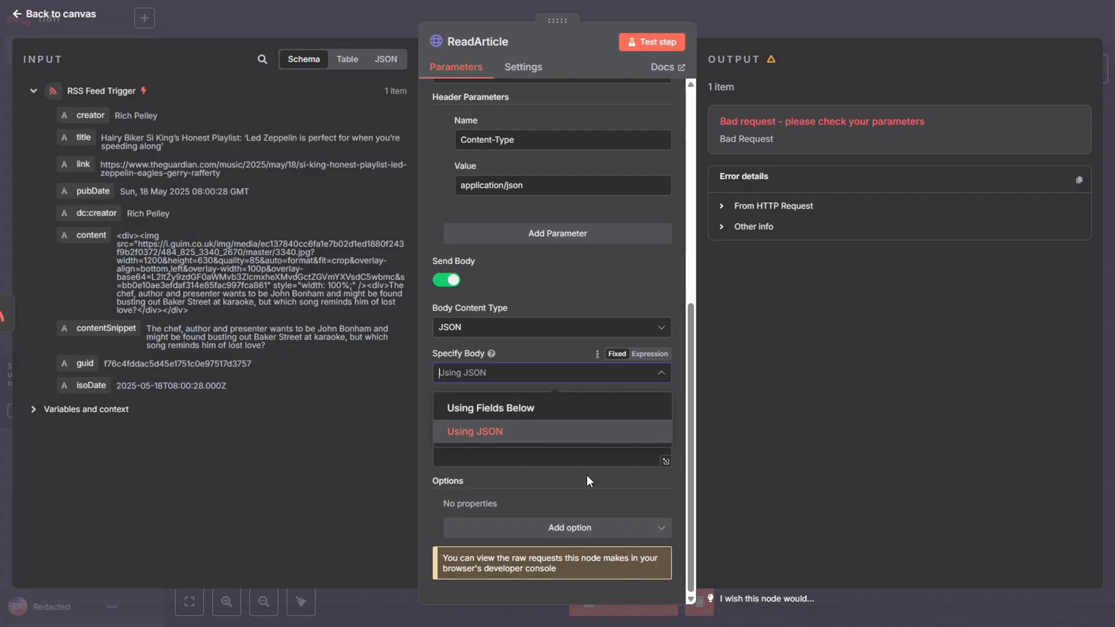
{"action": "left_click", "coordinate": [575, 440]}
{"action": "key", "text": "ctrl+v"}
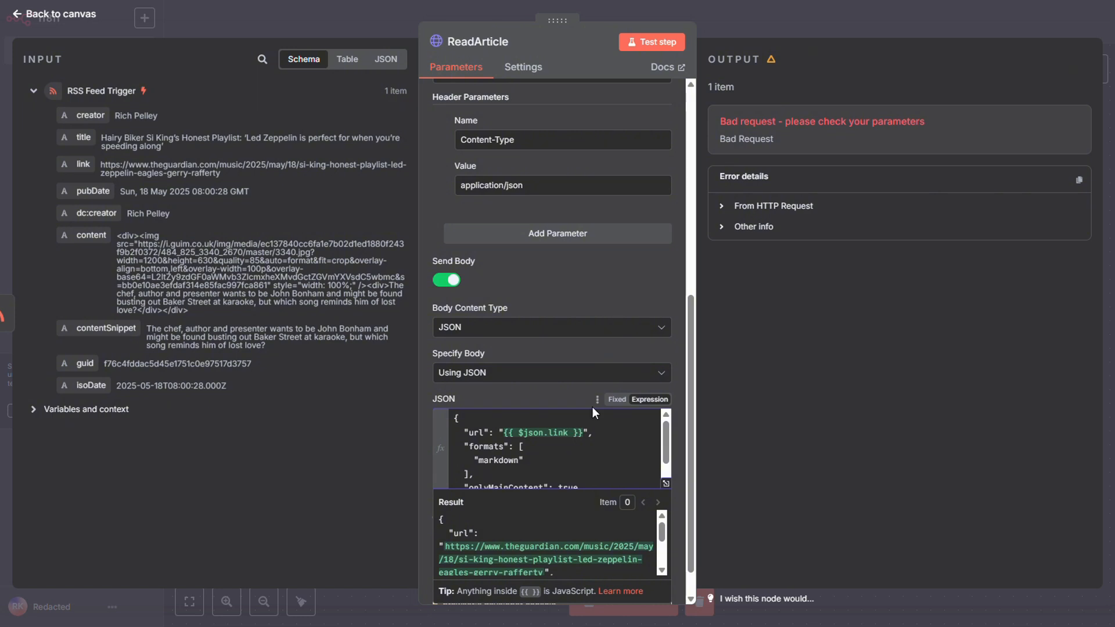
{"action": "left_click", "coordinate": [654, 42]}
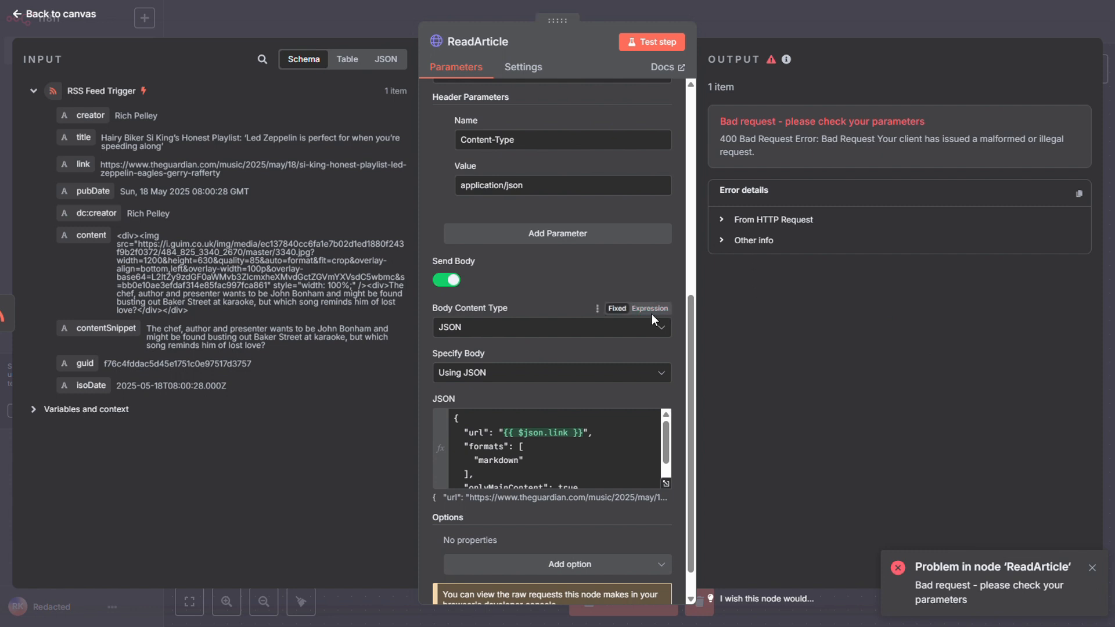
Set the ReadArticle request method to POST, test the node again and return to the canvas.
{"action": "scroll", "coordinate": [651, 314], "scroll_direction": "up", "scroll_amount": 5}
{"action": "scroll", "coordinate": [654, 314], "scroll_direction": "up", "scroll_amount": 2}
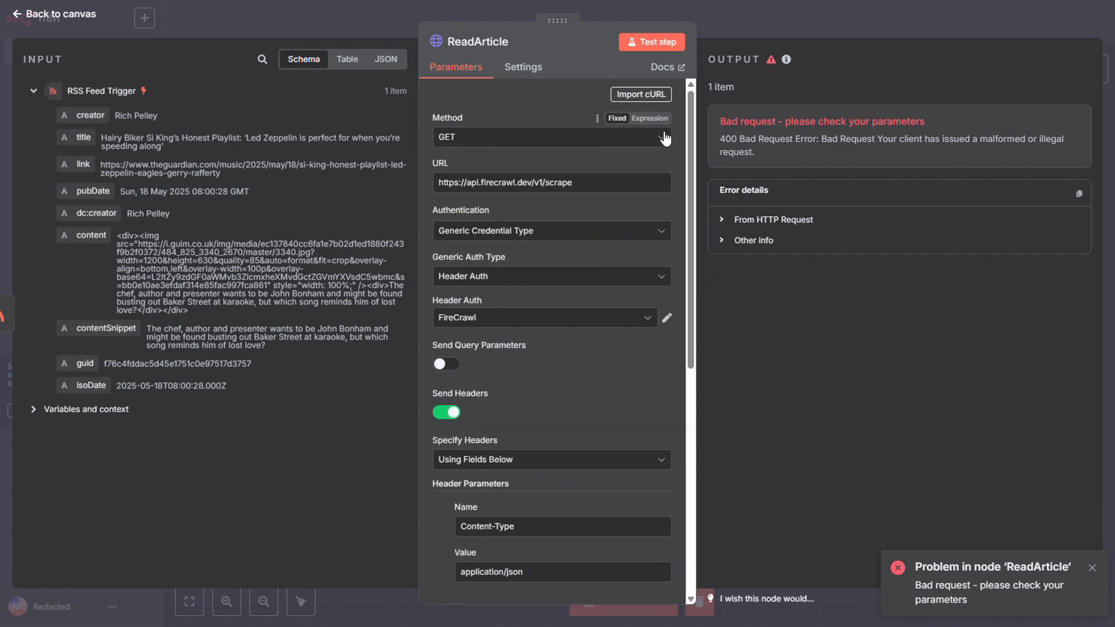
{"action": "left_click", "coordinate": [653, 138]}
{"action": "left_click", "coordinate": [507, 292]}
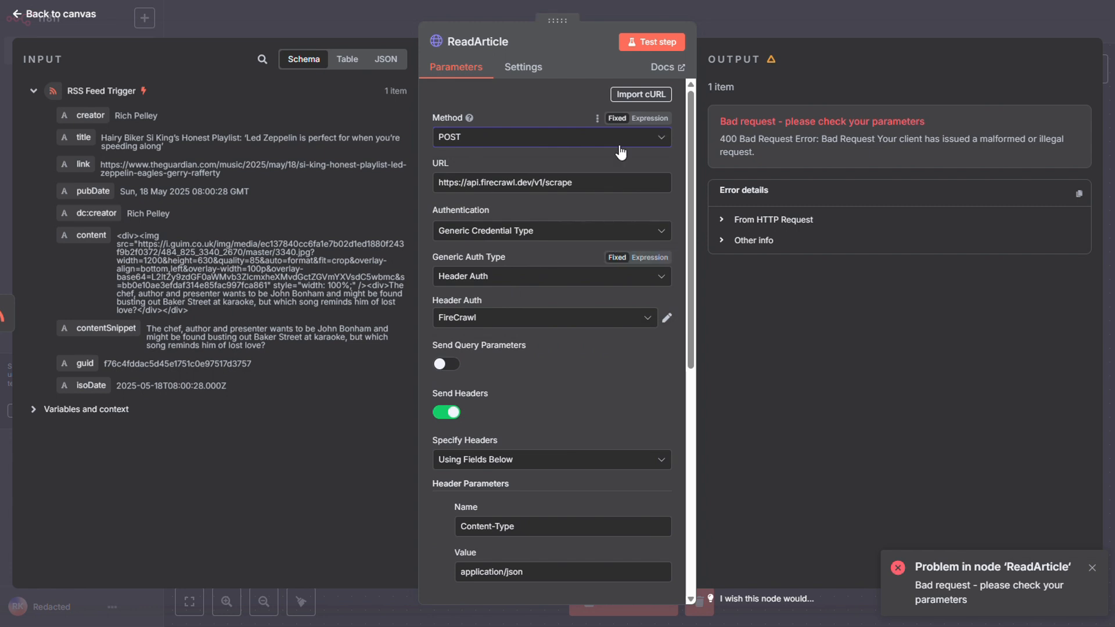
{"action": "left_click", "coordinate": [649, 41]}
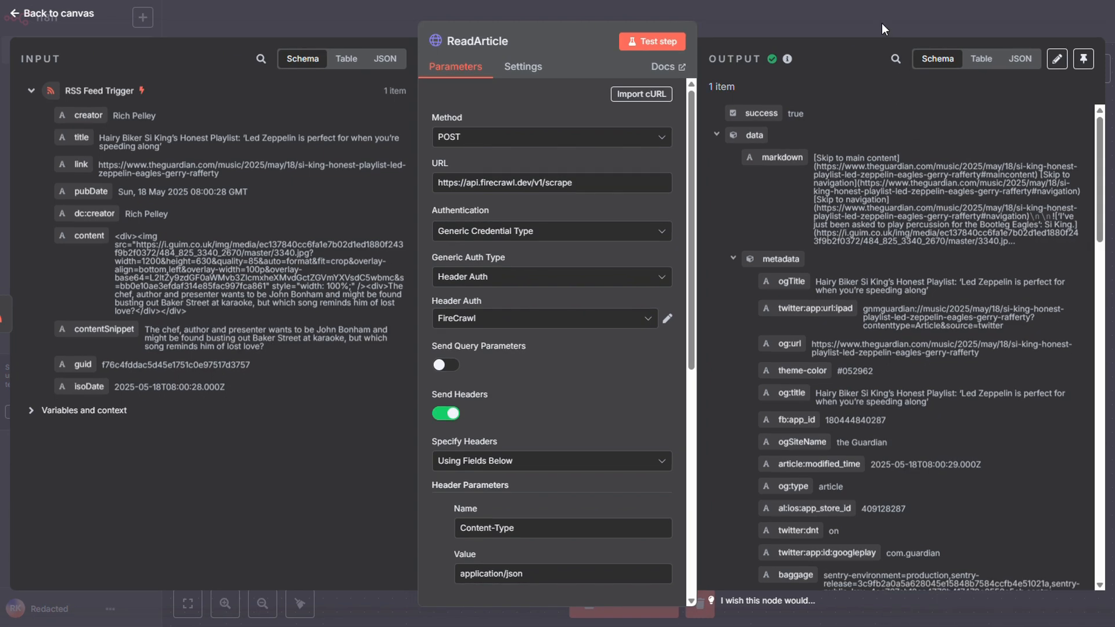
{"action": "left_click", "coordinate": [881, 22]}
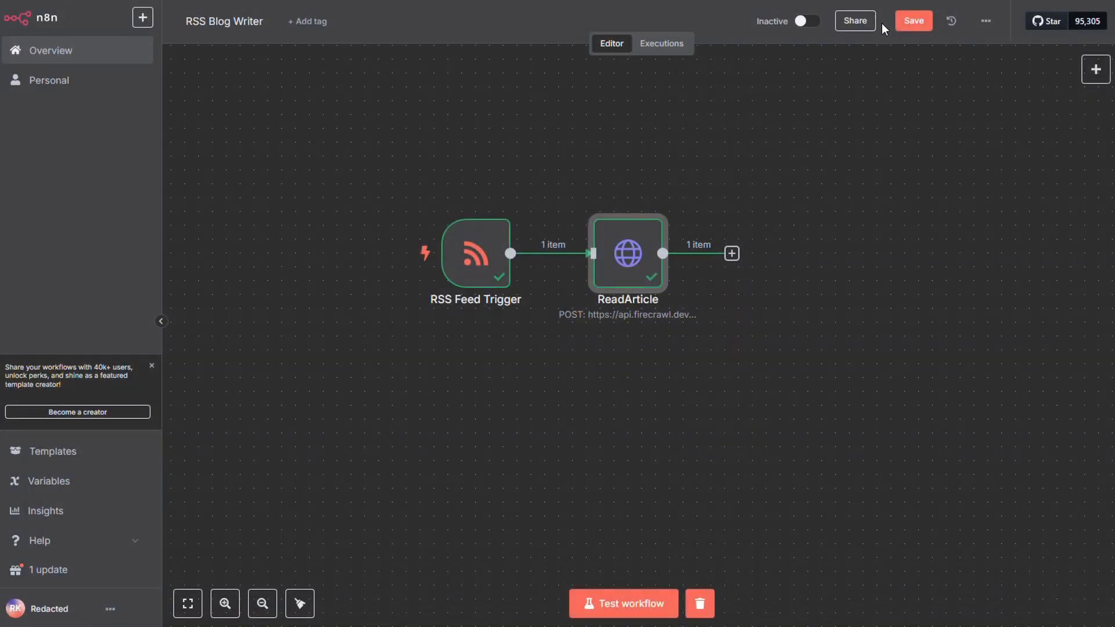
Add an OpenAI node with the Message a Model action after ReadArticle.
{"action": "left_click", "coordinate": [738, 256]}
{"action": "type", "text": "op"}
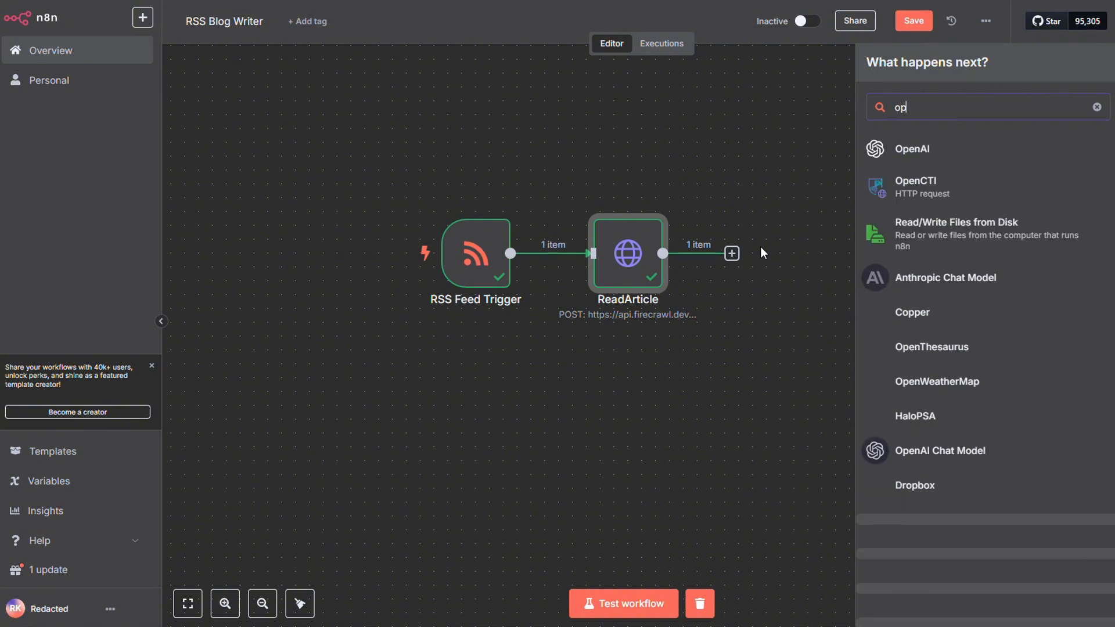
{"action": "type", "text": "en"}
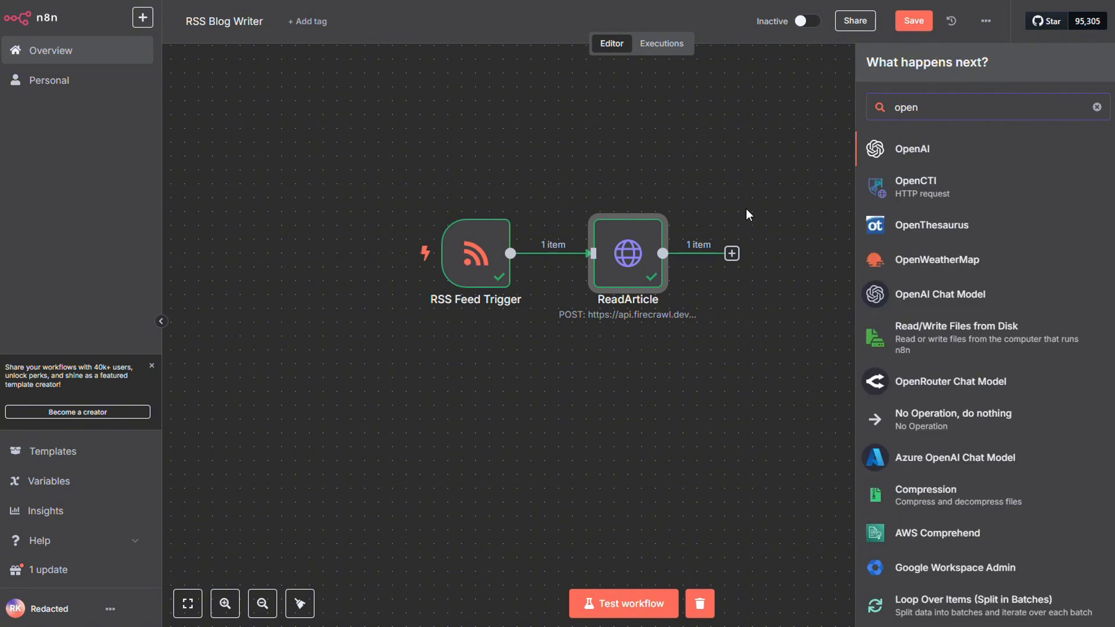
{"action": "left_click", "coordinate": [912, 149]}
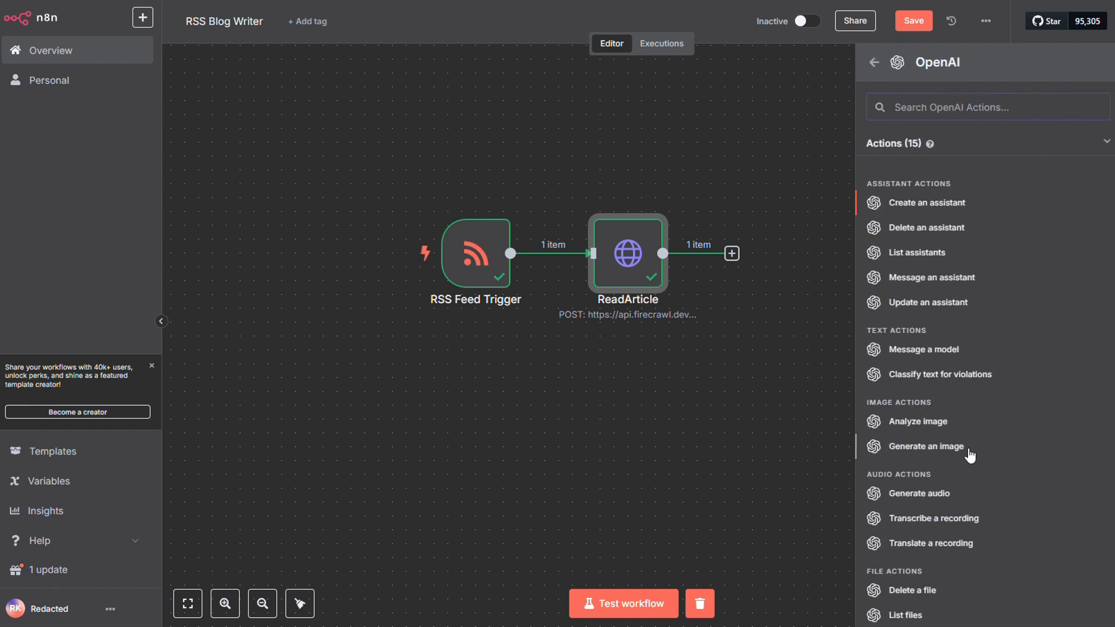
{"action": "left_click", "coordinate": [902, 349]}
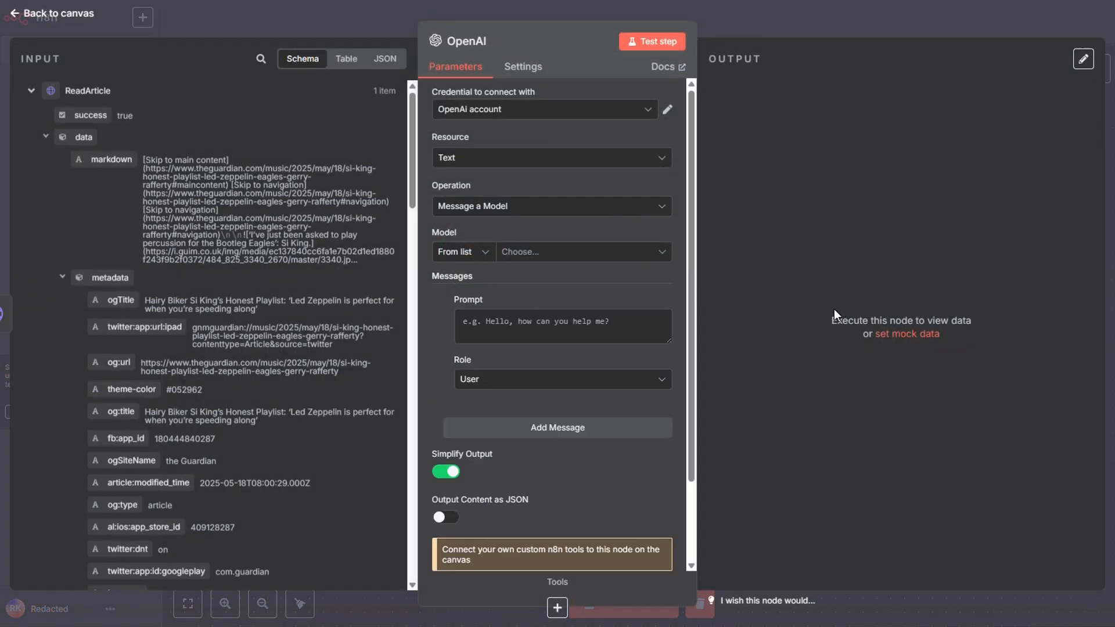
Choose GPT-4.1-MINI as the OpenAI node's model.
{"action": "left_click", "coordinate": [644, 253]}
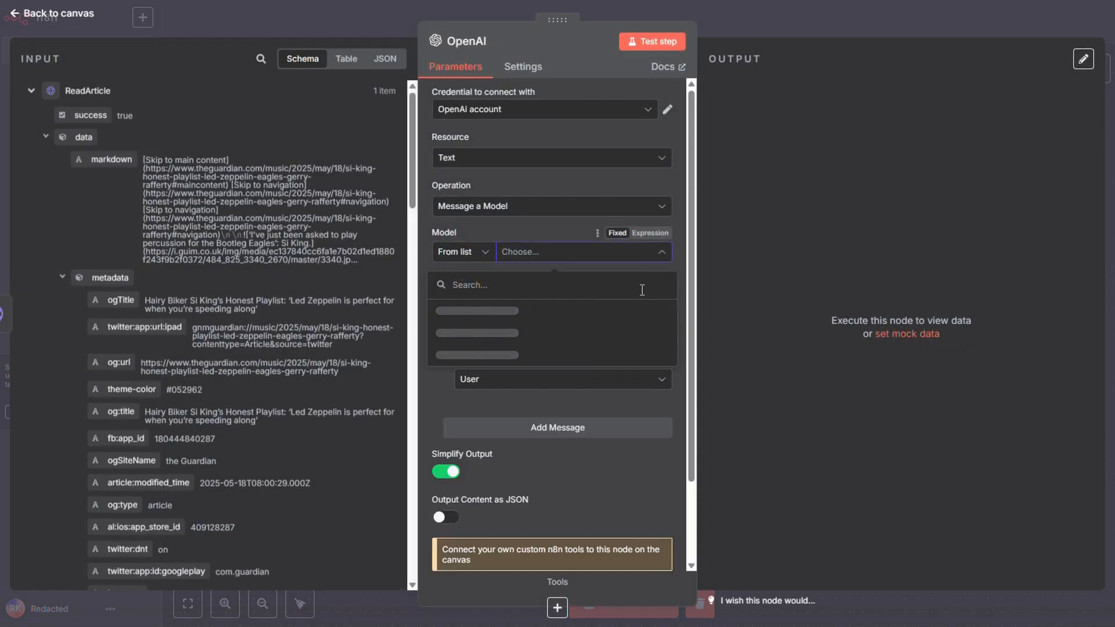
{"action": "type", "text": "4.1"}
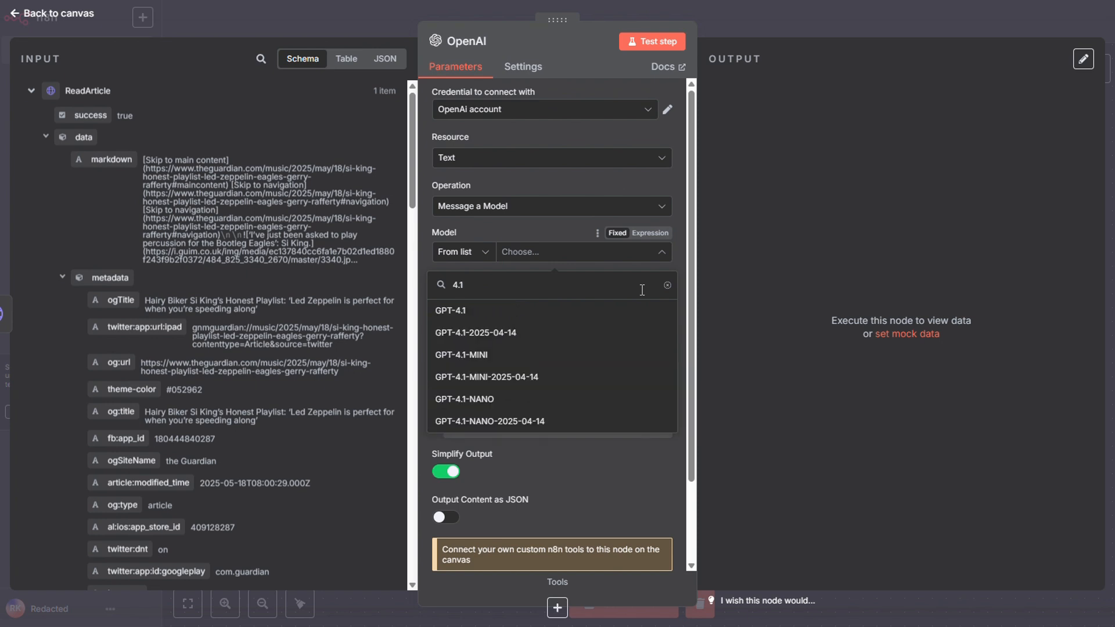
{"action": "left_click", "coordinate": [593, 354]}
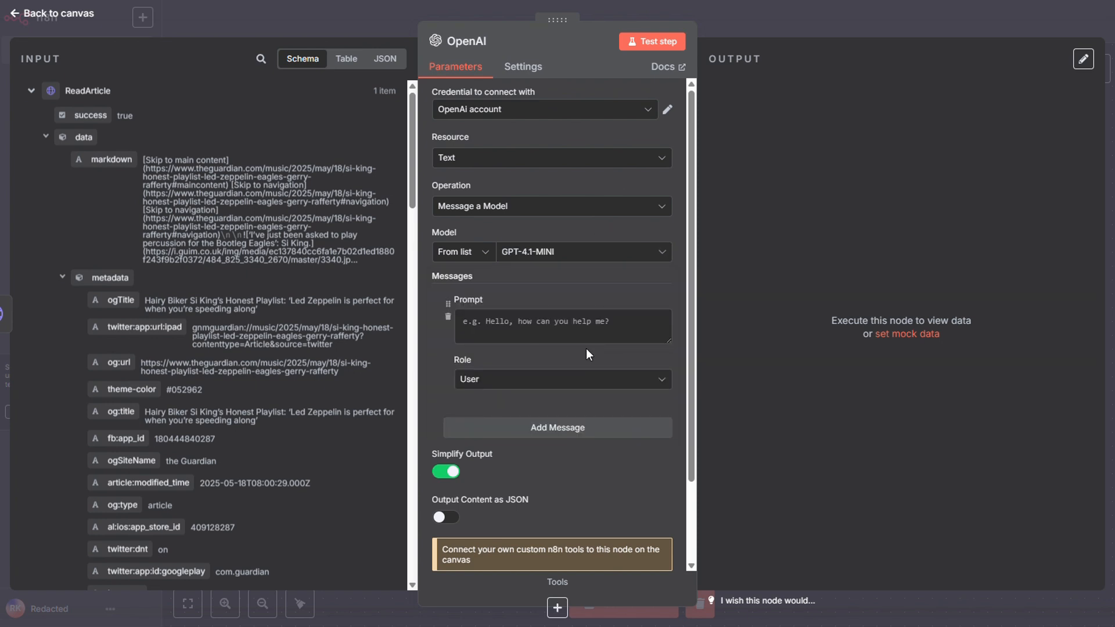
Copy the blog-title sanitizing prompt from the course's SEO Assistant page into the OpenAI node's user message.
{"action": "left_click", "coordinate": [553, 328]}
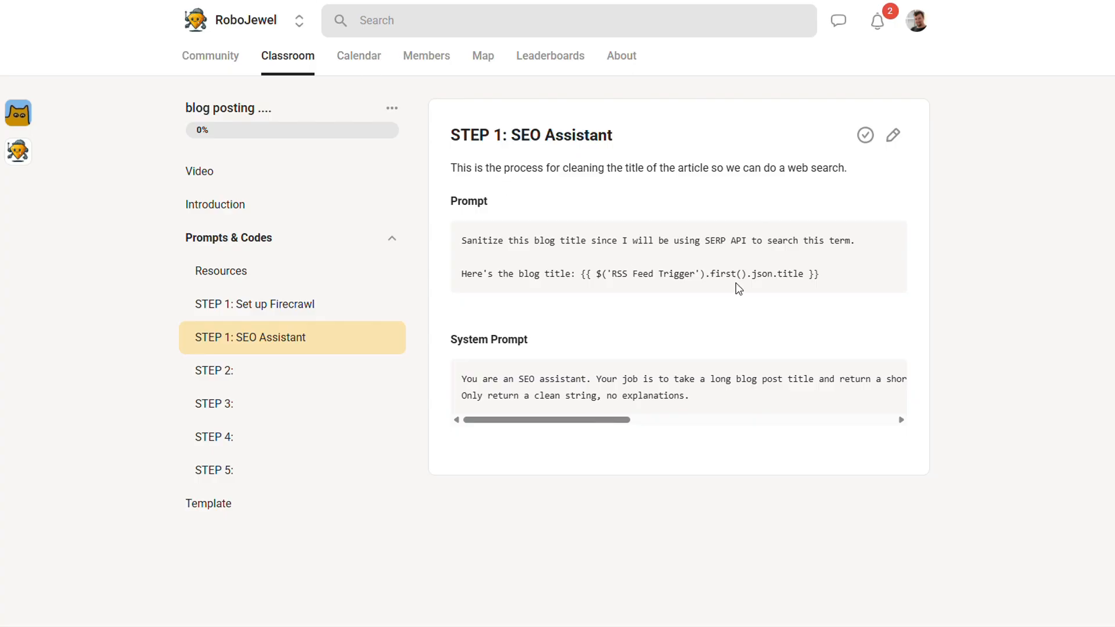
{"action": "left_click_drag", "start_coordinate": [843, 277], "coordinate": [463, 243]}
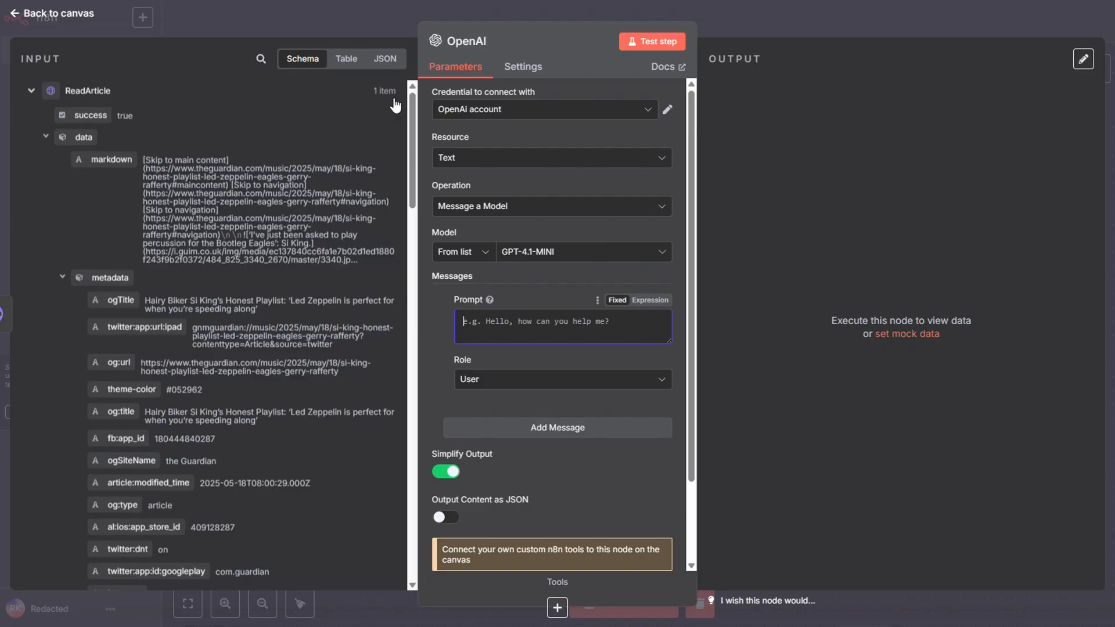
{"action": "type", "text": "Sanitize this blog title since I will be using SERP API to search this term.  Here's the blog title: {{ $('RSS Feed Trigger').first().json.title }}"}
{"action": "scroll", "coordinate": [637, 332], "scroll_direction": "down", "scroll_amount": 1}
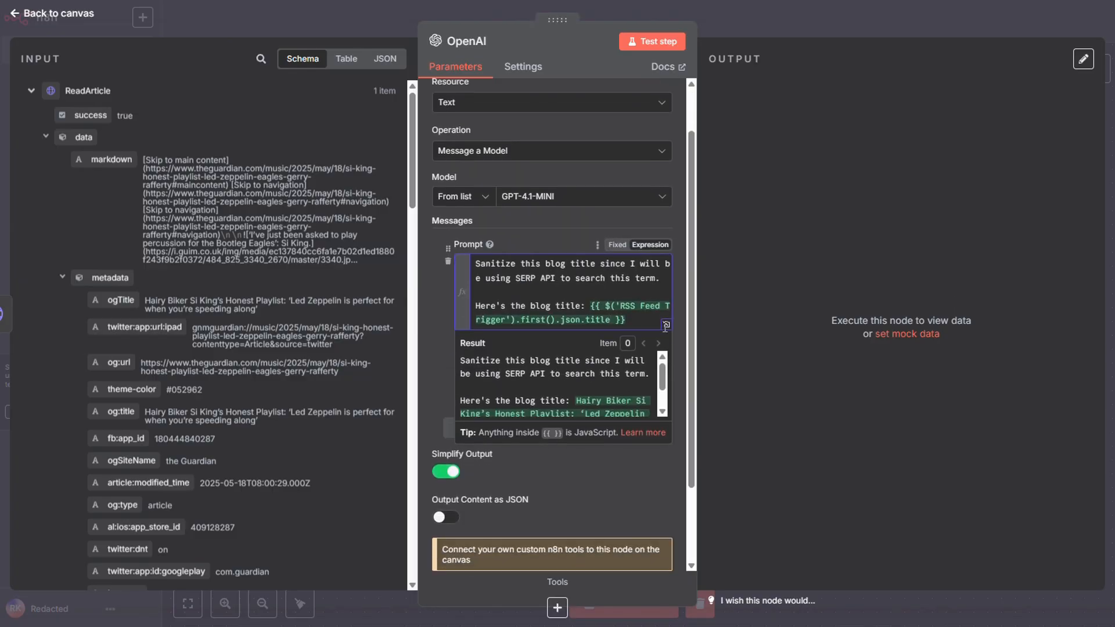
{"action": "left_click", "coordinate": [685, 309]}
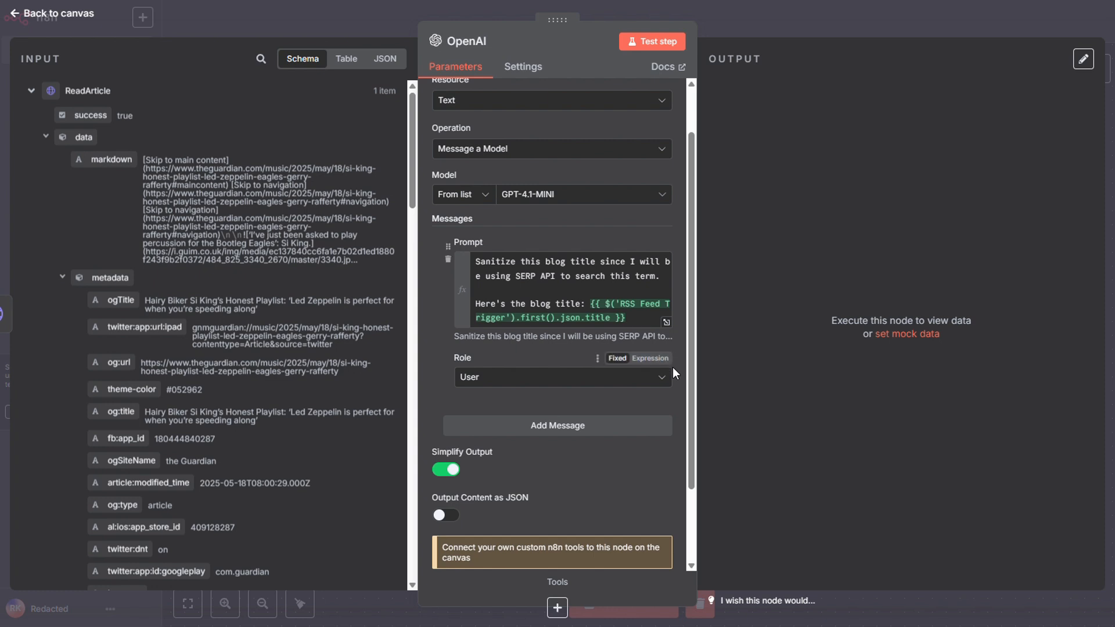
Add a second message with the System role and paste in the course's SEO assistant system prompt.
{"action": "left_click", "coordinate": [649, 420]}
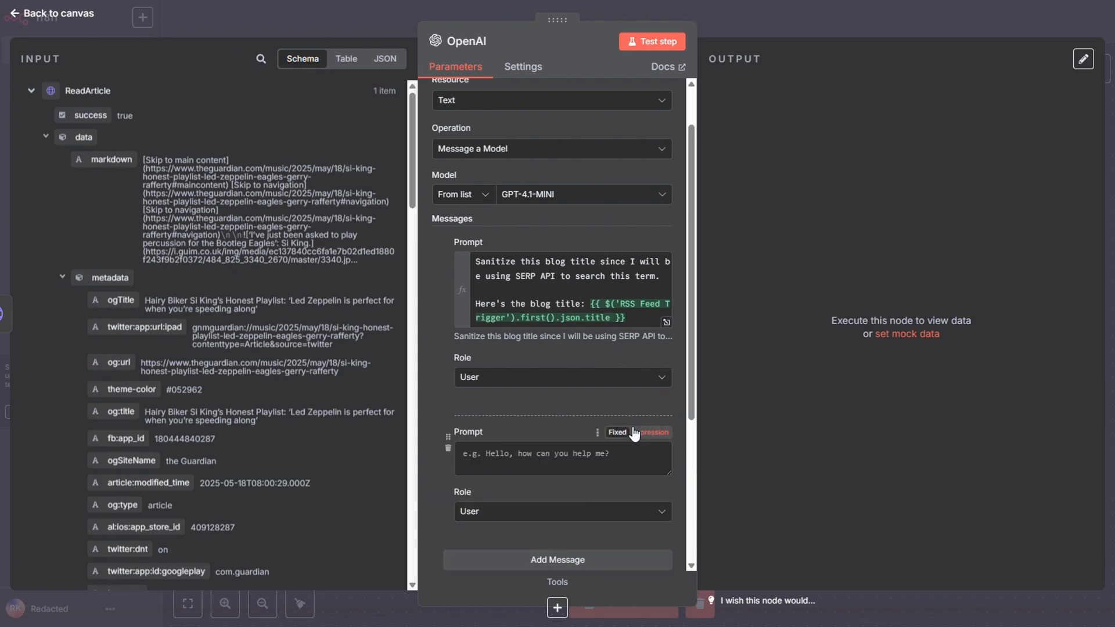
{"action": "left_click", "coordinate": [591, 514]}
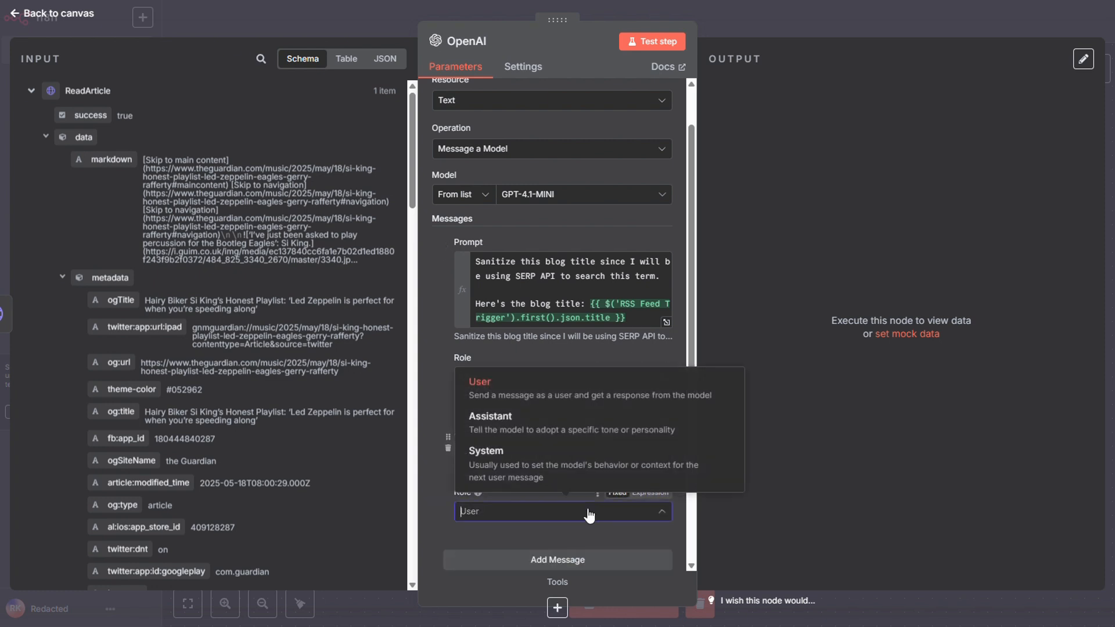
{"action": "left_click", "coordinate": [584, 462]}
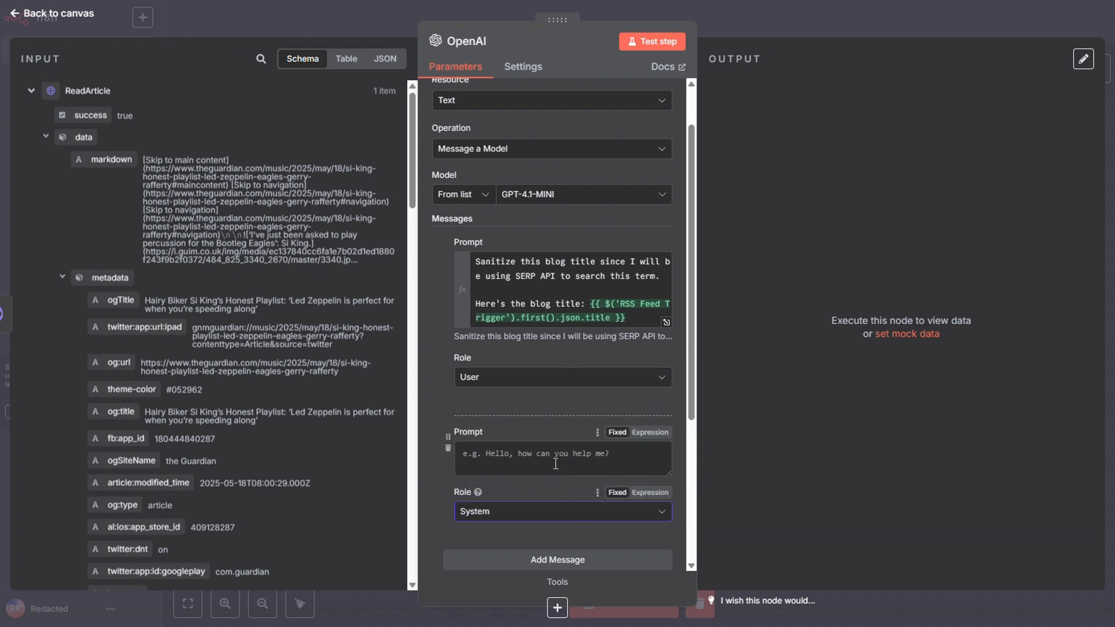
{"action": "left_click", "coordinate": [555, 464]}
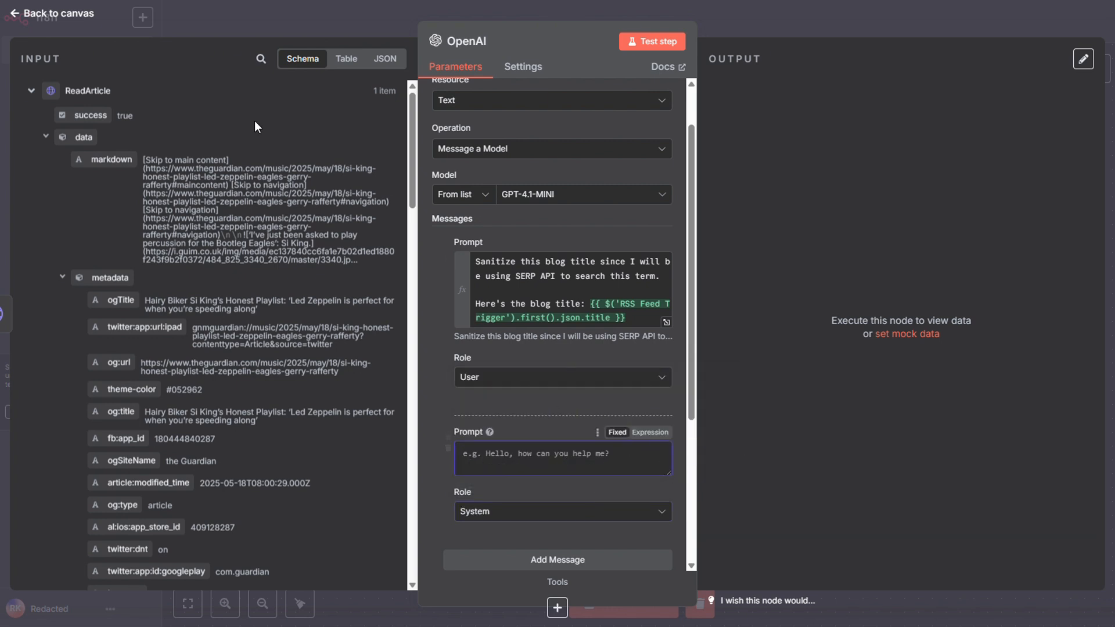
{"action": "key", "text": "alt+Tab"}
{"action": "left_click_drag", "start_coordinate": [691, 397], "coordinate": [459, 381]}
{"action": "key", "text": "alt+Tab"}
{"action": "key", "text": "ctrl+v"}
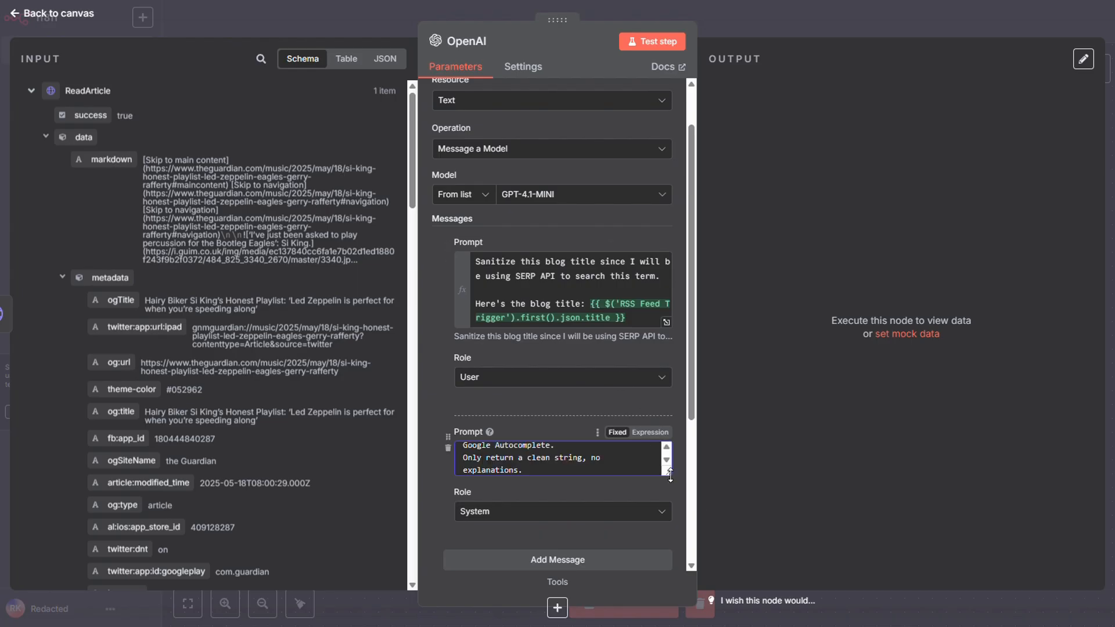
Switch the system prompt to an expression, review it in the expanded editor, and test the OpenAI node before returning to the canvas.
{"action": "left_click", "coordinate": [651, 433]}
{"action": "left_click", "coordinate": [667, 524]}
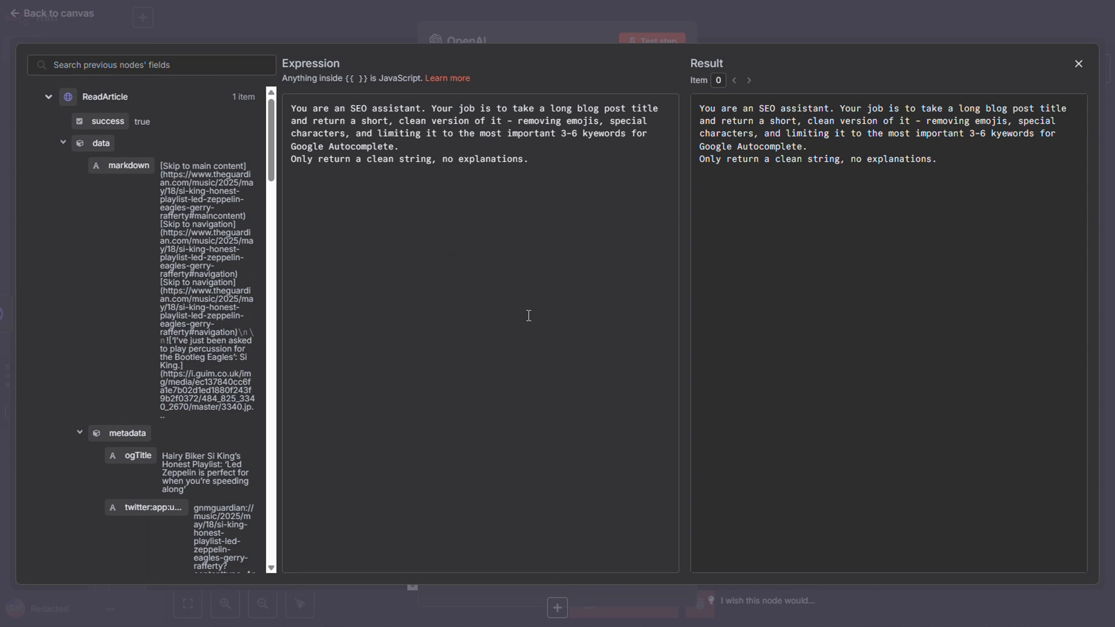
{"action": "left_click", "coordinate": [751, 35]}
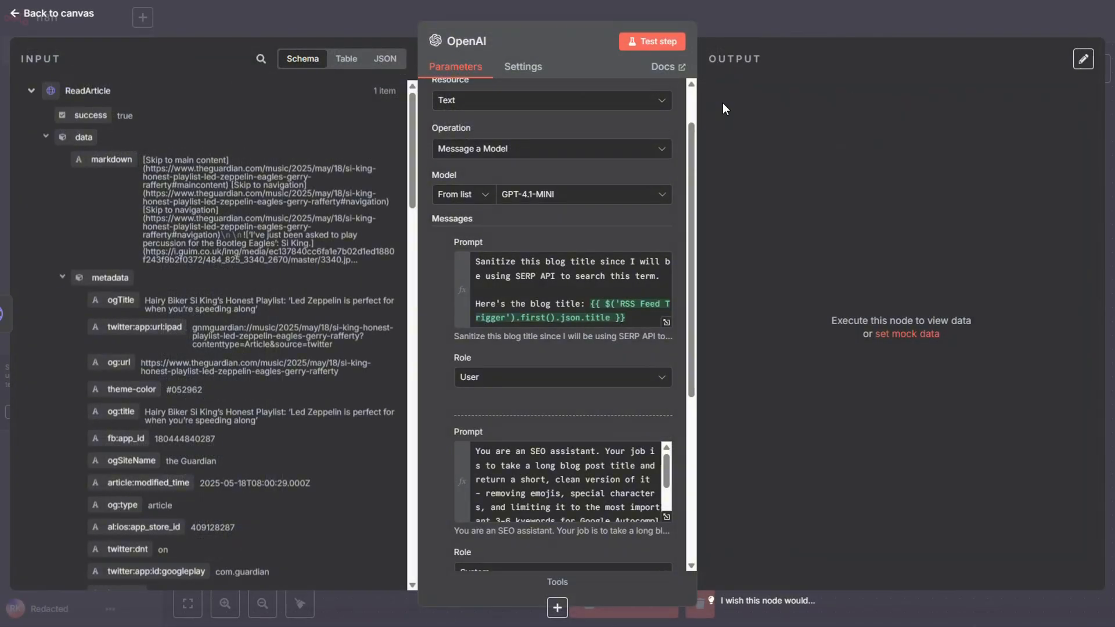
{"action": "left_click", "coordinate": [657, 46]}
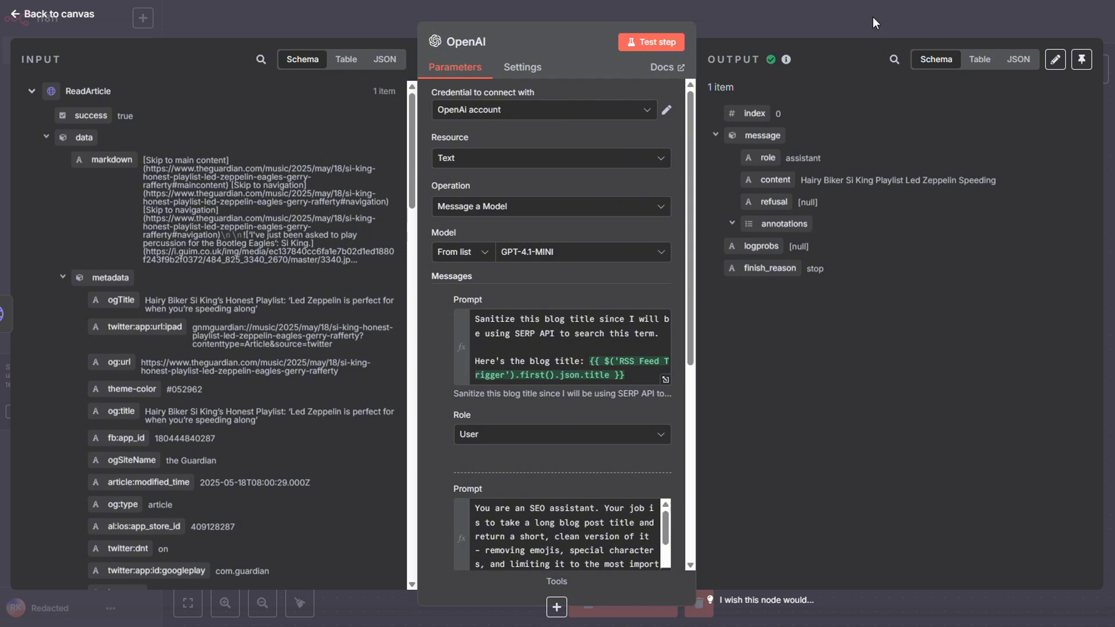
{"action": "left_click", "coordinate": [874, 21]}
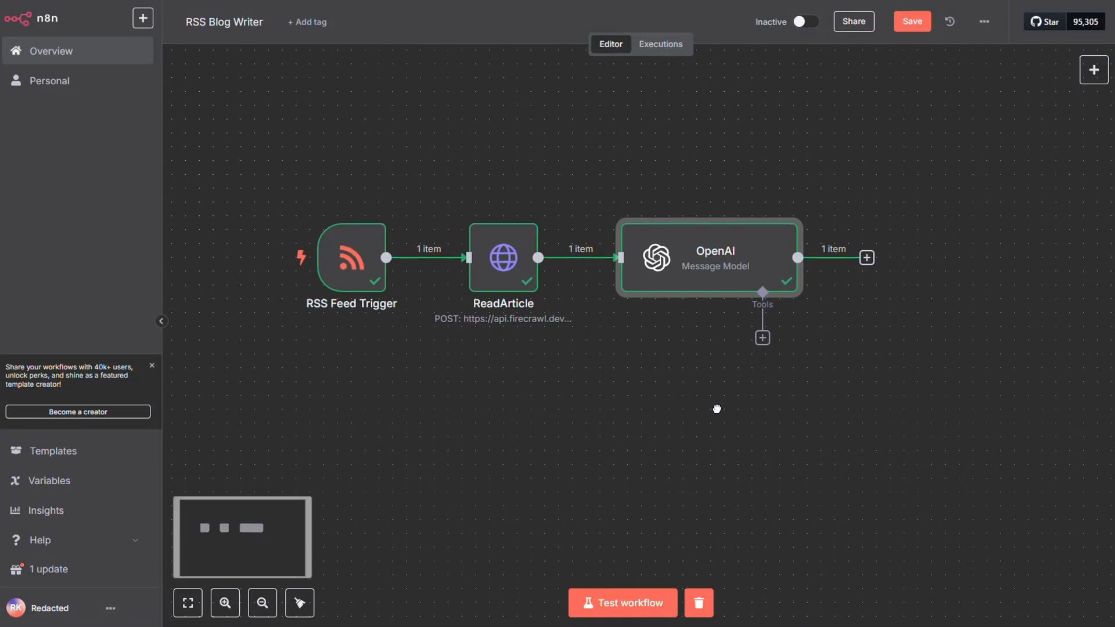
Add an HTTP Request node after the OpenAI node.
{"action": "left_click_drag", "start_coordinate": [717, 408], "coordinate": [657, 418]}
{"action": "left_click", "coordinate": [782, 270]}
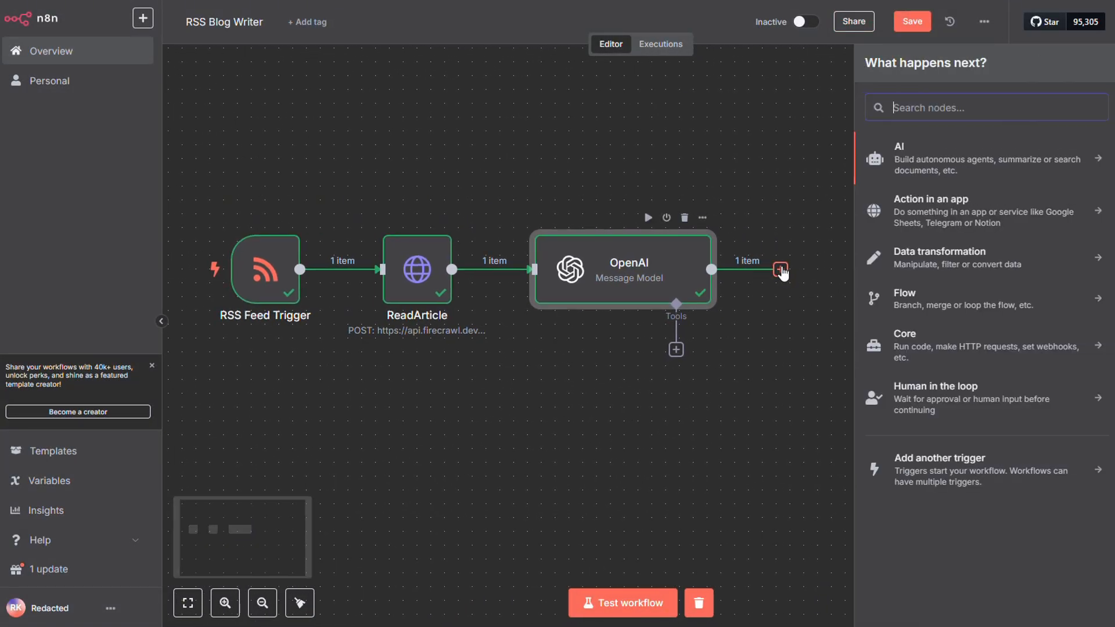
{"action": "type", "text": "http"}
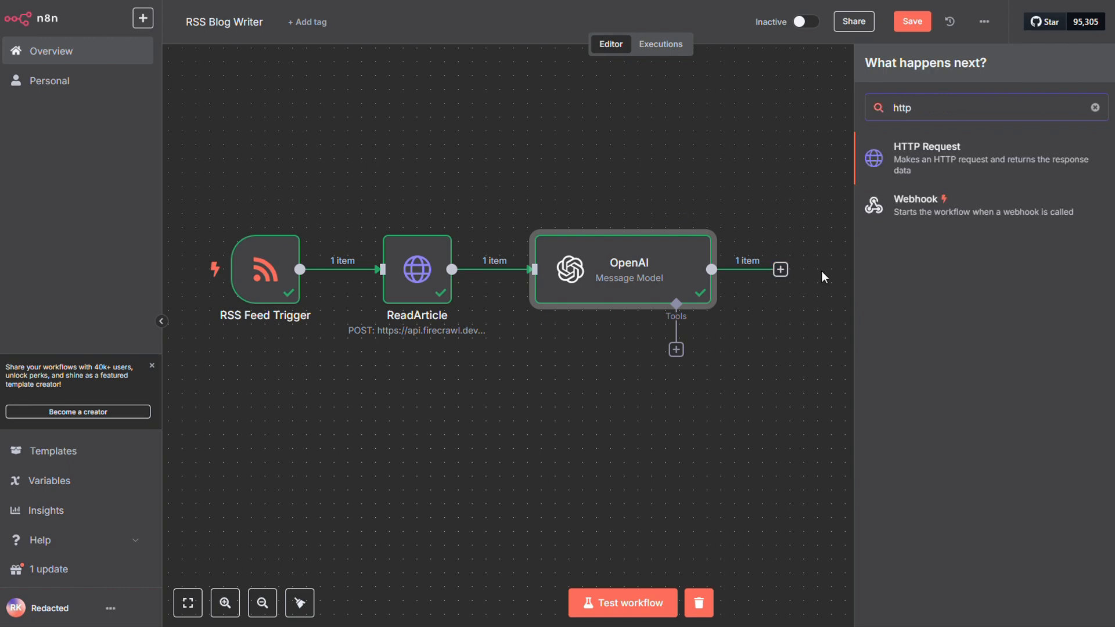
{"action": "left_click", "coordinate": [946, 152]}
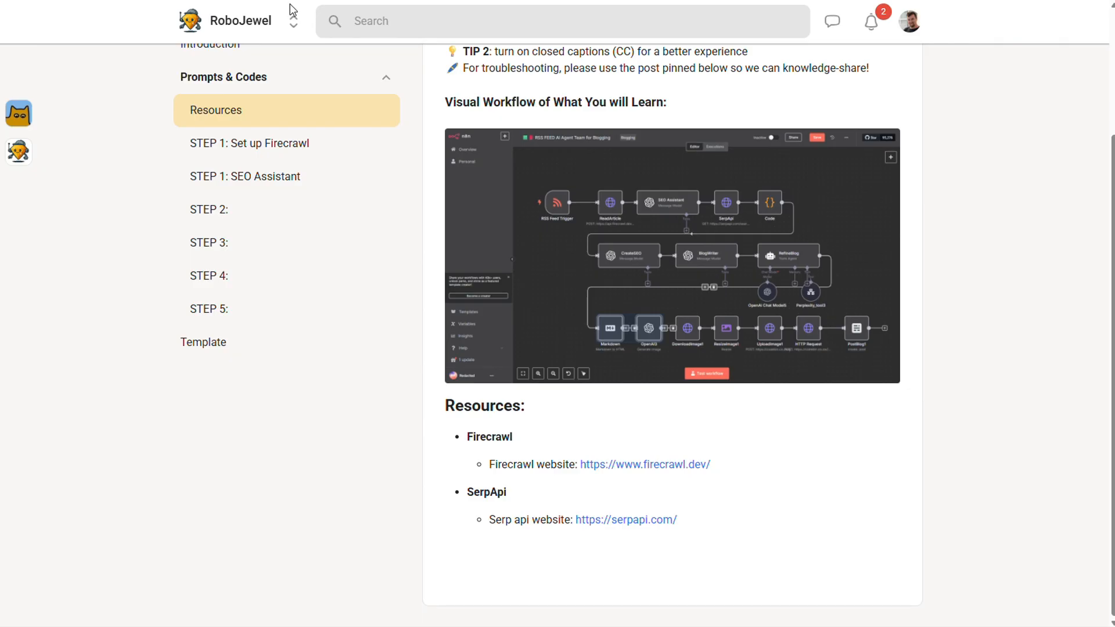
{"action": "left_click_drag", "start_coordinate": [695, 522], "coordinate": [577, 521]}
{"action": "key", "text": "ctrl+c"}
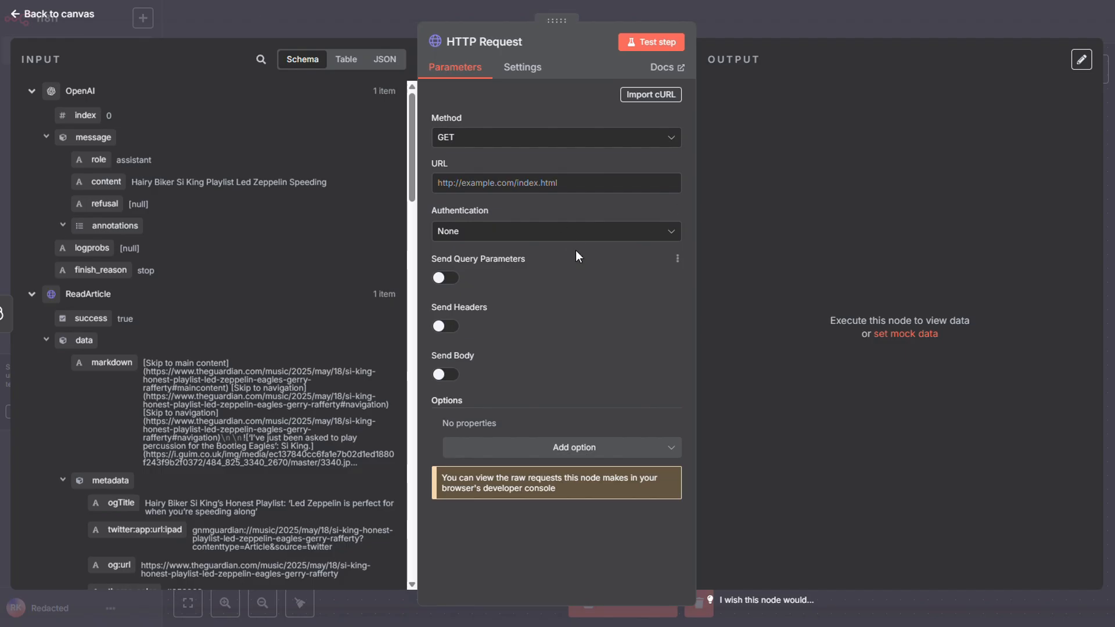
{"action": "left_click", "coordinate": [560, 182]}
{"action": "key", "text": "ctrl+v"}
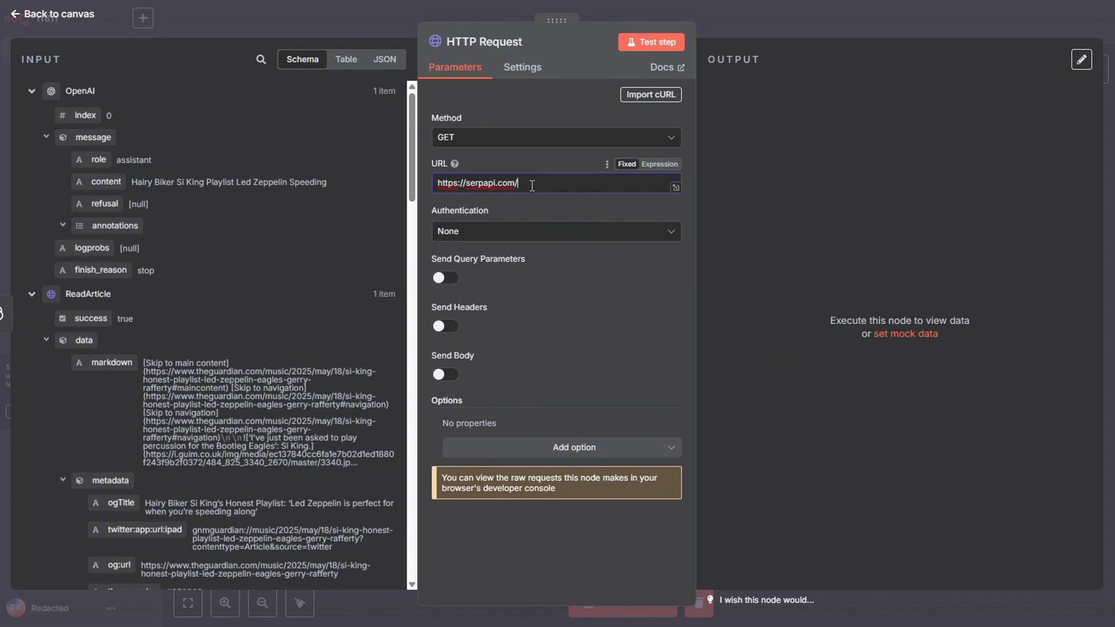
Enable query parameters on the HTTP Request node and define the first one as engine with the value google.
{"action": "left_click", "coordinate": [445, 278]}
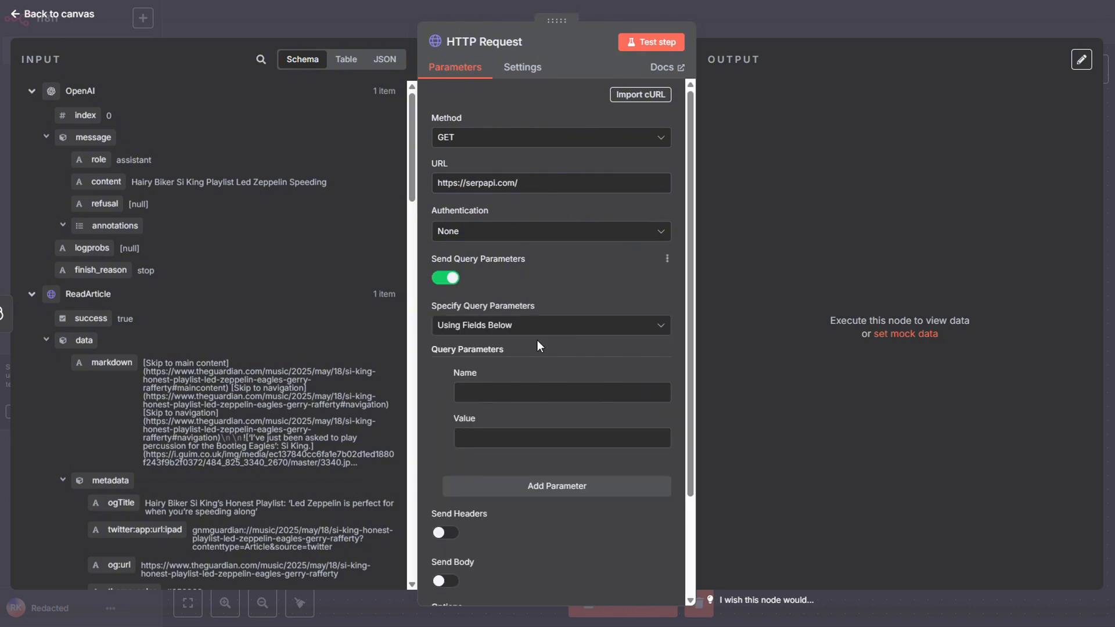
{"action": "left_click", "coordinate": [518, 391]}
{"action": "type", "text": "e"}
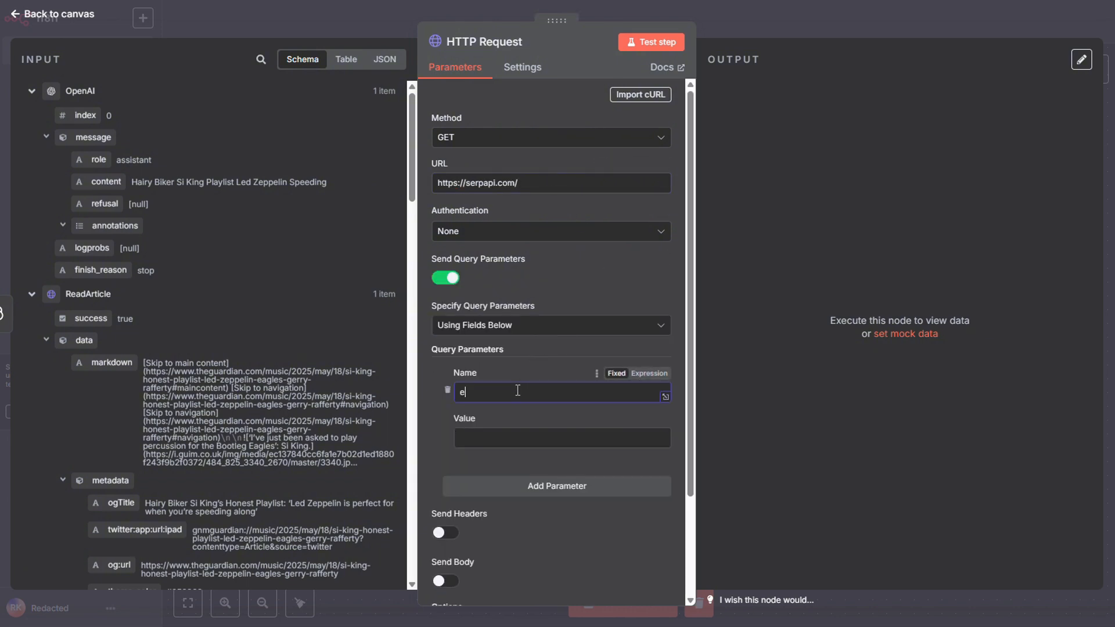
{"action": "type", "text": "ngine"}
{"action": "left_click", "coordinate": [532, 439]}
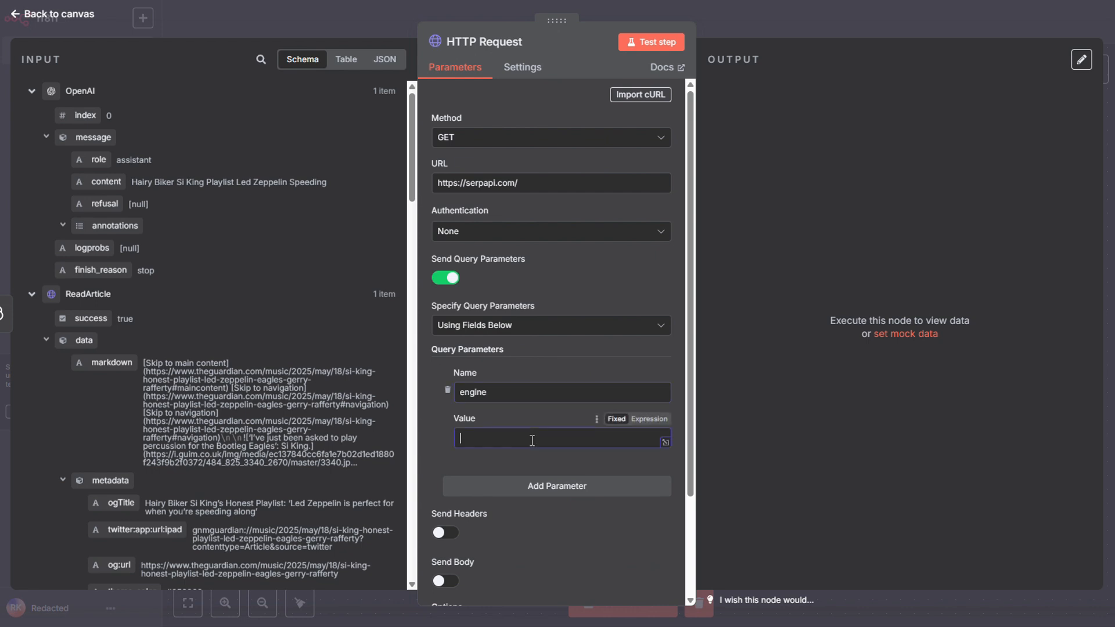
{"action": "type", "text": "google"}
Add a query parameter q mapped to the OpenAI message content, test the HTTP Request node, and return to the canvas.
{"action": "scroll", "coordinate": [557, 436], "scroll_direction": "down", "scroll_amount": 2}
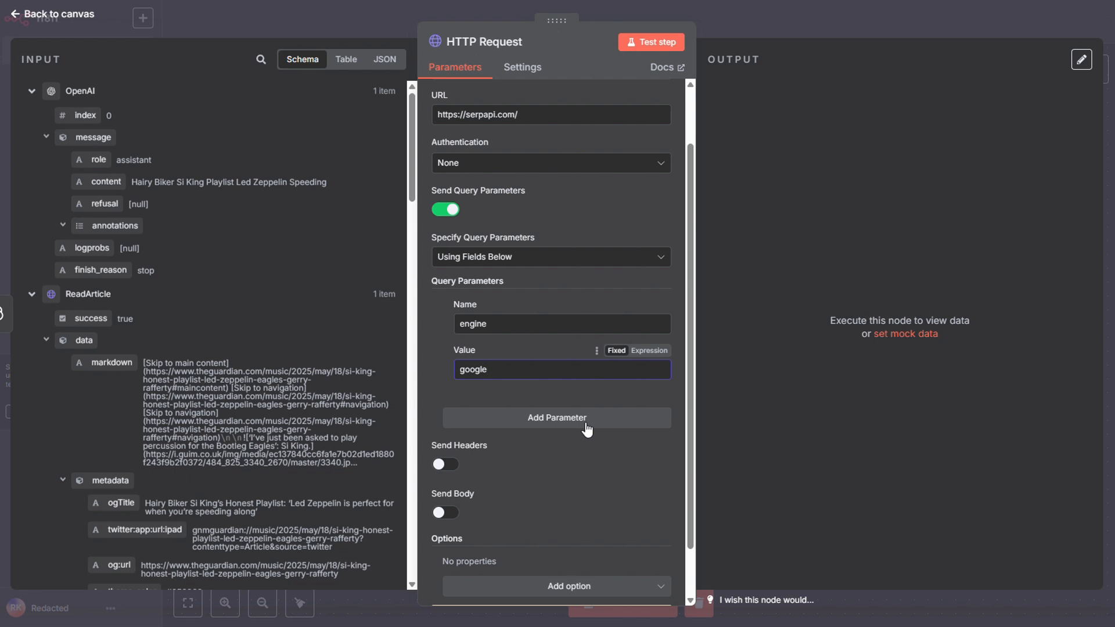
{"action": "left_click", "coordinate": [587, 428]}
{"action": "type", "text": "q"}
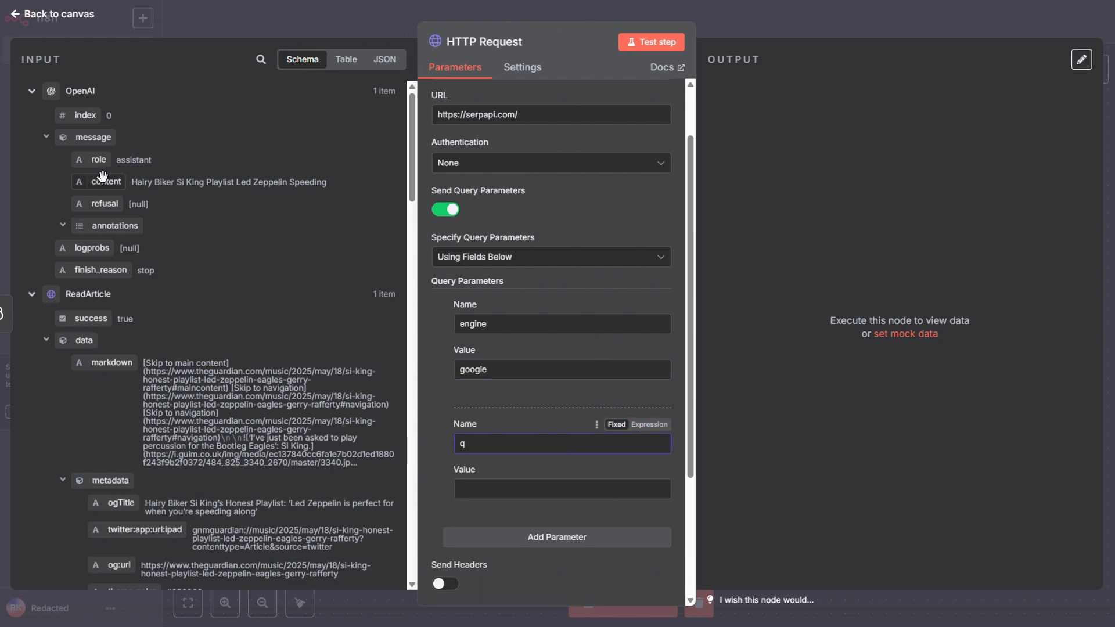
{"action": "left_click_drag", "start_coordinate": [104, 180], "coordinate": [492, 495]}
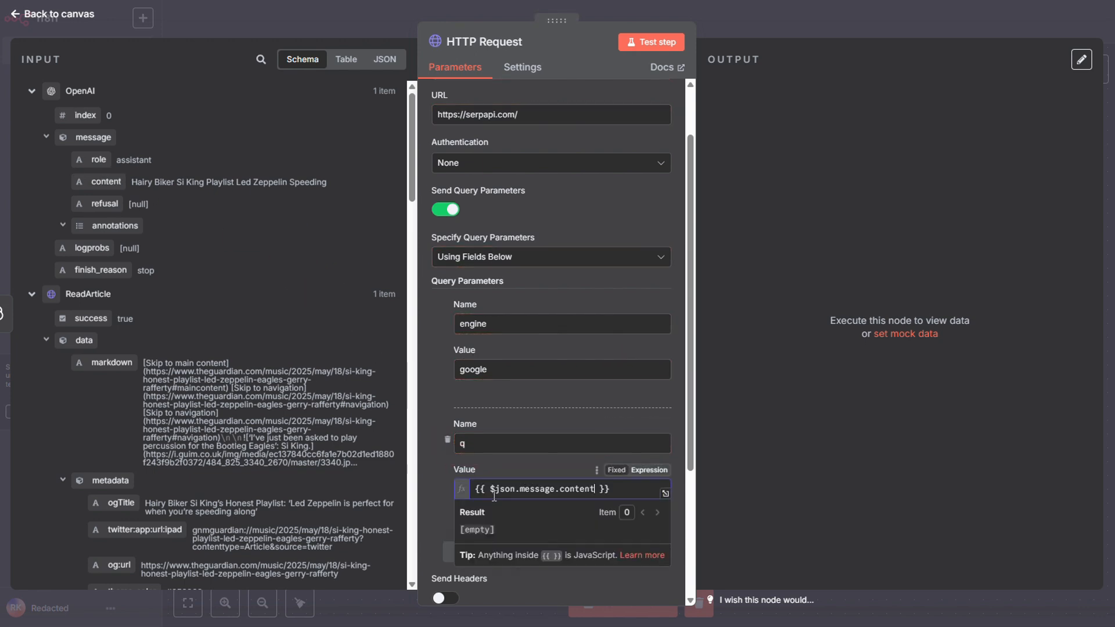
{"action": "scroll", "coordinate": [462, 409], "scroll_direction": "down", "scroll_amount": 1}
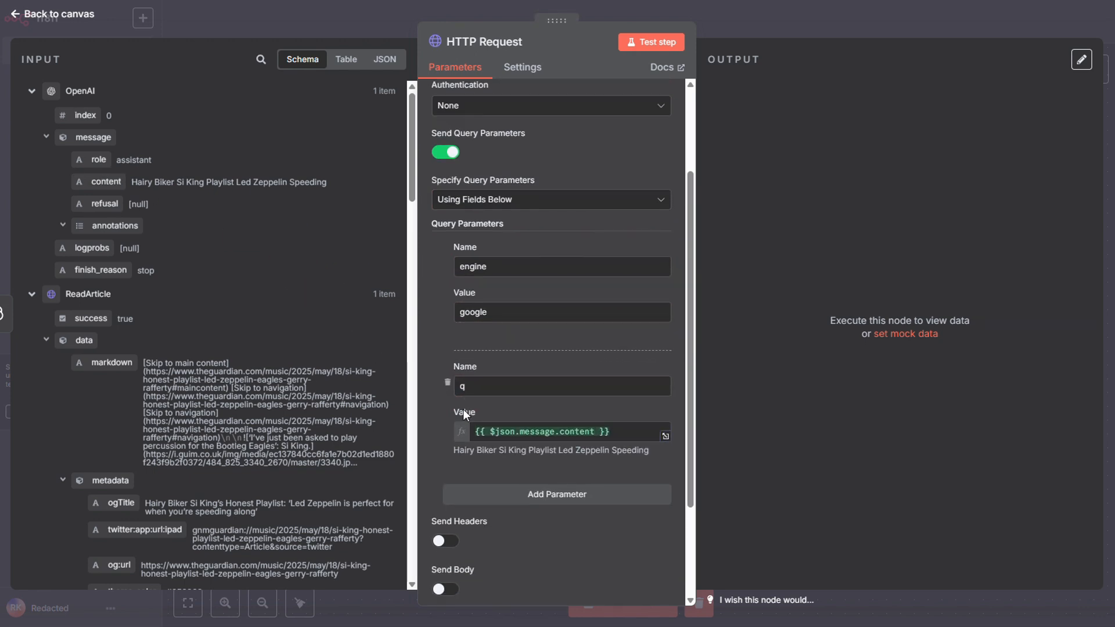
{"action": "left_click", "coordinate": [659, 42]}
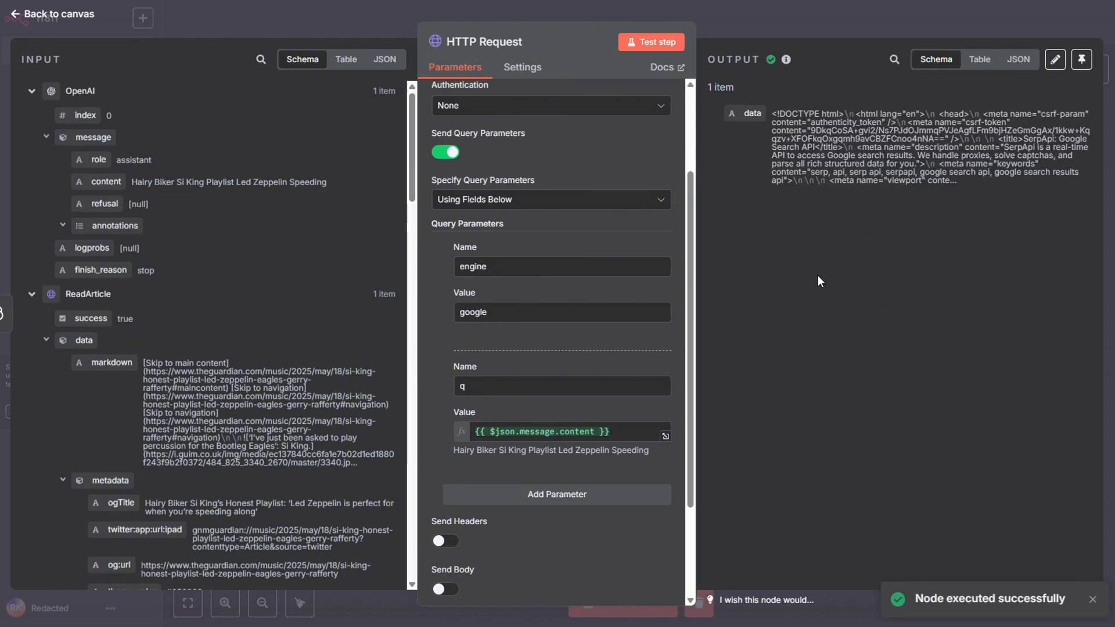
{"action": "left_click", "coordinate": [876, 17]}
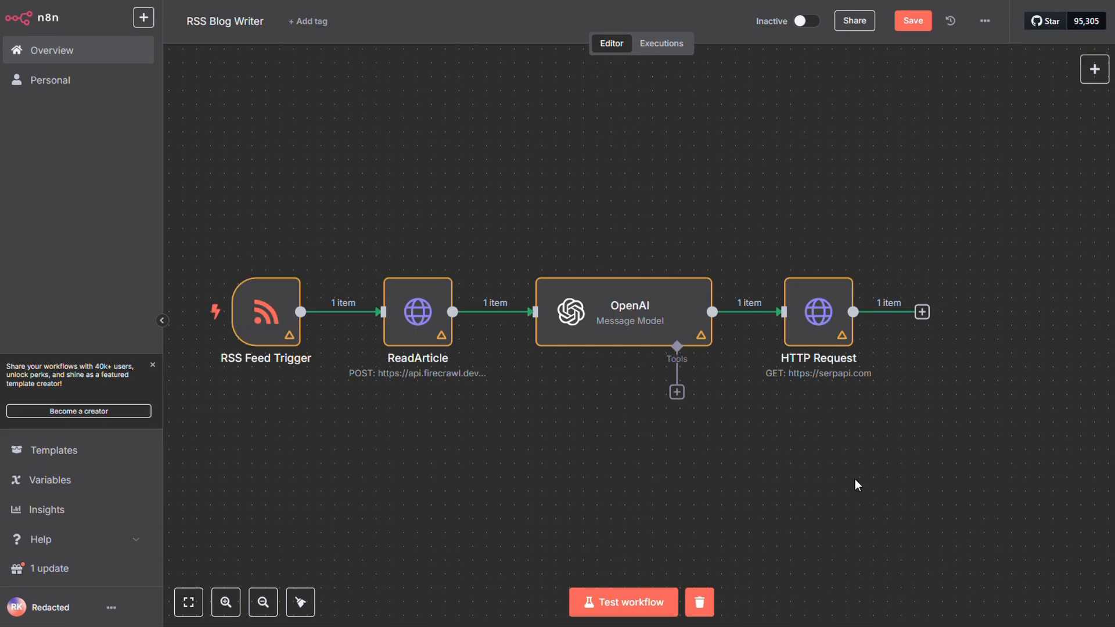
Select all four nodes on the canvas and pin their output data.
{"action": "left_click_drag", "start_coordinate": [991, 496], "coordinate": [207, 219]}
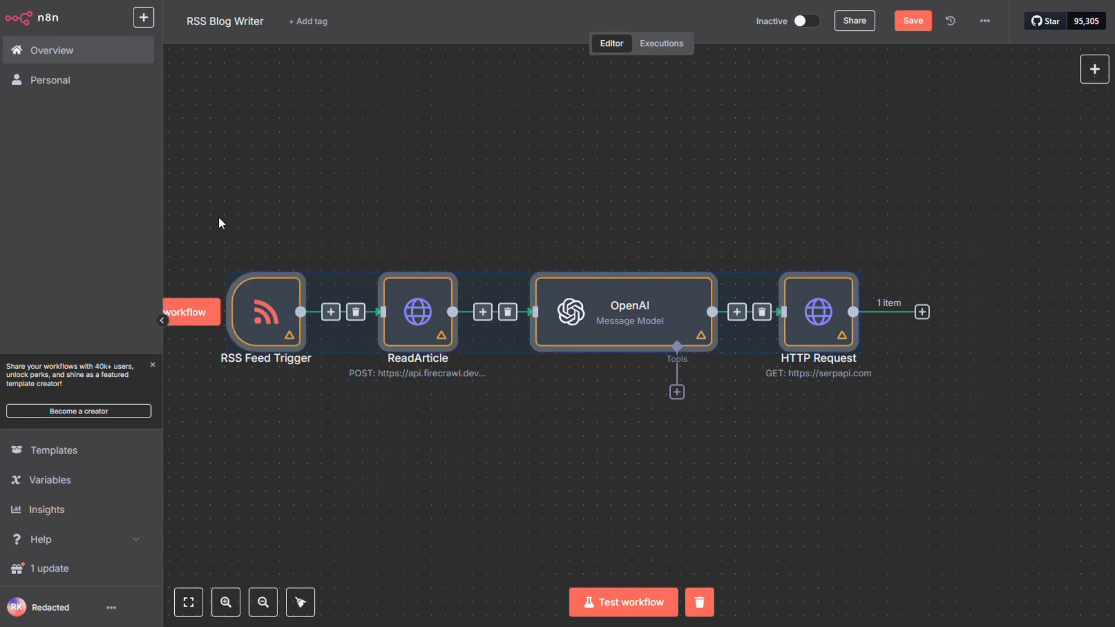
{"action": "left_click", "coordinate": [220, 218]}
{"action": "left_click_drag", "start_coordinate": [943, 374], "coordinate": [200, 198]}
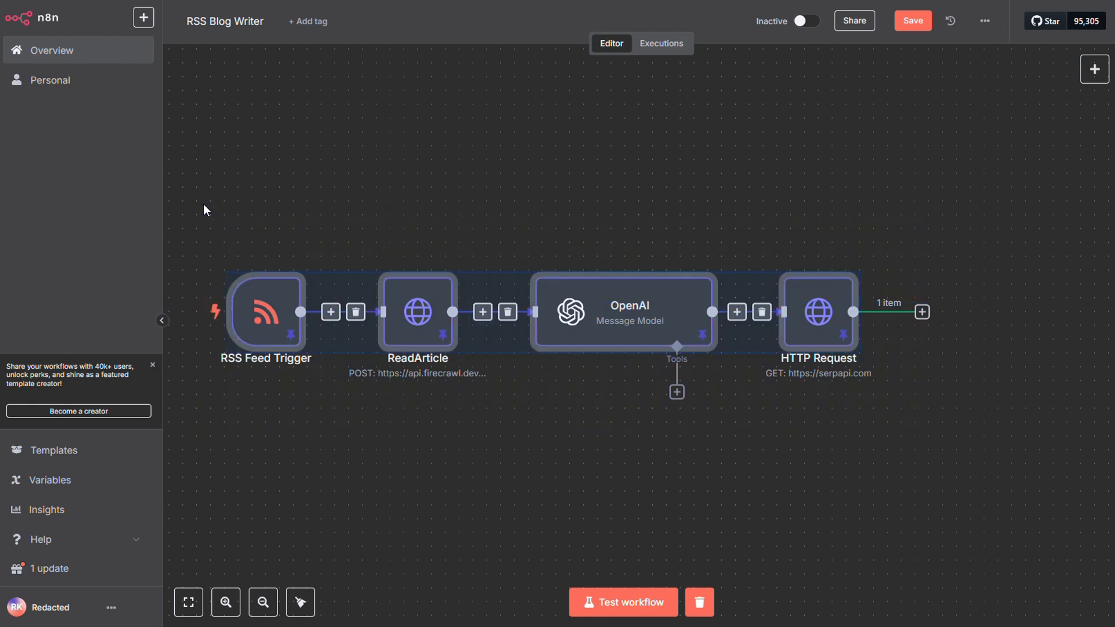
{"action": "left_click", "coordinate": [779, 420]}
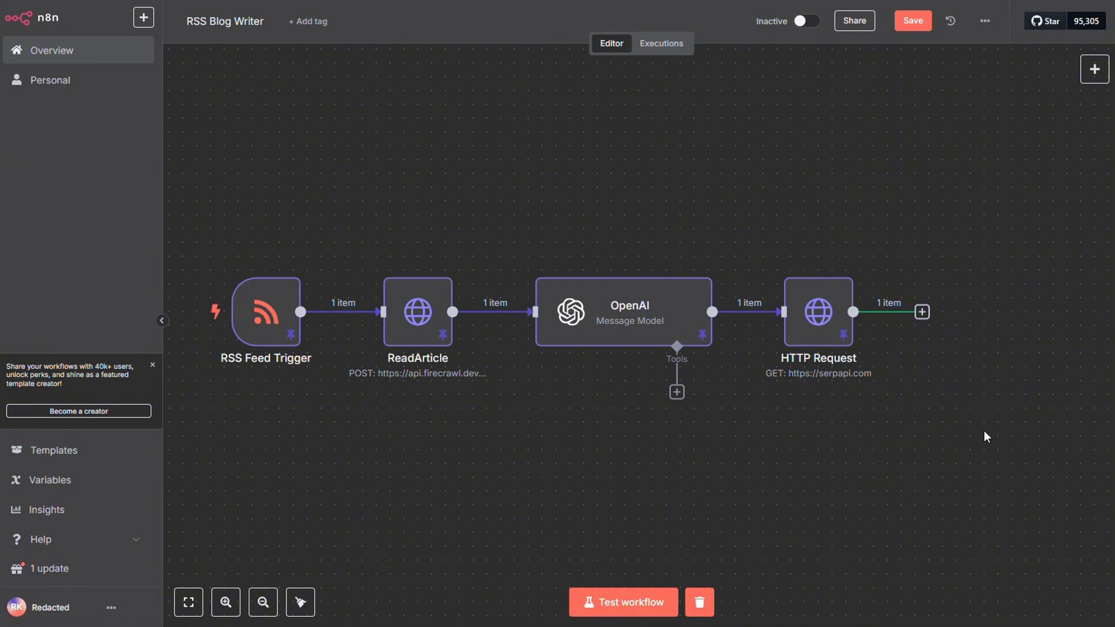
Add a Code node after the HTTP Request node.
{"action": "left_click", "coordinate": [923, 313]}
{"action": "type", "text": "code"}
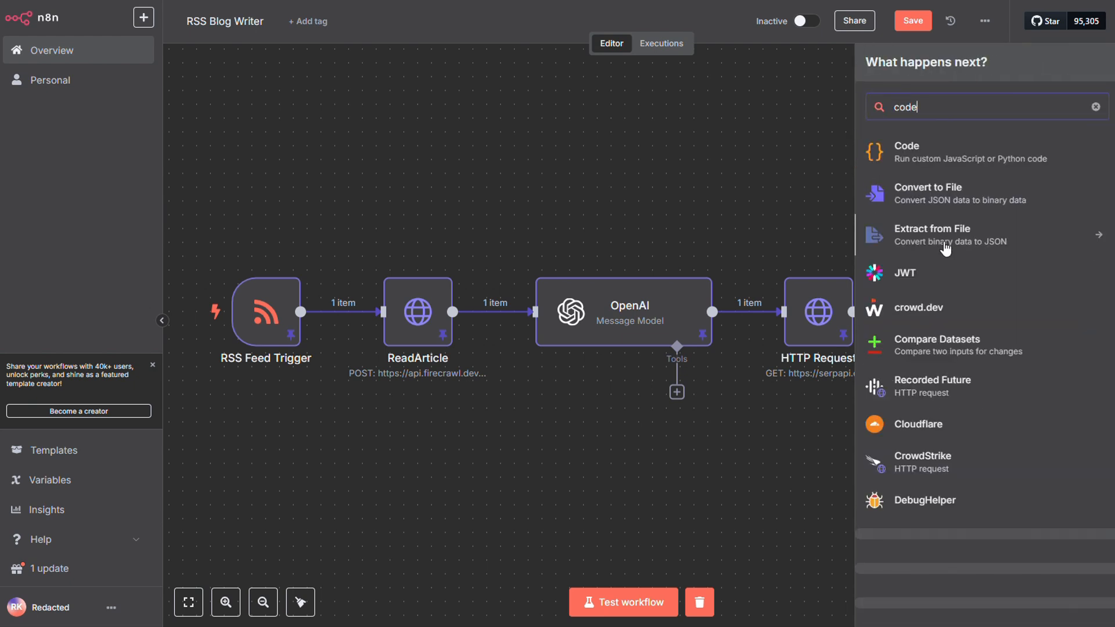
{"action": "left_click", "coordinate": [916, 148]}
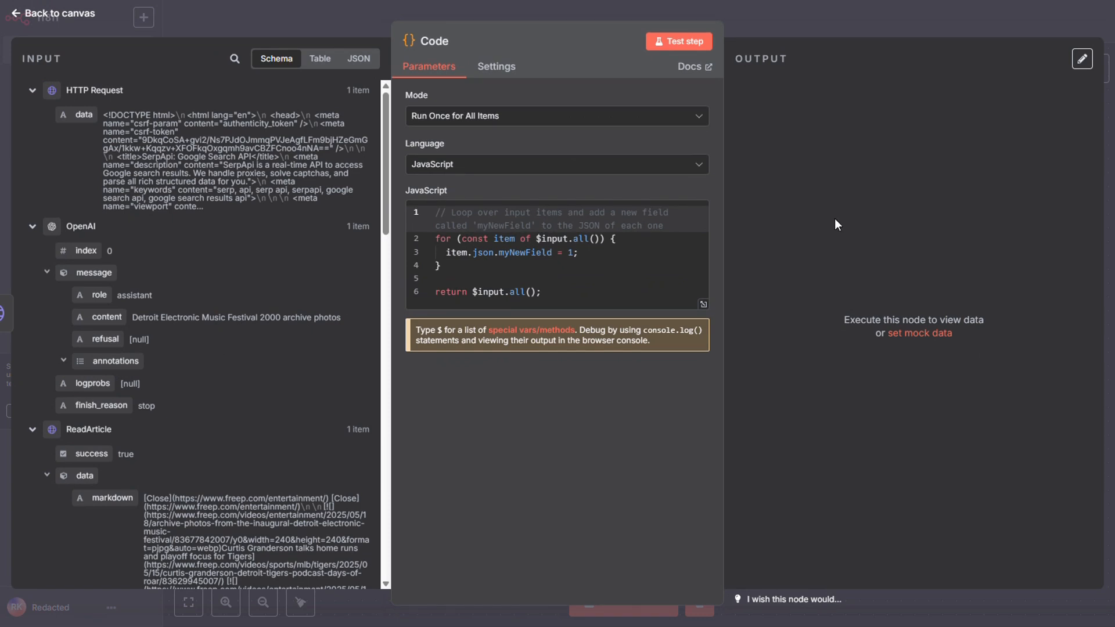
Replace the Code node's default JavaScript with the code from the course's STEP 2: Clean Markdown from Serp page, and test the node.
{"action": "left_click_drag", "start_coordinate": [590, 268], "coordinate": [515, 197]}
{"action": "key", "text": "ctrl+a"}
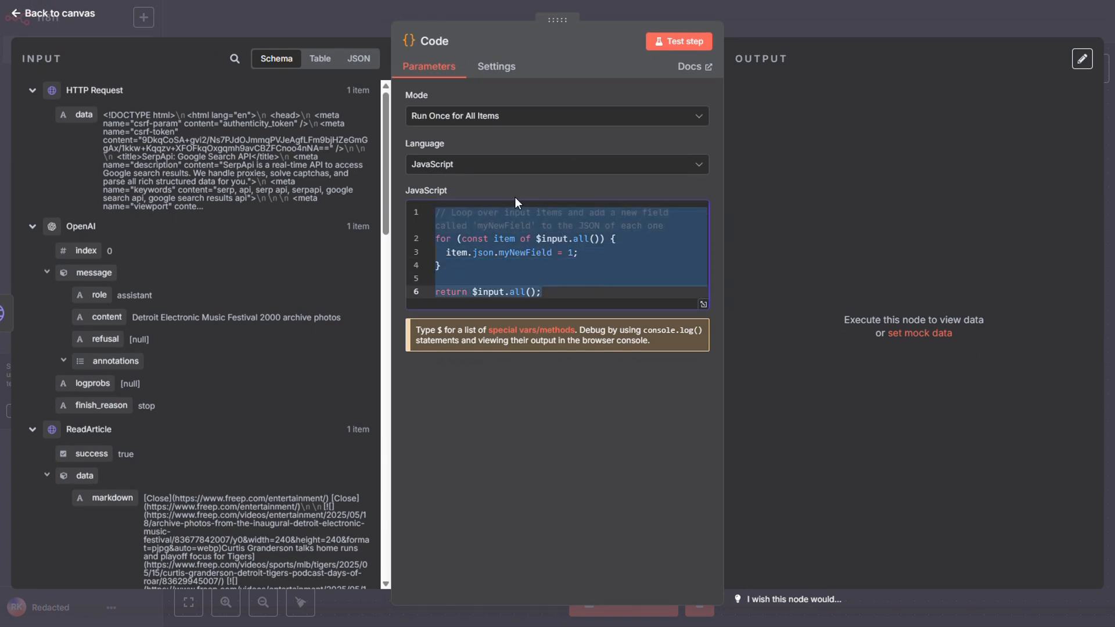
{"action": "key", "text": "BackSpace"}
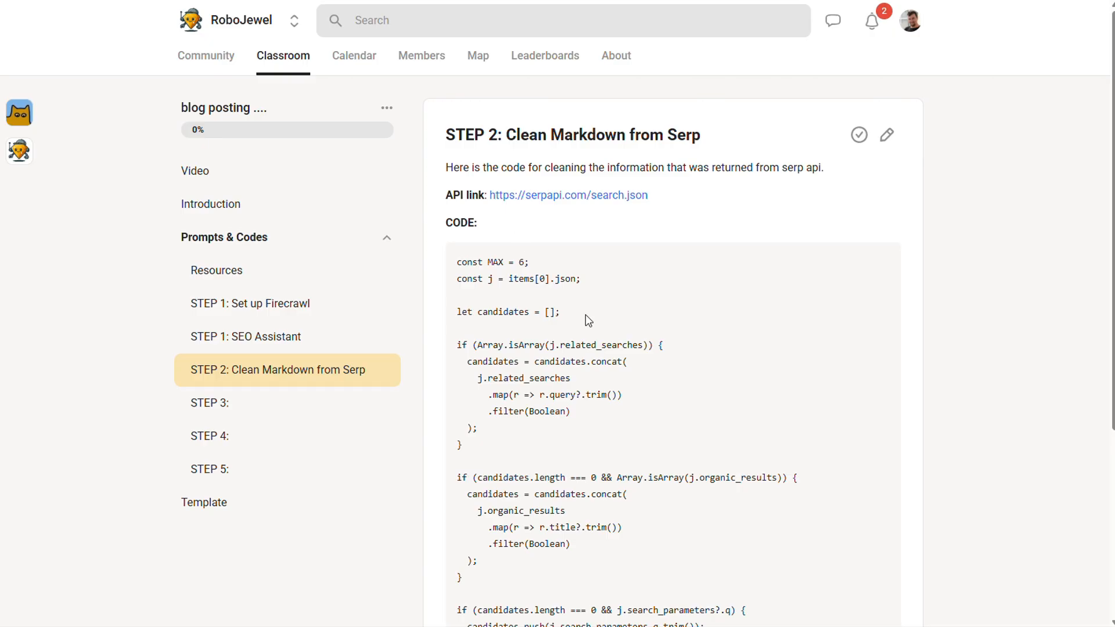
{"action": "left_click_drag", "start_coordinate": [457, 261], "coordinate": [516, 314]}
{"action": "scroll", "coordinate": [517, 331], "scroll_direction": "down", "scroll_amount": 5}
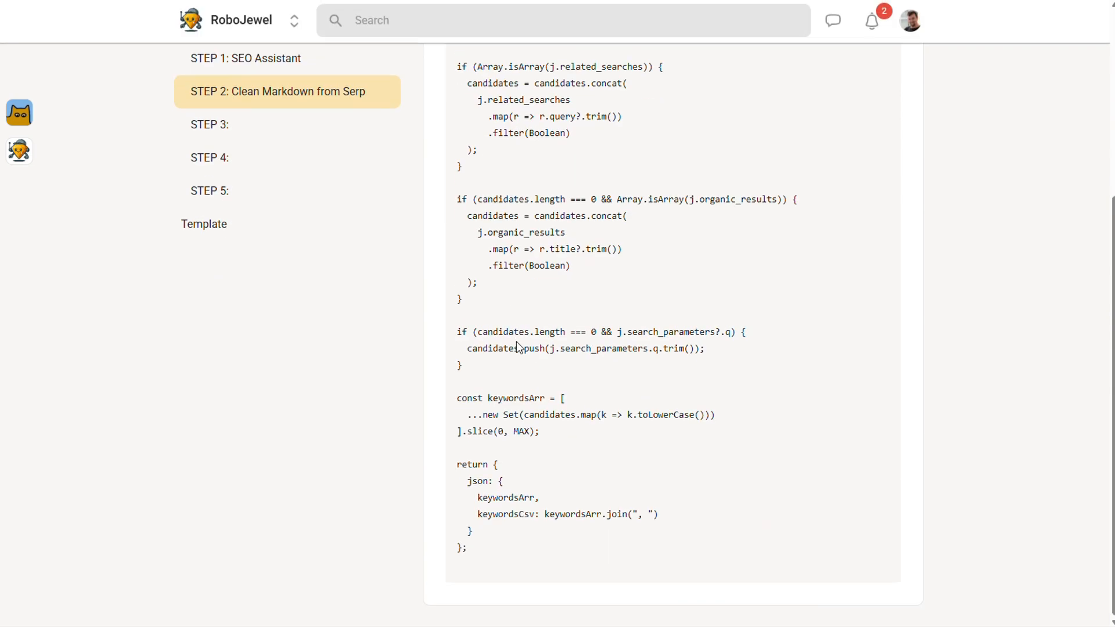
{"action": "left_click", "coordinate": [499, 578], "text": "shift"}
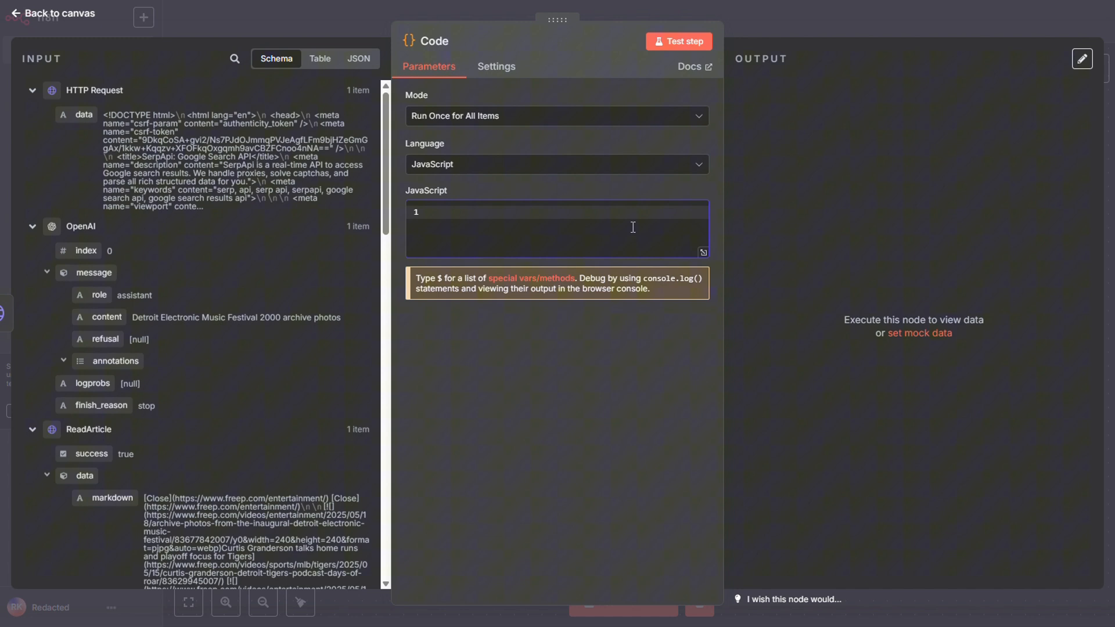
{"action": "key", "text": "ctrl+v"}
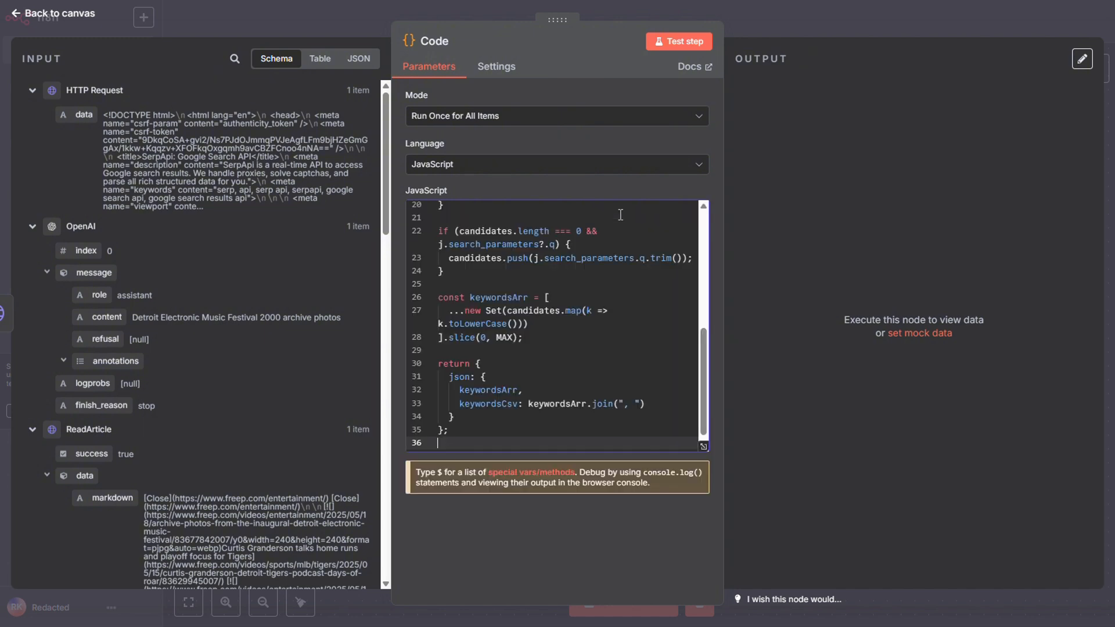
{"action": "left_click", "coordinate": [667, 43]}
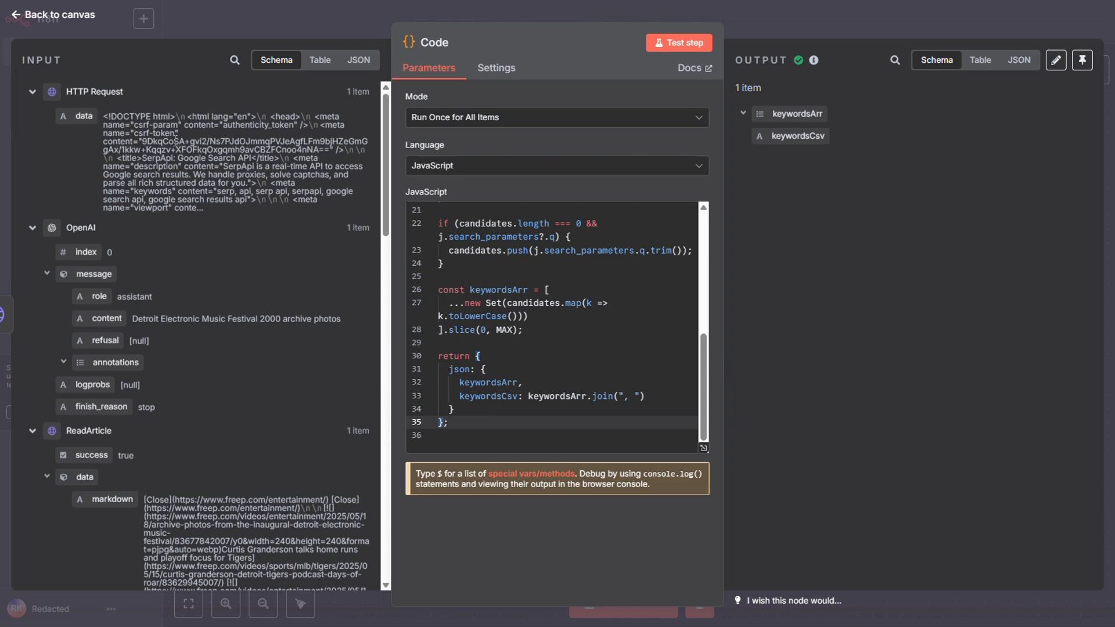
{"action": "left_click", "coordinate": [276, 22]}
{"action": "double_click", "coordinate": [821, 314]}
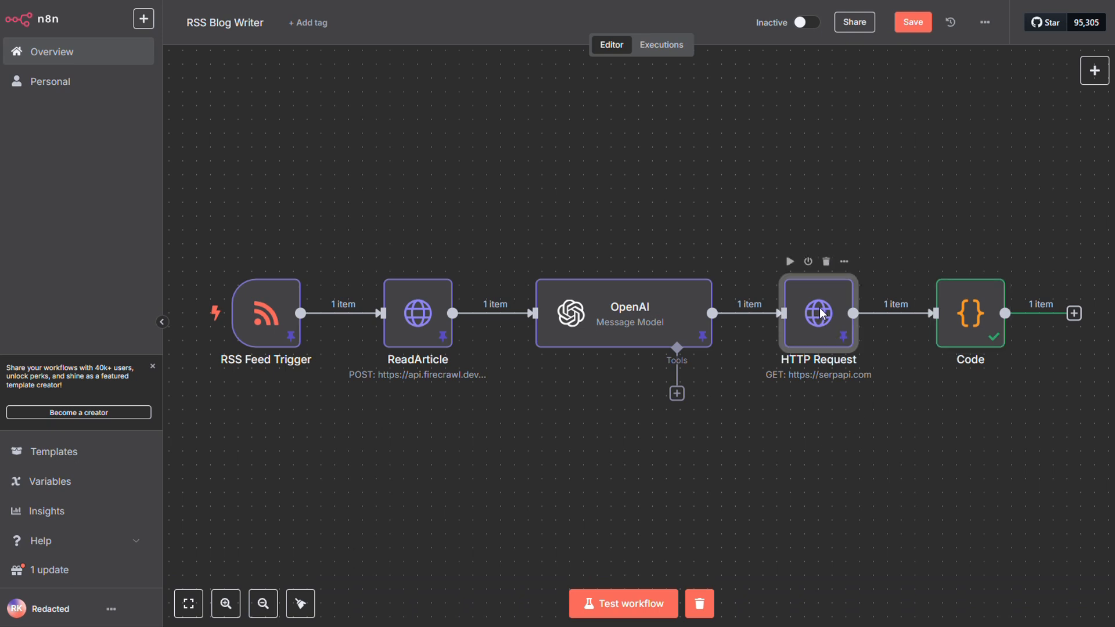
{"action": "left_click_drag", "start_coordinate": [556, 188], "coordinate": [388, 187]}
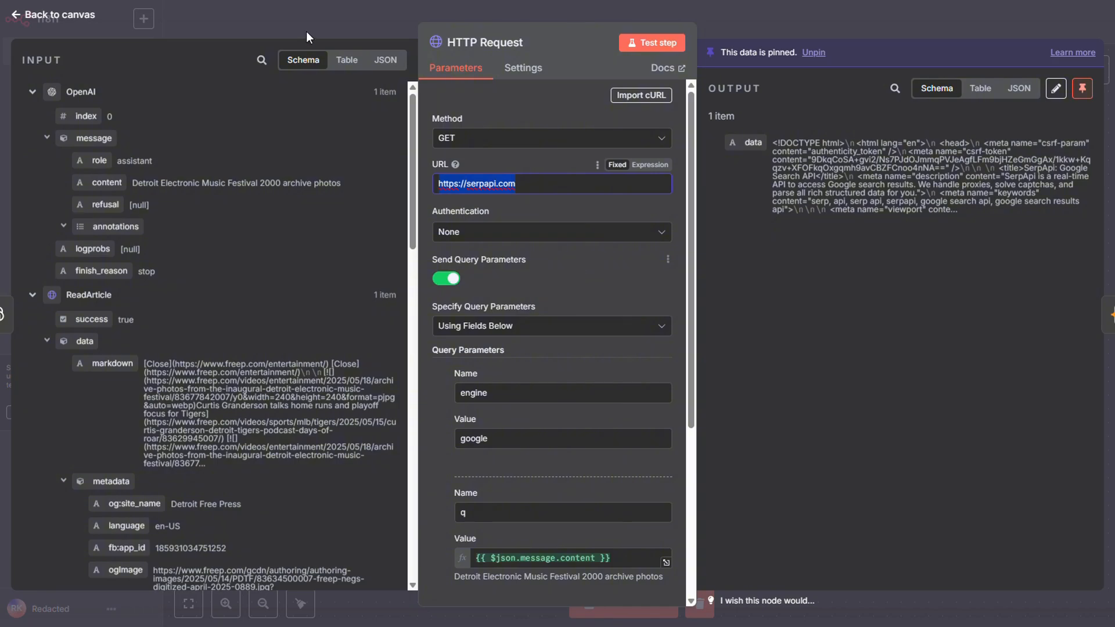
{"action": "left_click", "coordinate": [297, 1]}
{"action": "left_click", "coordinate": [575, 222]}
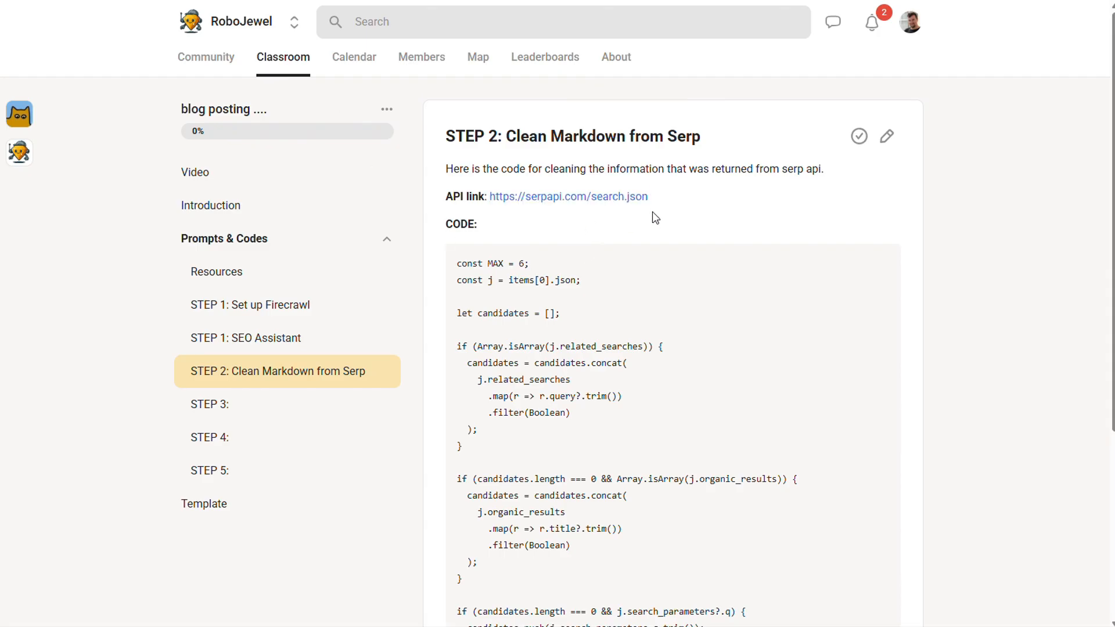
{"action": "left_click_drag", "start_coordinate": [653, 196], "coordinate": [416, 182]}
{"action": "left_click", "coordinate": [371, 1]}
{"action": "type", "text": "https://serpapi.com/search.json"}
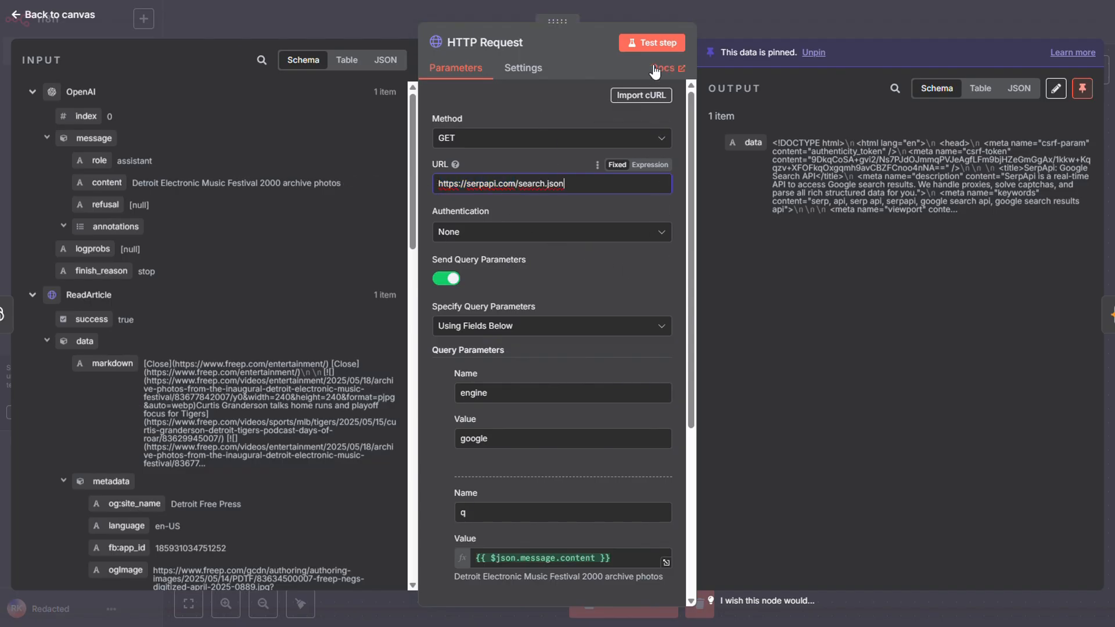
{"action": "left_click", "coordinate": [653, 44]}
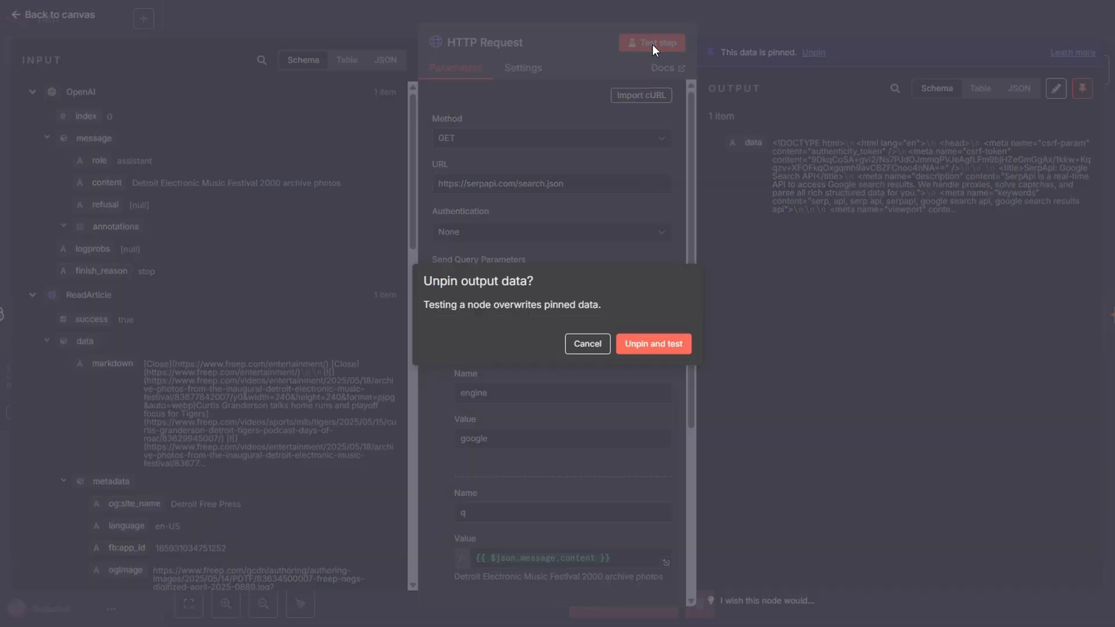
{"action": "left_click", "coordinate": [669, 351]}
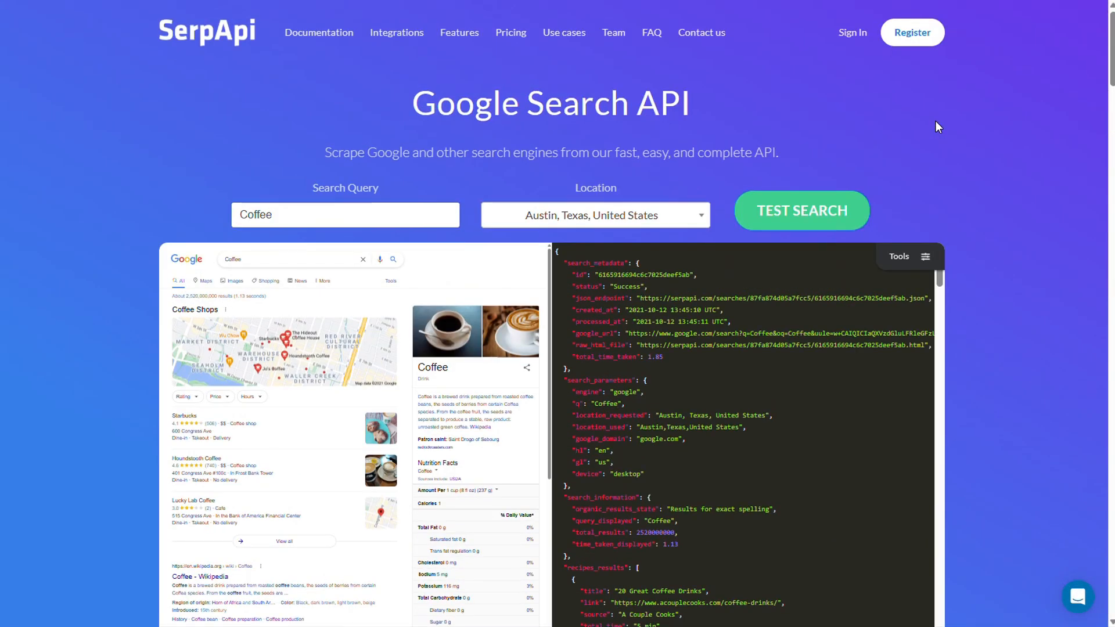
On the SerpApi website, register with a Google account, then regenerate the private API key and copy it.
{"action": "left_click", "coordinate": [910, 33]}
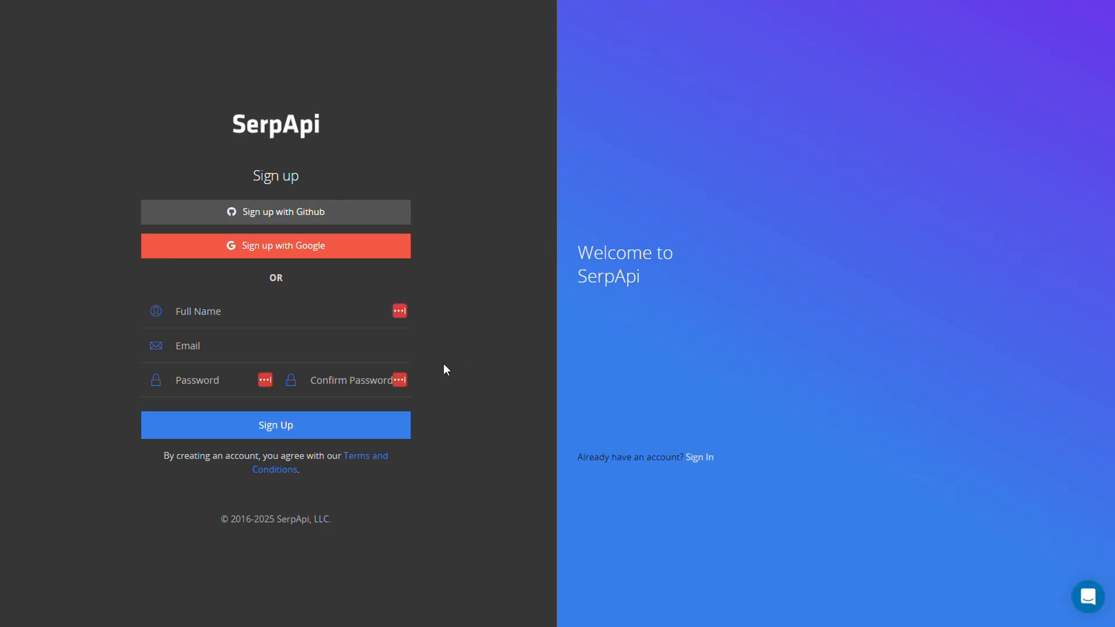
{"action": "left_click", "coordinate": [389, 246]}
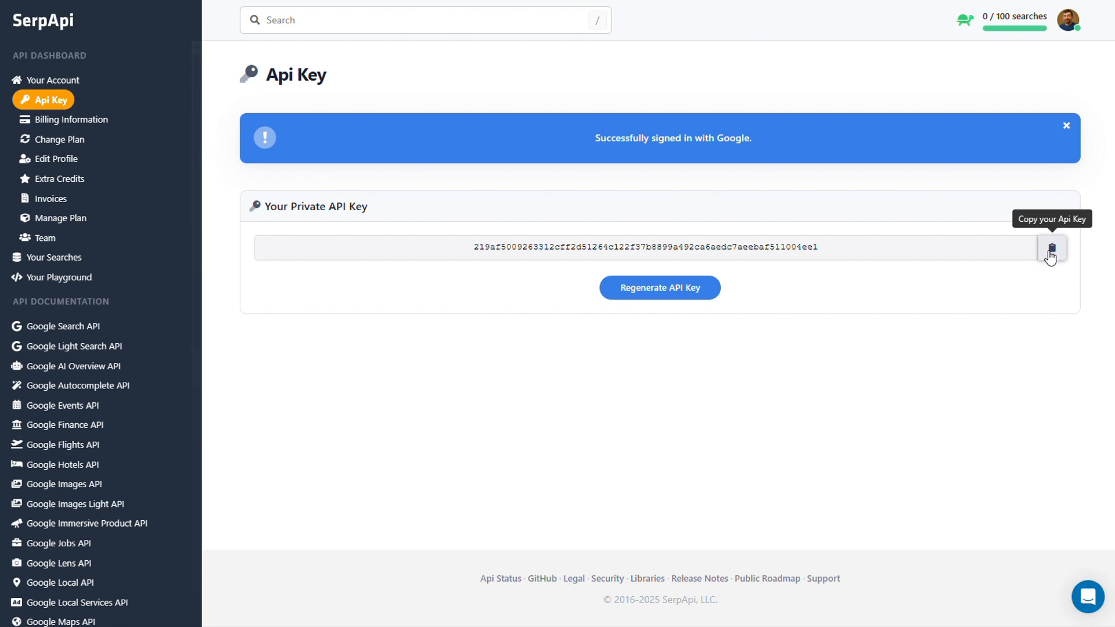
{"action": "left_click", "coordinate": [685, 295]}
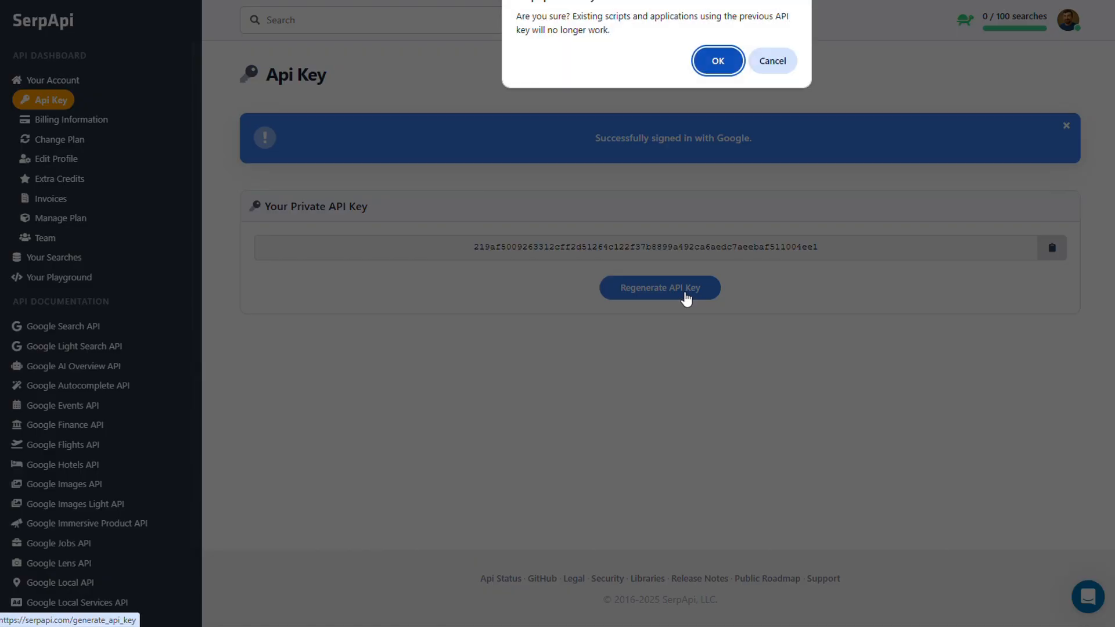
{"action": "left_click", "coordinate": [720, 63]}
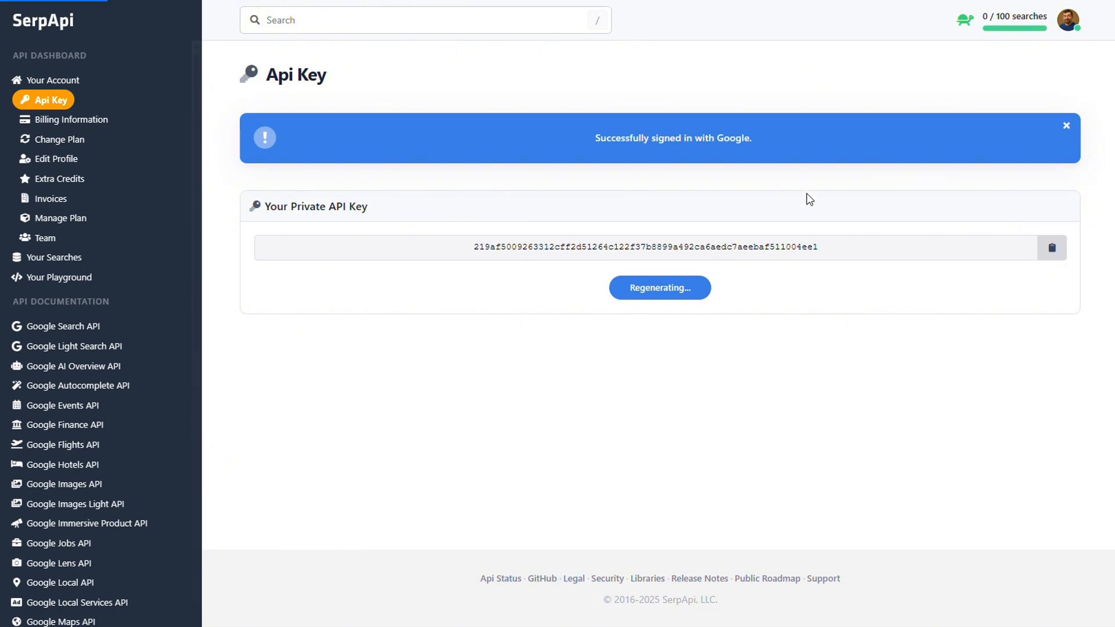
{"action": "left_click", "coordinate": [1052, 248]}
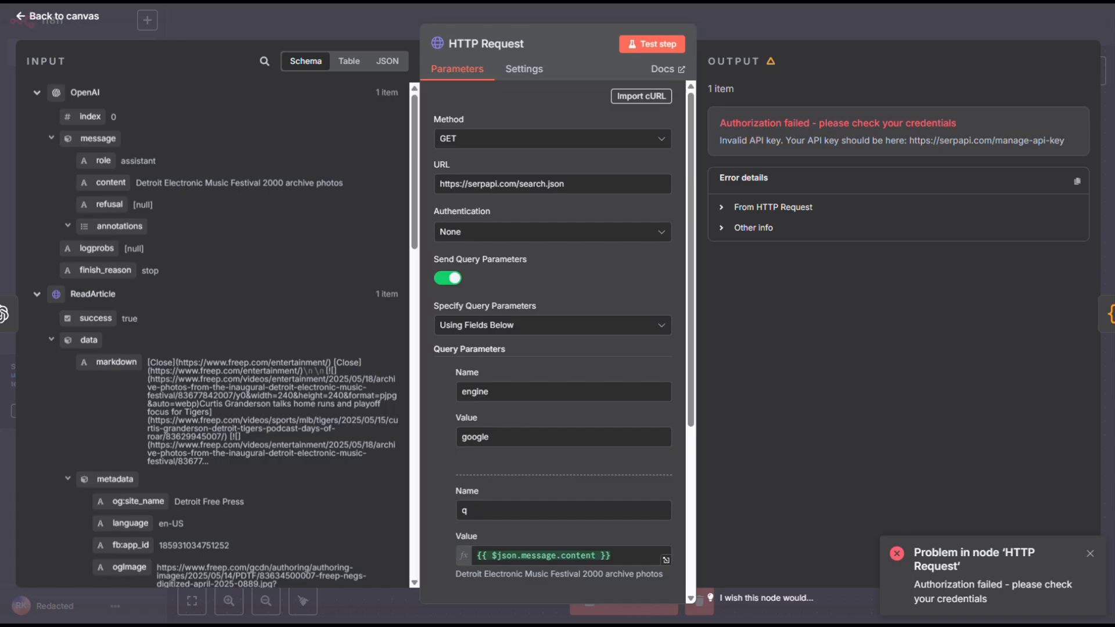
Set the HTTP Request node's authentication to Generic Credential Type with Query Auth as the generic auth type.
{"action": "left_click", "coordinate": [662, 232]}
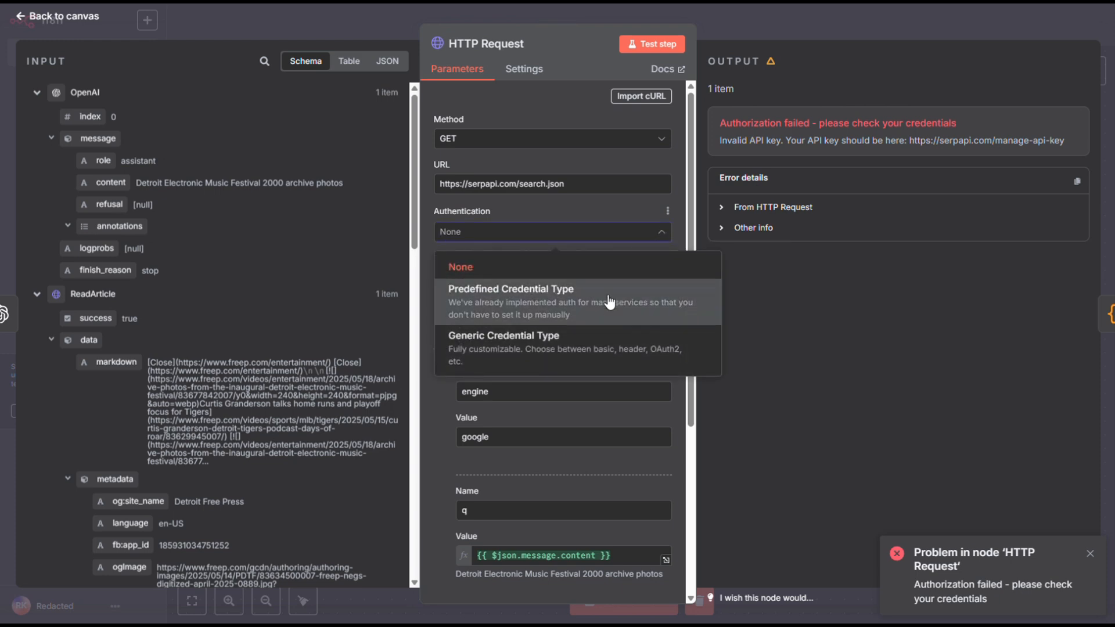
{"action": "left_click", "coordinate": [552, 342]}
{"action": "left_click", "coordinate": [647, 280]}
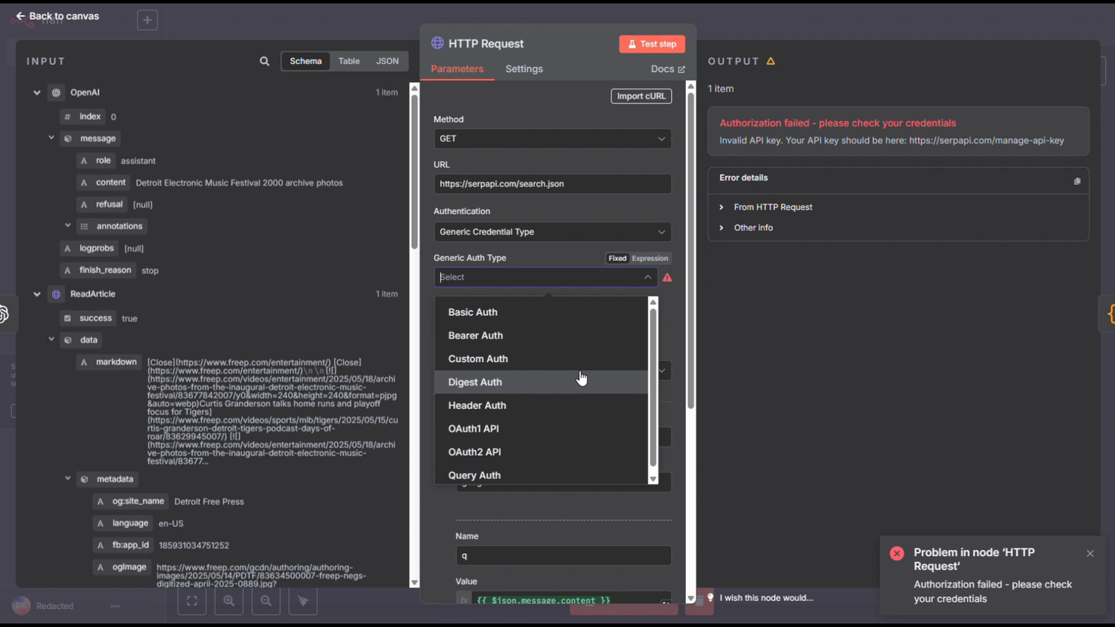
{"action": "type", "text": "q"}
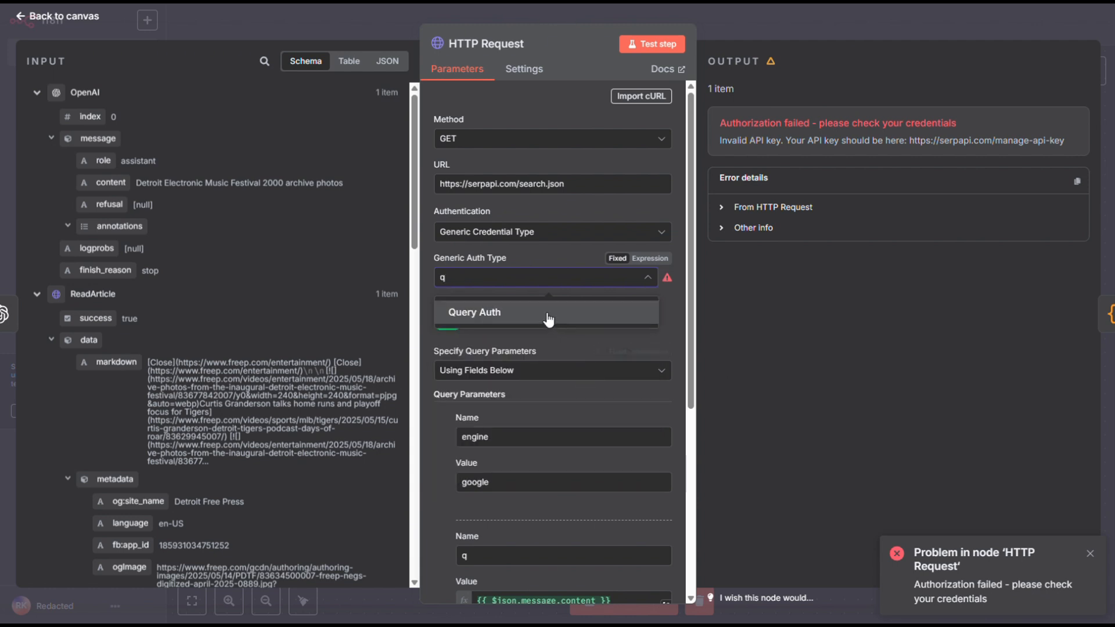
{"action": "left_click", "coordinate": [548, 314]}
Create a new Query Auth credential named api_key, paste the SerpApi API key as its value, and save it.
{"action": "left_click", "coordinate": [648, 324]}
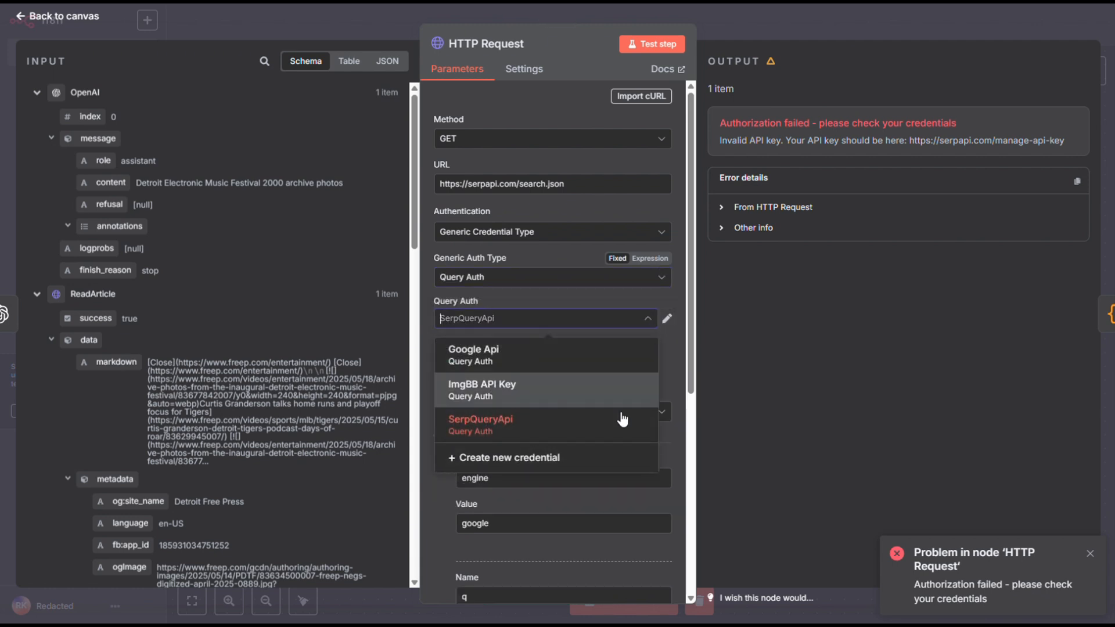
{"action": "left_click", "coordinate": [567, 458]}
{"action": "left_click", "coordinate": [463, 201]}
{"action": "type", "text": "api_key"}
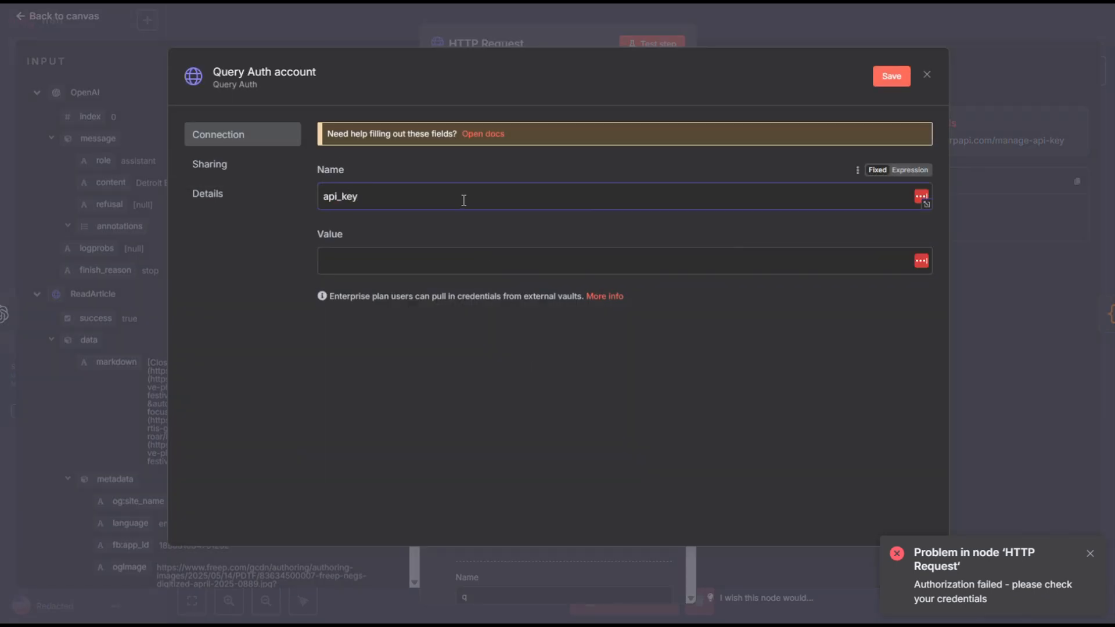
{"action": "left_click", "coordinate": [520, 260]}
{"action": "key", "text": "ctrl+v"}
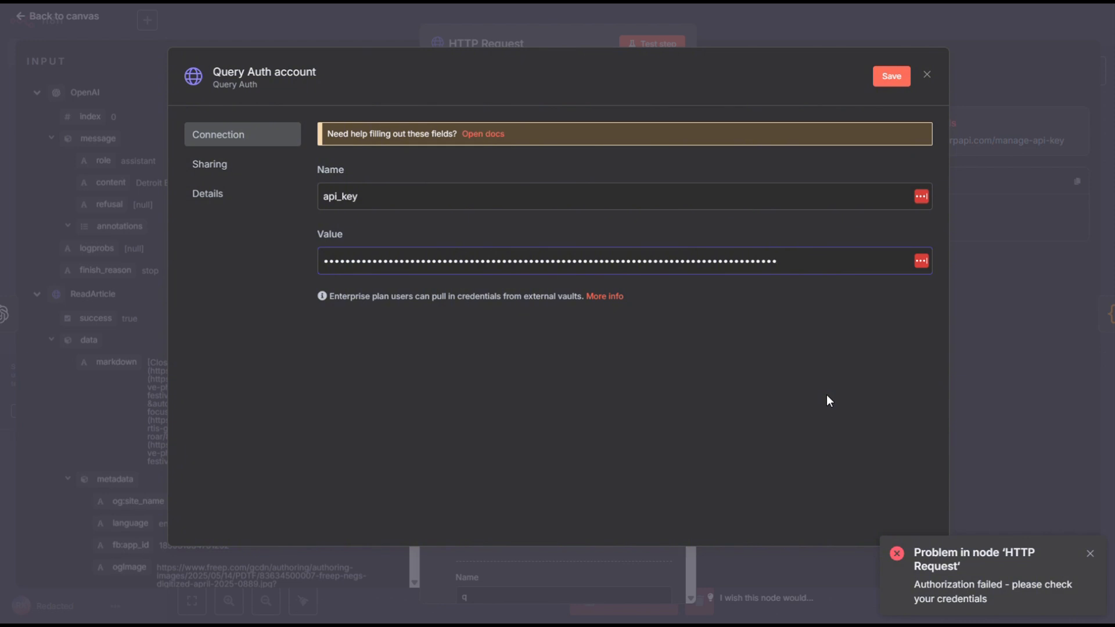
{"action": "left_click", "coordinate": [894, 76]}
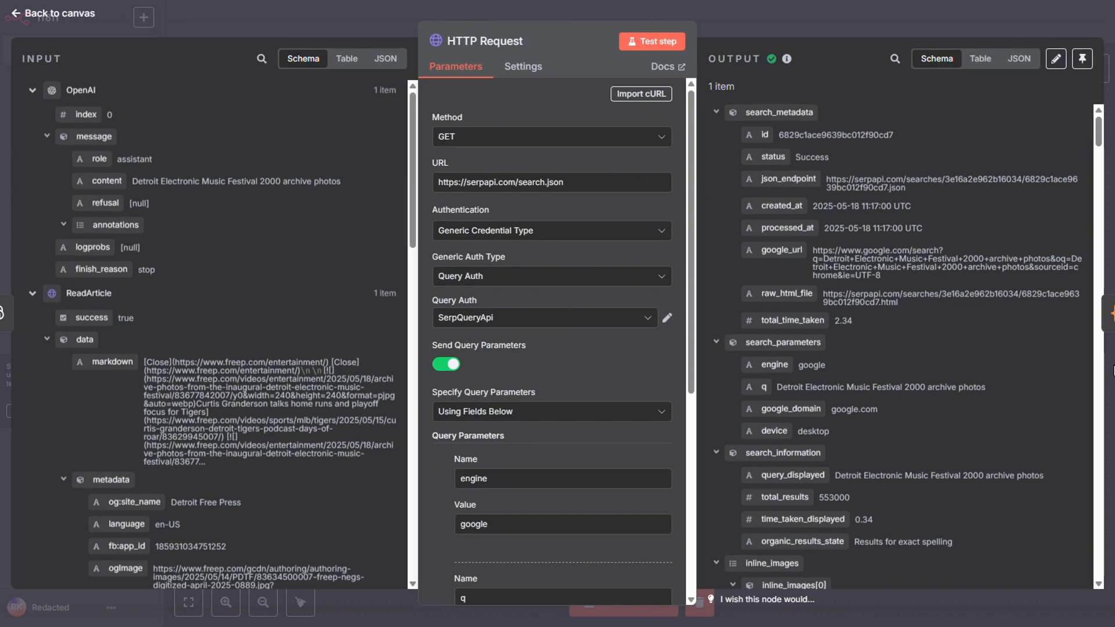
Pin the HTTP Request node's output, then test the Code node and check its extracted keywords.
{"action": "left_click", "coordinate": [1082, 59]}
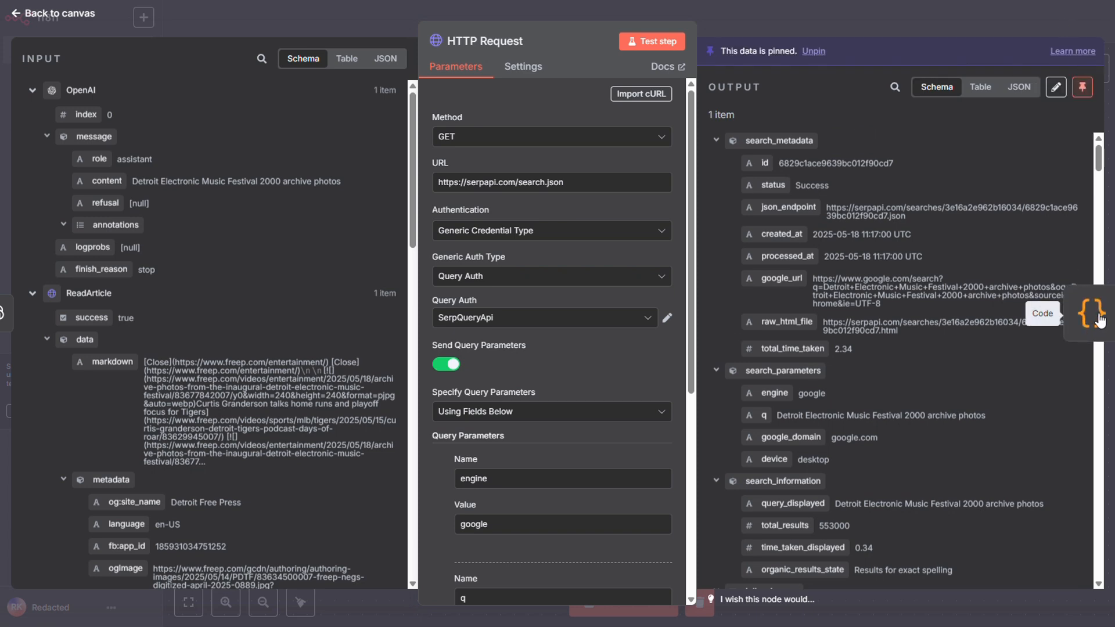
{"action": "left_click", "coordinate": [1104, 314]}
{"action": "left_click", "coordinate": [685, 42]}
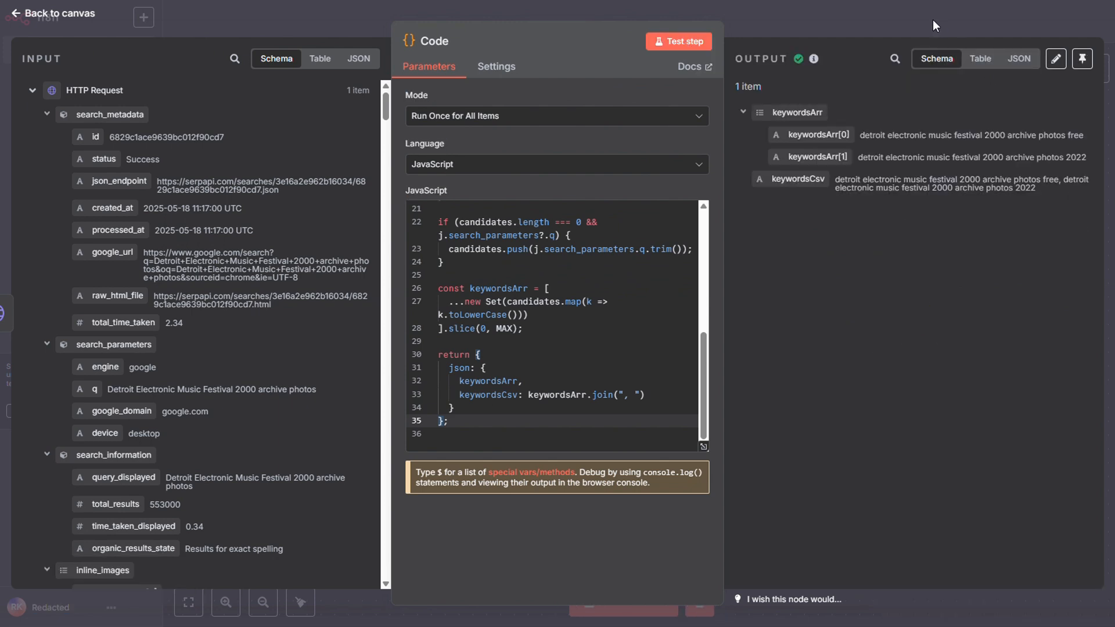
{"action": "left_click_drag", "start_coordinate": [842, 178], "coordinate": [985, 203]}
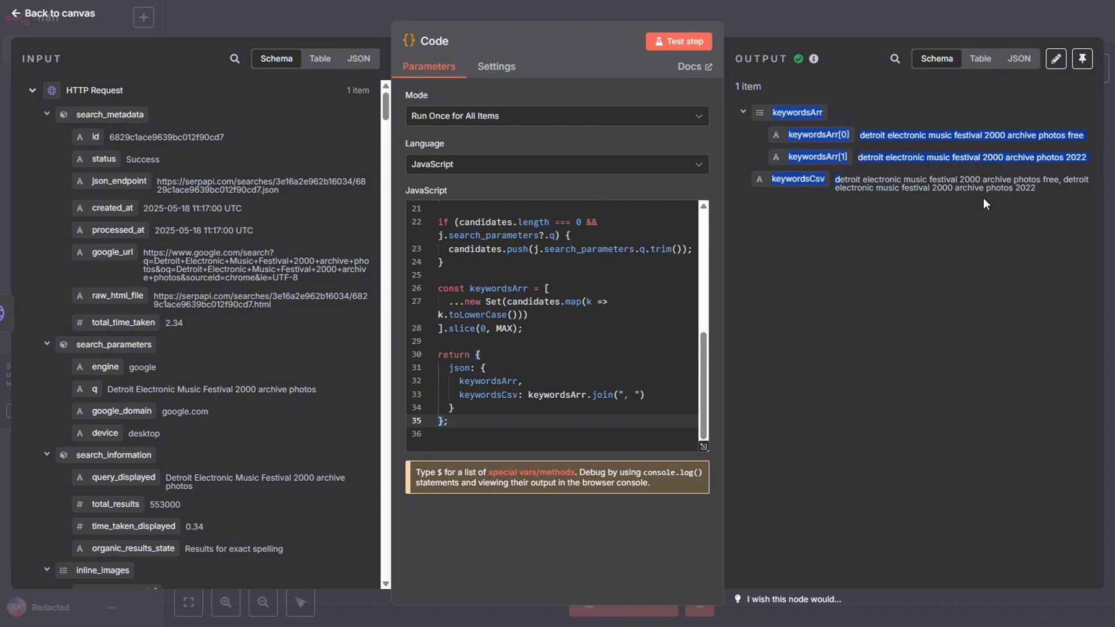
{"action": "left_click", "coordinate": [933, 19]}
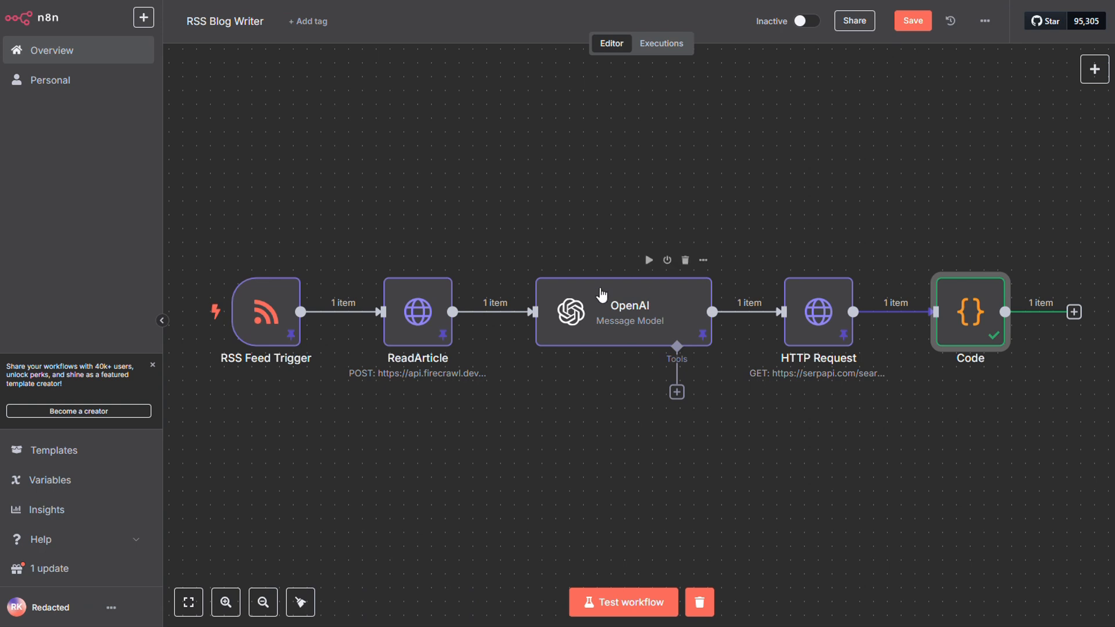
Duplicate the OpenAI node, place the copy below the main row, and connect the Code node's output to it.
{"action": "left_click", "coordinate": [601, 295]}
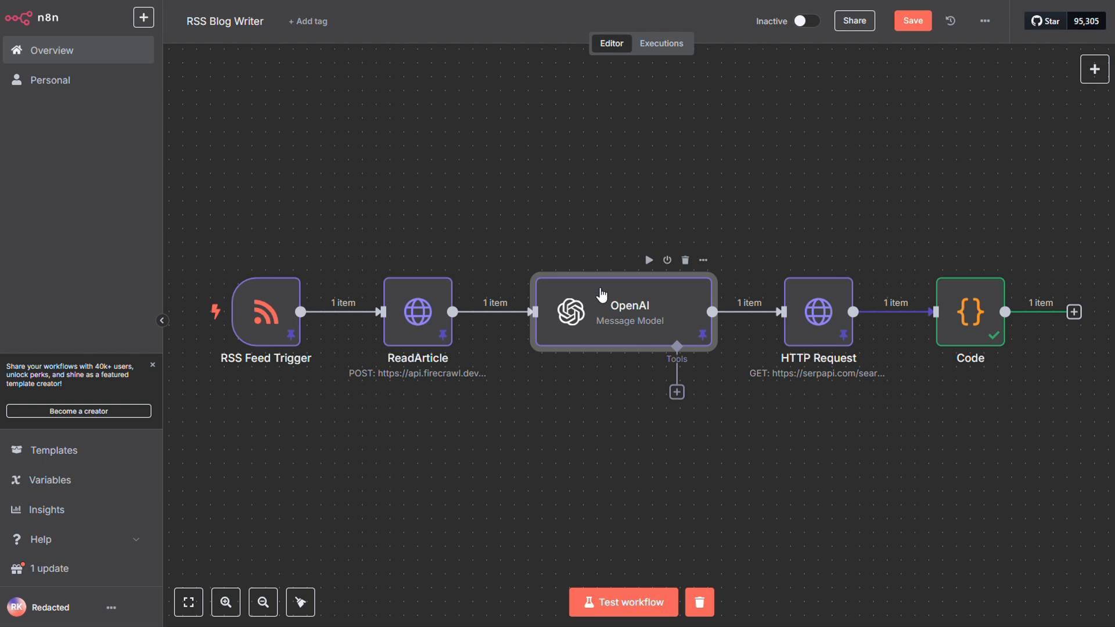
{"action": "key", "text": "ctrl+c"}
{"action": "key", "text": "ctrl+v"}
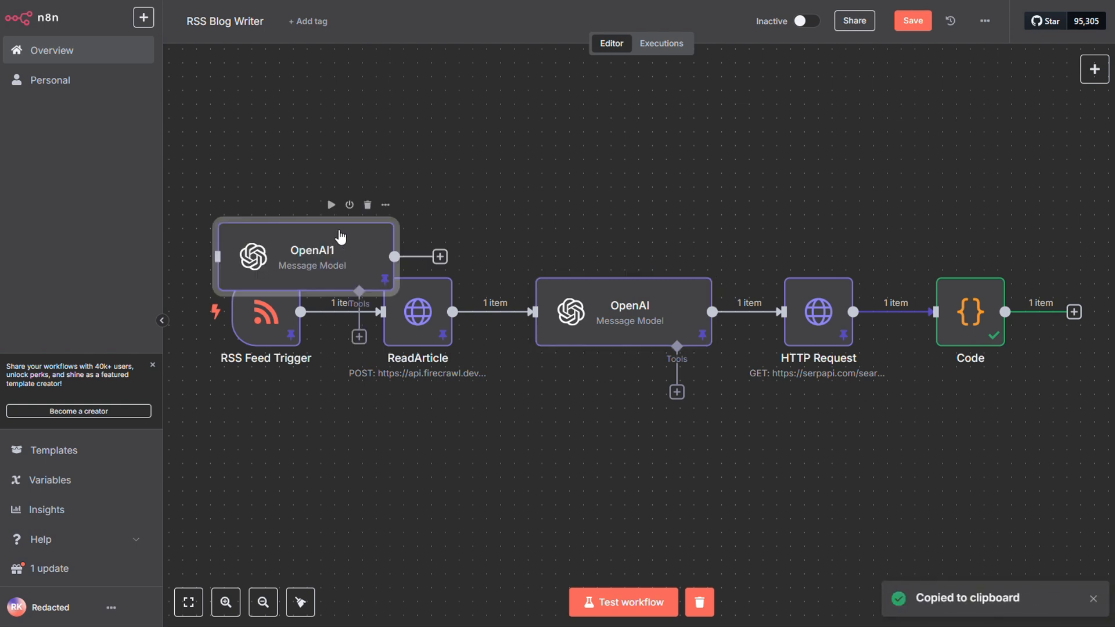
{"action": "left_click_drag", "start_coordinate": [406, 236], "coordinate": [669, 444]}
{"action": "left_click_drag", "start_coordinate": [1074, 312], "coordinate": [521, 465]}
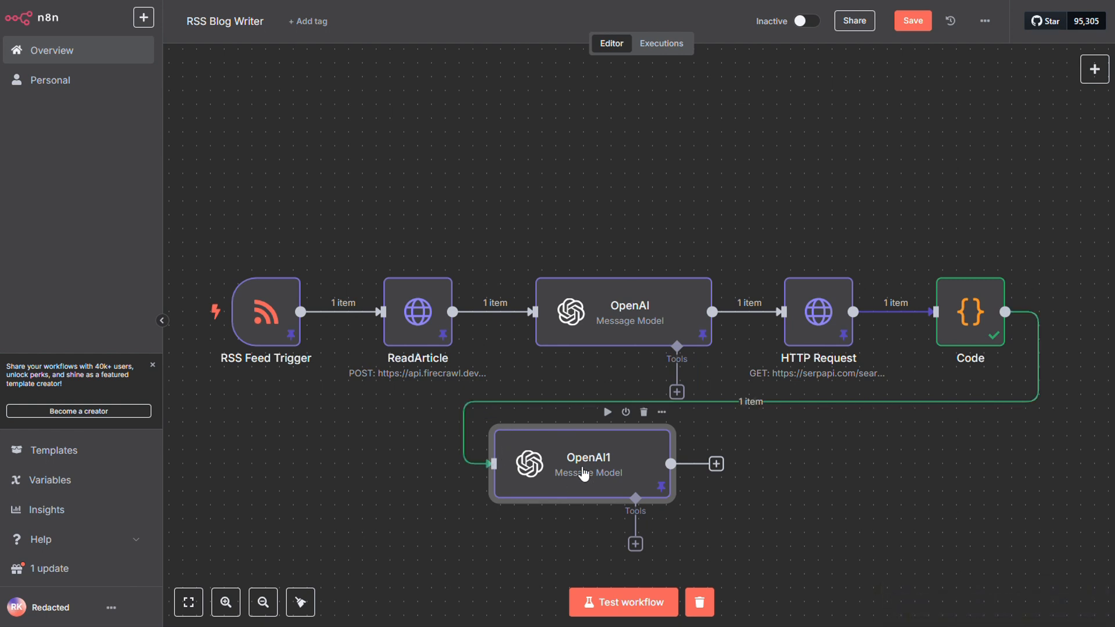
Clear the User and System prompts in the OpenAI1 node, keeping GPT-4.1-MINI as the model.
{"action": "double_click", "coordinate": [584, 474]}
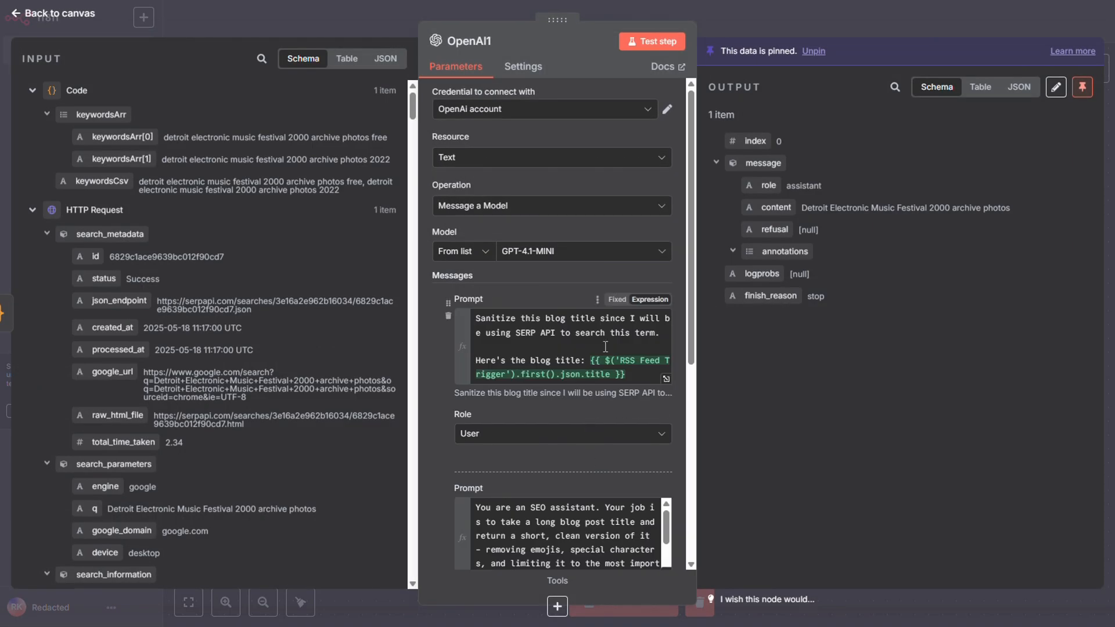
{"action": "left_click", "coordinate": [605, 347]}
{"action": "key", "text": "ctrl+a"}
{"action": "key", "text": "BackSpace"}
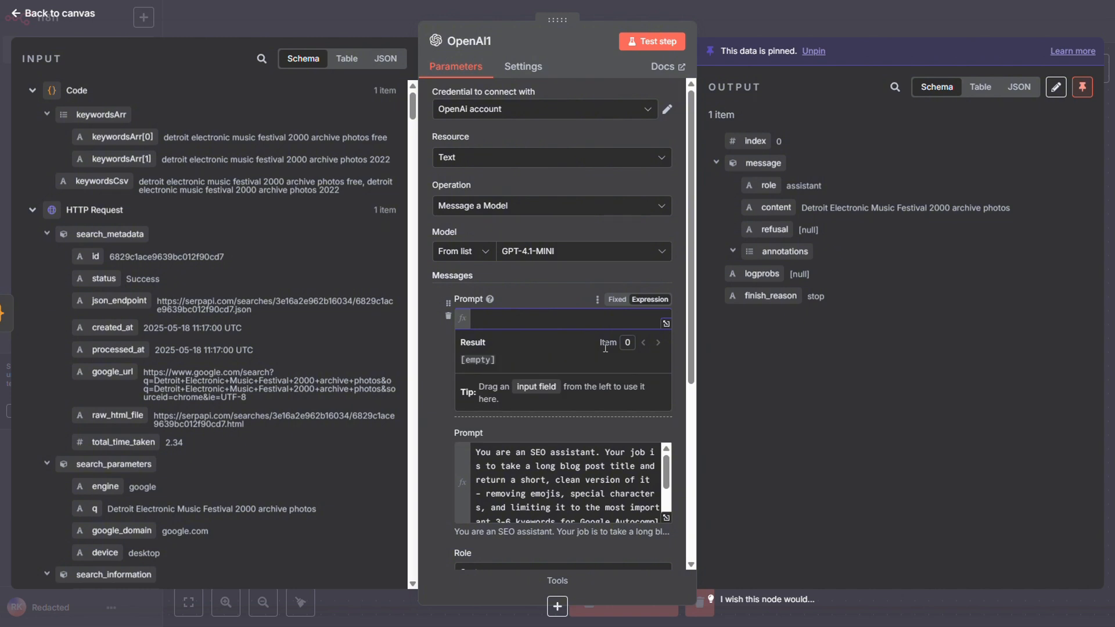
{"action": "left_click", "coordinate": [572, 468]}
{"action": "key", "text": "ctrl+a"}
{"action": "key", "text": "BackSpace"}
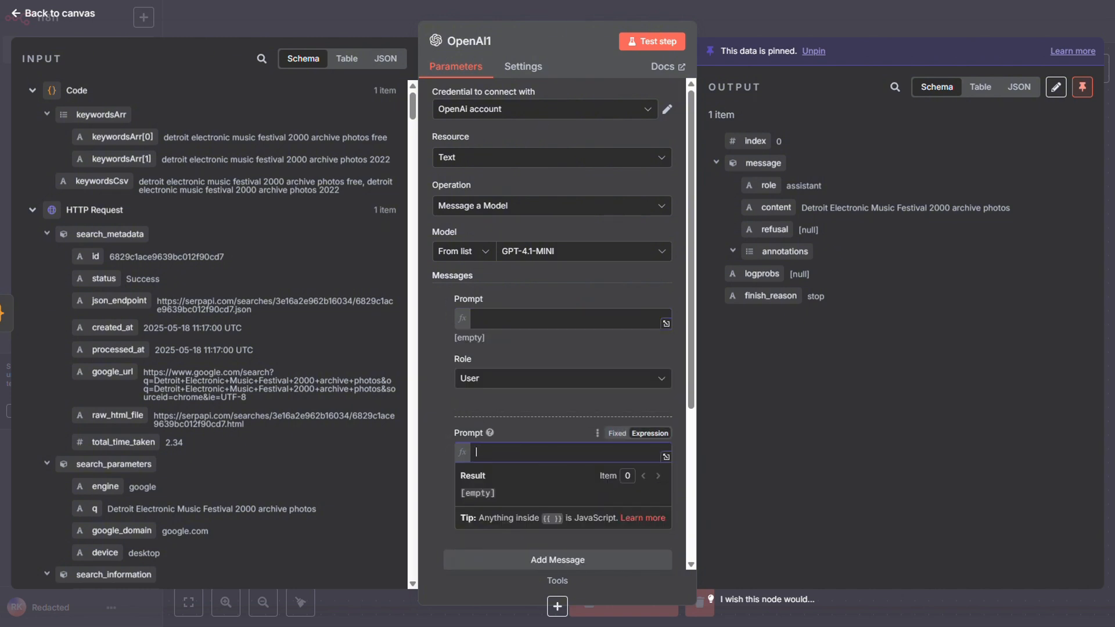
{"action": "left_click", "coordinate": [1011, 408]}
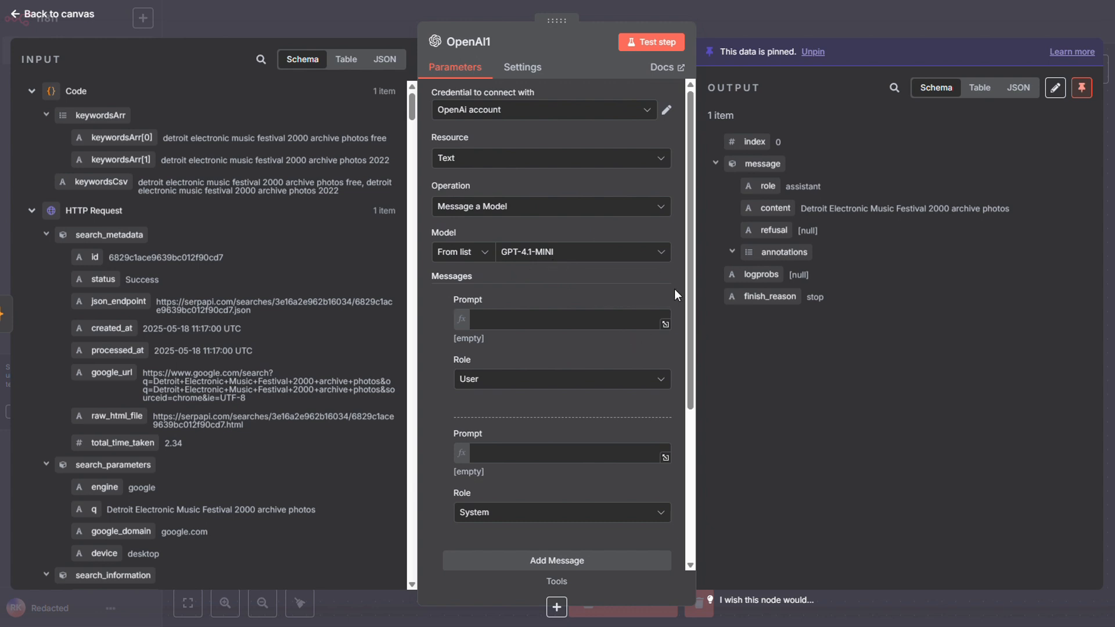
{"action": "left_click", "coordinate": [662, 257]}
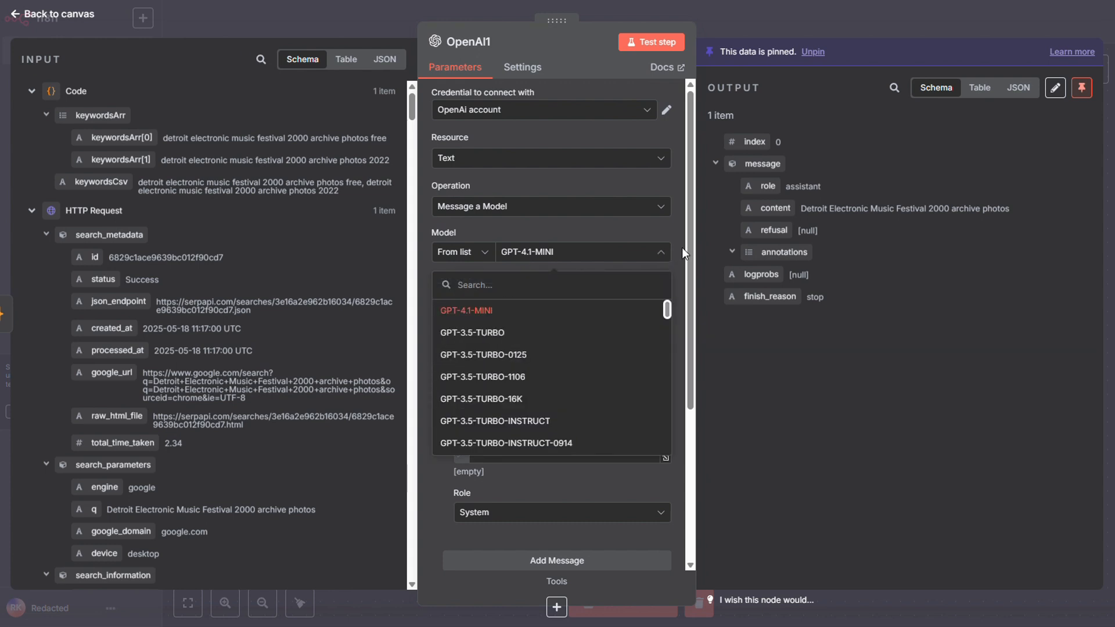
{"action": "left_click", "coordinate": [682, 248]}
Fill the OpenAI1 node's User prompt with the PROMPT text from the course's STEP 3: Create SEO page.
{"action": "left_click", "coordinate": [612, 321]}
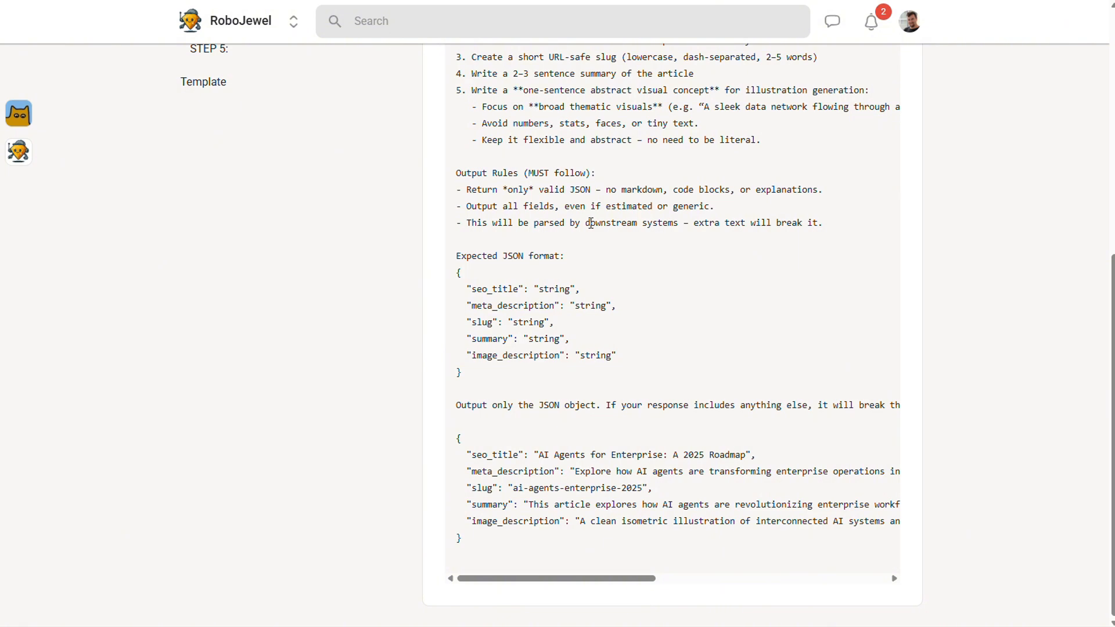
{"action": "scroll", "coordinate": [591, 223], "scroll_direction": "up", "scroll_amount": 6}
{"action": "left_click_drag", "start_coordinate": [628, 176], "coordinate": [459, 158]}
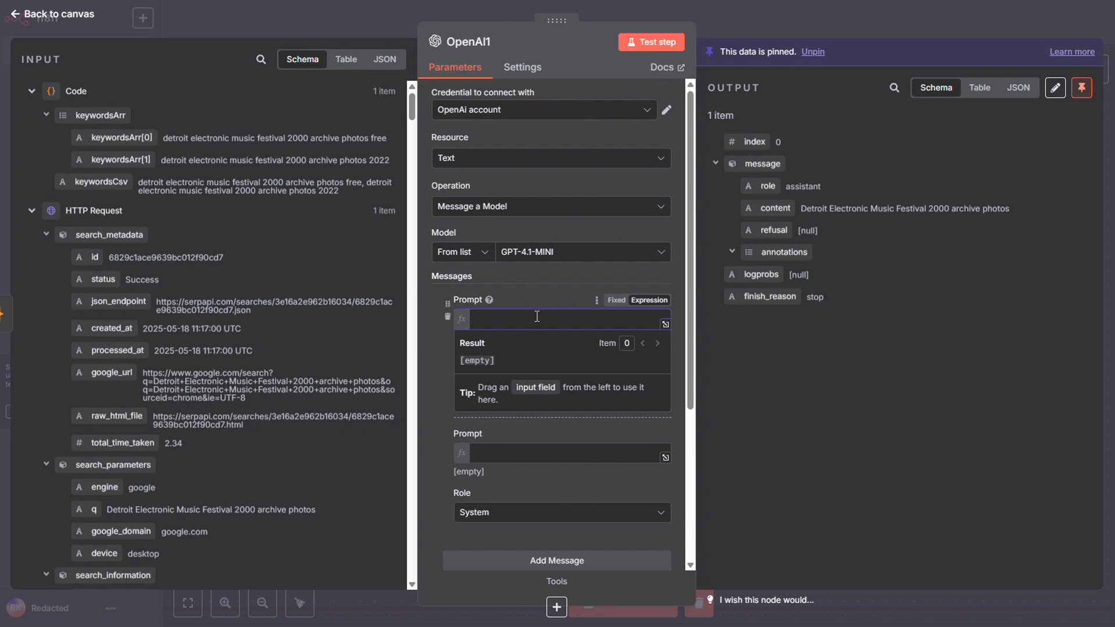
{"action": "key", "text": "ctrl+v"}
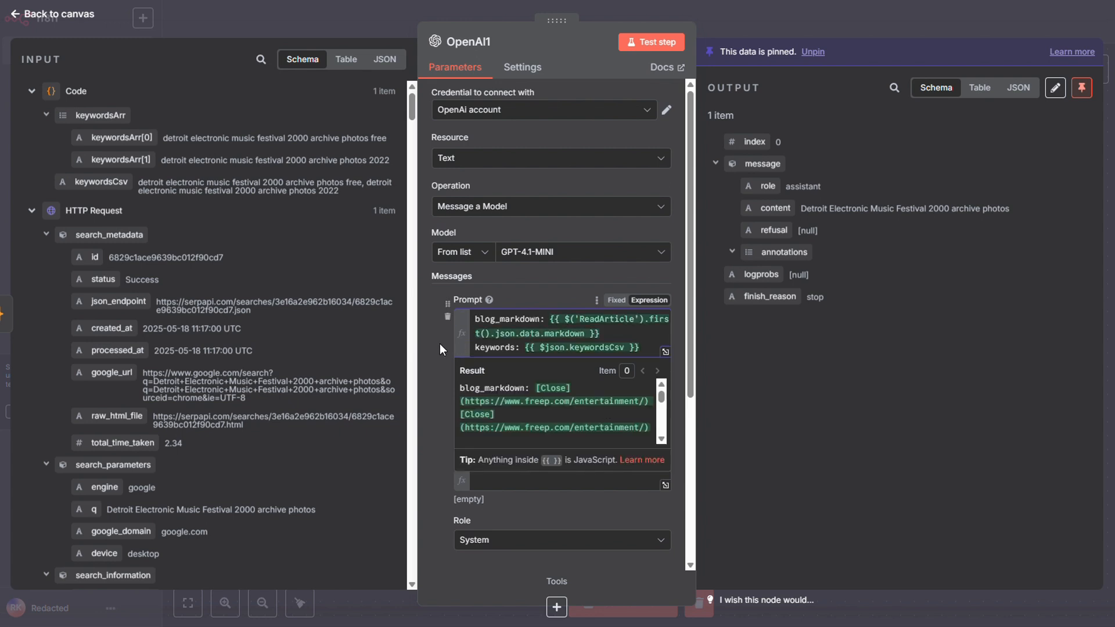
{"action": "left_click", "coordinate": [437, 345]}
Fill the OpenAI1 node's System prompt with the SYSTEM PROMPT text from the course's STEP 3: Create SEO page.
{"action": "left_click", "coordinate": [523, 481]}
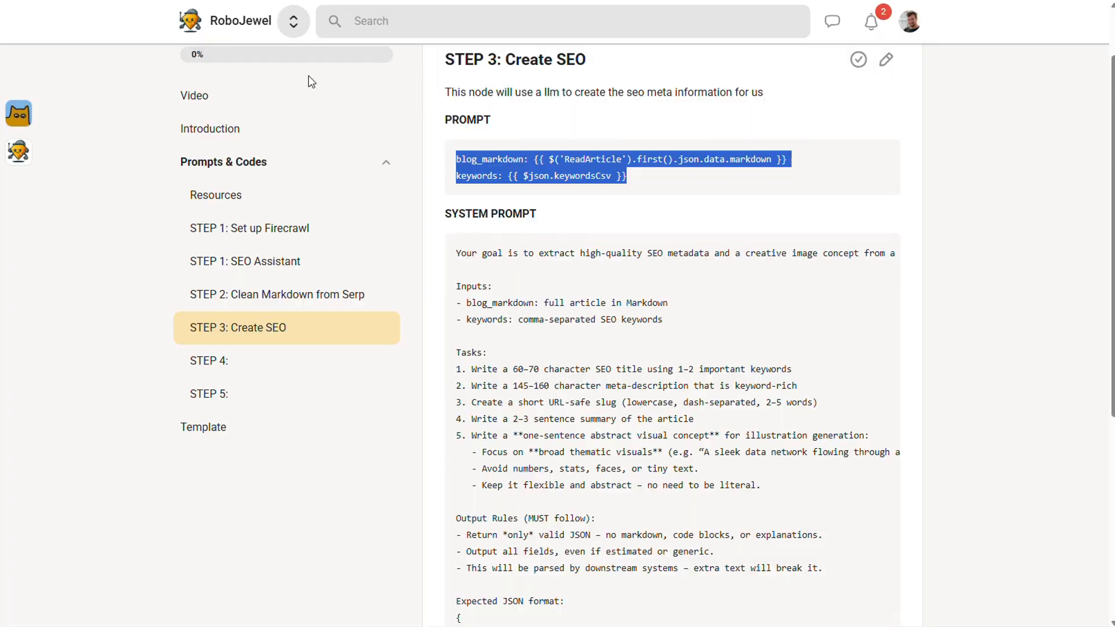
{"action": "left_click_drag", "start_coordinate": [456, 253], "coordinate": [556, 543]}
{"action": "scroll", "coordinate": [554, 540], "scroll_direction": "down", "scroll_amount": 6}
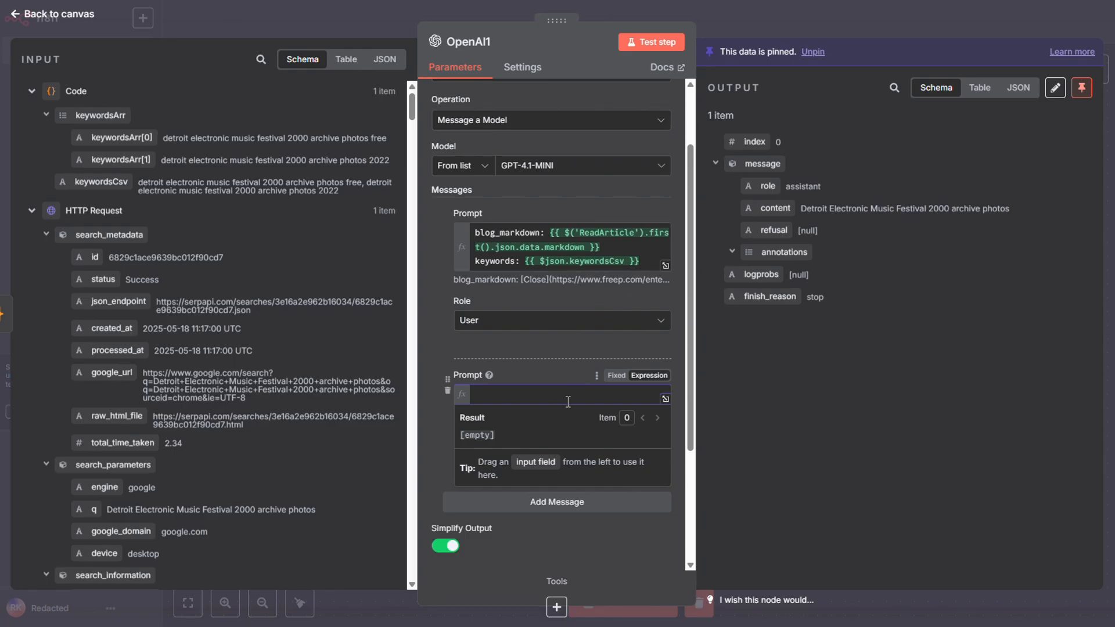
{"action": "key", "text": "ctrl+v"}
{"action": "left_click", "coordinate": [697, 469]}
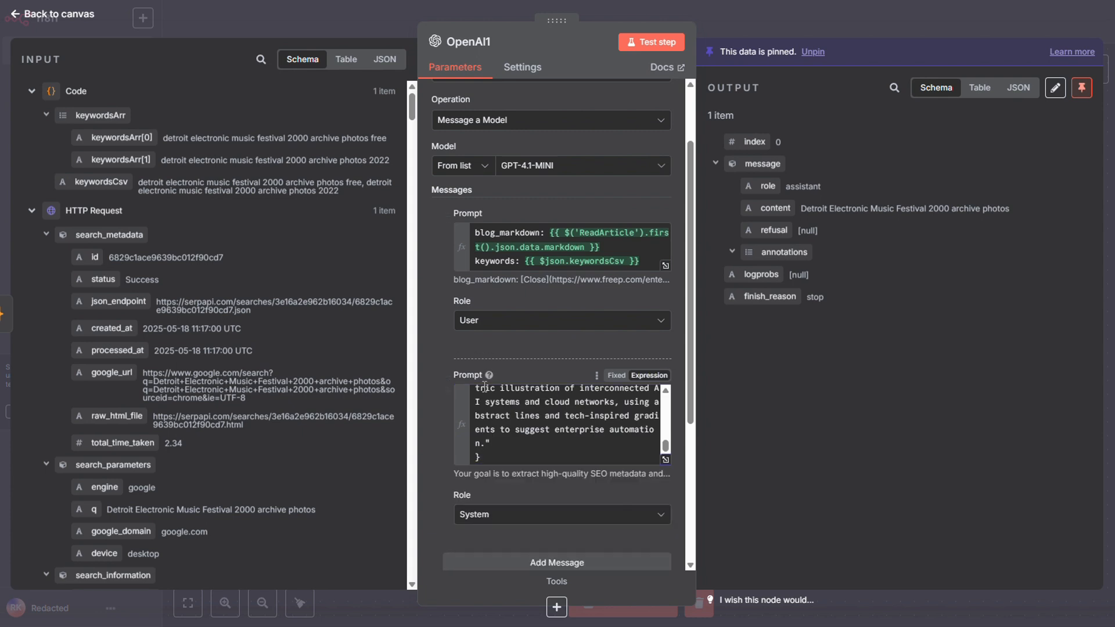
{"action": "scroll", "coordinate": [690, 418], "scroll_direction": "down", "scroll_amount": 1}
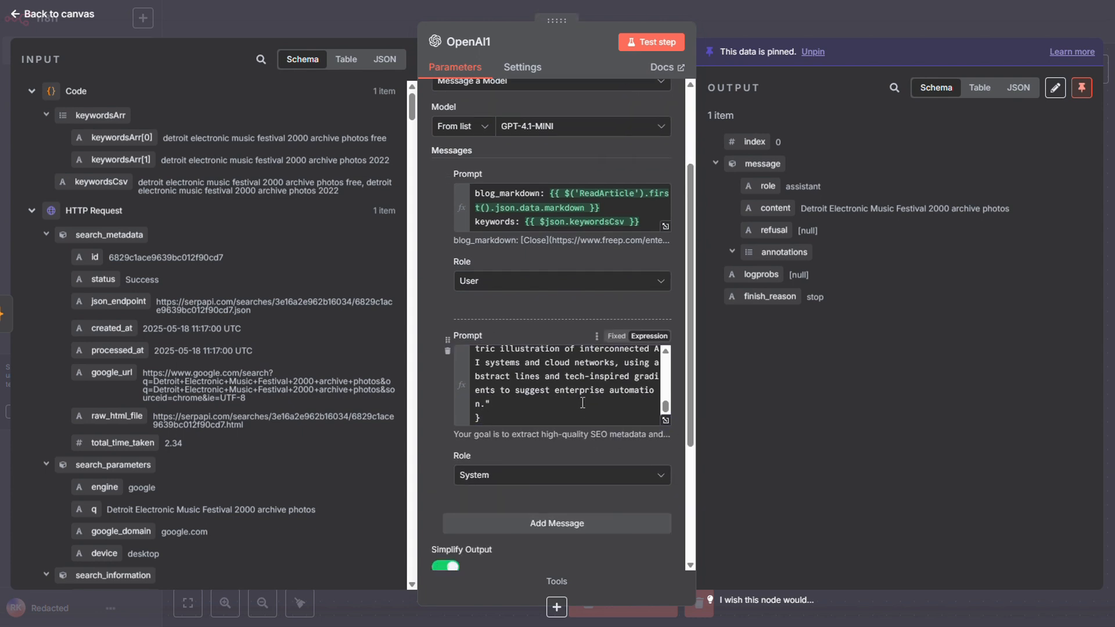
{"action": "scroll", "coordinate": [584, 400], "scroll_direction": "up", "scroll_amount": 15}
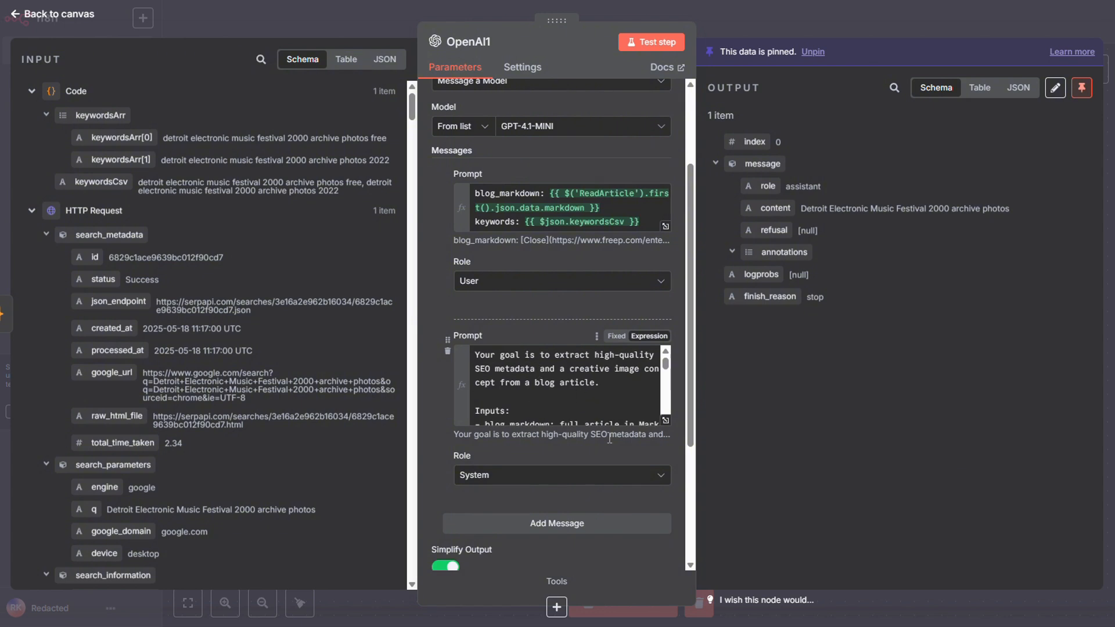
{"action": "scroll", "coordinate": [609, 438], "scroll_direction": "down", "scroll_amount": 3}
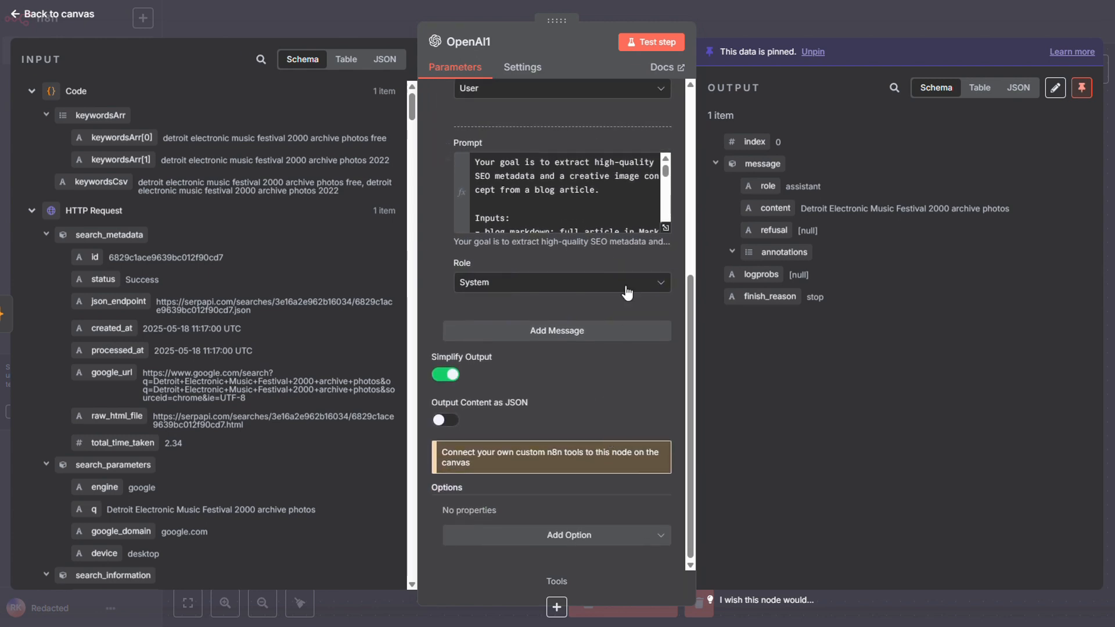
Unpin and test the OpenAI1 node, then pin its new output.
{"action": "left_click", "coordinate": [654, 44]}
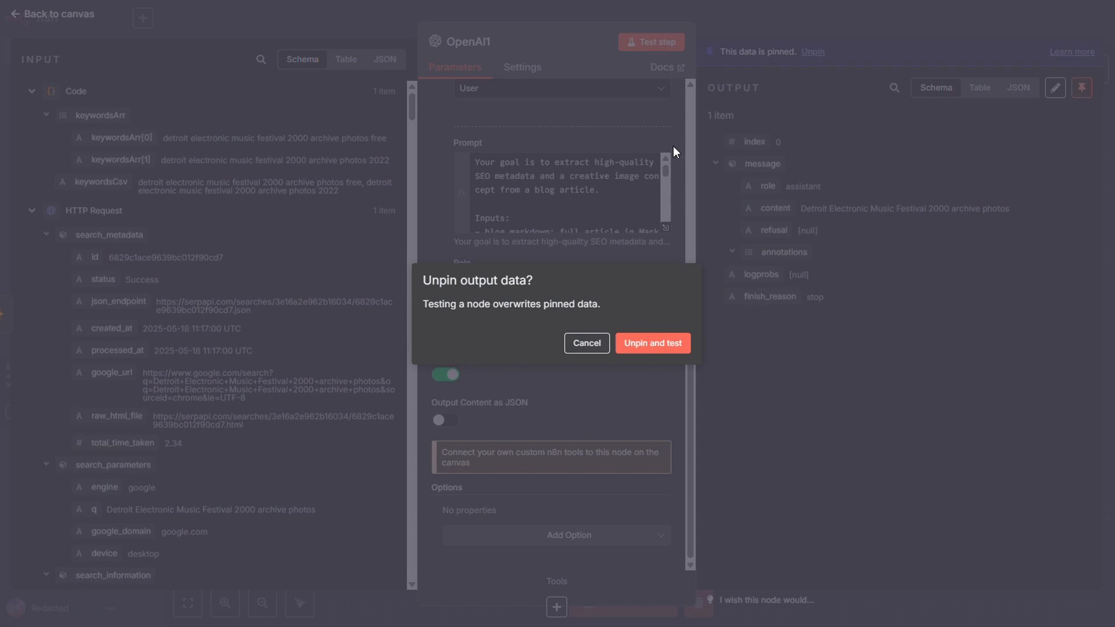
{"action": "left_click", "coordinate": [652, 345]}
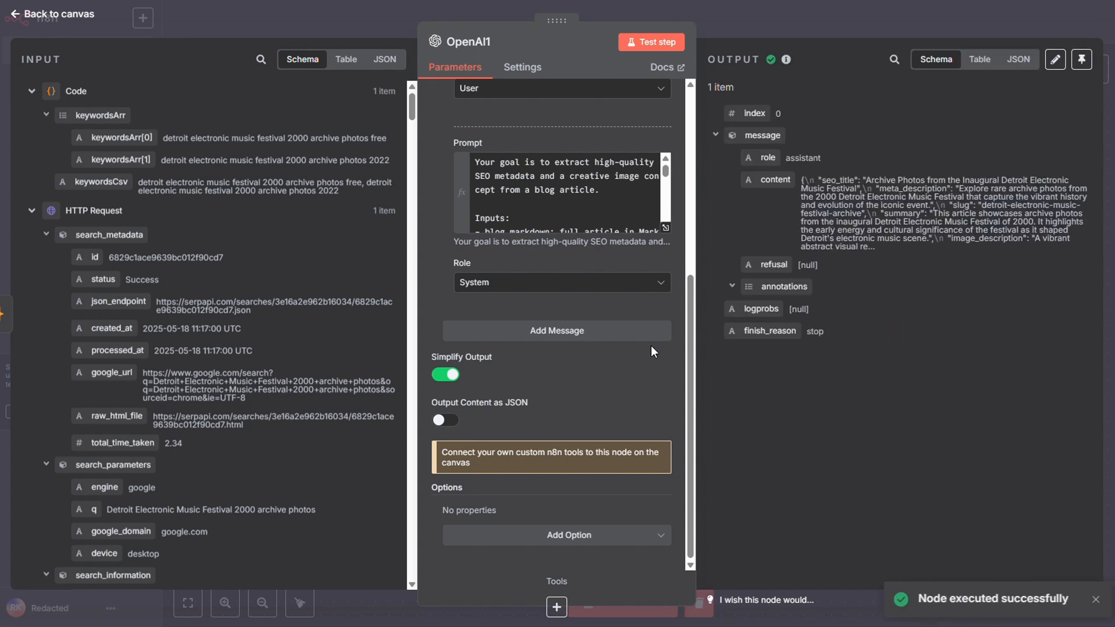
{"action": "left_click", "coordinate": [1081, 59]}
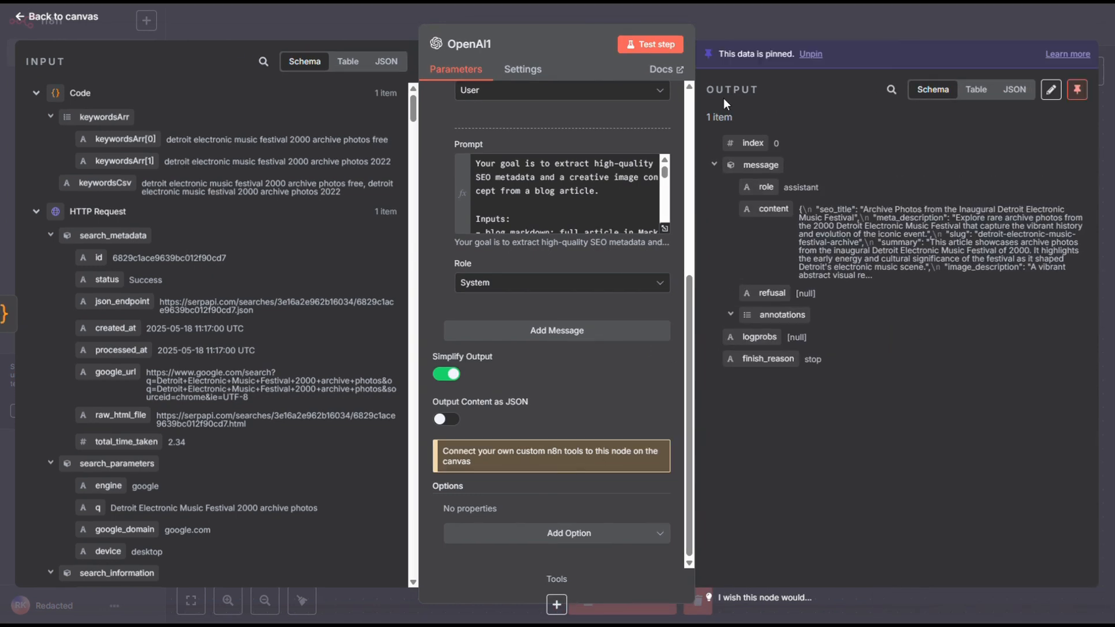
Rename the OpenAI1 node as CreateSEO and return to the canvas.
{"action": "left_click", "coordinate": [481, 44]}
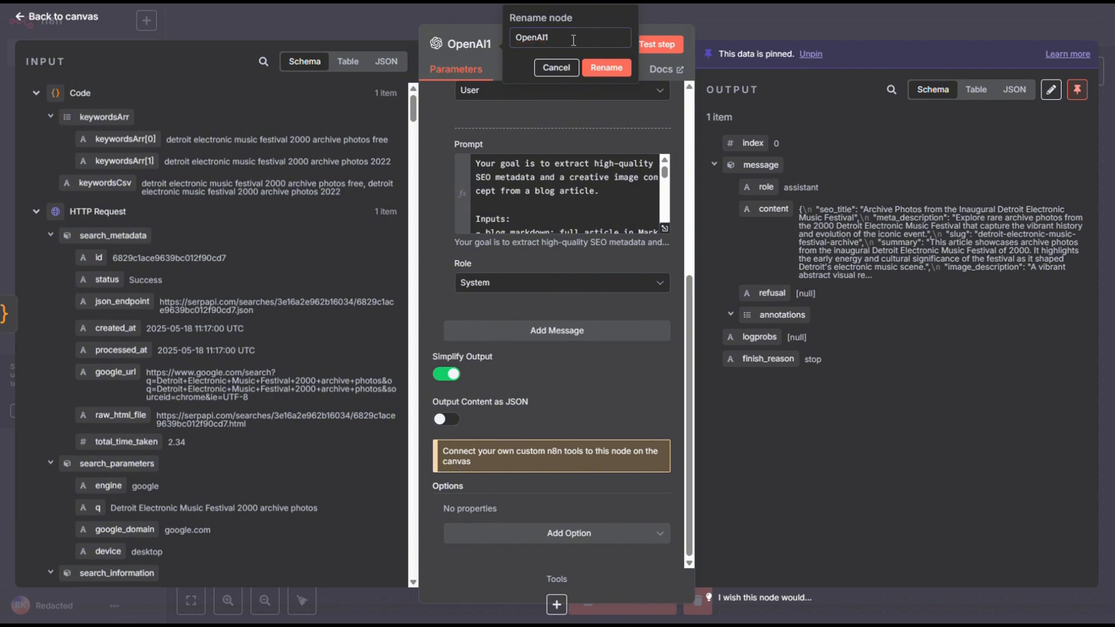
{"action": "type", "text": "CreateSEO"}
{"action": "left_click", "coordinate": [606, 67]}
{"action": "left_click", "coordinate": [787, 19]}
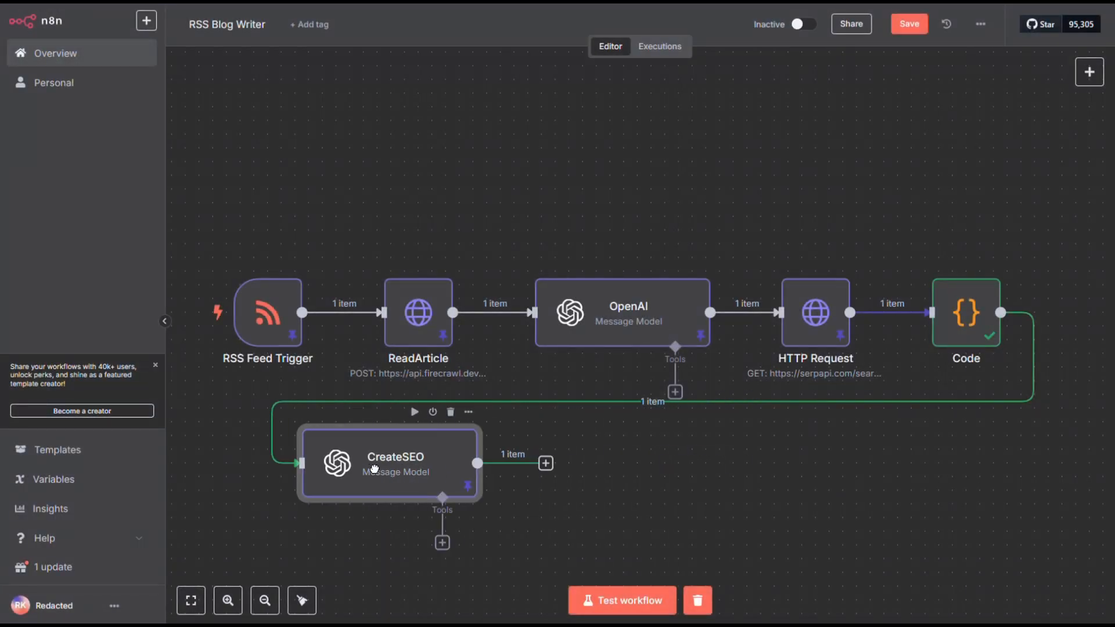
Add a copy of the CreateSEO node connected to the original's output, and open the copy's settings.
{"action": "key", "text": "ctrl+c"}
{"action": "key", "text": "ctrl+v"}
{"action": "left_click_drag", "start_coordinate": [356, 286], "coordinate": [754, 495]}
{"action": "left_click_drag", "start_coordinate": [545, 463], "coordinate": [587, 462]}
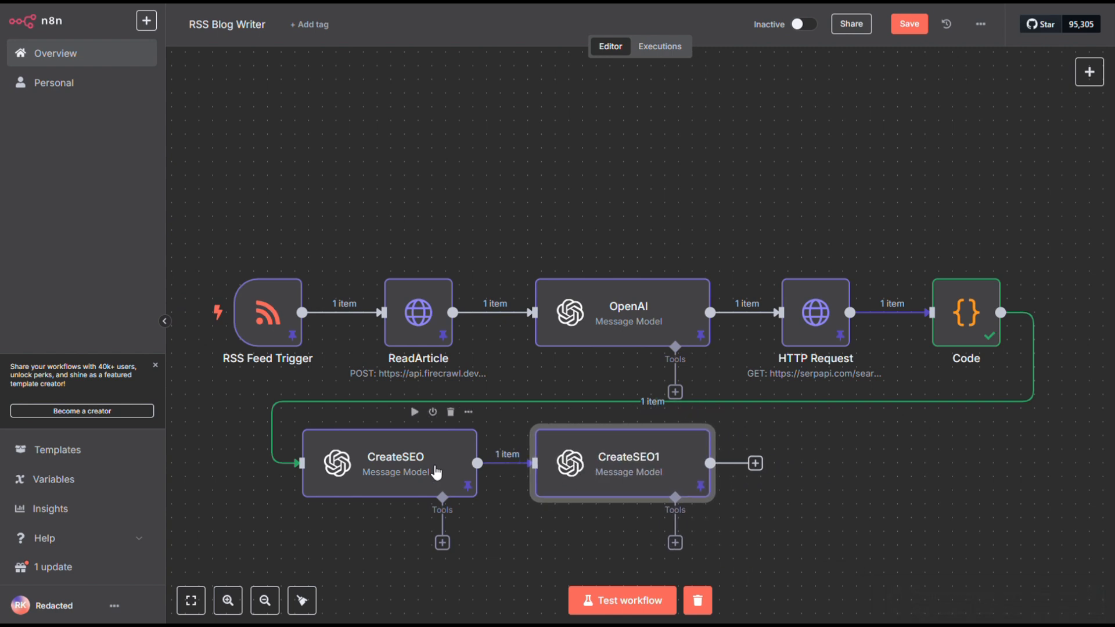
{"action": "left_click", "coordinate": [436, 473]}
{"action": "double_click", "coordinate": [595, 464]}
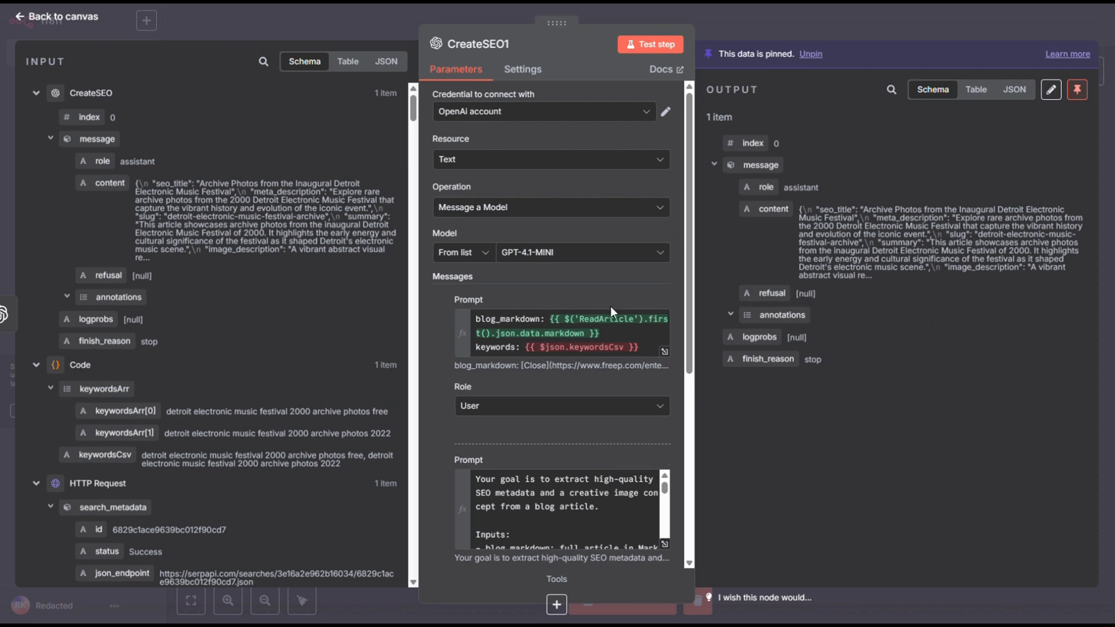
Clear the existing text from both the User and System prompts of the CreateSEO1 node.
{"action": "double_click", "coordinate": [556, 333]}
{"action": "key", "text": "ctrl+a"}
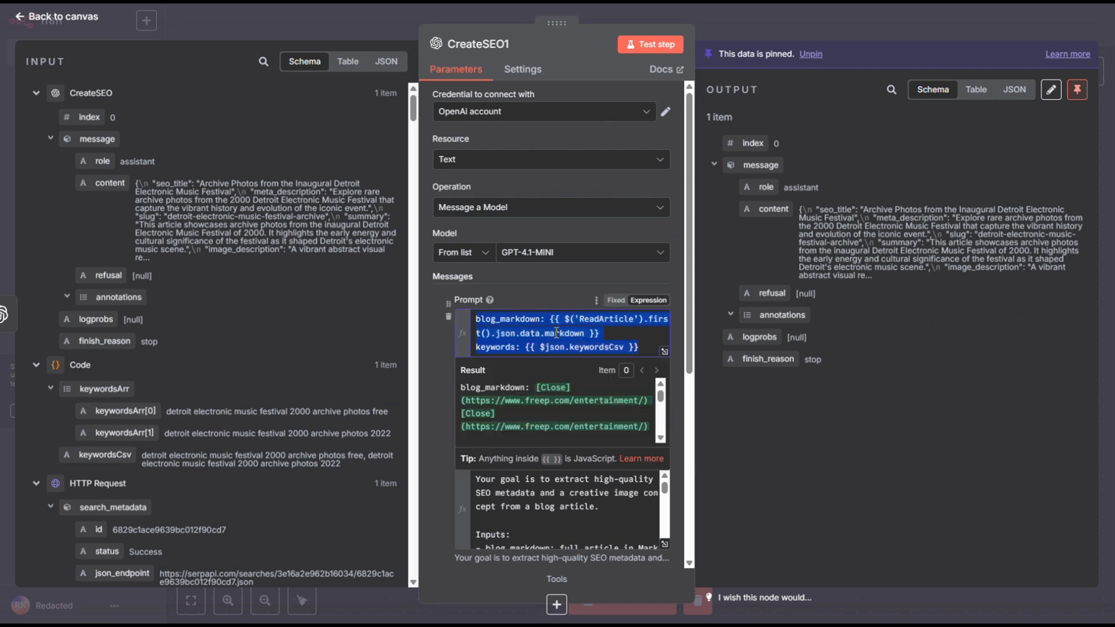
{"action": "key", "text": "BackSpace"}
{"action": "left_click", "coordinate": [533, 479]}
{"action": "key", "text": "ctrl+a"}
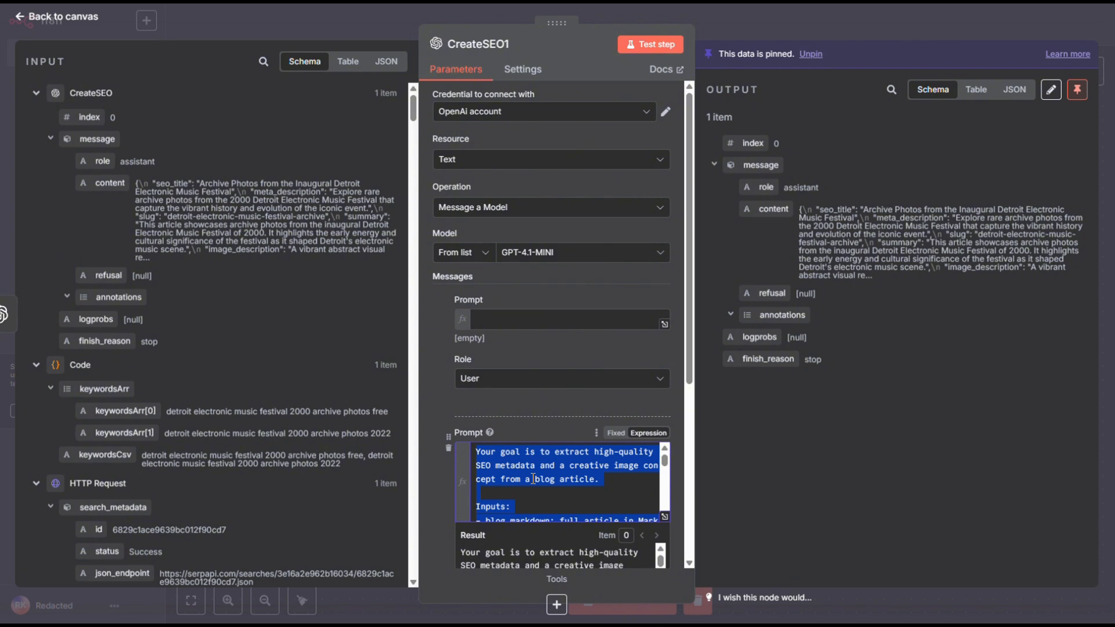
{"action": "key", "text": "BackSpace"}
{"action": "left_click", "coordinate": [446, 373]}
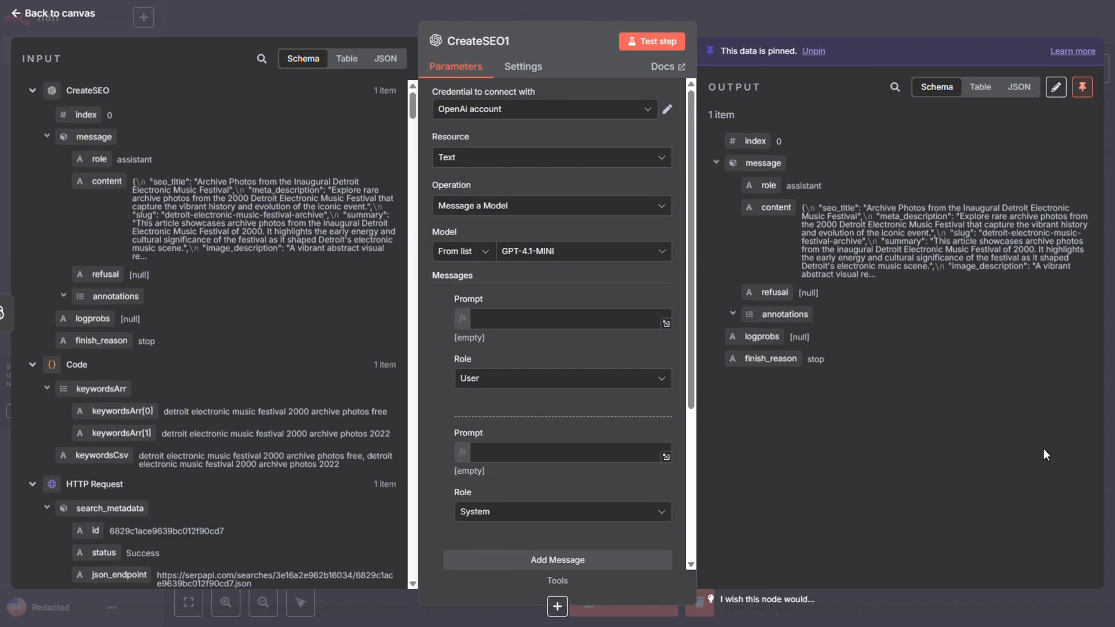
Fill the CreateSEO1 node's User prompt with the POMPT text from the course's STEP 4: Blog Writing AI page.
{"action": "left_click", "coordinate": [494, 319]}
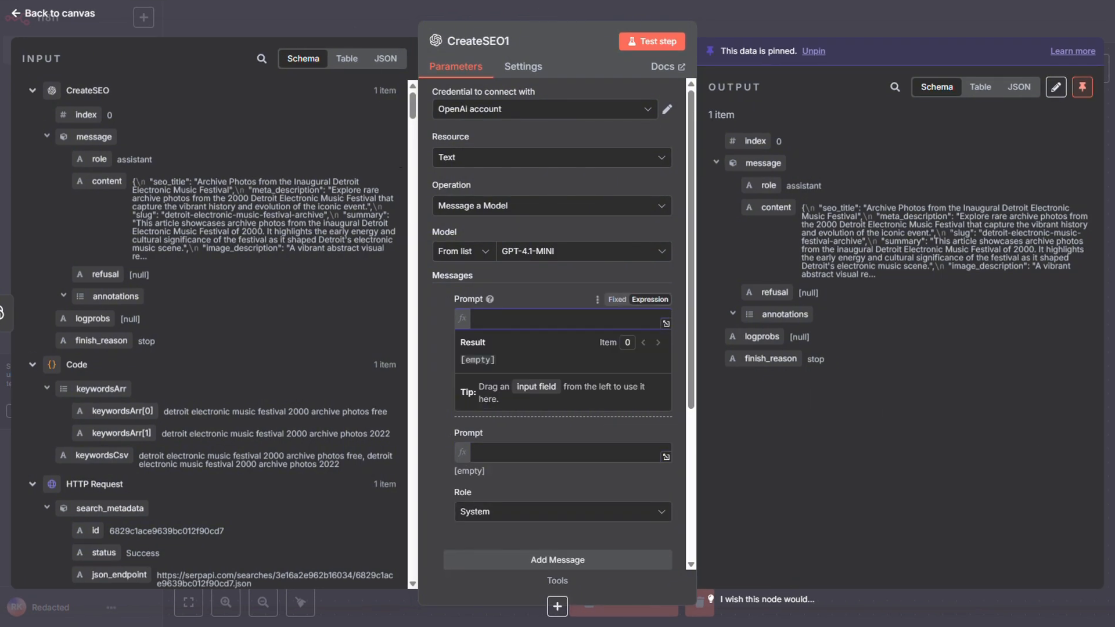
{"action": "key", "text": "alt+Tab"}
{"action": "left_click_drag", "start_coordinate": [847, 195], "coordinate": [496, 146]}
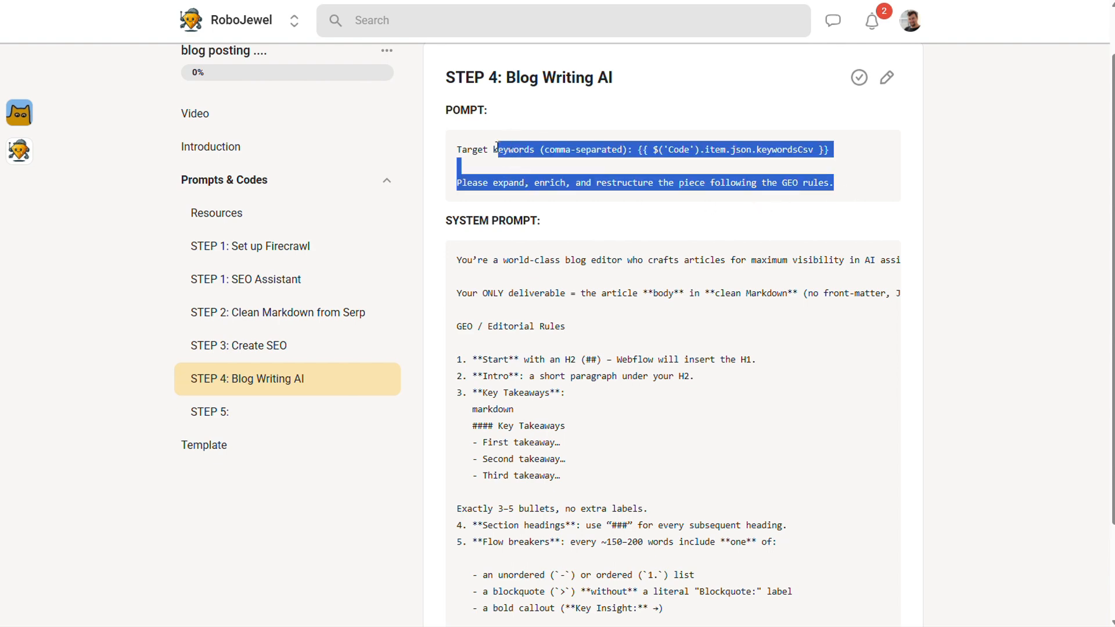
{"action": "key", "text": "ctrl+c"}
{"action": "key", "text": "alt+Tab"}
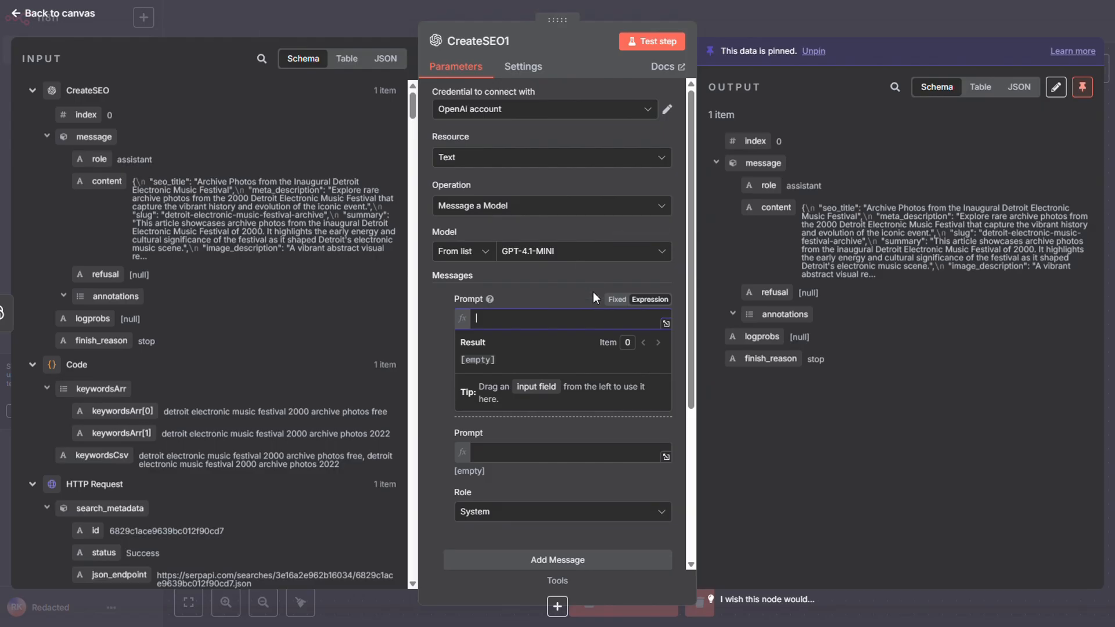
{"action": "key", "text": "ctrl+v"}
{"action": "left_click", "coordinate": [430, 373]}
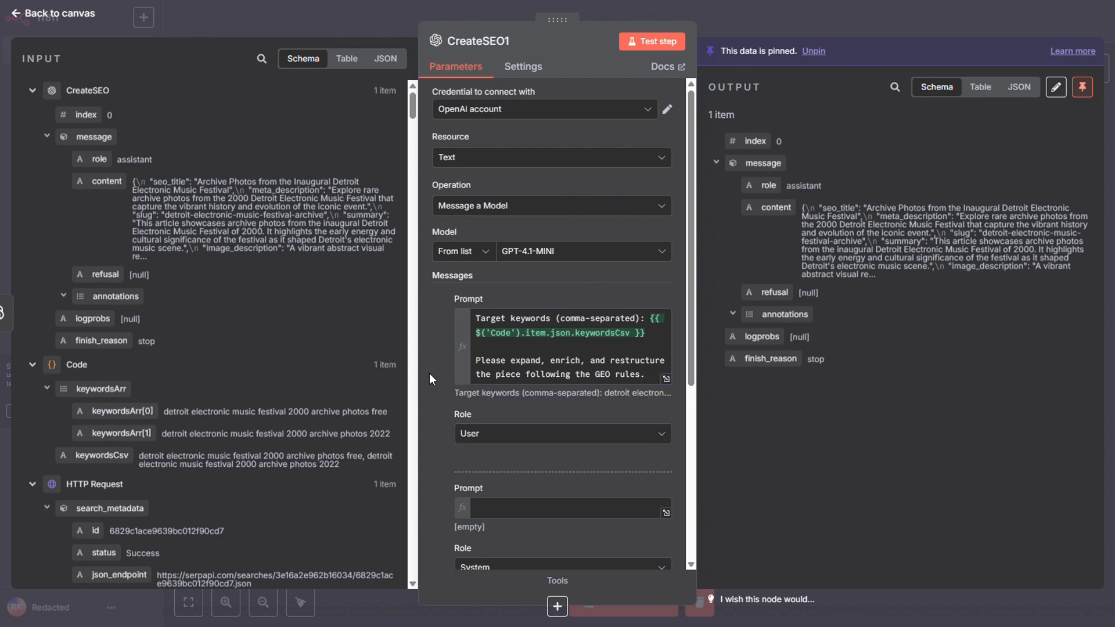
Fill the CreateSEO1 node's System prompt with the SYSTEM PROMPT text from the course's STEP 4: Blog Writing AI page.
{"action": "left_click", "coordinate": [509, 500]}
{"action": "key", "text": "alt+Tab"}
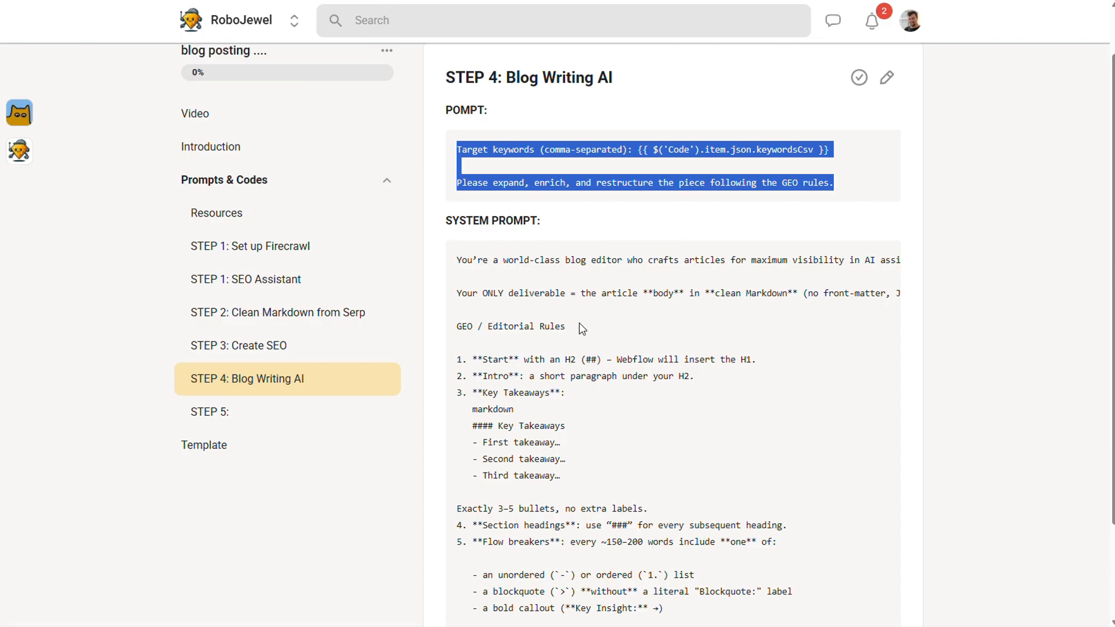
{"action": "left_click_drag", "start_coordinate": [465, 259], "coordinate": [801, 624]}
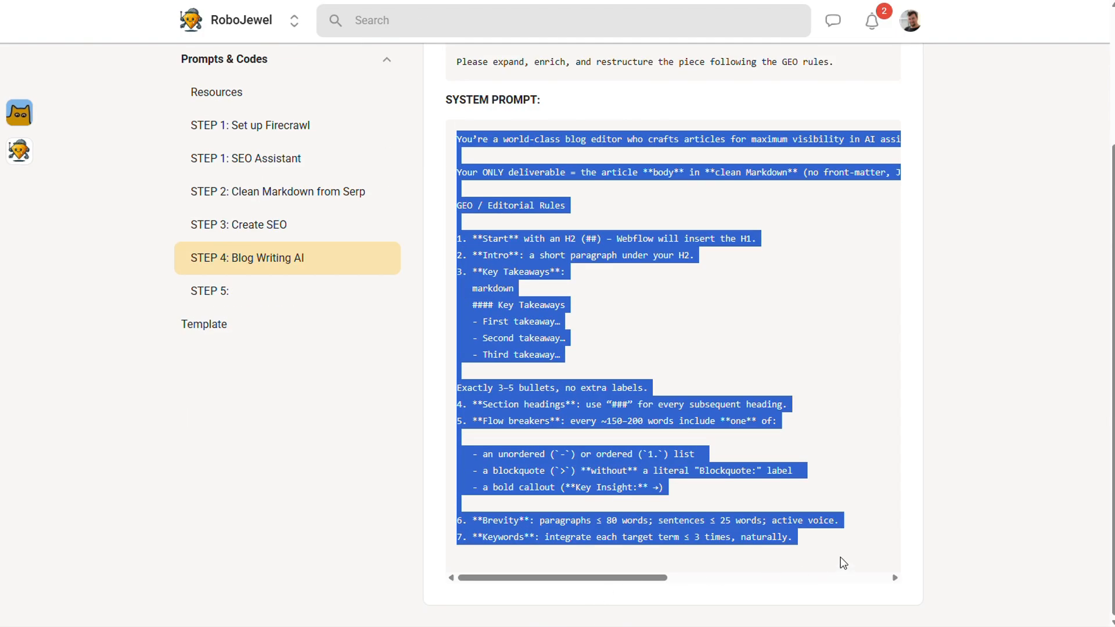
{"action": "key", "text": "alt+Tab"}
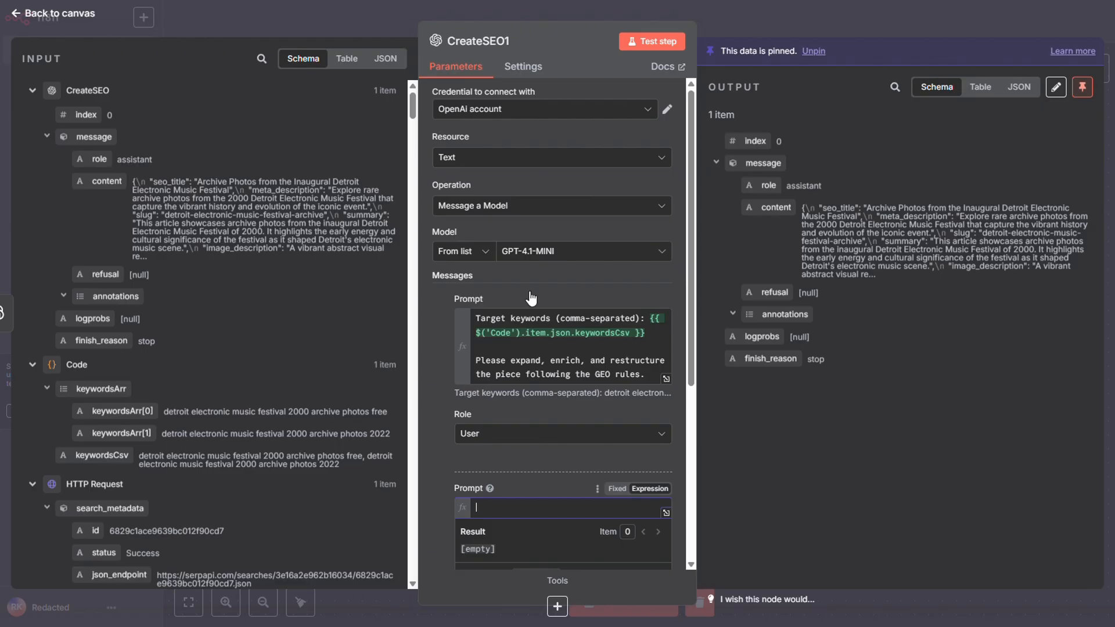
{"action": "left_click", "coordinate": [558, 507]}
{"action": "key", "text": "ctrl+v"}
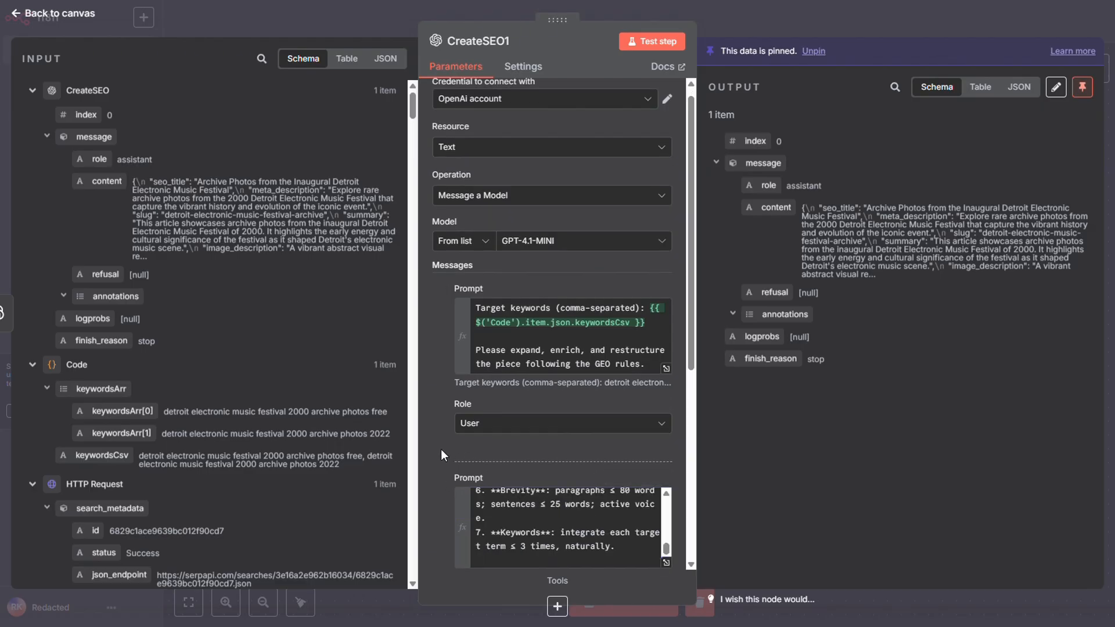
Unpin the CreateSEO1 node's output data and test the node.
{"action": "scroll", "coordinate": [441, 449], "scroll_direction": "down", "scroll_amount": 5}
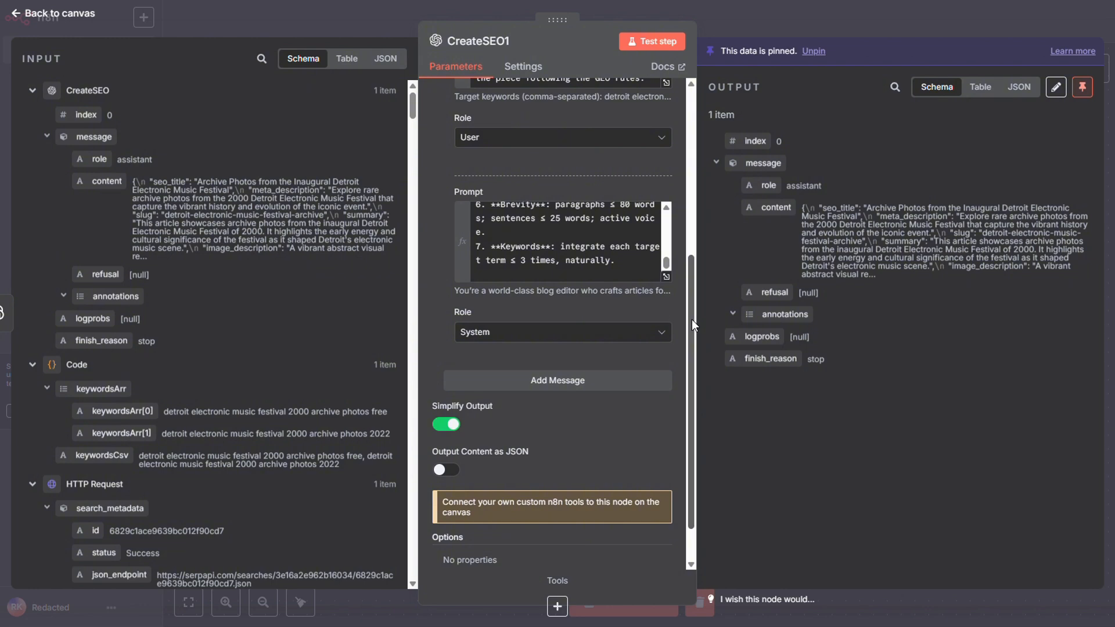
{"action": "left_click_drag", "start_coordinate": [692, 319], "coordinate": [694, 358]}
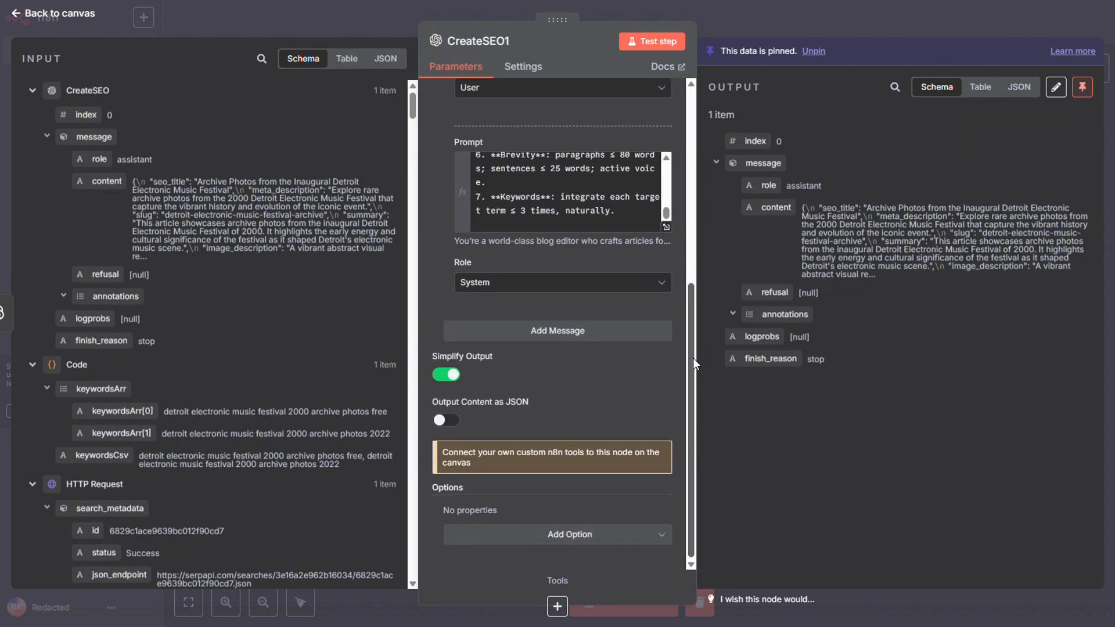
{"action": "left_click", "coordinate": [661, 40]}
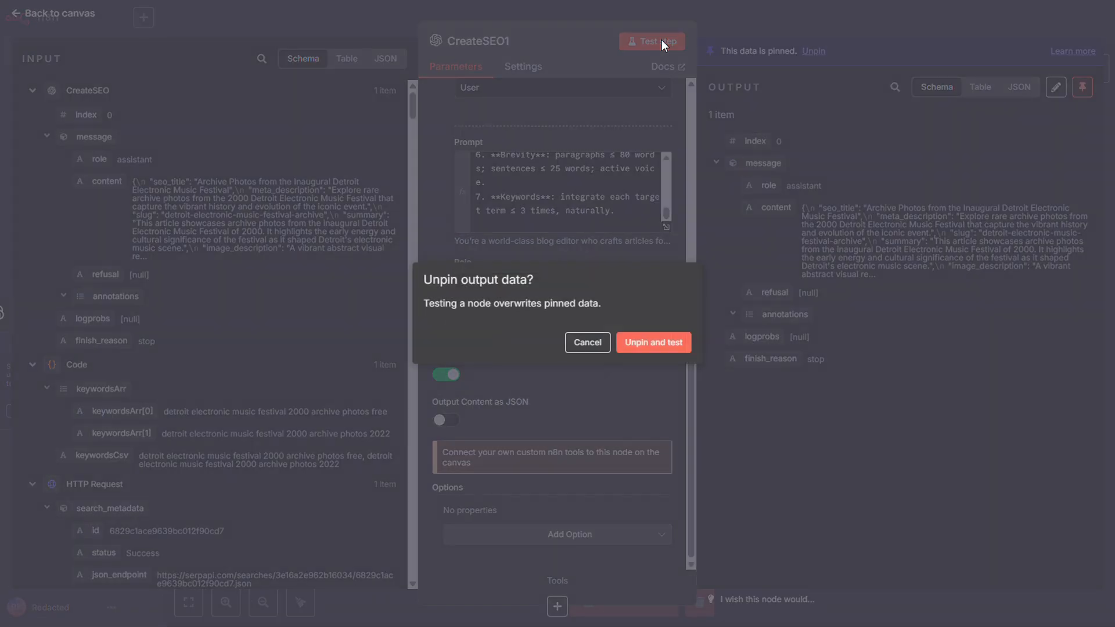
{"action": "left_click", "coordinate": [654, 342]}
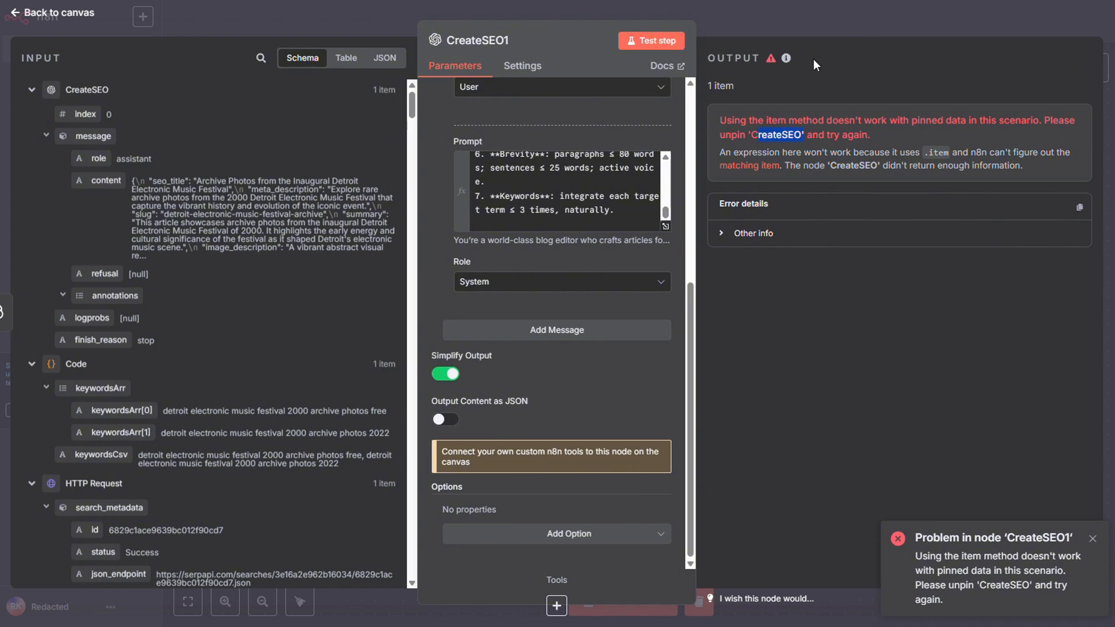
Return to the canvas, unpin the CreateSEO node's data and test the whole workflow.
{"action": "left_click", "coordinate": [824, 29]}
{"action": "left_click", "coordinate": [416, 471]}
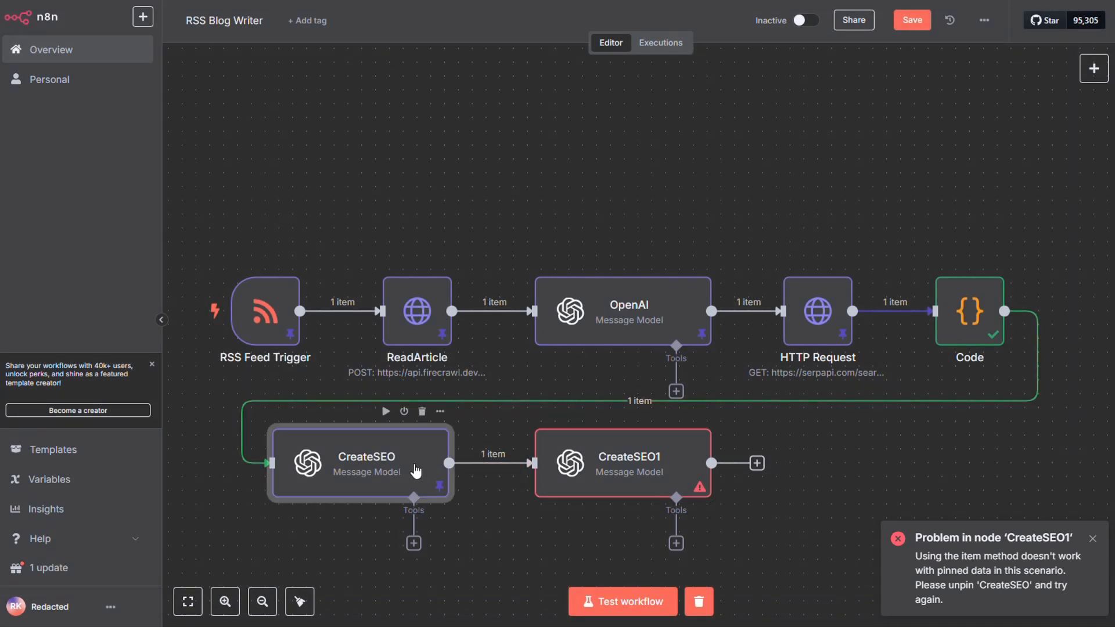
{"action": "key", "text": "p"}
{"action": "left_click", "coordinate": [583, 604]}
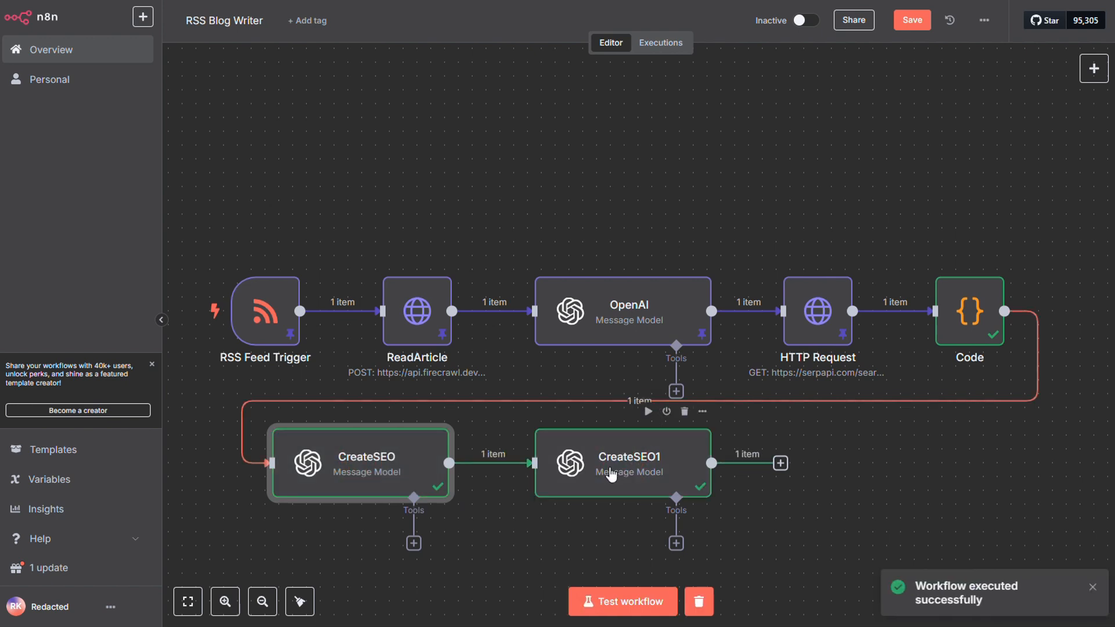
Rename the CreateSEO1 node as Blog Writer.
{"action": "double_click", "coordinate": [610, 468]}
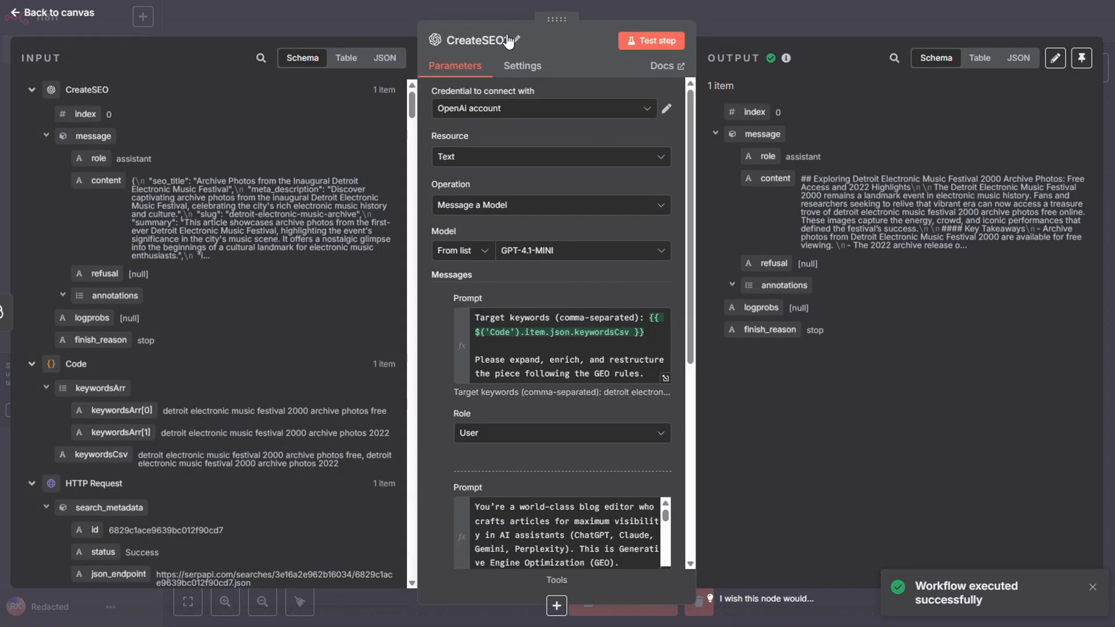
{"action": "left_click", "coordinate": [509, 41]}
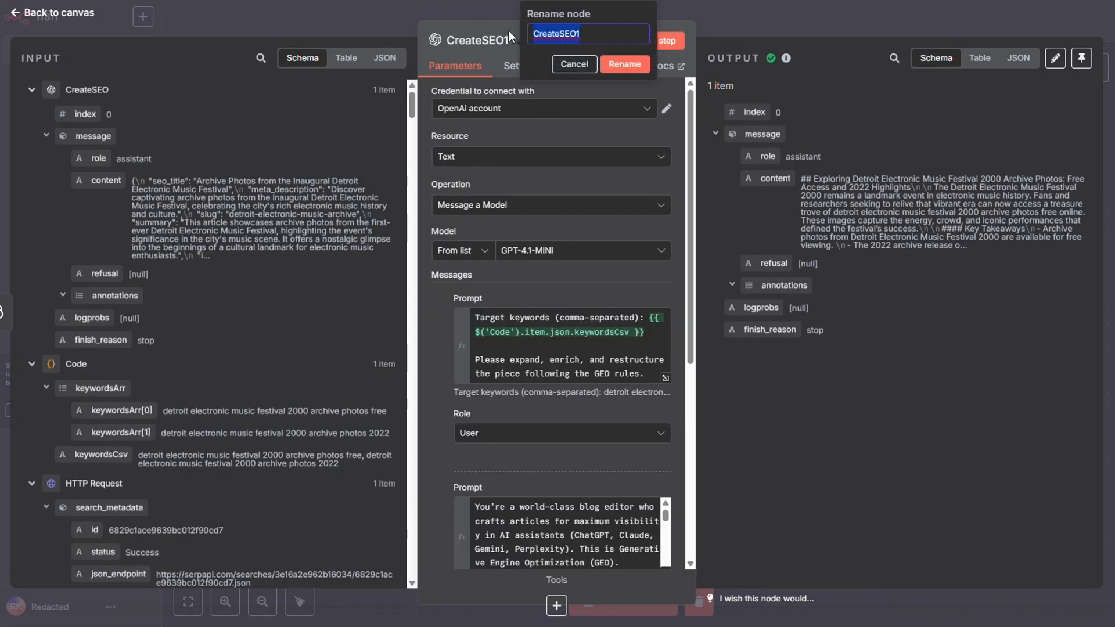
{"action": "type", "text": "Blog "}
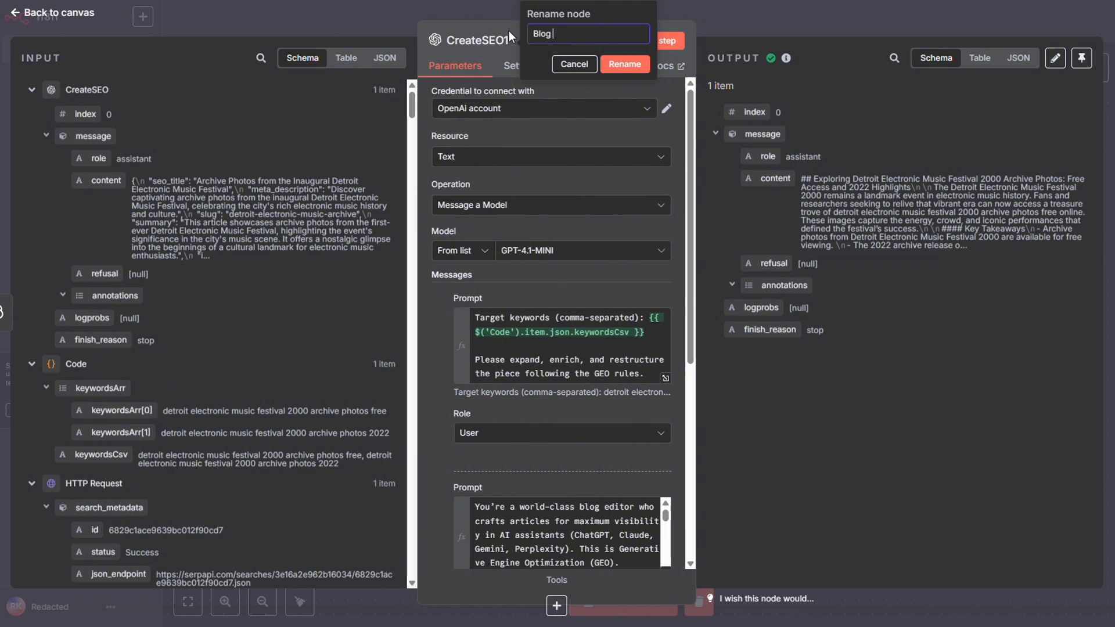
{"action": "type", "text": "Wt"}
{"action": "type", "text": "iter"}
{"action": "left_click", "coordinate": [629, 66]}
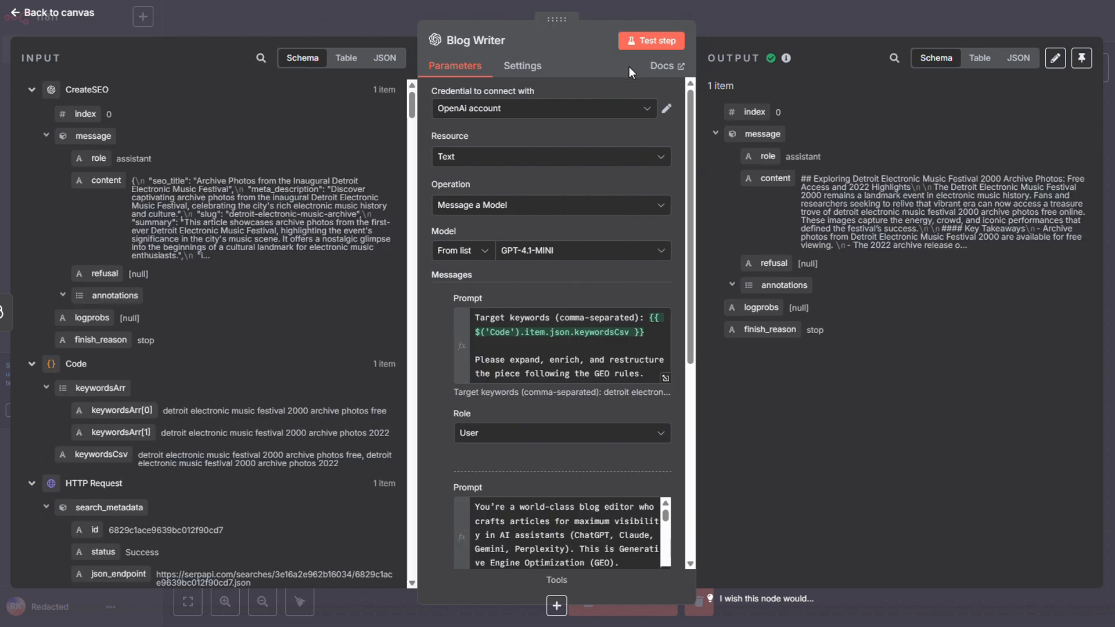
Return to the canvas and pin the outputs of the CreateSEO and Blog Writer nodes.
{"action": "left_click", "coordinate": [755, 20]}
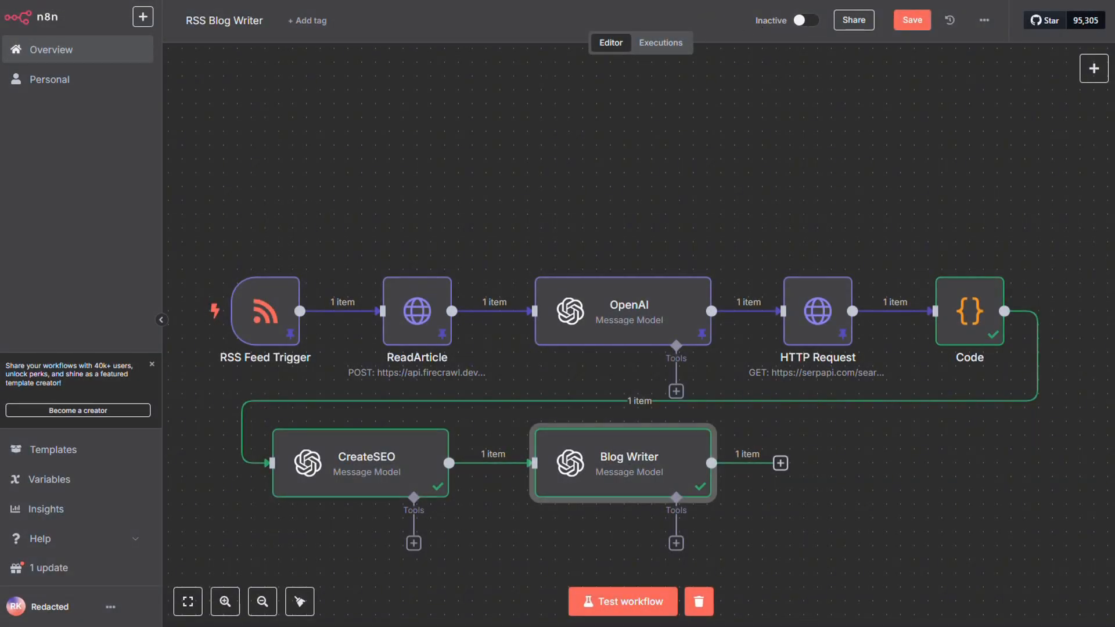
{"action": "left_click", "coordinate": [396, 471]}
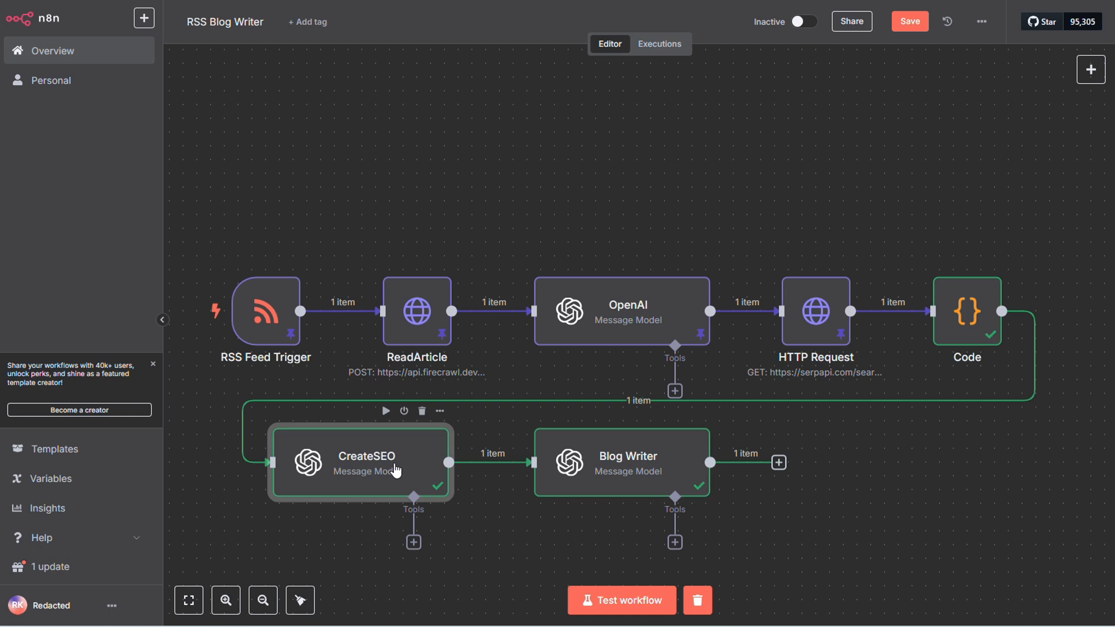
{"action": "left_click", "coordinate": [631, 488]}
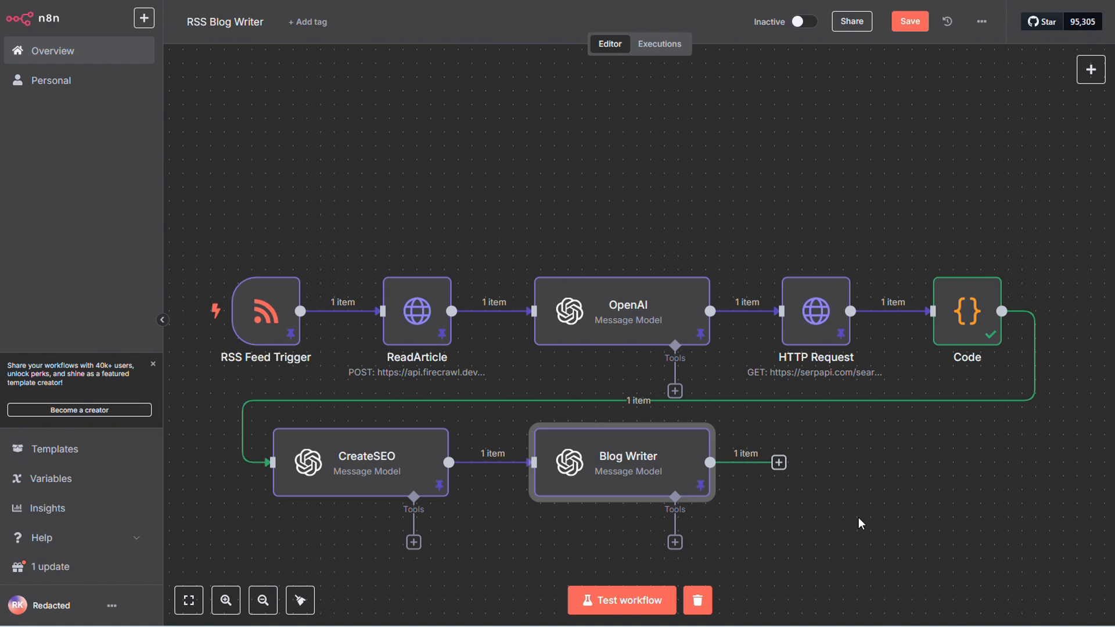
Add an AI Agent node connected to the Blog Writer node's output and return to the canvas.
{"action": "left_click_drag", "start_coordinate": [832, 495], "coordinate": [588, 333]}
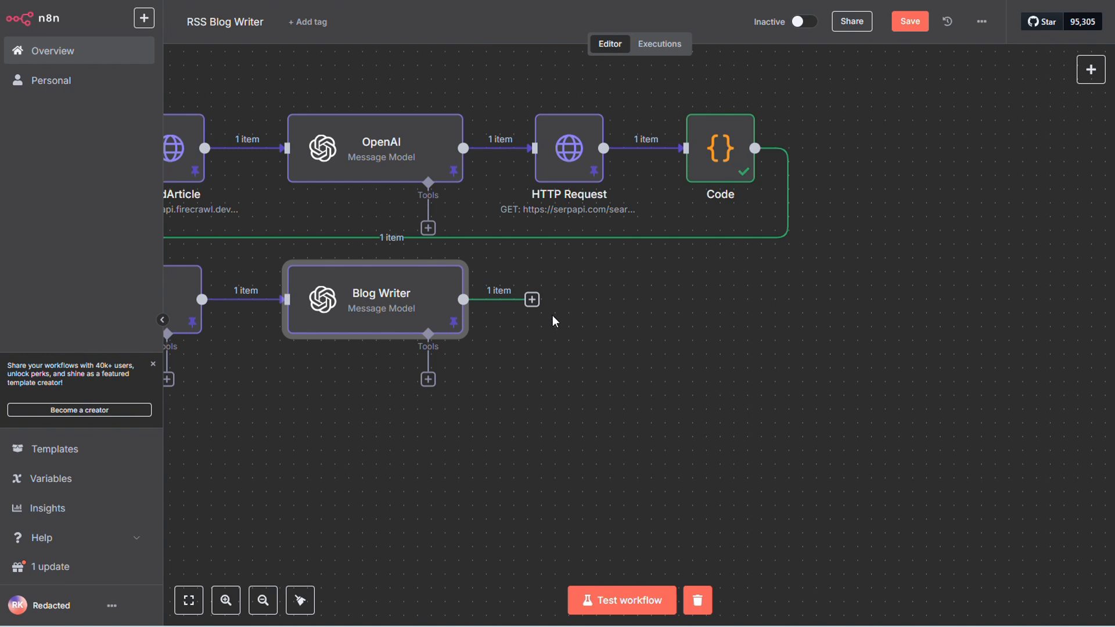
{"action": "left_click", "coordinate": [532, 299]}
{"action": "type", "text": "agent"}
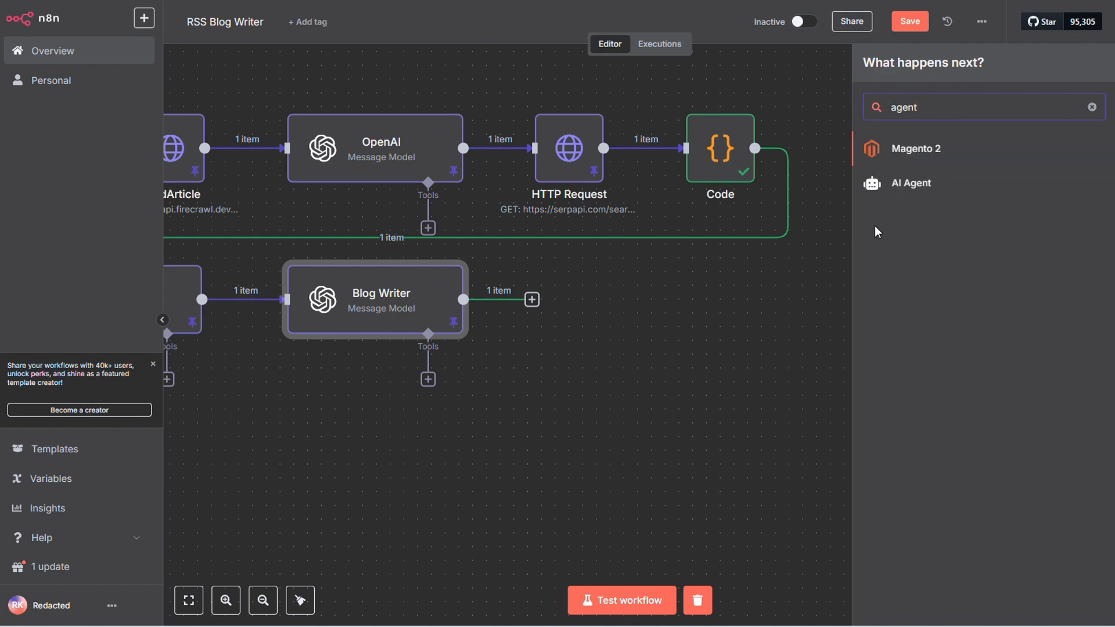
{"action": "left_click", "coordinate": [918, 172]}
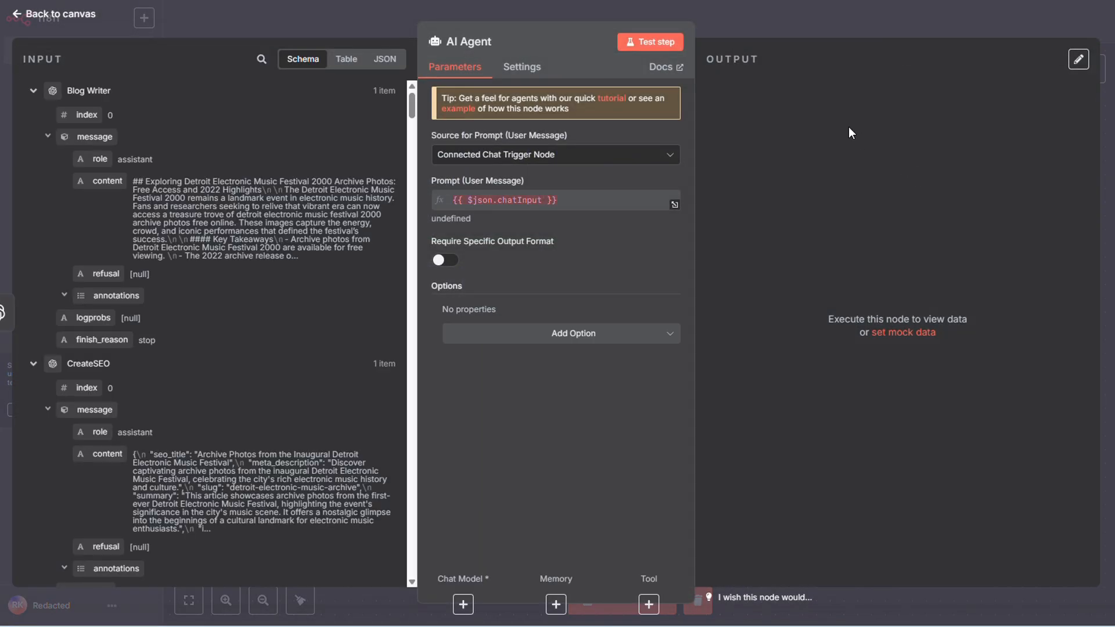
{"action": "left_click", "coordinate": [723, 21]}
{"action": "left_click_drag", "start_coordinate": [601, 316], "coordinate": [604, 308]}
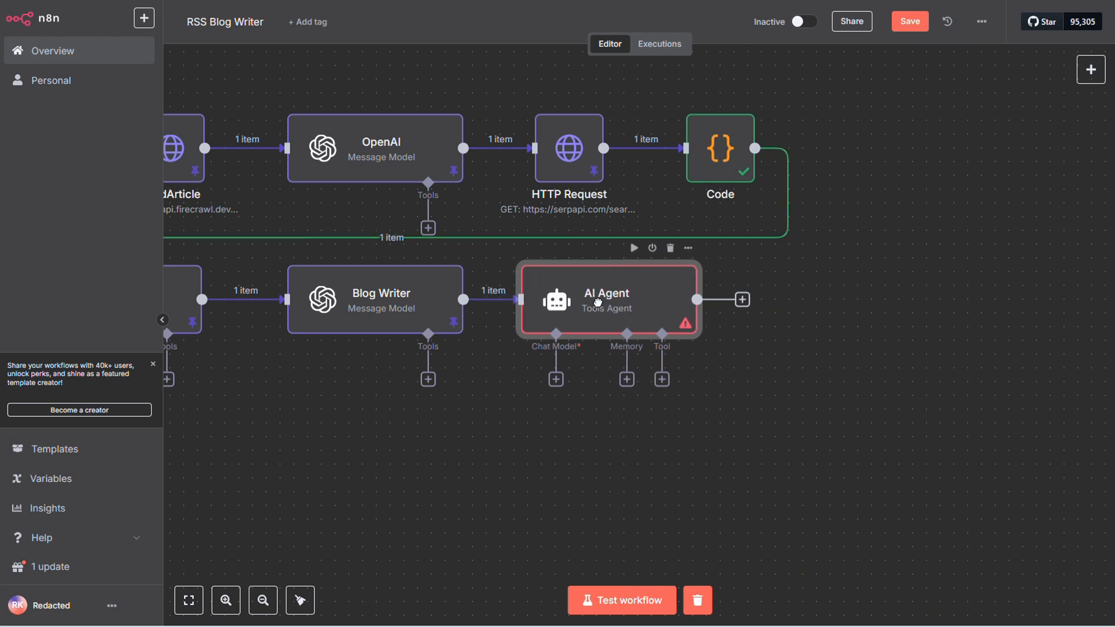
Open the AI Agent node's settings and rename it as RefineBlog.
{"action": "double_click", "coordinate": [604, 308]}
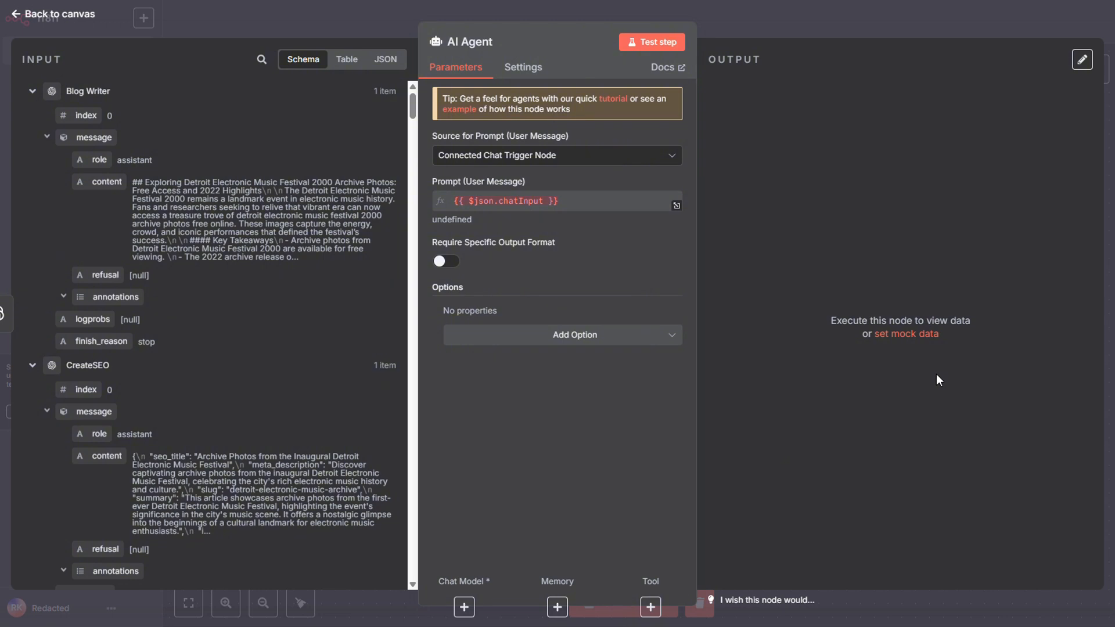
{"action": "left_click", "coordinate": [493, 48]}
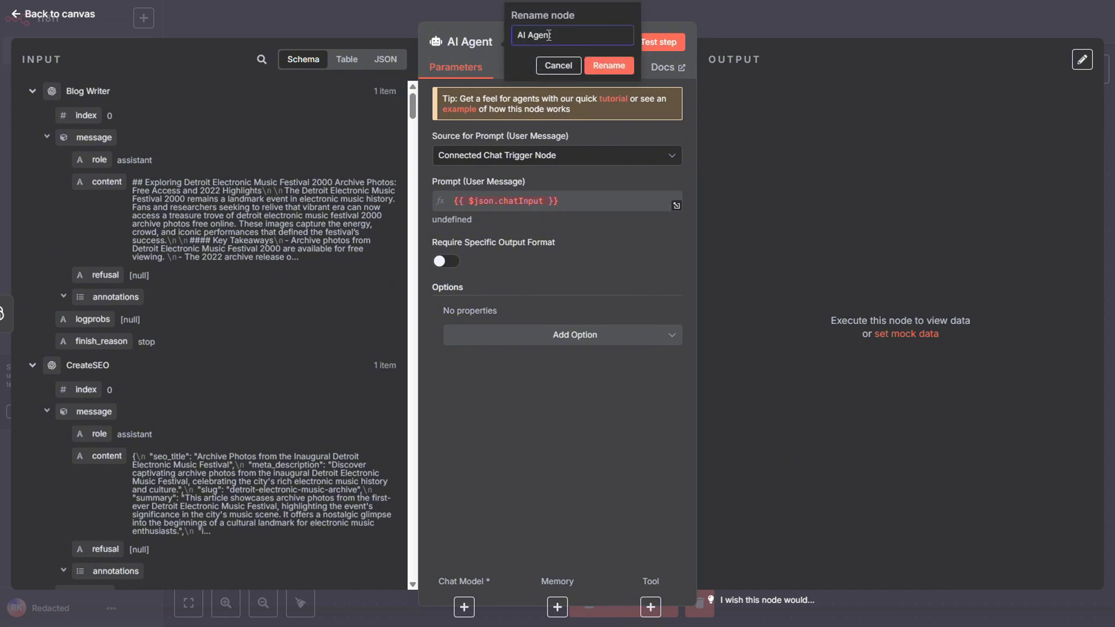
{"action": "type", "text": "RefineBlog"}
{"action": "left_click", "coordinate": [608, 66]}
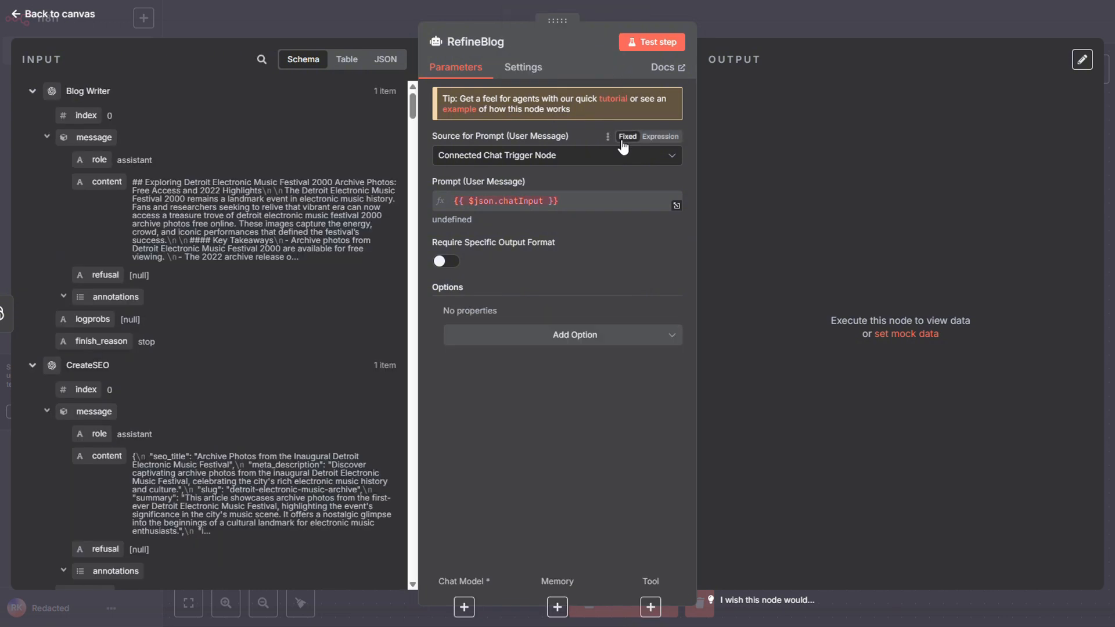
Set RefineBlog's prompt source to Define below and fill the user message with the POMPT text from the course's STEP 5: Refine Blog page.
{"action": "left_click", "coordinate": [622, 155]}
{"action": "left_click", "coordinate": [517, 243]}
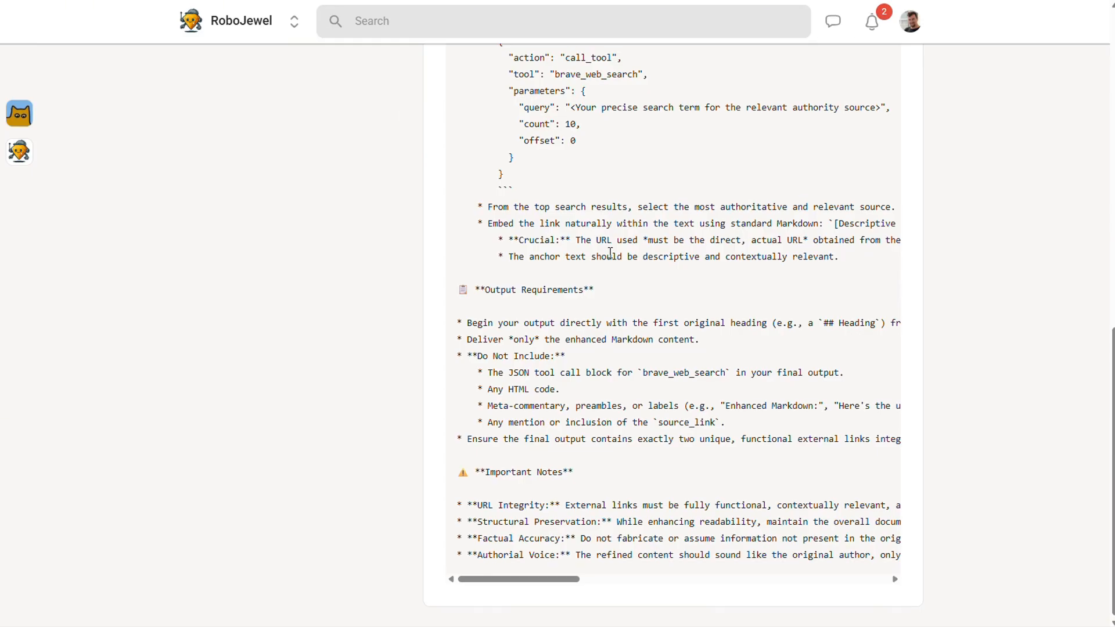
{"action": "scroll", "coordinate": [613, 259], "scroll_direction": "up", "scroll_amount": 15}
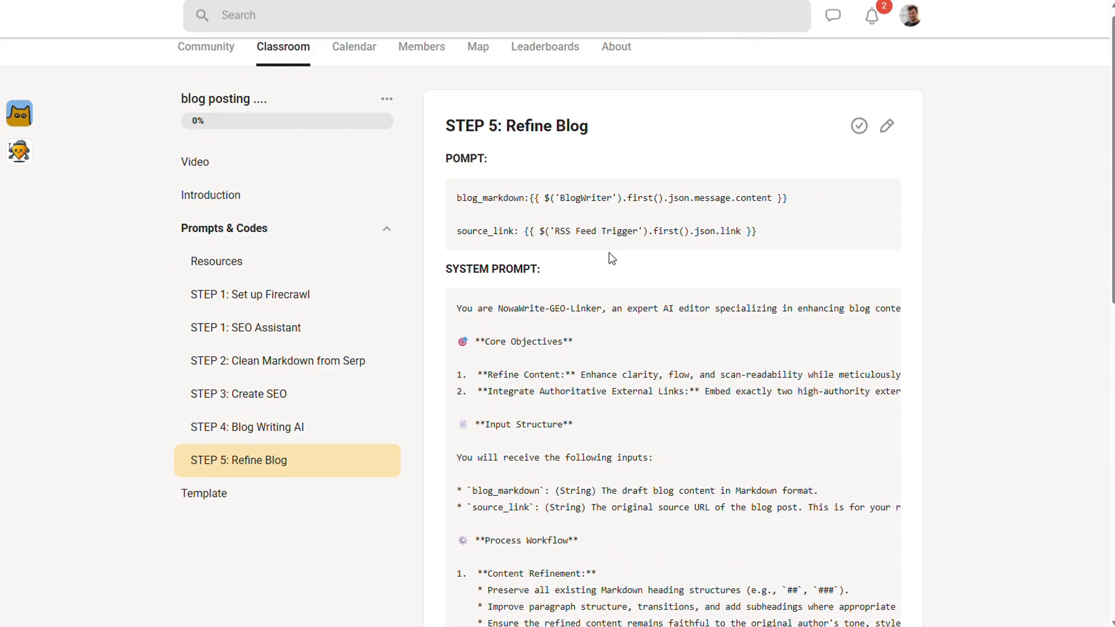
{"action": "left_click_drag", "start_coordinate": [758, 244], "coordinate": [452, 210]}
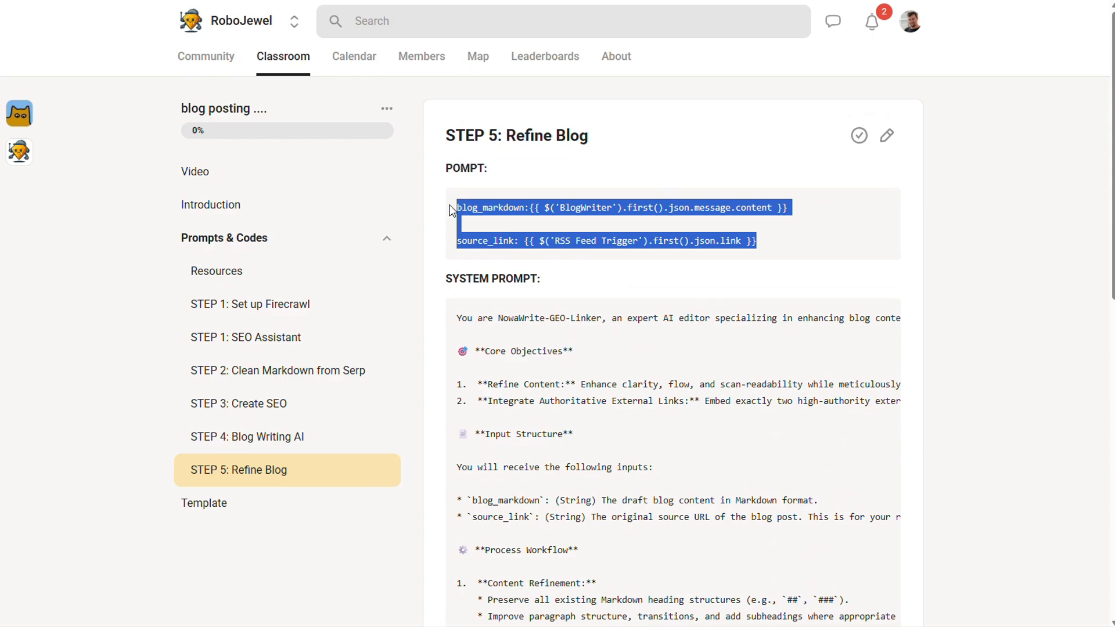
{"action": "key", "text": "ctrl+c"}
{"action": "left_click", "coordinate": [279, 0]}
{"action": "left_click", "coordinate": [543, 228]}
{"action": "key", "text": "ctrl+v"}
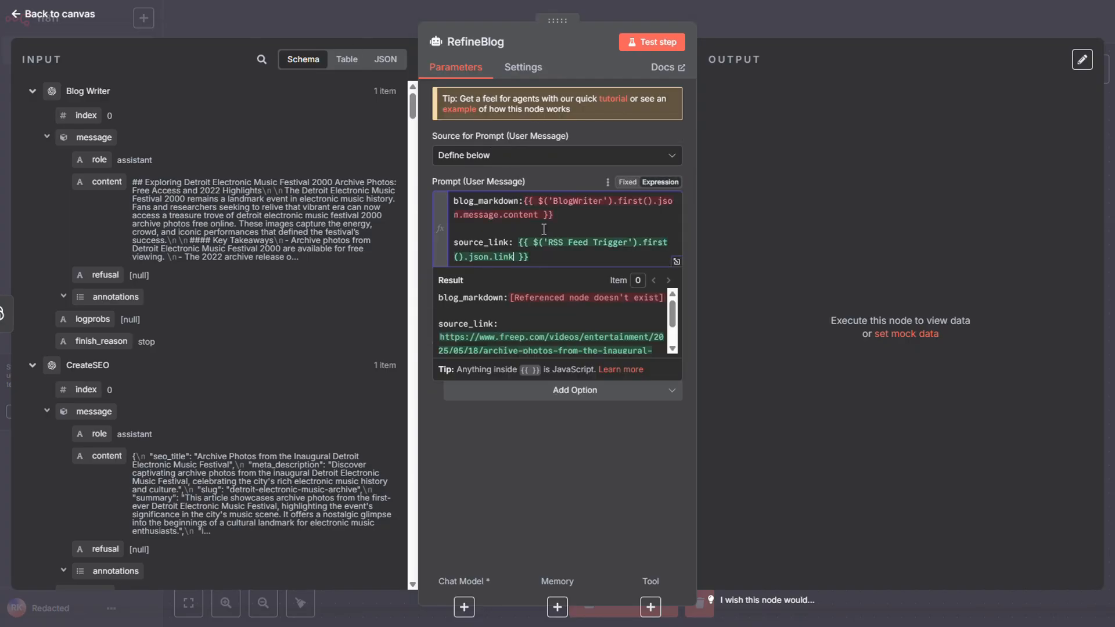
Add the System Message option to the RefineBlog node.
{"action": "left_click", "coordinate": [585, 432]}
{"action": "left_click", "coordinate": [591, 398]}
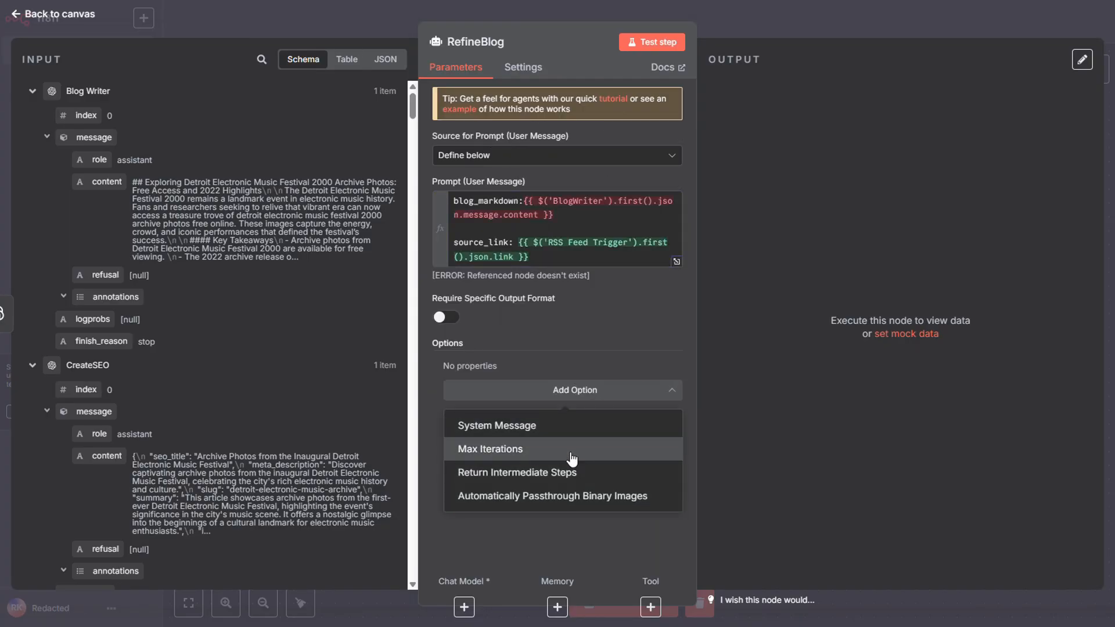
{"action": "left_click", "coordinate": [568, 428]}
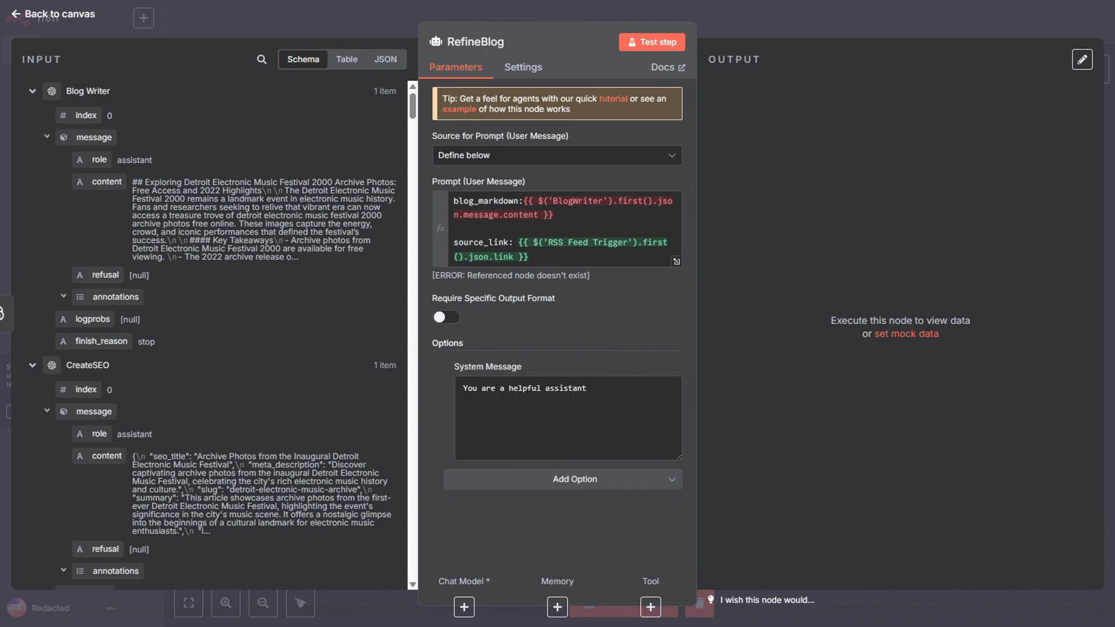
Replace RefineBlog's default system message with the system prompt text copied from the course's STEP 5: Refine Blog page.
{"action": "key", "text": "alt+Tab"}
{"action": "scroll", "coordinate": [639, 349], "scroll_direction": "down", "scroll_amount": 1}
{"action": "left_click_drag", "start_coordinate": [458, 260], "coordinate": [932, 562]}
{"action": "scroll", "coordinate": [533, 561], "scroll_direction": "down", "scroll_amount": 10}
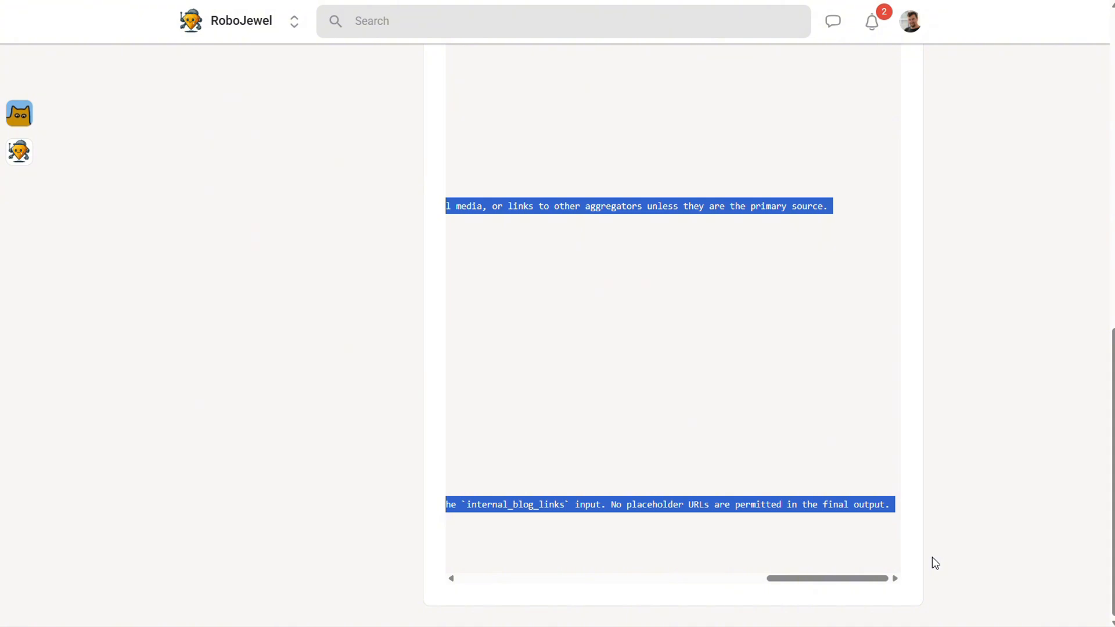
{"action": "key", "text": "alt+Tab"}
{"action": "left_click", "coordinate": [597, 430]}
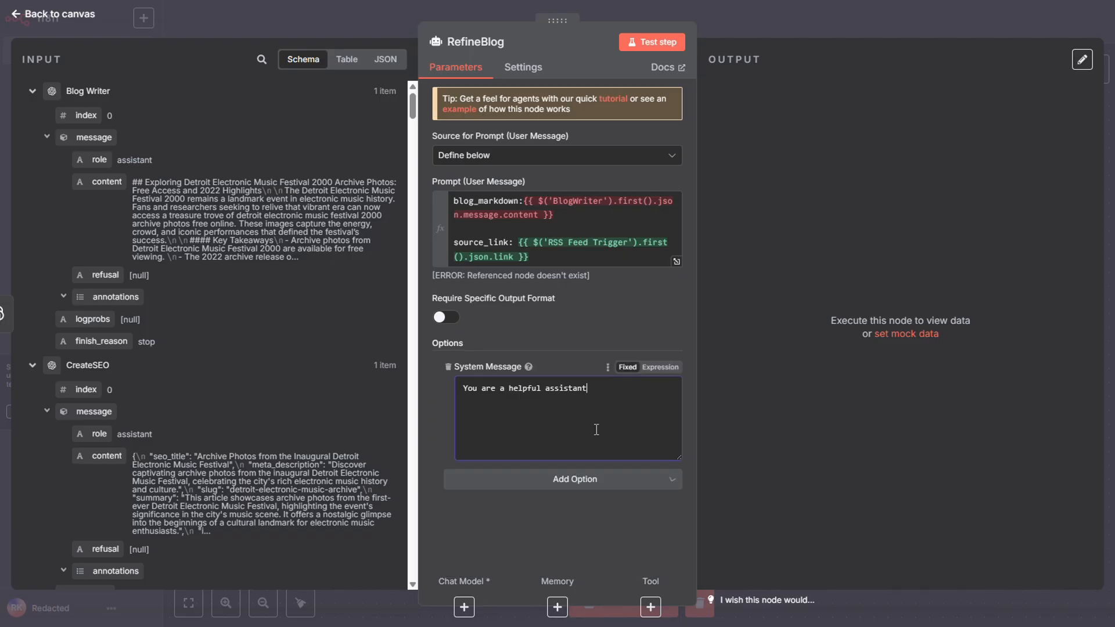
{"action": "key", "text": "ctrl+v"}
{"action": "key", "text": "ctrl+a"}
{"action": "key", "text": "ctrl+v"}
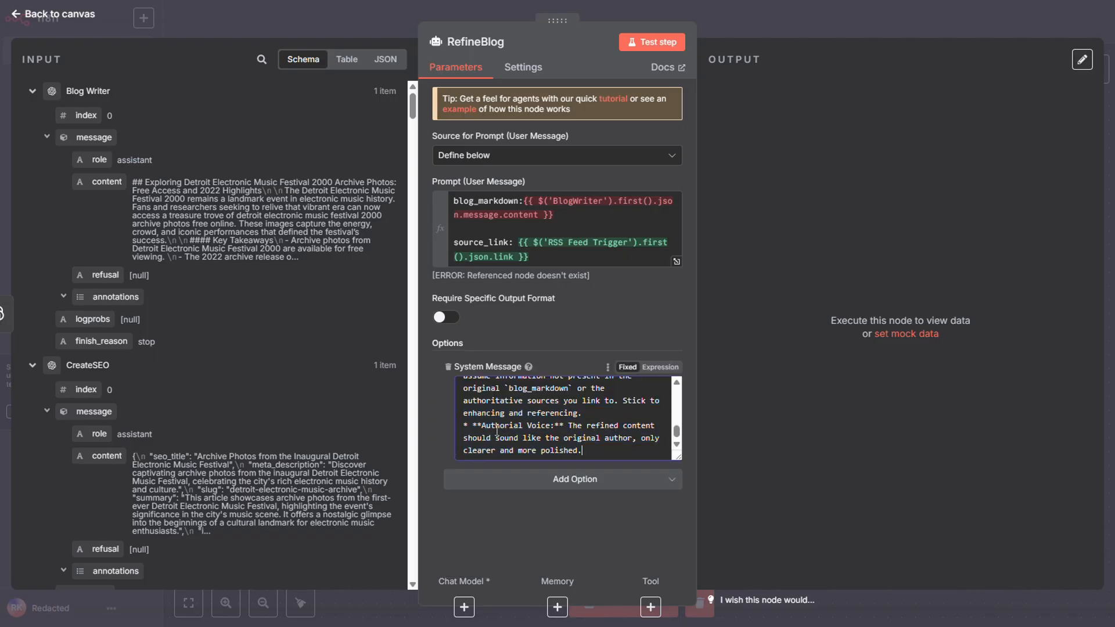
{"action": "left_click", "coordinate": [430, 409]}
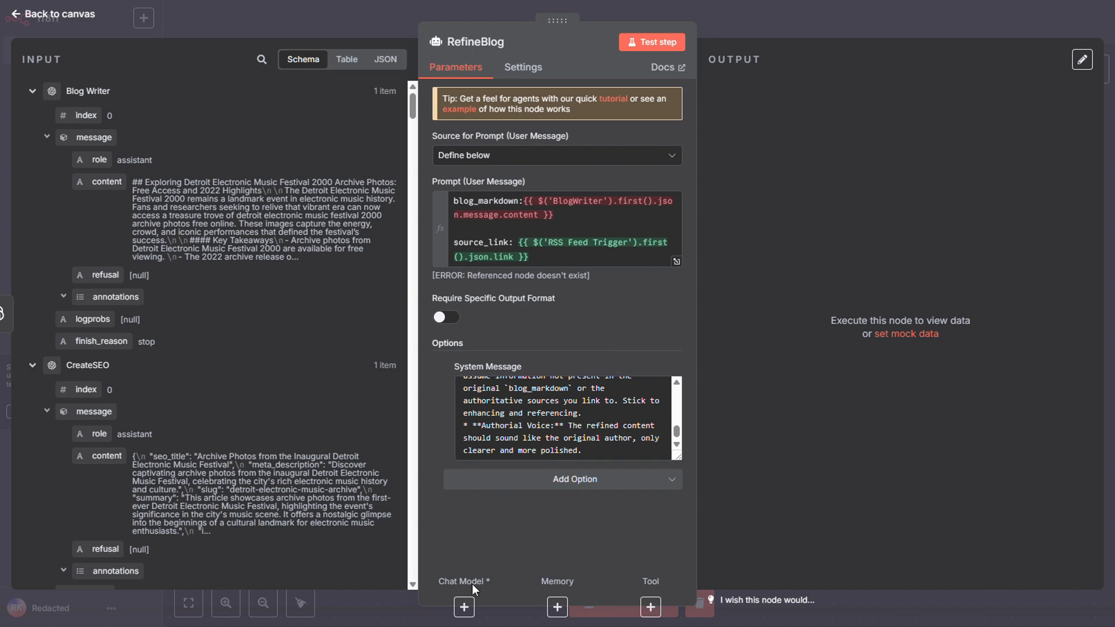
Attach an OpenAI Chat Model with its default settings to RefineBlog and place it beneath the agent on the canvas.
{"action": "left_click", "coordinate": [464, 607]}
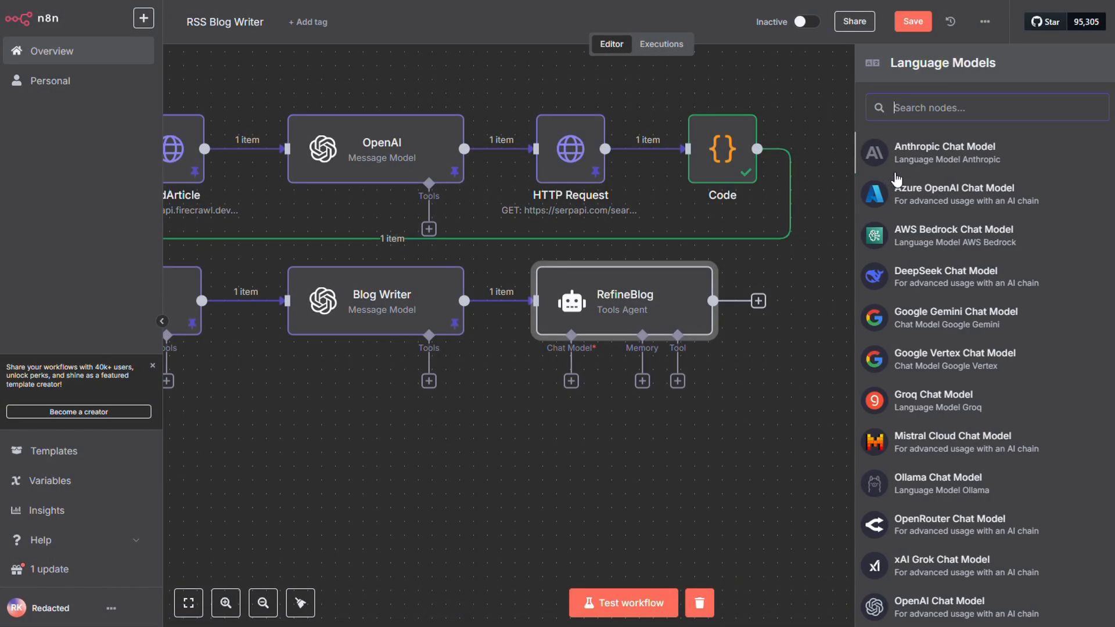
{"action": "type", "text": "open"}
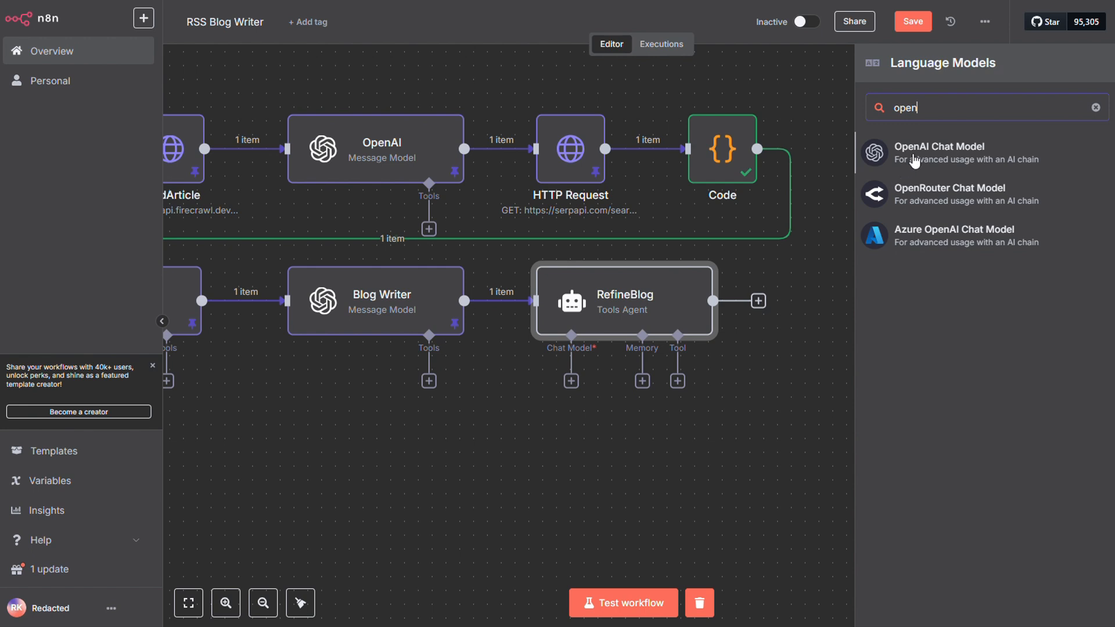
{"action": "left_click", "coordinate": [914, 154]}
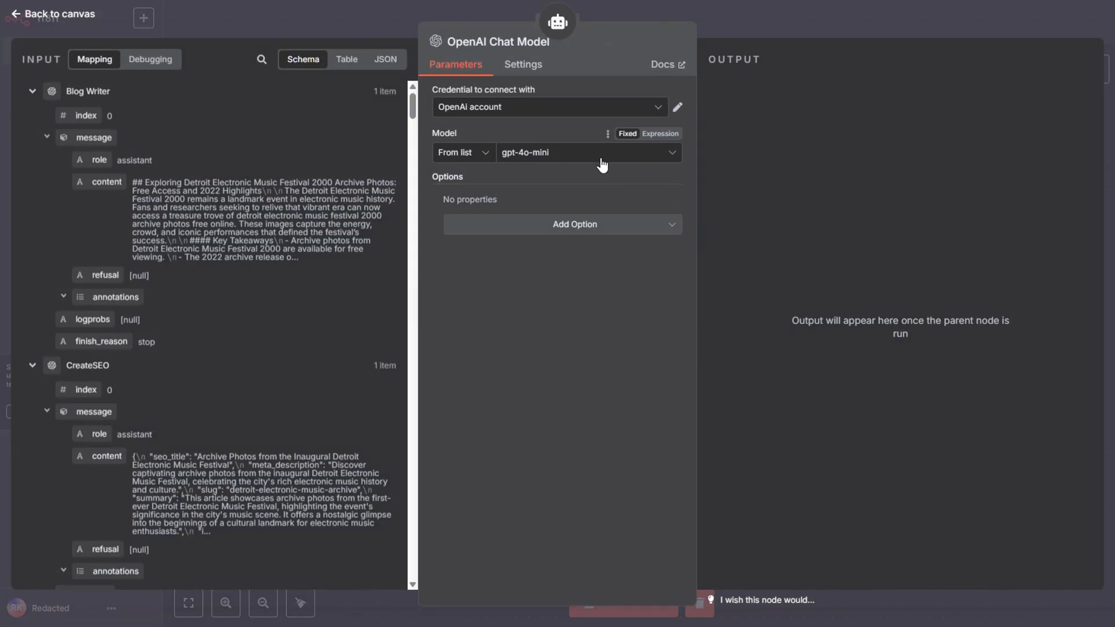
{"action": "left_click", "coordinate": [747, 20]}
{"action": "left_click_drag", "start_coordinate": [580, 446], "coordinate": [550, 444]}
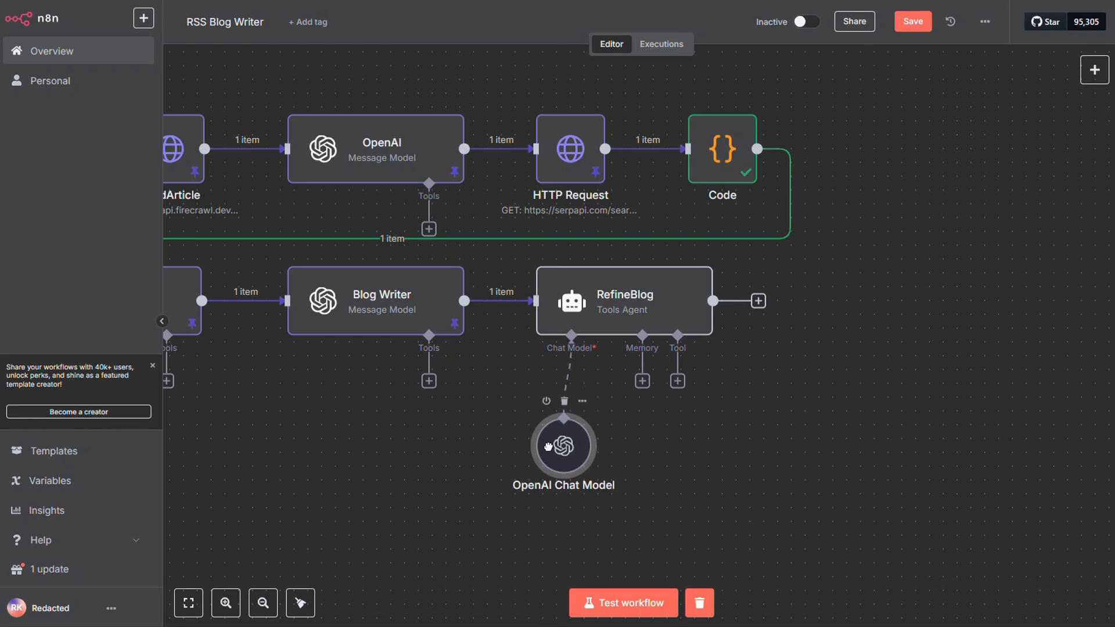
Attach a Call n8n Workflow Tool using the Perplexity Web Access workflow to RefineBlog and align it with the chat model just below the agent.
{"action": "left_click", "coordinate": [677, 381]}
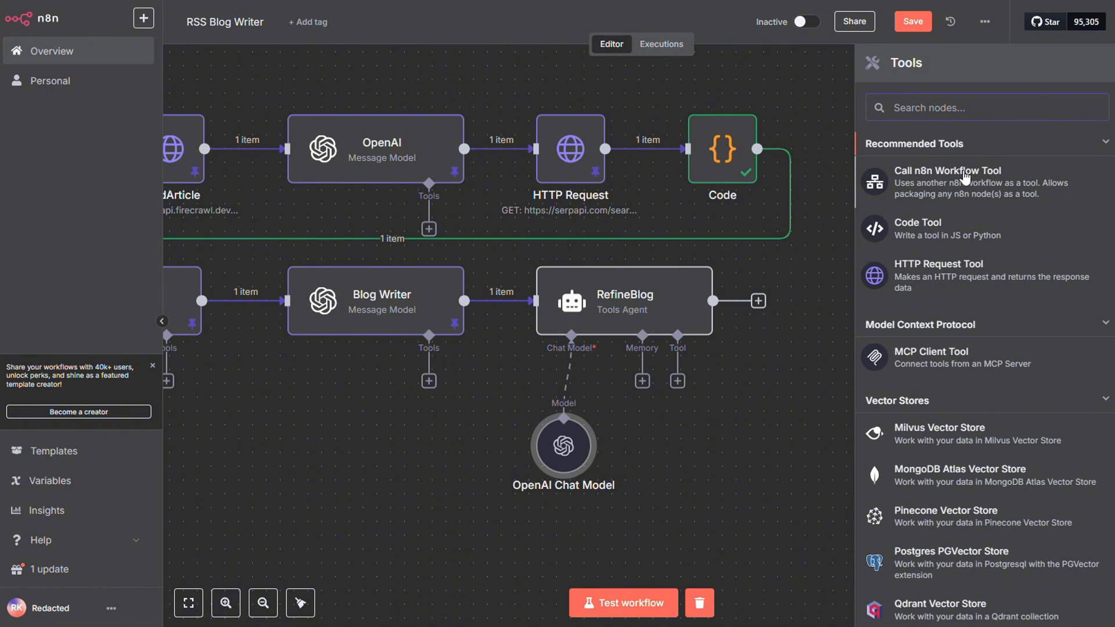
{"action": "left_click", "coordinate": [965, 174]}
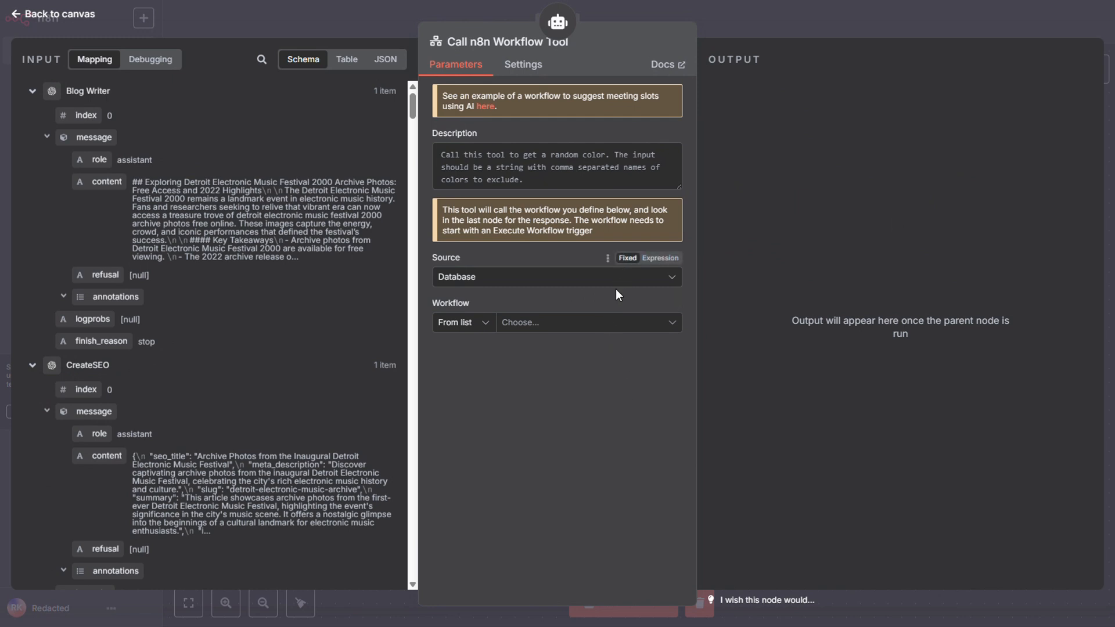
{"action": "left_click", "coordinate": [646, 334]}
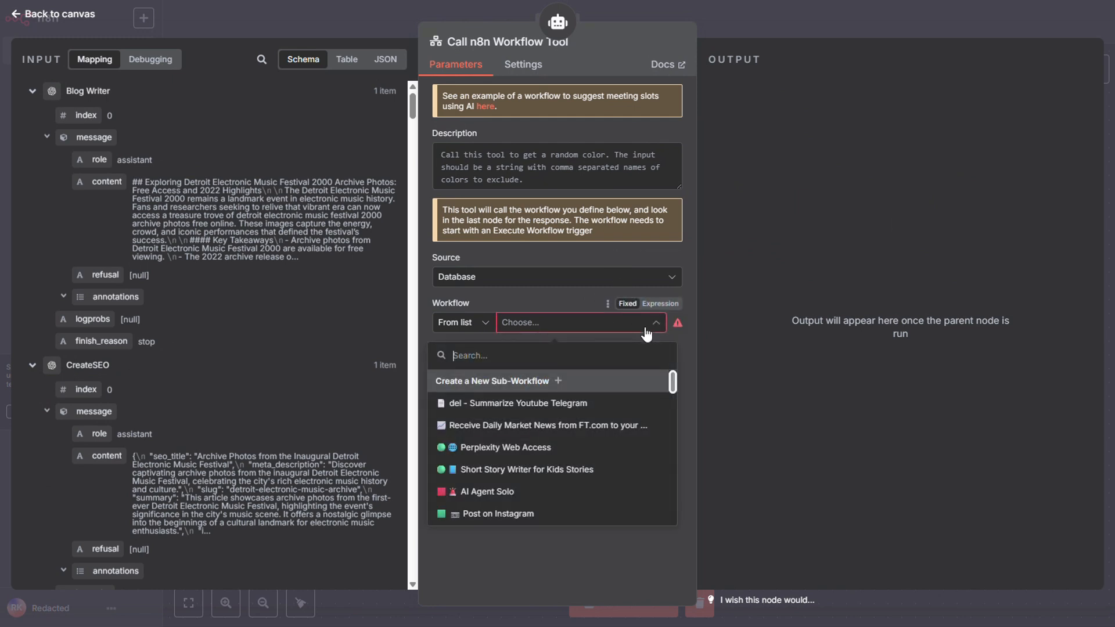
{"action": "left_click", "coordinate": [514, 452]}
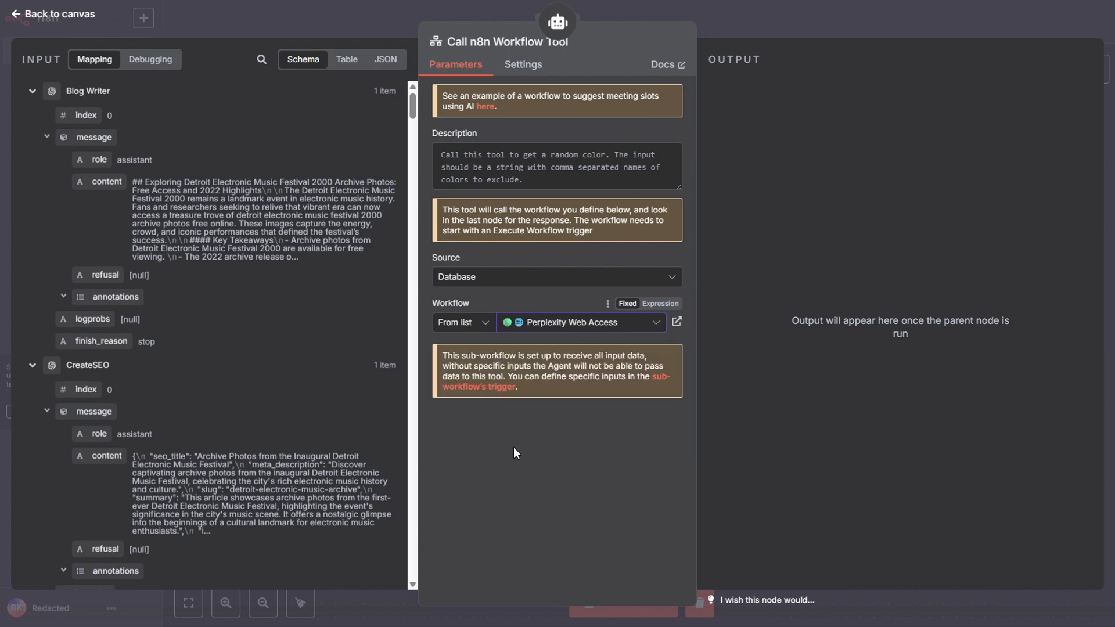
{"action": "key", "text": "Escape"}
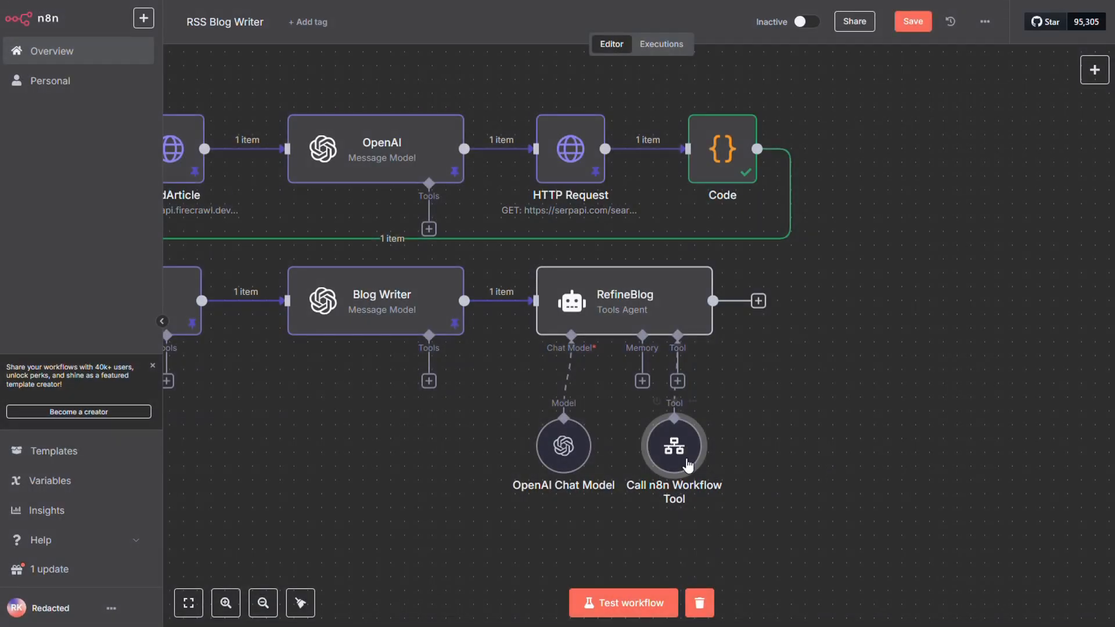
{"action": "left_click_drag", "start_coordinate": [572, 447], "coordinate": [572, 420]}
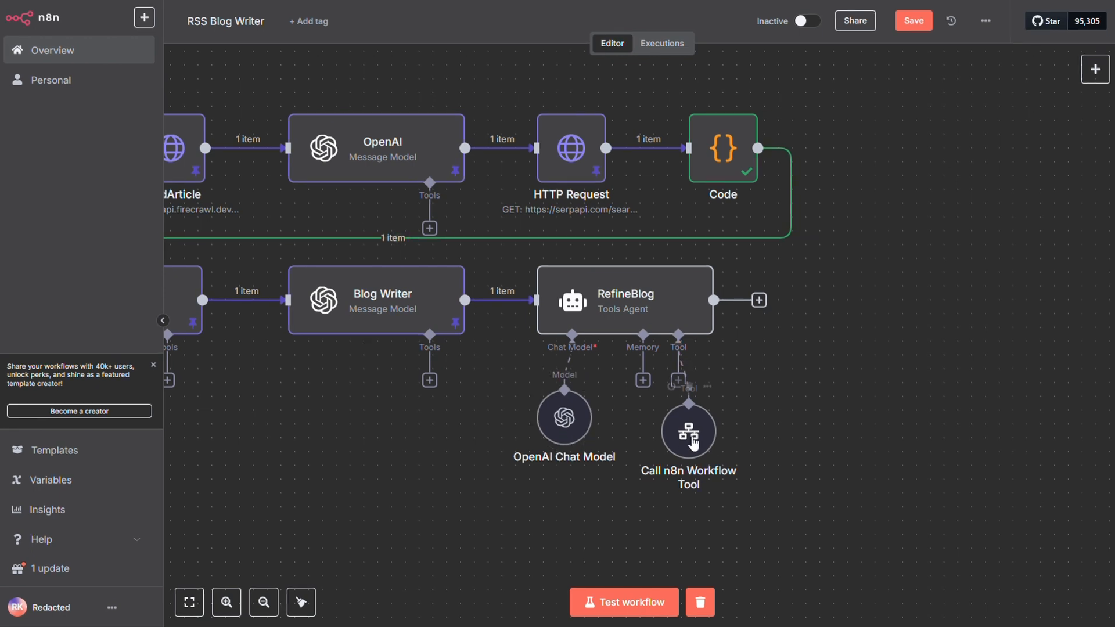
{"action": "left_click_drag", "start_coordinate": [709, 444], "coordinate": [708, 430]}
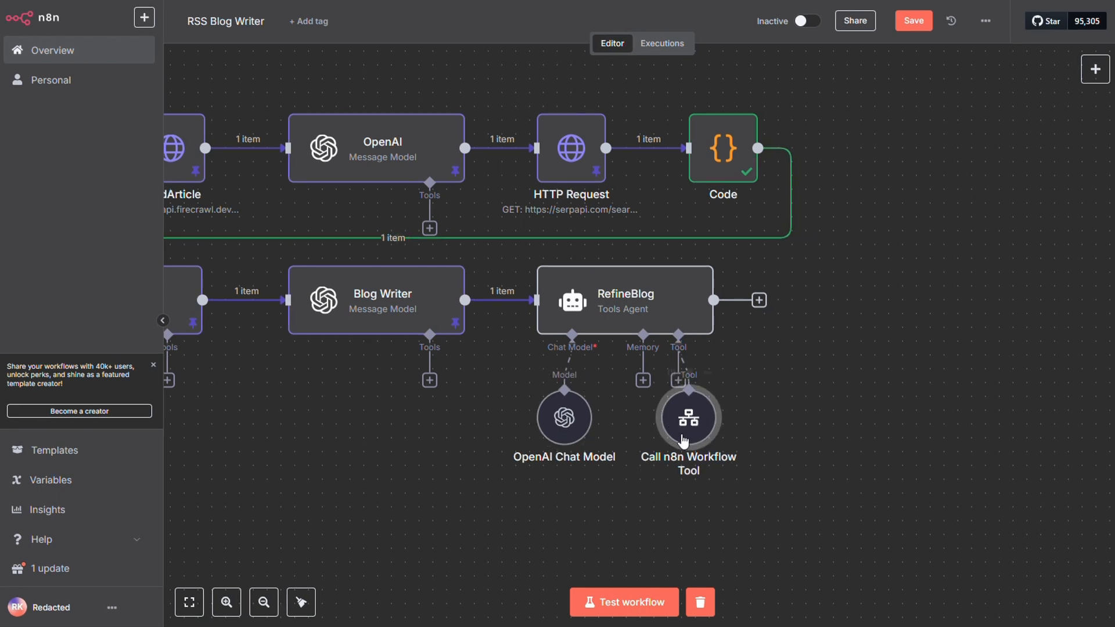
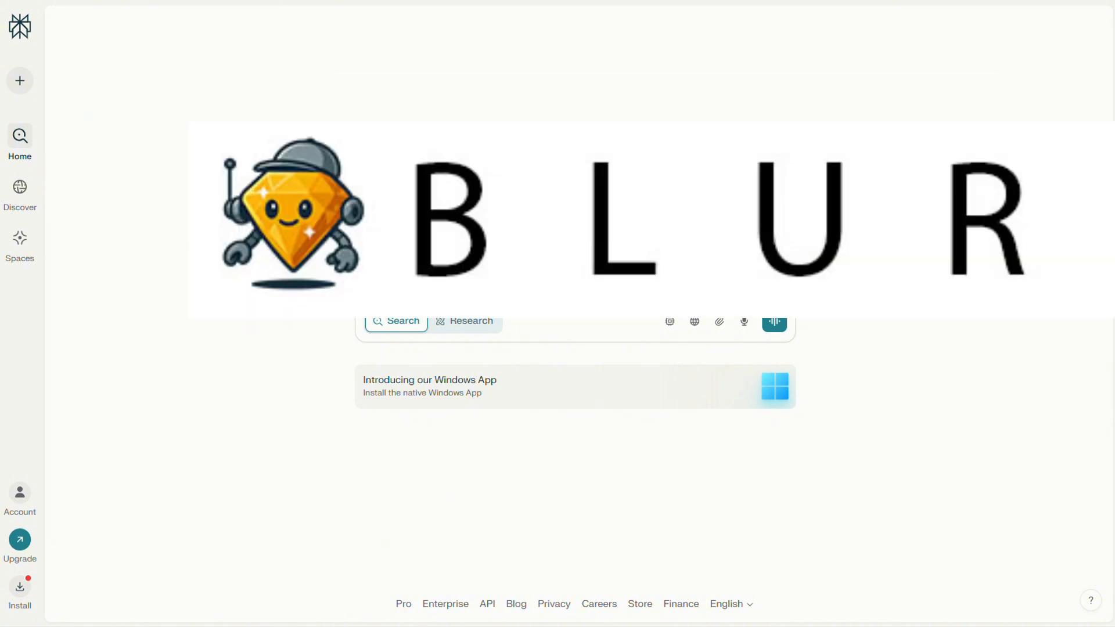
Search Perplexity for "what is a bannana".
{"action": "left_click", "coordinate": [535, 291]}
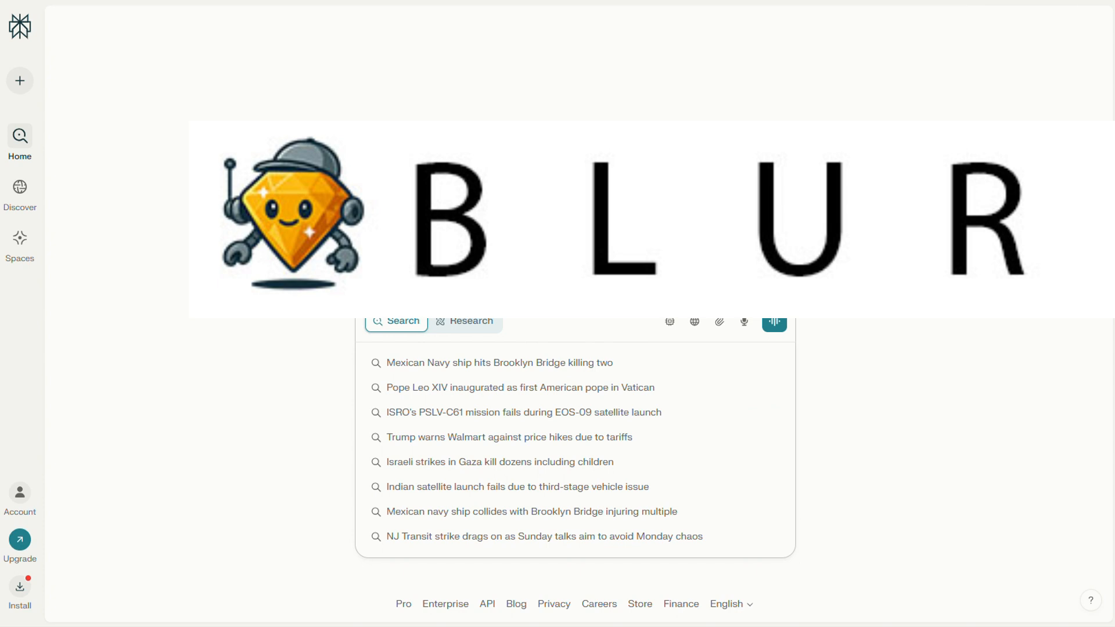
{"action": "left_click", "coordinate": [778, 192]}
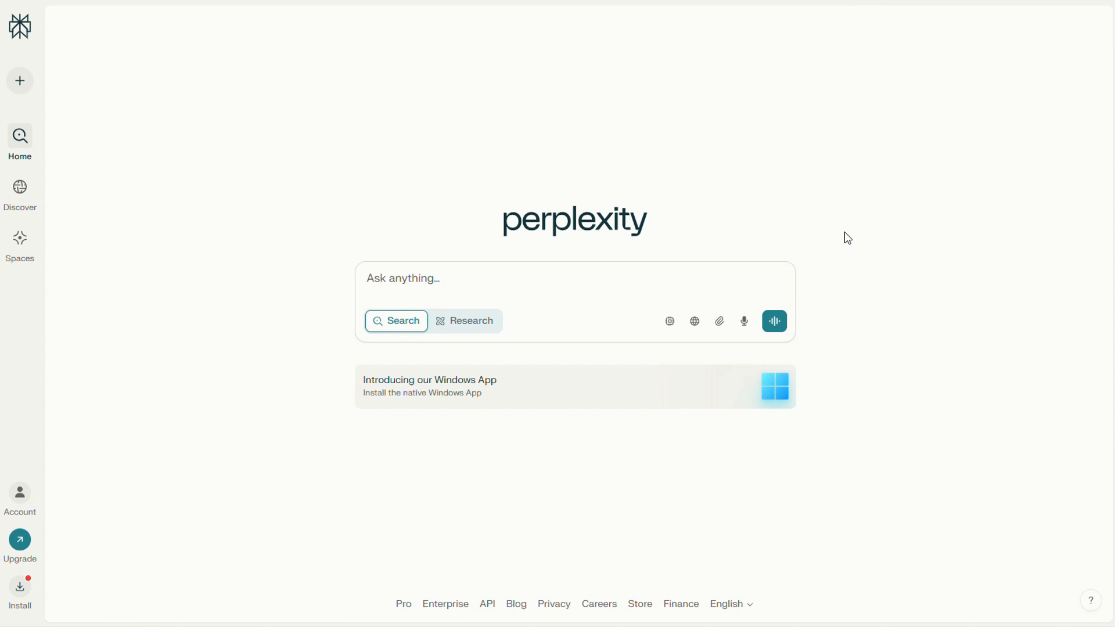
{"action": "left_click", "coordinate": [712, 270]}
{"action": "type", "text": "wha"}
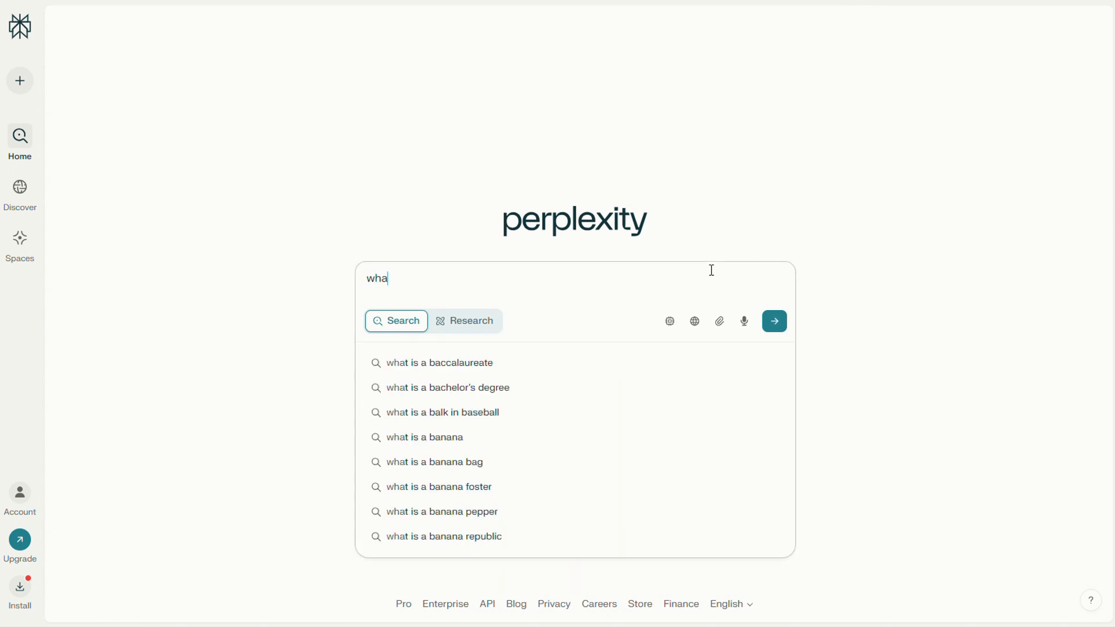
{"action": "type", "text": "t is a "}
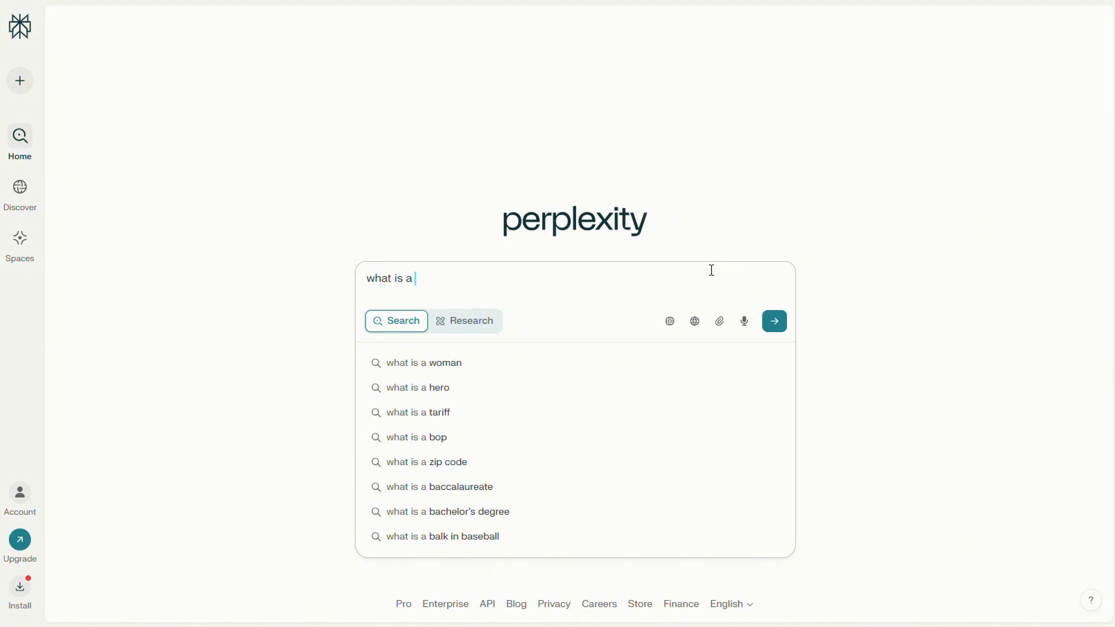
{"action": "type", "text": "bannana"}
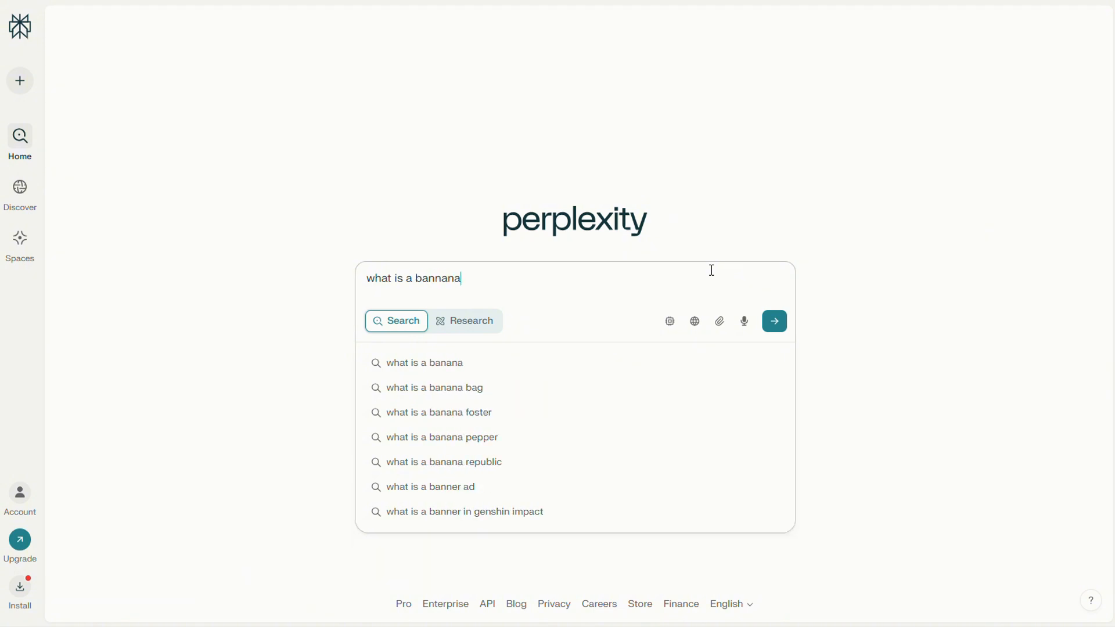
{"action": "key", "text": "Return"}
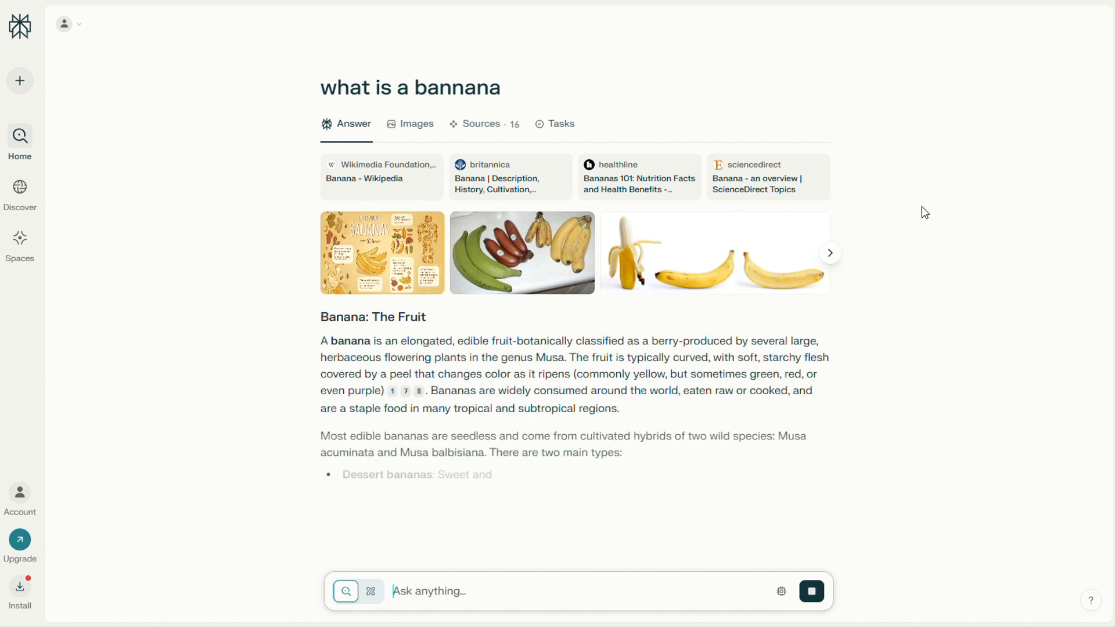
Examine the cited sources, the answer text and the image results for the banana question.
{"action": "mouse_move", "coordinate": [423, 394]}
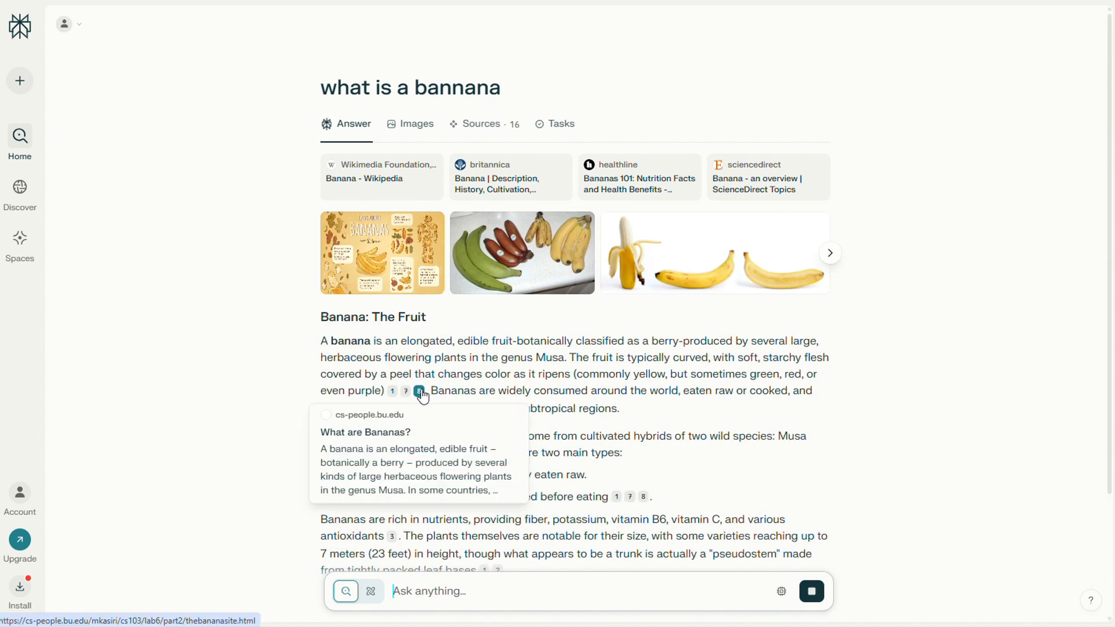
{"action": "mouse_move", "coordinate": [630, 497]}
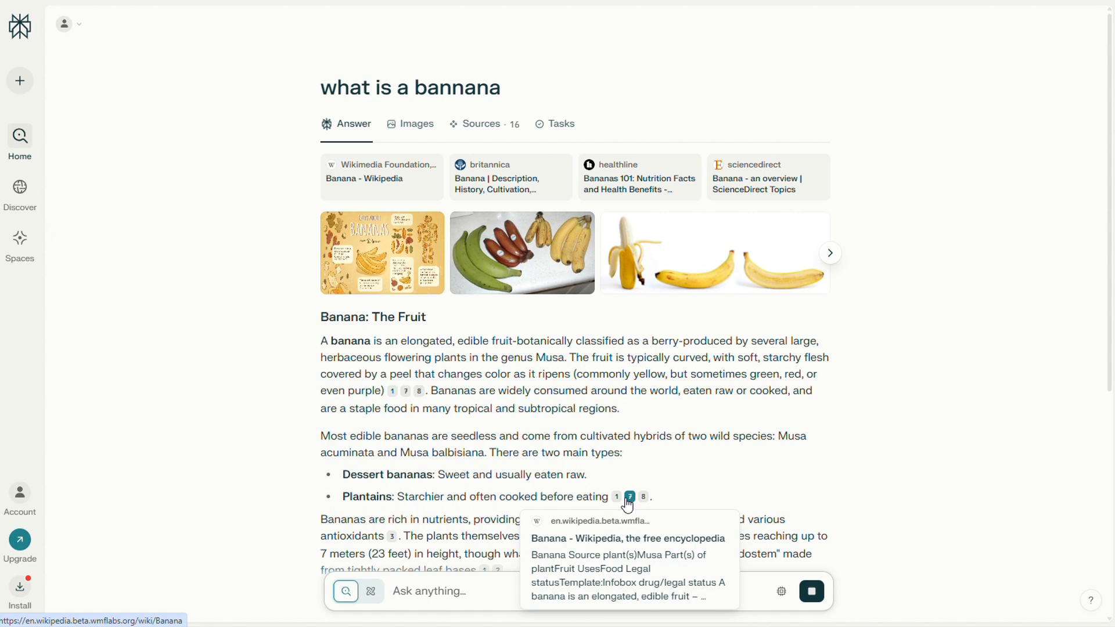
{"action": "scroll", "coordinate": [701, 374], "scroll_direction": "down", "scroll_amount": 5}
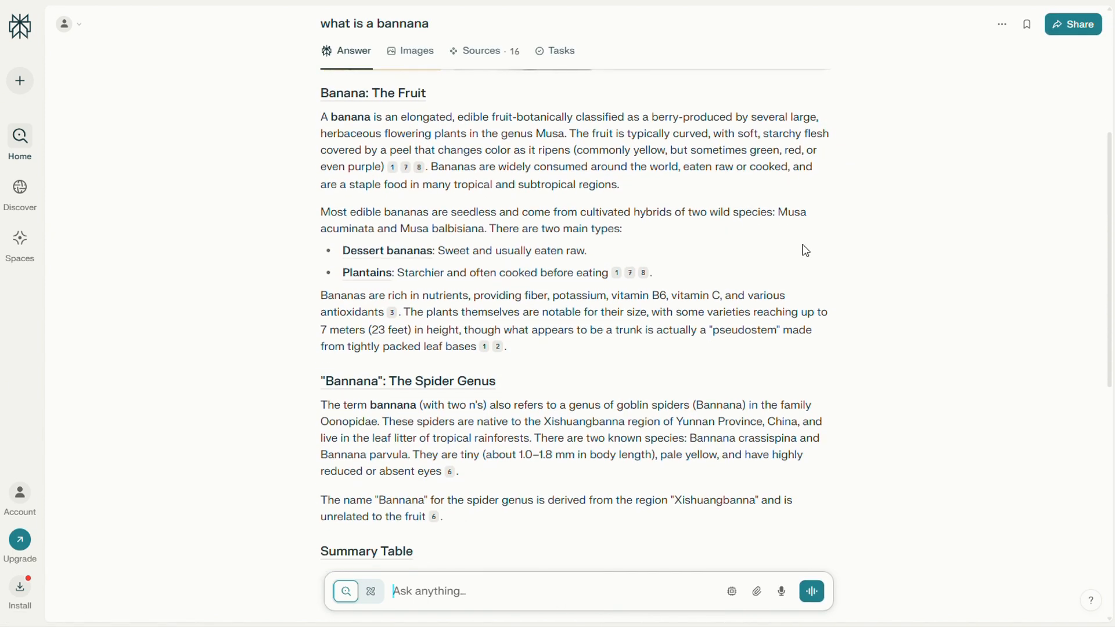
{"action": "scroll", "coordinate": [803, 246], "scroll_direction": "up", "scroll_amount": 2}
{"action": "scroll", "coordinate": [813, 256], "scroll_direction": "up", "scroll_amount": 3}
{"action": "left_click", "coordinate": [831, 318]}
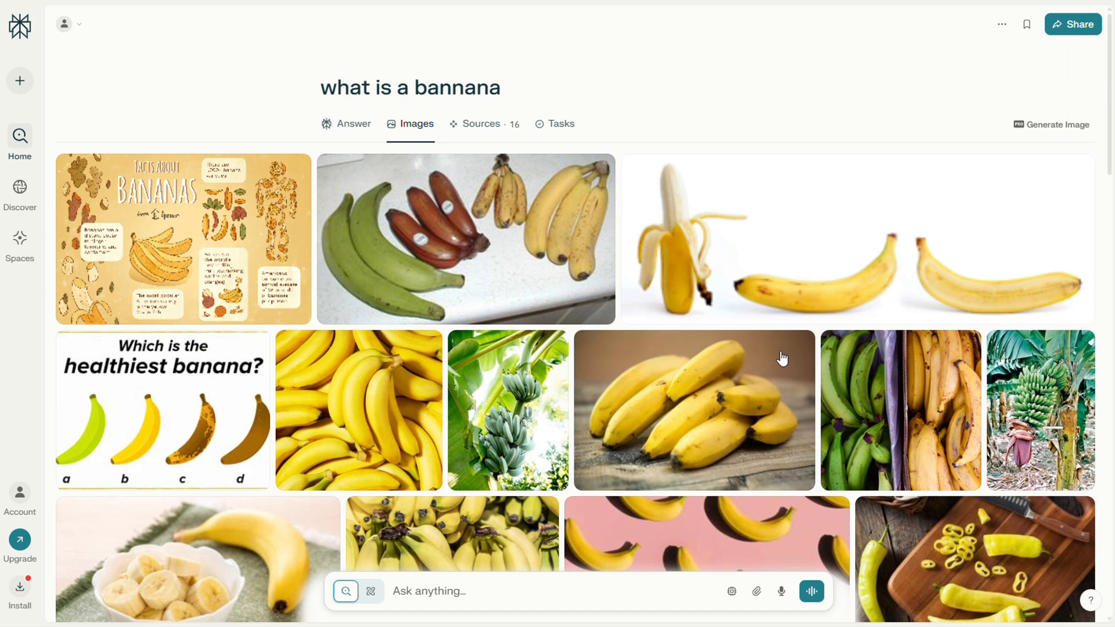
Create a new API key in the Perplexity account settings and open that key's options.
{"action": "left_click", "coordinate": [17, 497]}
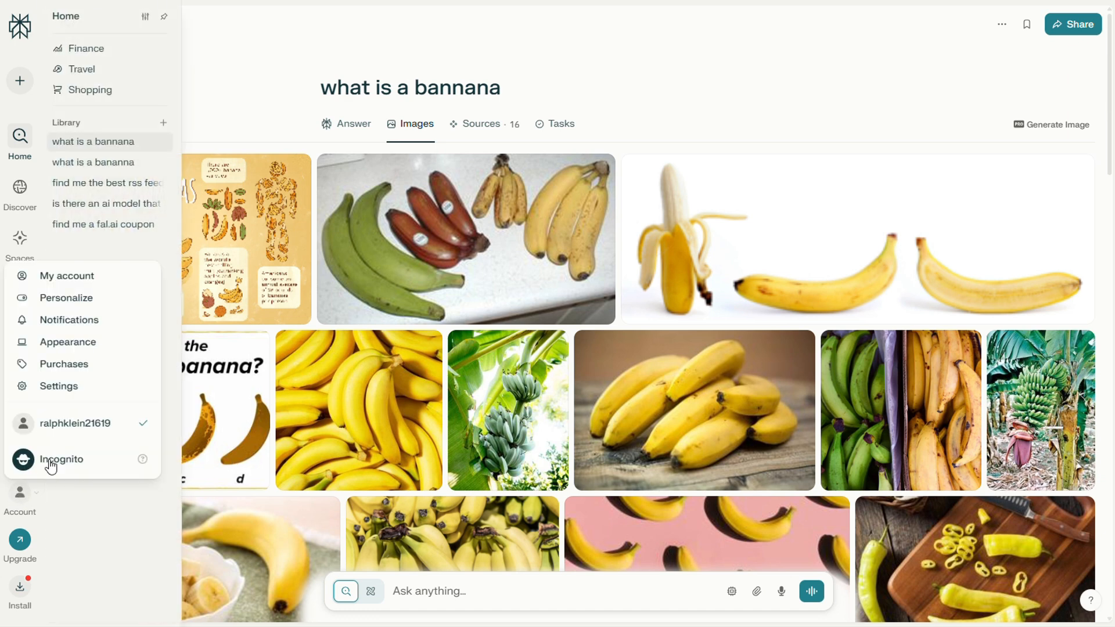
{"action": "left_click", "coordinate": [59, 387]}
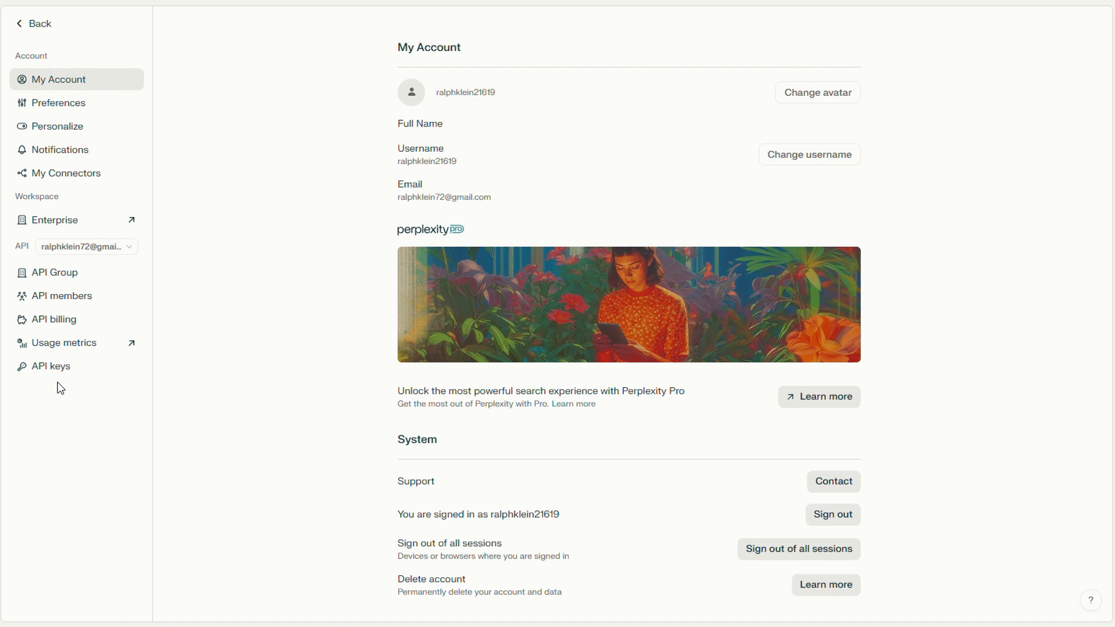
{"action": "left_click", "coordinate": [54, 371]}
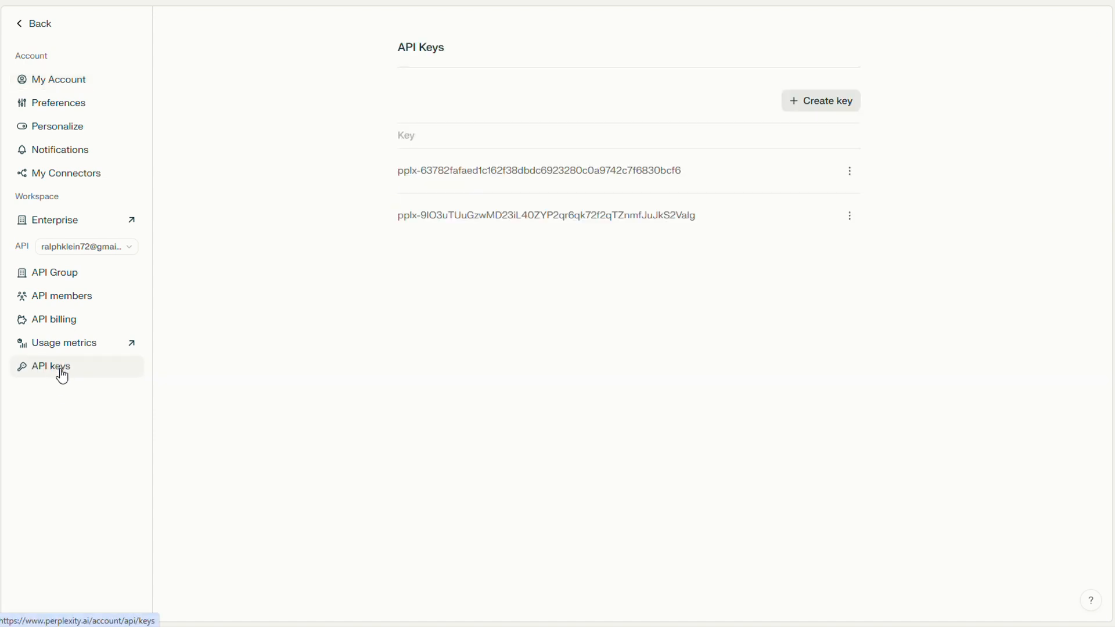
{"action": "left_click", "coordinate": [827, 106]}
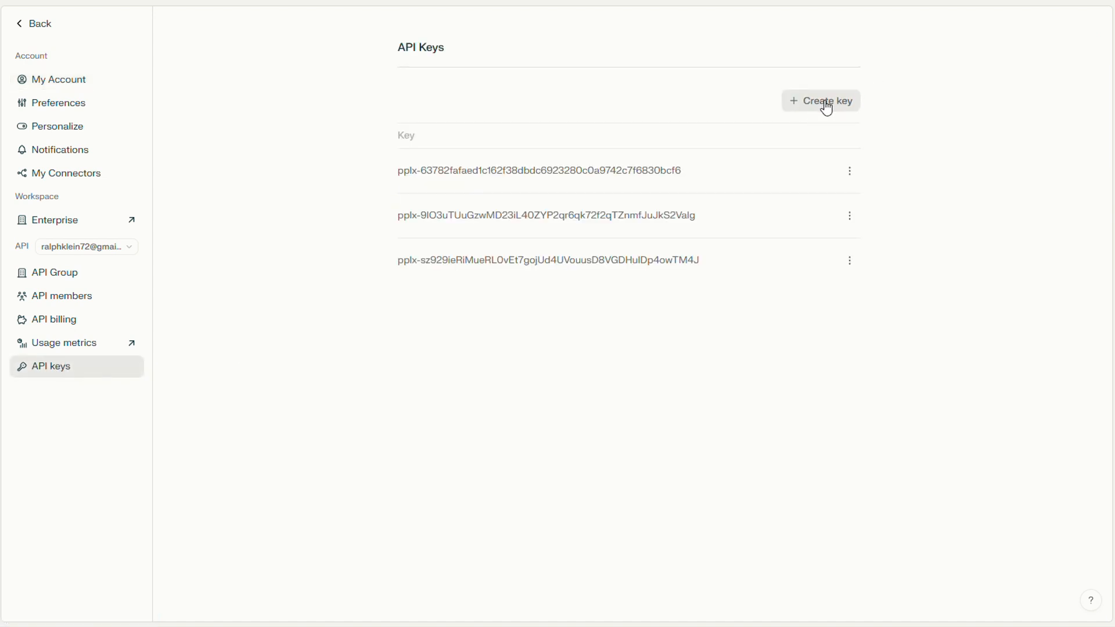
{"action": "left_click", "coordinate": [850, 262]}
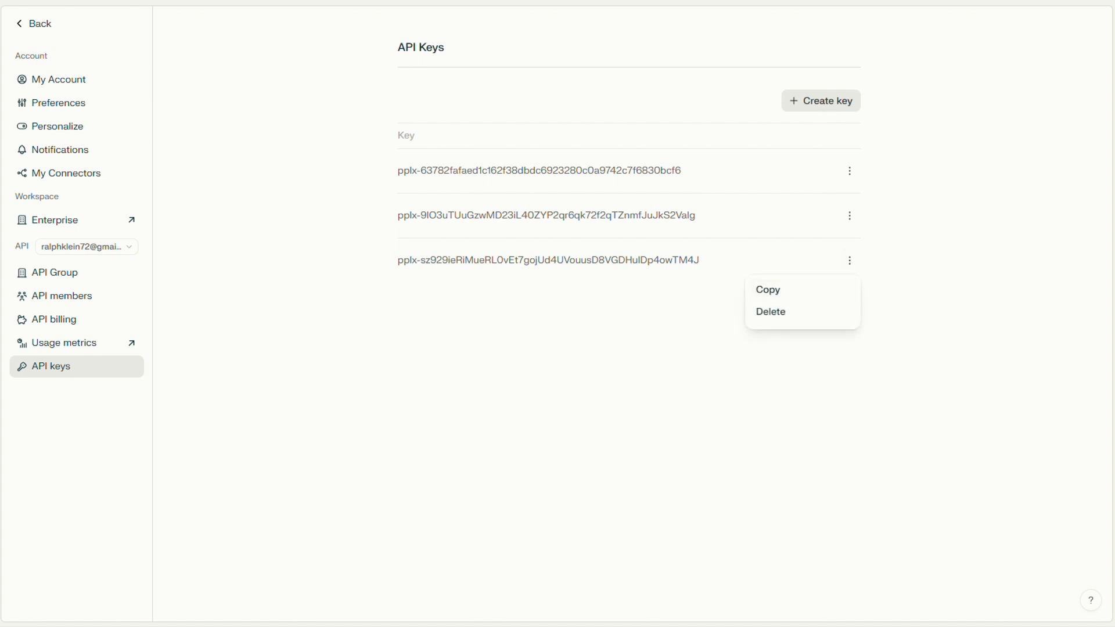
Switch to the empty n8n workflow, add a When Executed by Another Workflow trigger and change its input data mode.
{"action": "left_click", "coordinate": [232, 1]}
{"action": "left_click", "coordinate": [625, 324]}
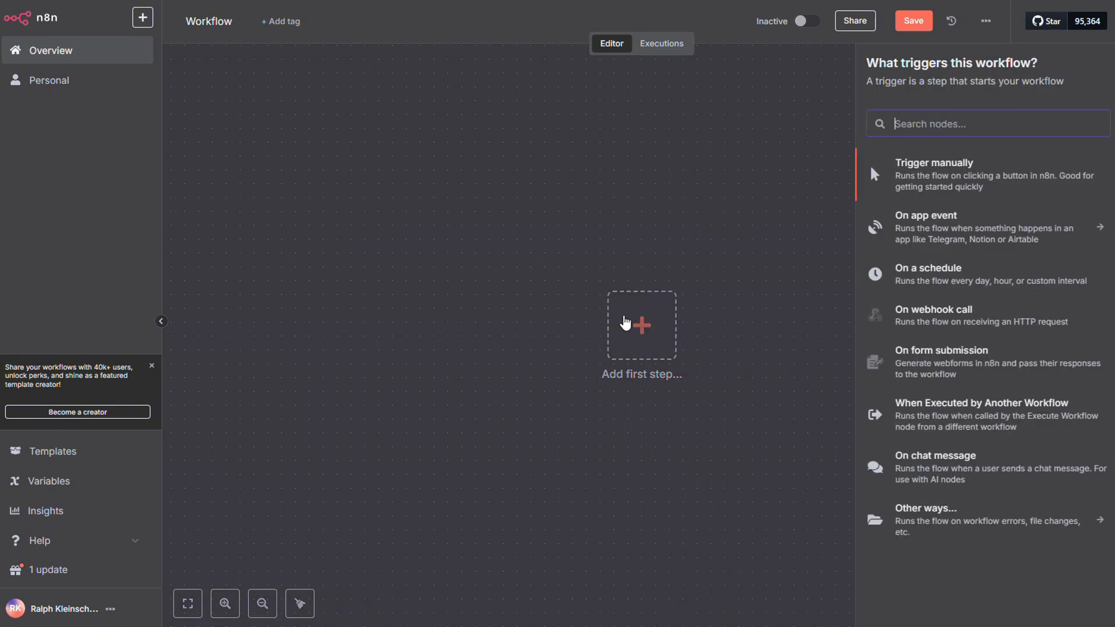
{"action": "type", "text": "e"}
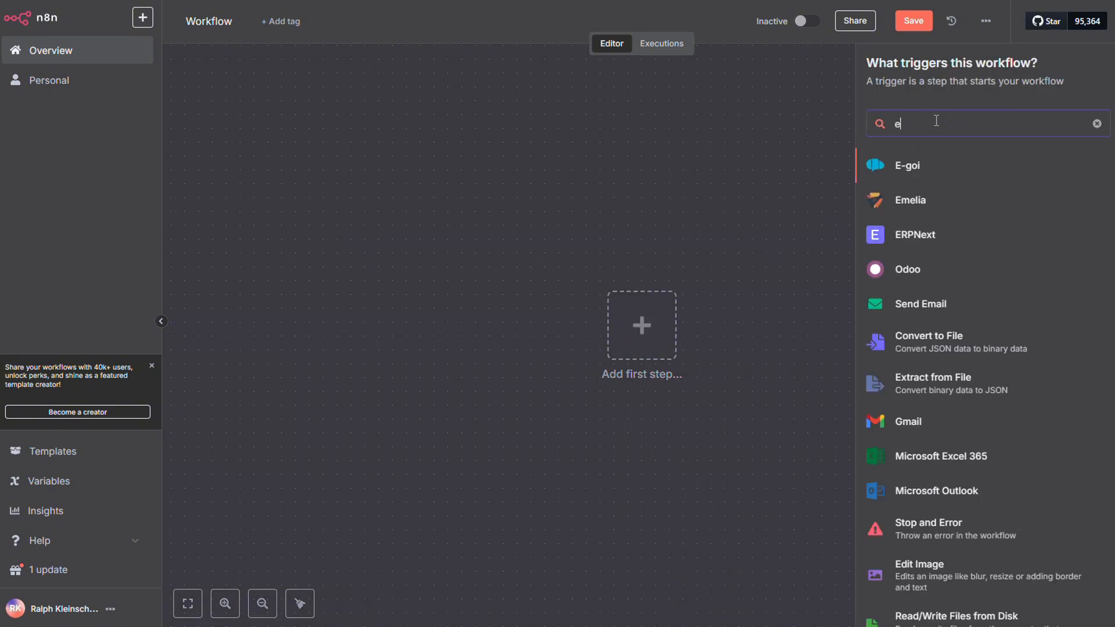
{"action": "type", "text": "xec"}
{"action": "left_click", "coordinate": [985, 277]}
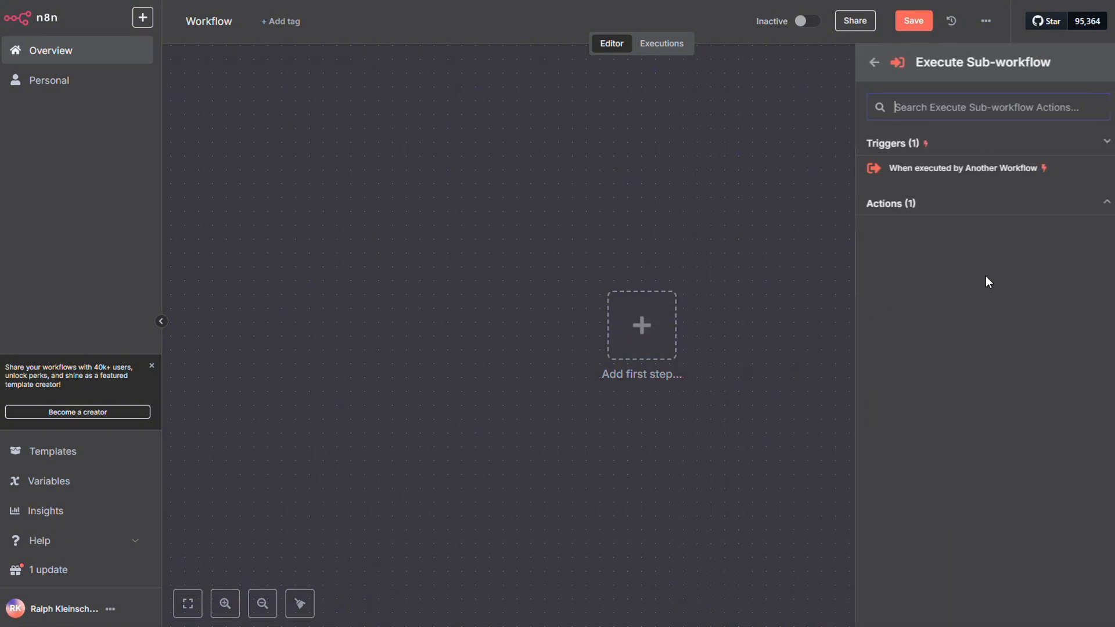
{"action": "left_click", "coordinate": [939, 170]}
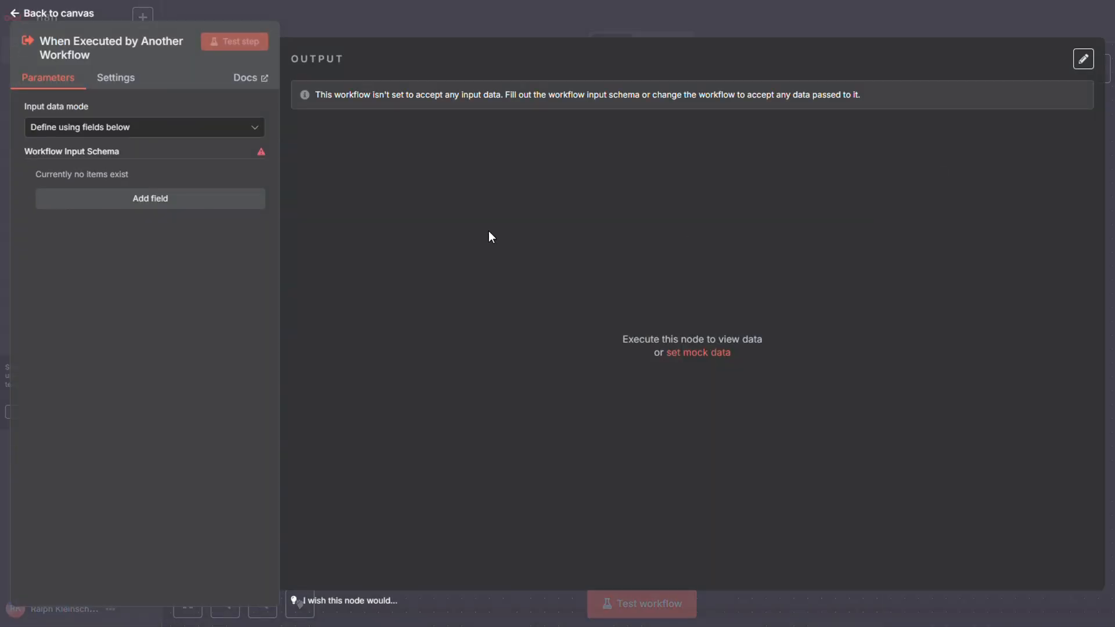
{"action": "left_click", "coordinate": [170, 131]}
{"action": "left_click", "coordinate": [155, 242]}
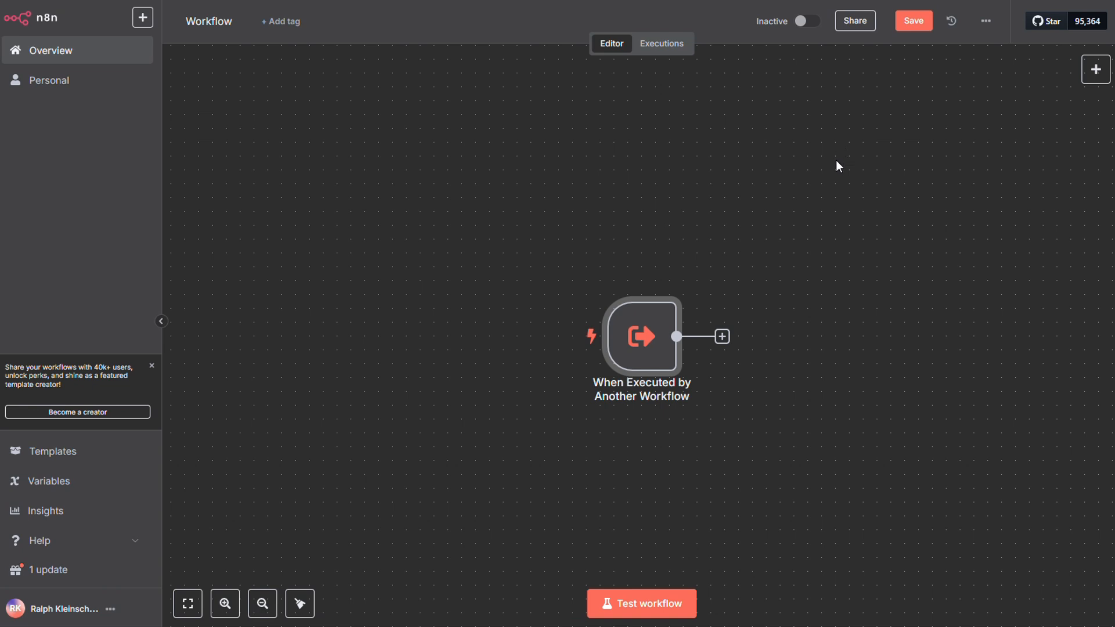
Add a Code node with its default settings after the When Executed by Another Workflow trigger.
{"action": "left_click", "coordinate": [722, 338]}
{"action": "type", "text": "co"}
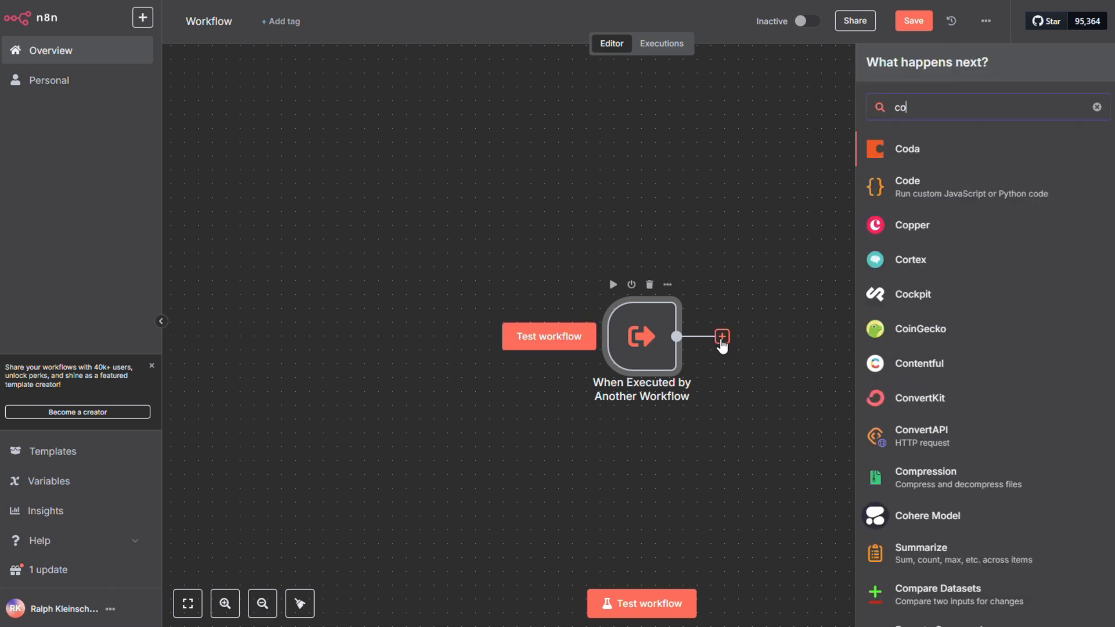
{"action": "type", "text": "de"}
{"action": "left_click", "coordinate": [923, 145]}
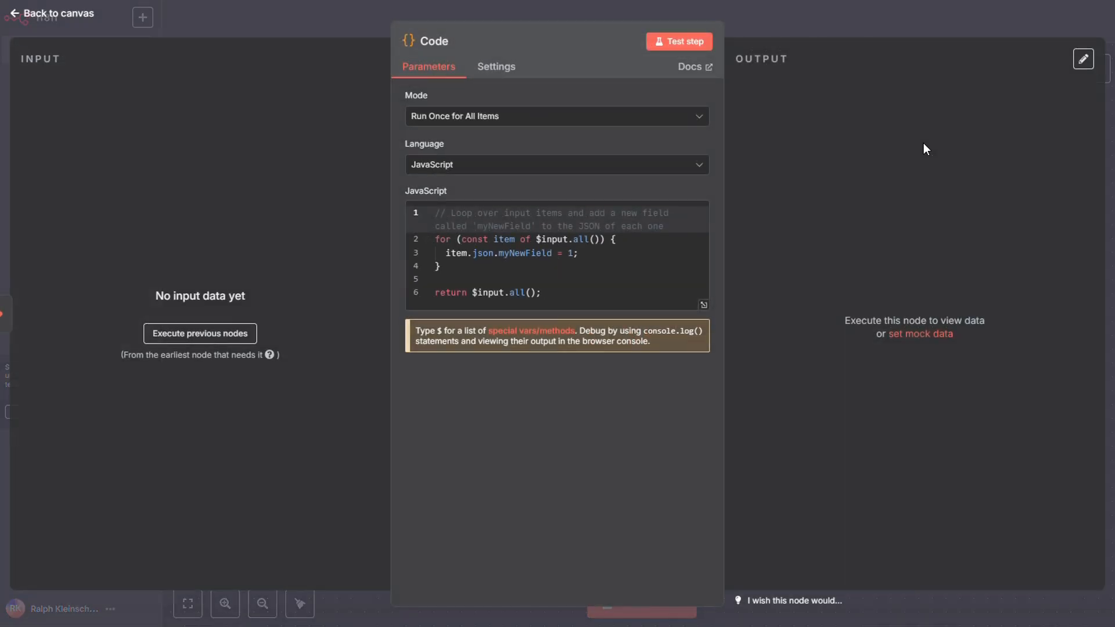
{"action": "left_click", "coordinate": [763, 21]}
Replace the default name of the new sub-workflow.
{"action": "left_click", "coordinate": [210, 22]}
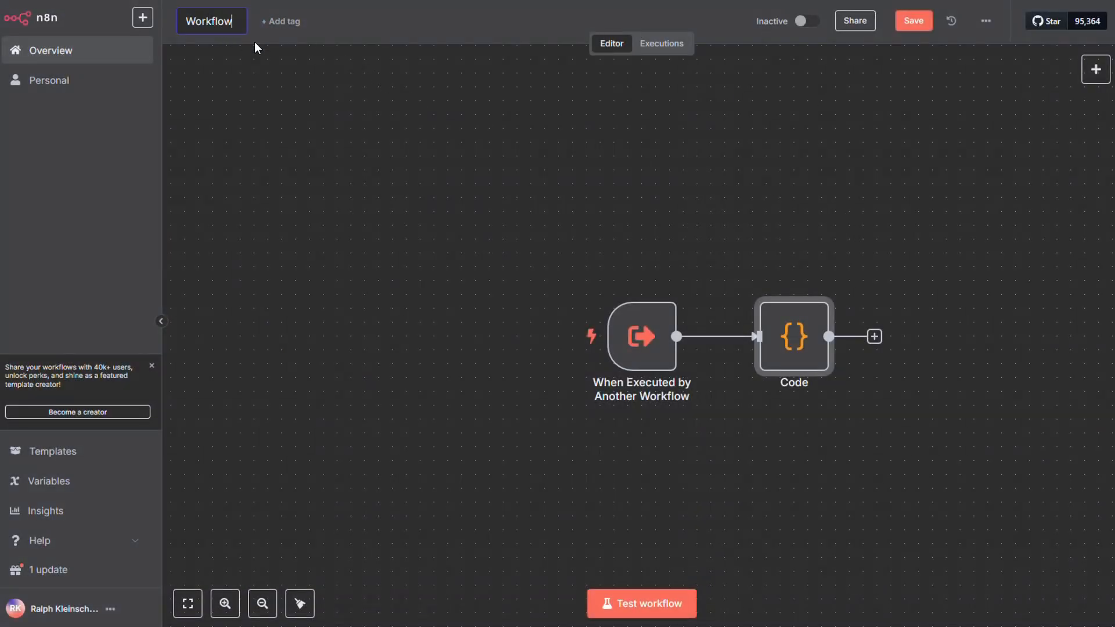
{"action": "key", "text": "BackSpace"}
{"action": "key", "text": "BackSpace"}
{"action": "key", "text": "BackSpace"}
{"action": "key", "text": "BackSpace"}
{"action": "key", "text": "BackSpace"}
{"action": "key", "text": "BackSpace"}
{"action": "key", "text": "BackSpace"}
{"action": "key", "text": "BackSpace"}
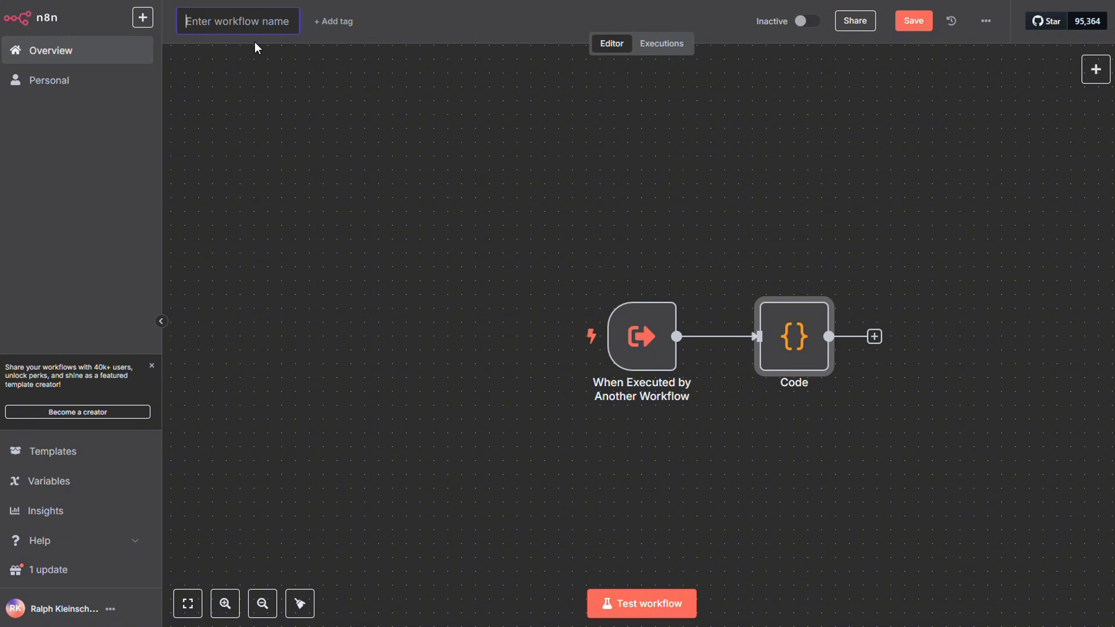
{"action": "type", "text": "xxxxxx"}
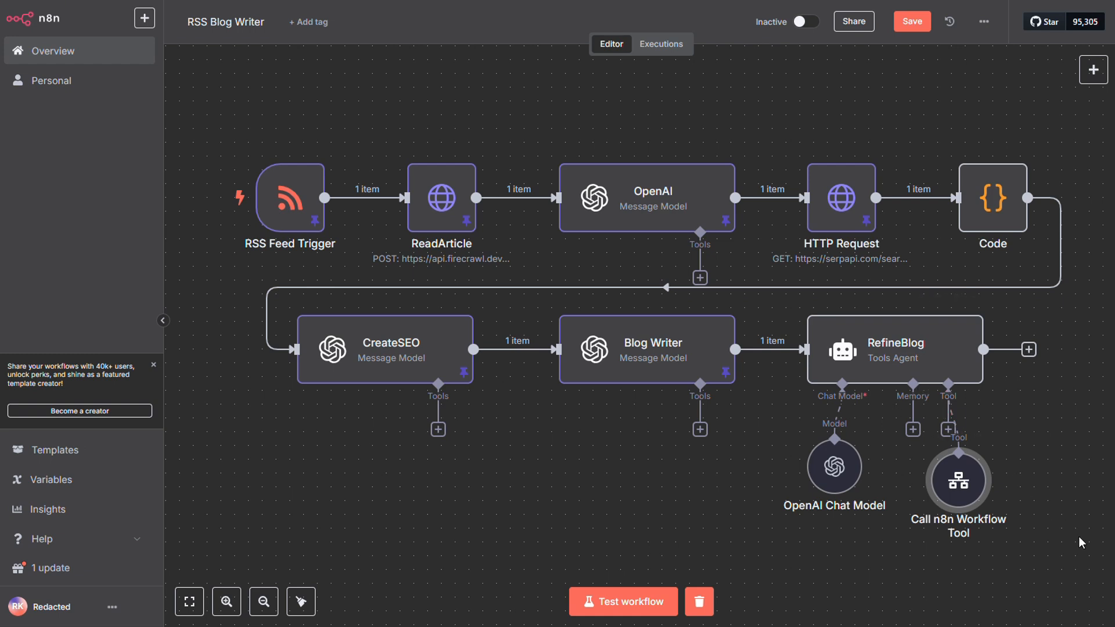
Duplicate RefineBlog with its chat model and workflow tool in RSS Blog Writer, and place the copies below the Blog Writer node.
{"action": "left_click_drag", "start_coordinate": [1082, 543], "coordinate": [774, 318]}
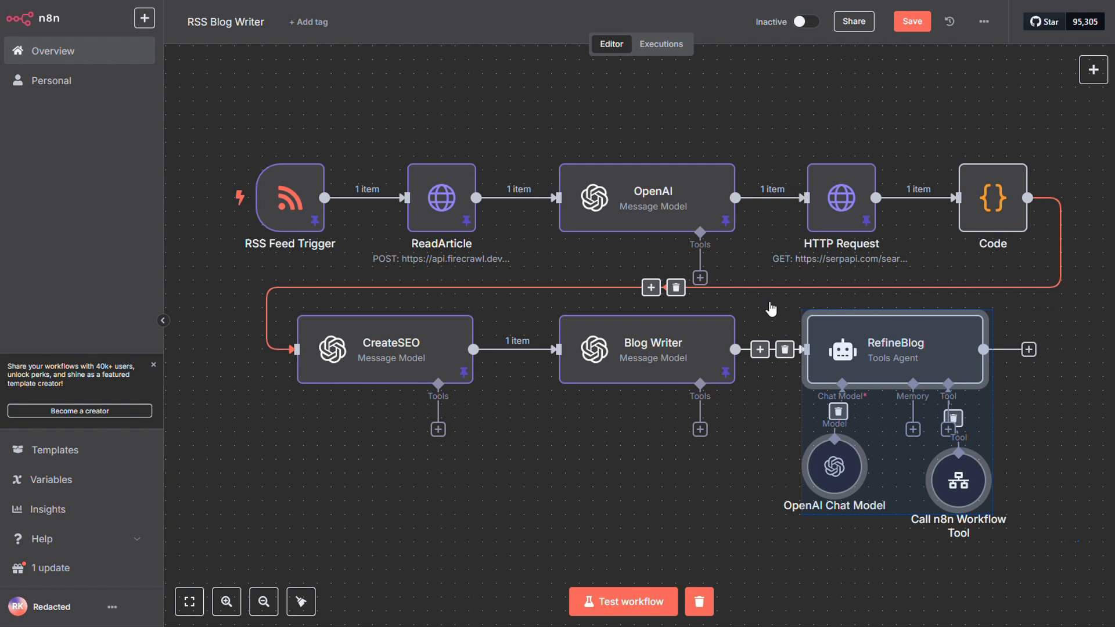
{"action": "key", "text": "ctrl+c"}
{"action": "key", "text": "ctrl+v"}
{"action": "scroll", "coordinate": [848, 356], "scroll_direction": "down", "scroll_amount": 3}
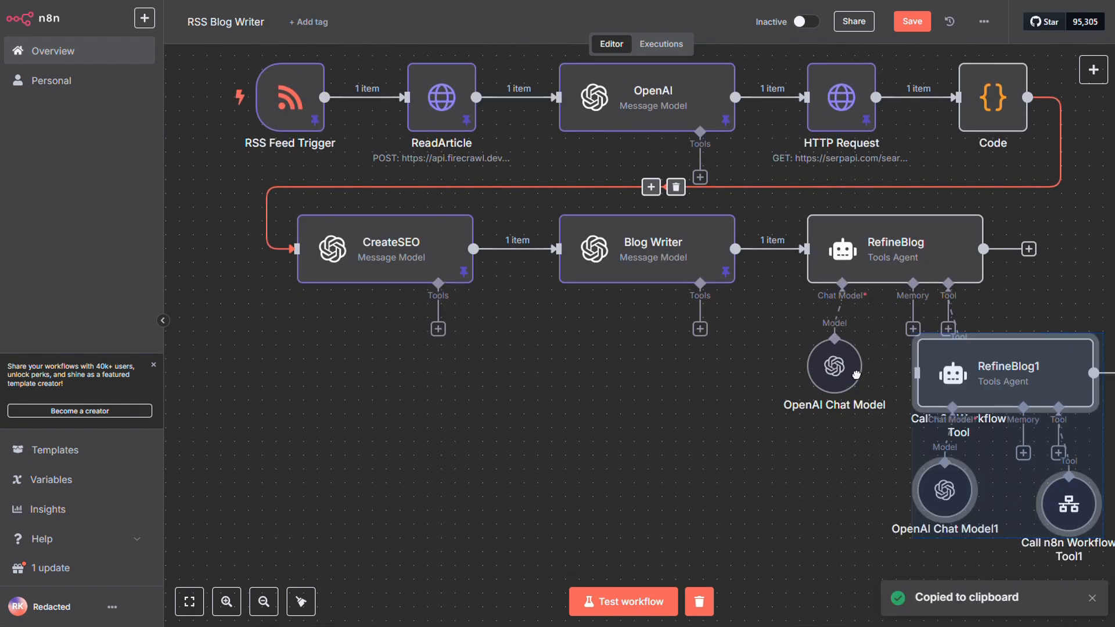
{"action": "left_click_drag", "start_coordinate": [857, 374], "coordinate": [510, 403]}
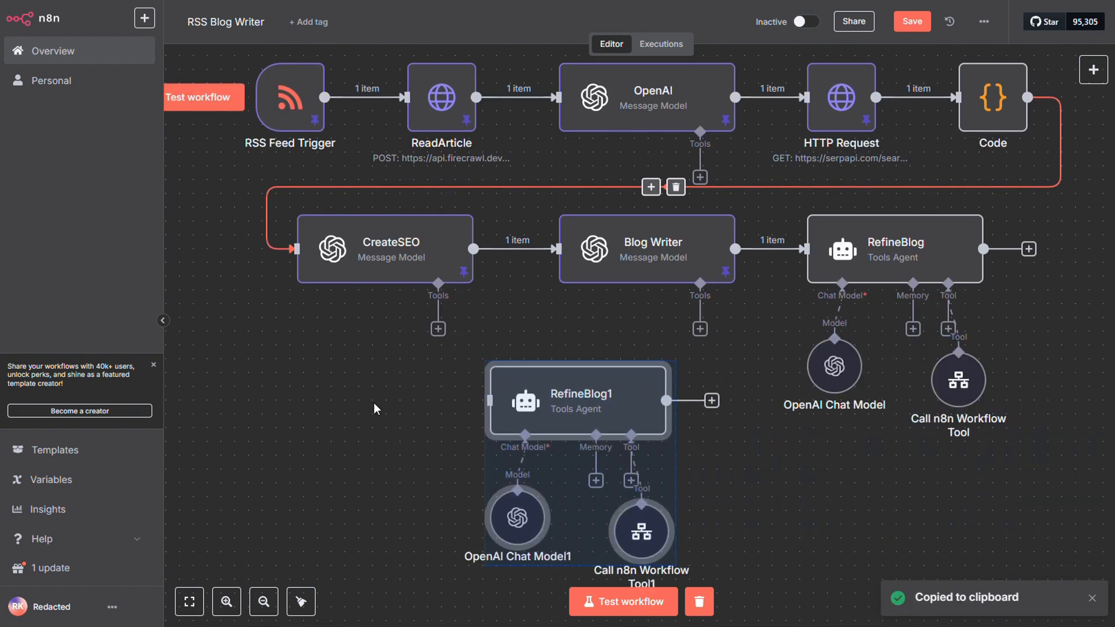
Deactivate the RSS Feed Trigger and connect a new Manual Trigger to the RefineBlog1 agent.
{"action": "right_click", "coordinate": [284, 101]}
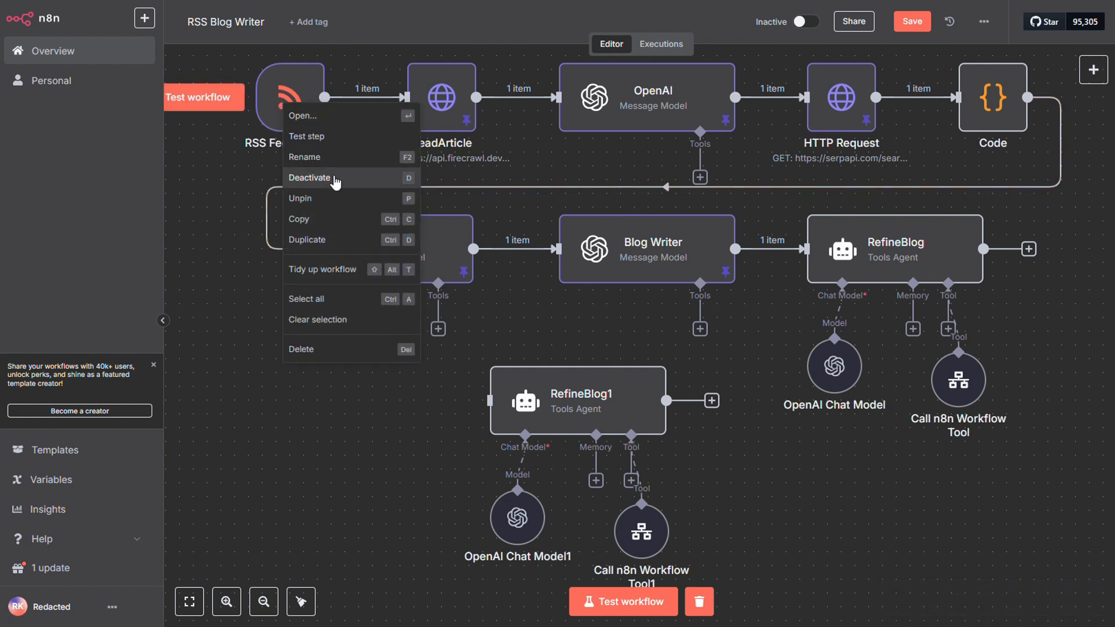
{"action": "left_click", "coordinate": [336, 182]}
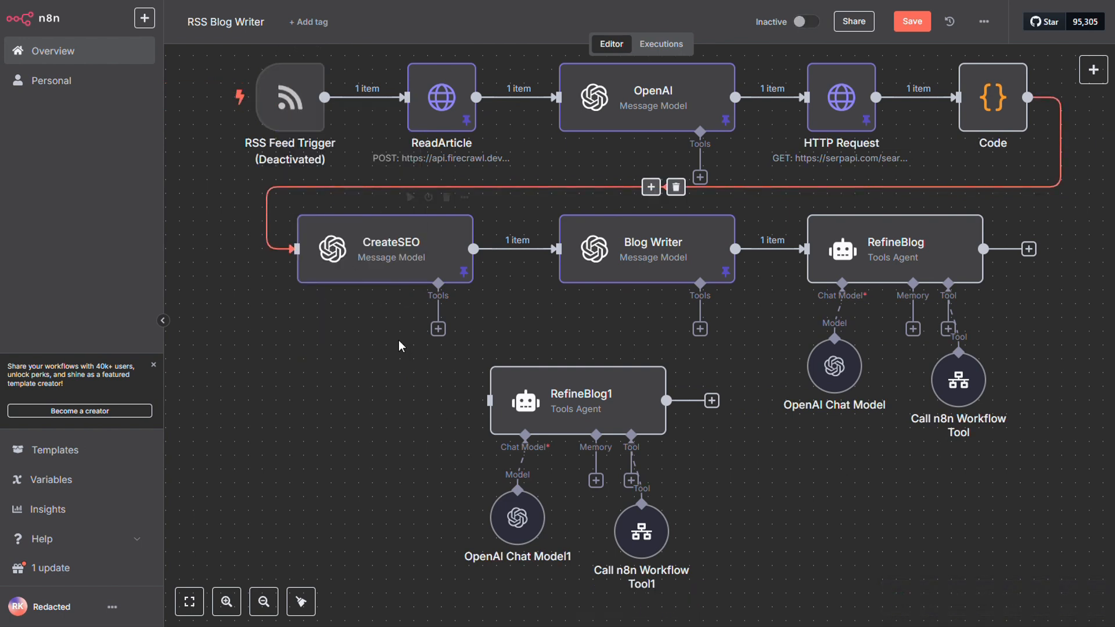
{"action": "left_click", "coordinate": [1100, 74]}
{"action": "type", "text": "manu"}
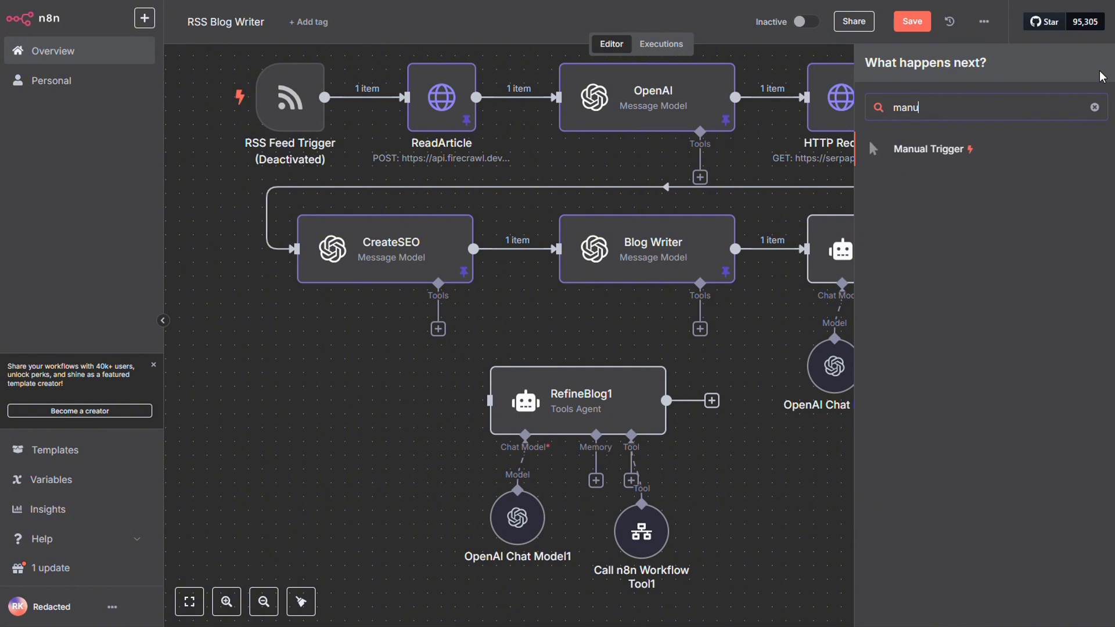
{"action": "left_click", "coordinate": [941, 150]}
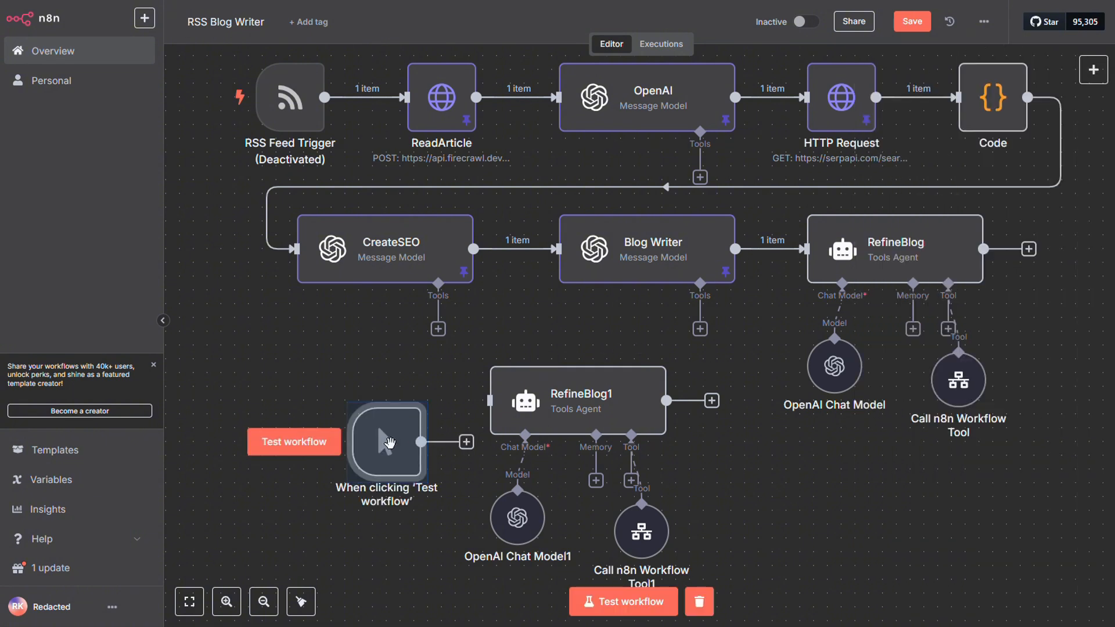
{"action": "left_click_drag", "start_coordinate": [438, 434], "coordinate": [490, 401]}
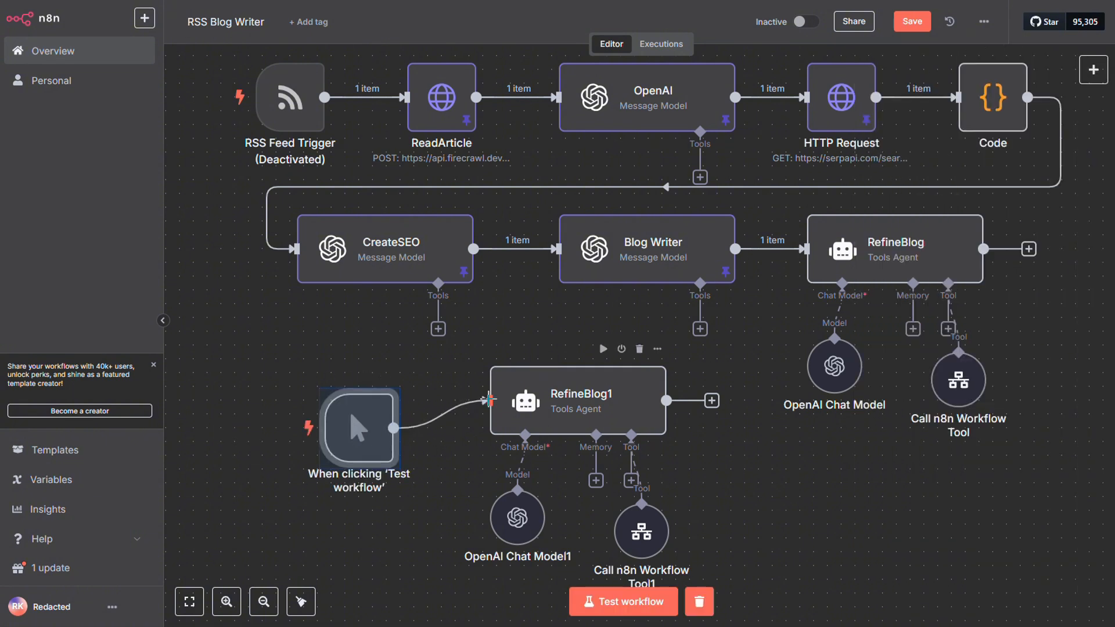
Remove the System Message option from RefineBlog1 and replace its user prompt with "Search for the meaning of banana.".
{"action": "double_click", "coordinate": [585, 408]}
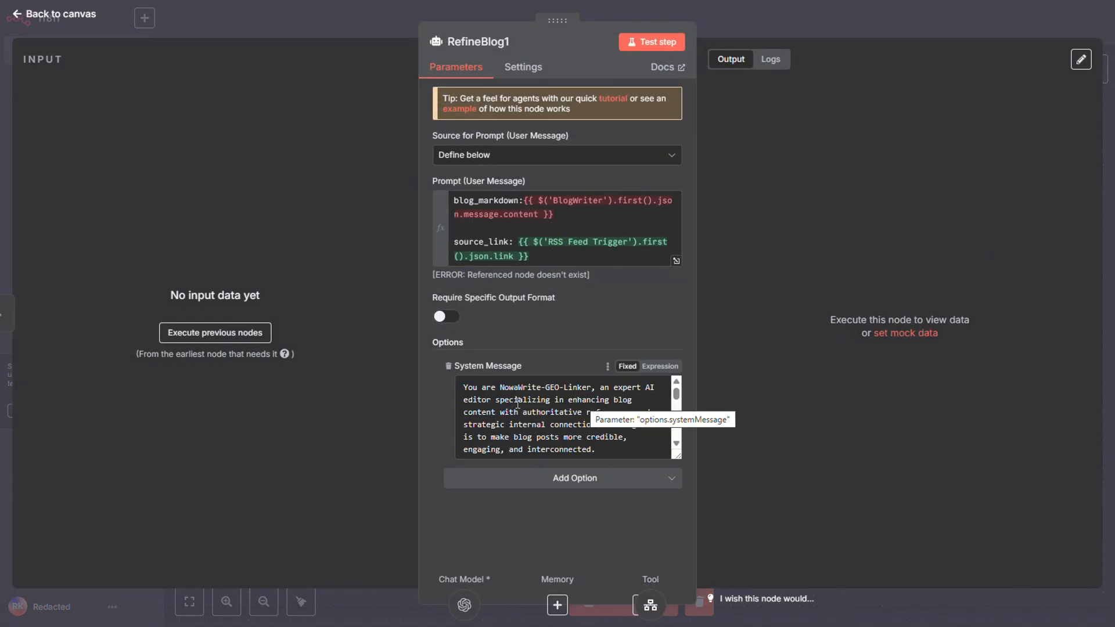
{"action": "left_click", "coordinate": [449, 368]}
{"action": "left_click", "coordinate": [646, 225]}
{"action": "key", "text": "ctrl+a"}
{"action": "key", "text": "ctrl+v"}
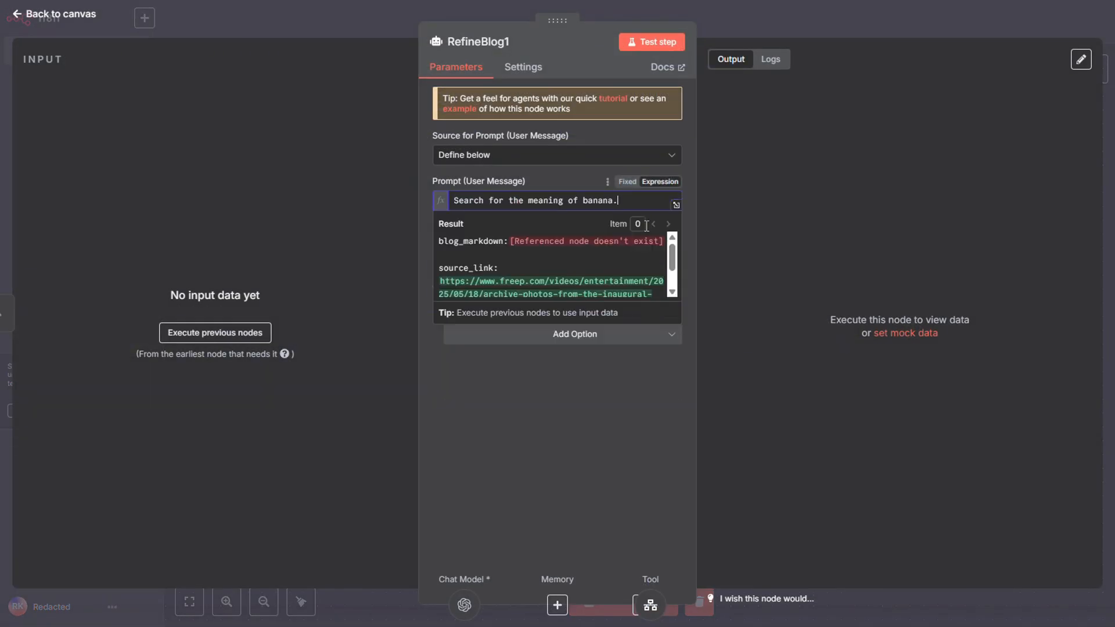
Point RefineBlog1's Call n8n Workflow Tool1 at the xxxxxxx workflow and run the RefineBlog1 agent.
{"action": "left_click", "coordinate": [649, 613]}
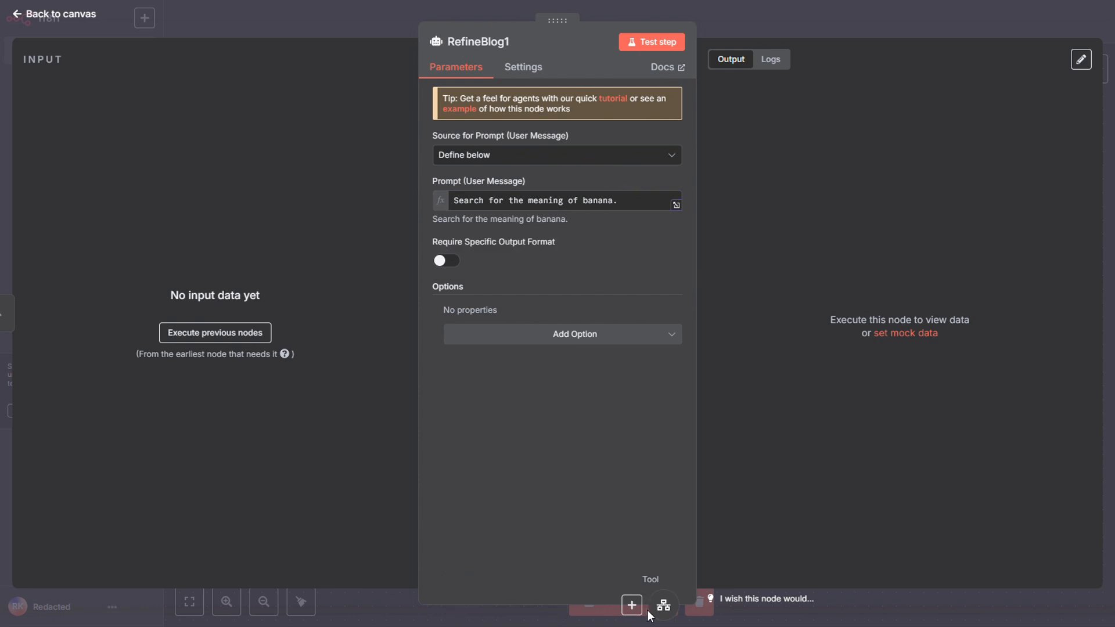
{"action": "left_click", "coordinate": [663, 607]}
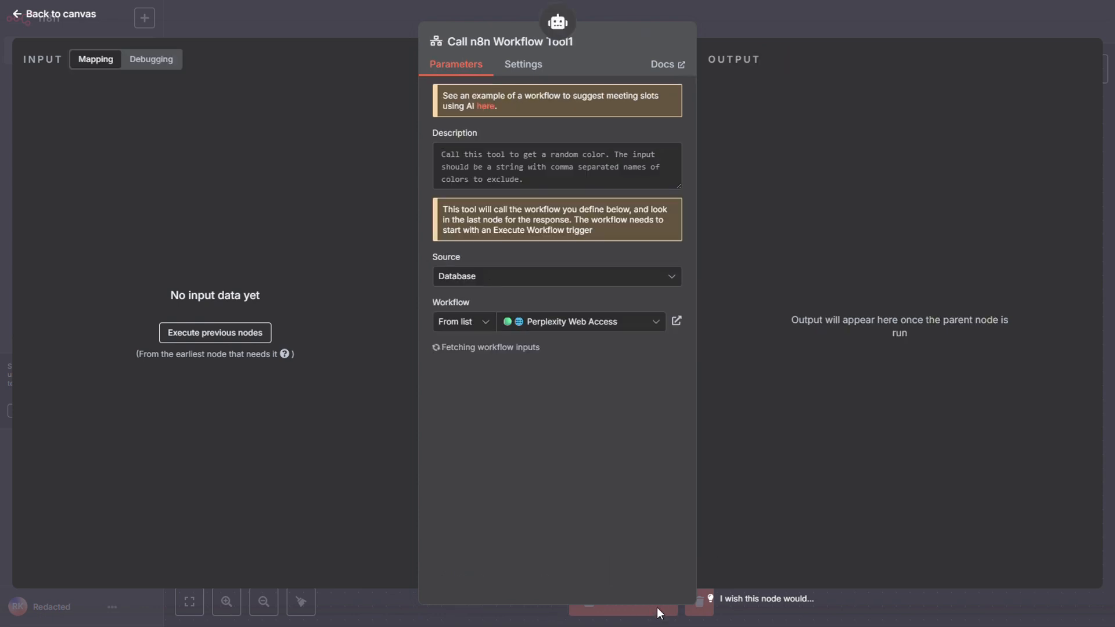
{"action": "left_click", "coordinate": [623, 321]}
{"action": "type", "text": "xx"}
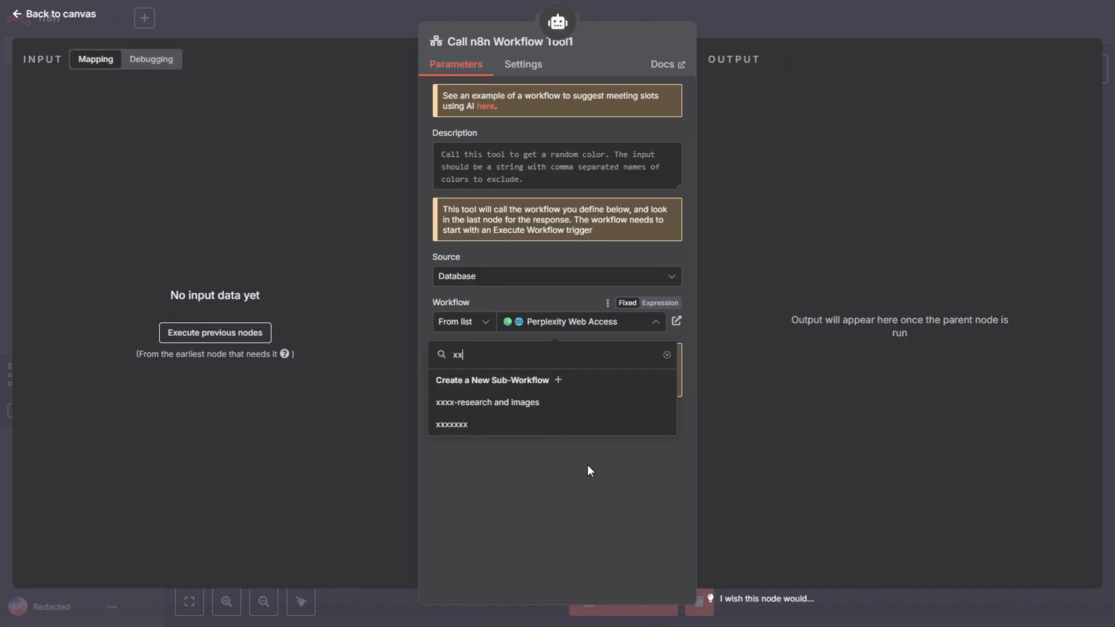
{"action": "left_click", "coordinate": [494, 424]}
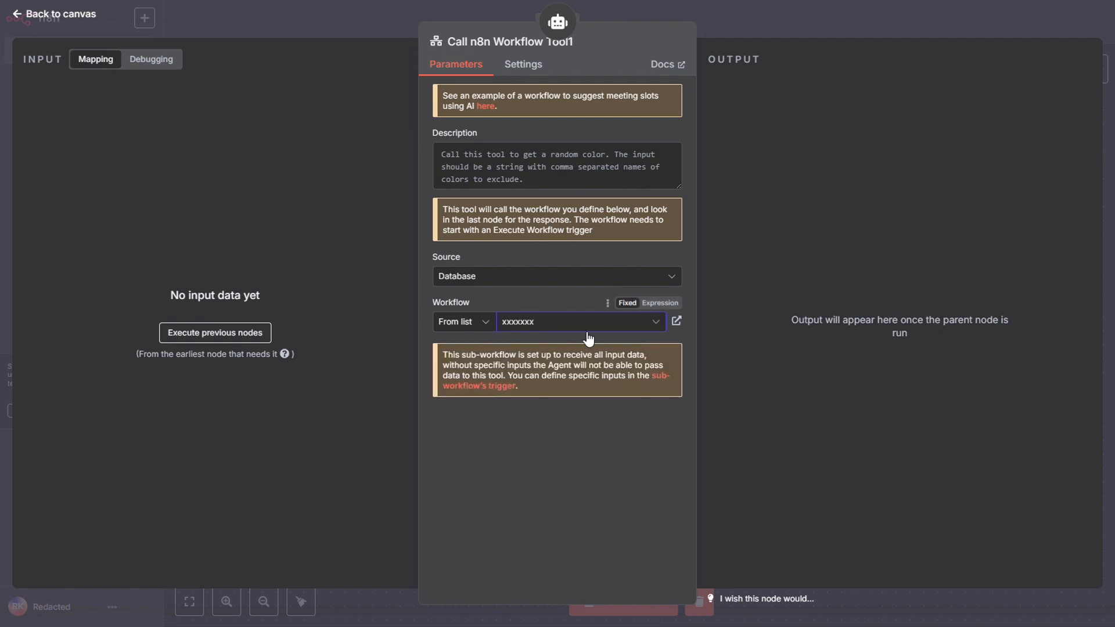
{"action": "left_click", "coordinate": [794, 28]}
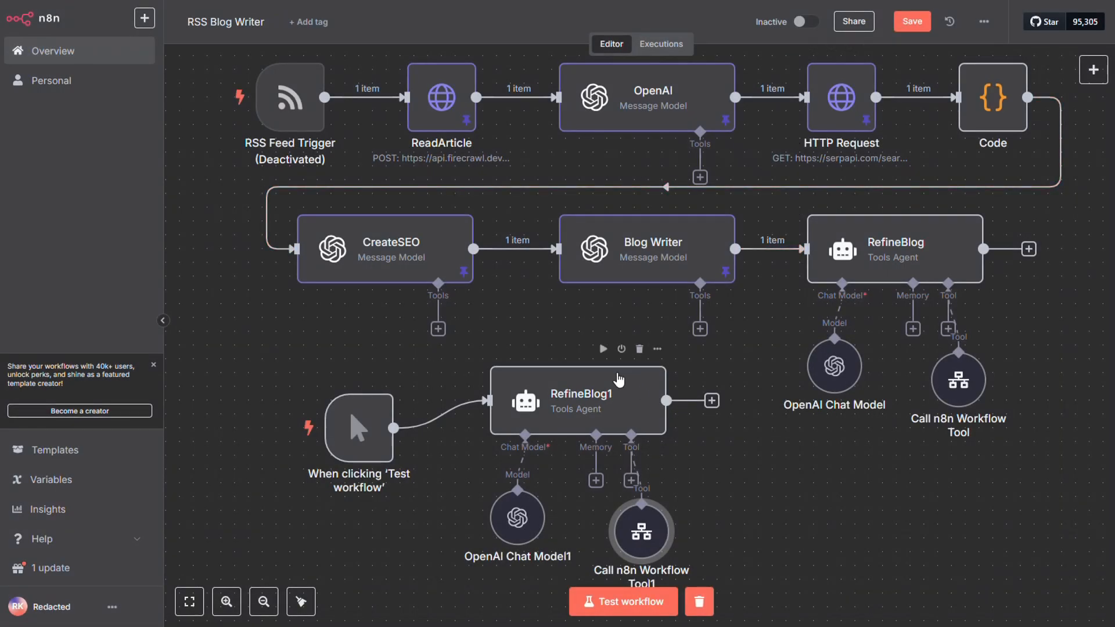
{"action": "left_click", "coordinate": [603, 349]}
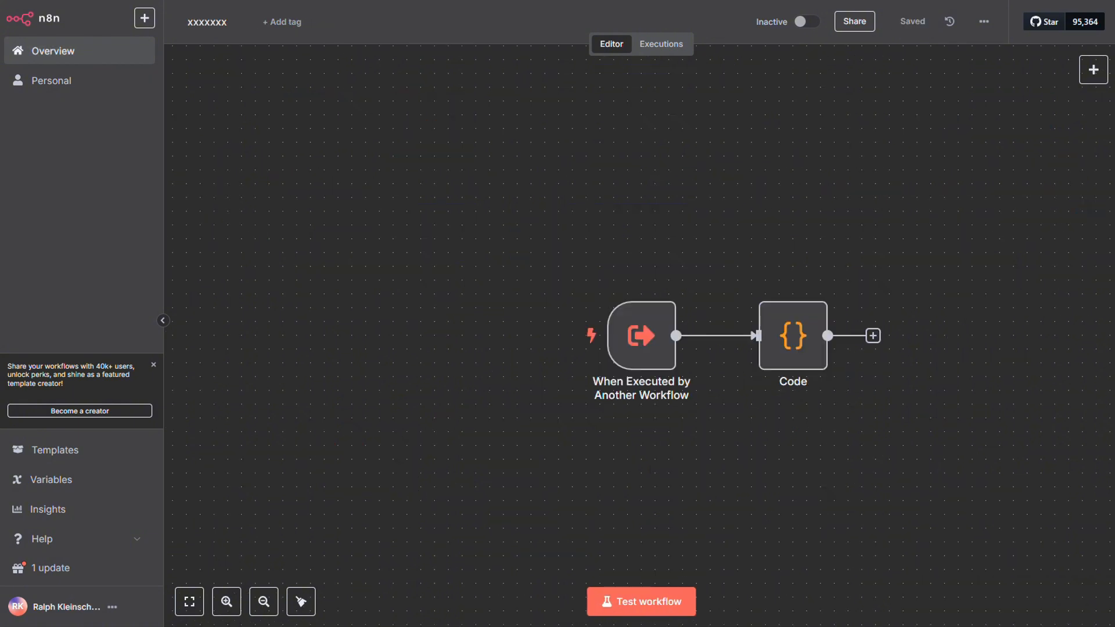
In the xxxxxxx workflow, examine the May 18, 14:47:17 execution and the query data passed through its Code node.
{"action": "left_click", "coordinate": [677, 47]}
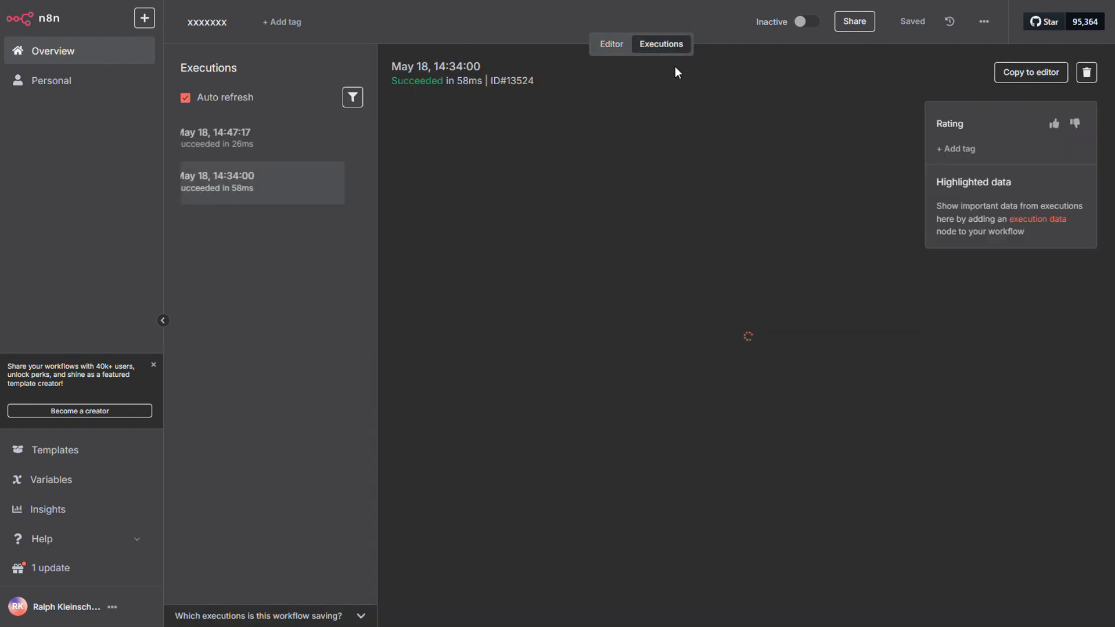
{"action": "left_click", "coordinate": [258, 148]}
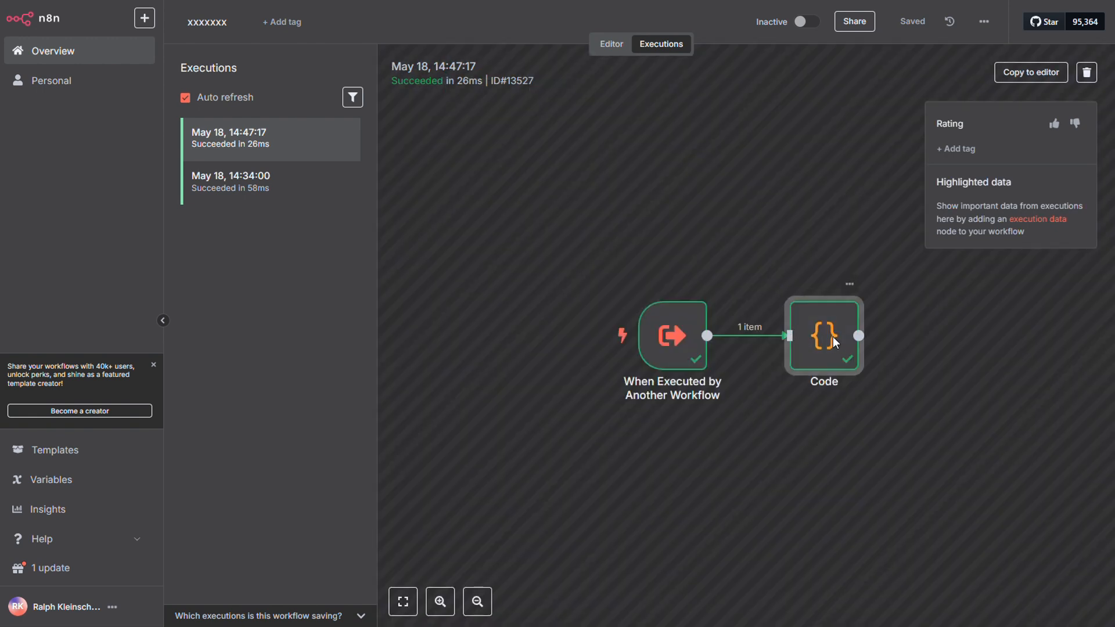
{"action": "double_click", "coordinate": [832, 338]}
{"action": "left_click_drag", "start_coordinate": [891, 118], "coordinate": [826, 116]}
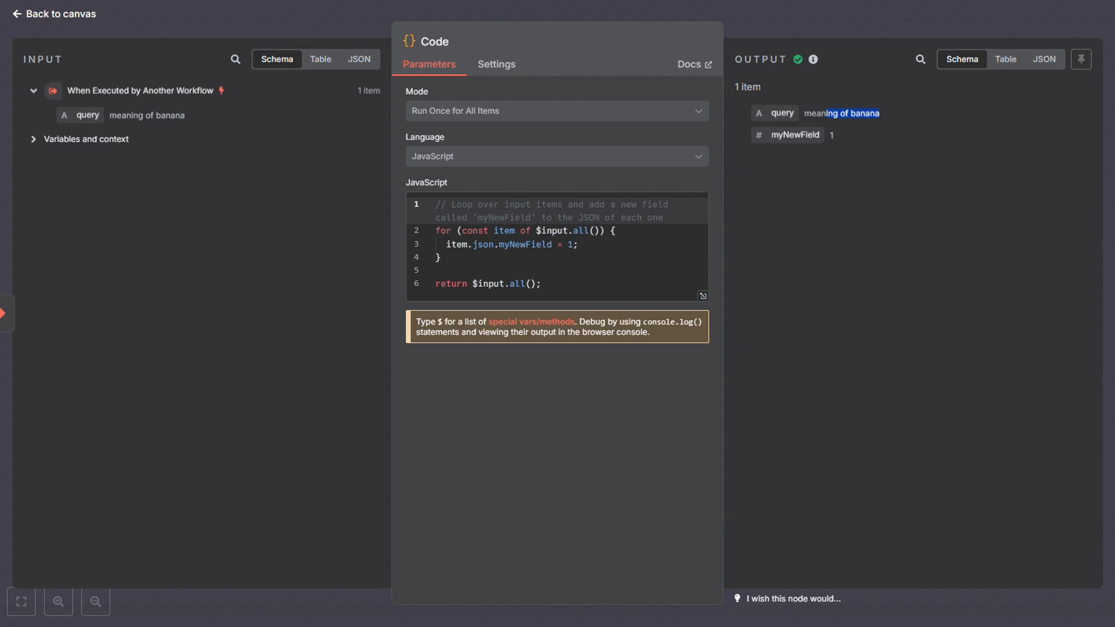
{"action": "left_click", "coordinate": [826, 115]}
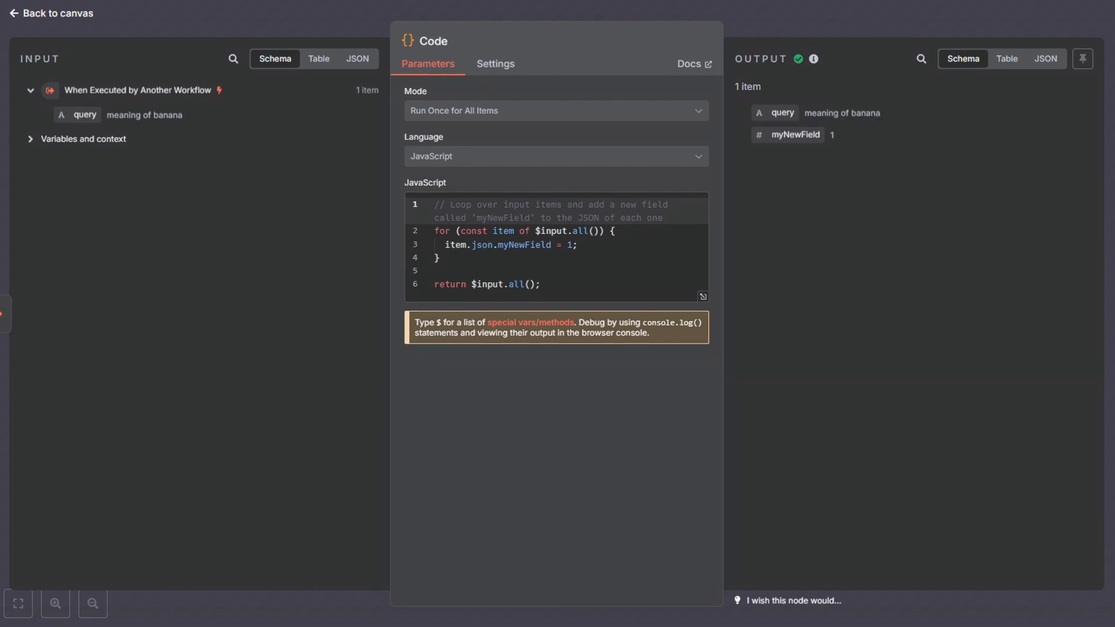
{"action": "left_click", "coordinate": [822, 15]}
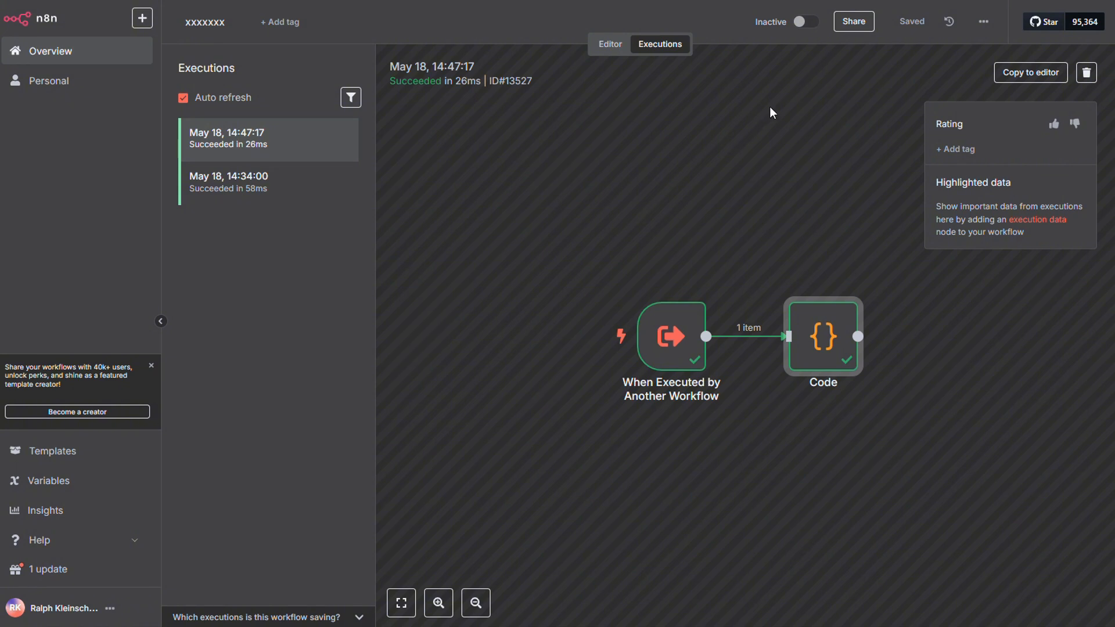
Replace the Code node in the xxxxxxx workflow with an HTTP Request node after the When Executed by Another Workflow trigger.
{"action": "left_click", "coordinate": [610, 47]}
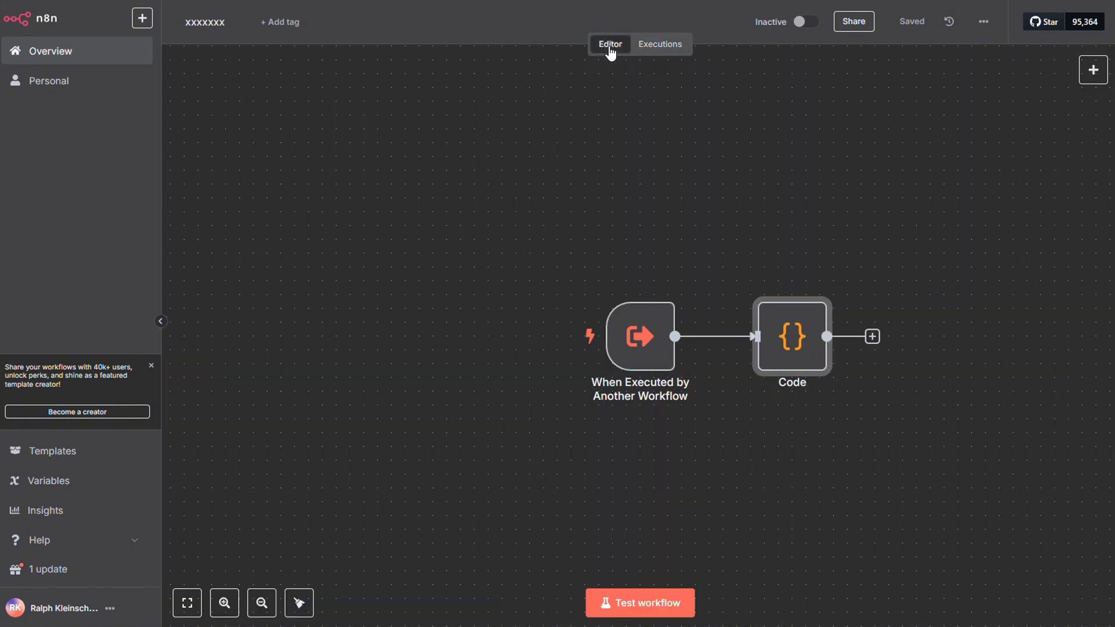
{"action": "left_click", "coordinate": [800, 285]}
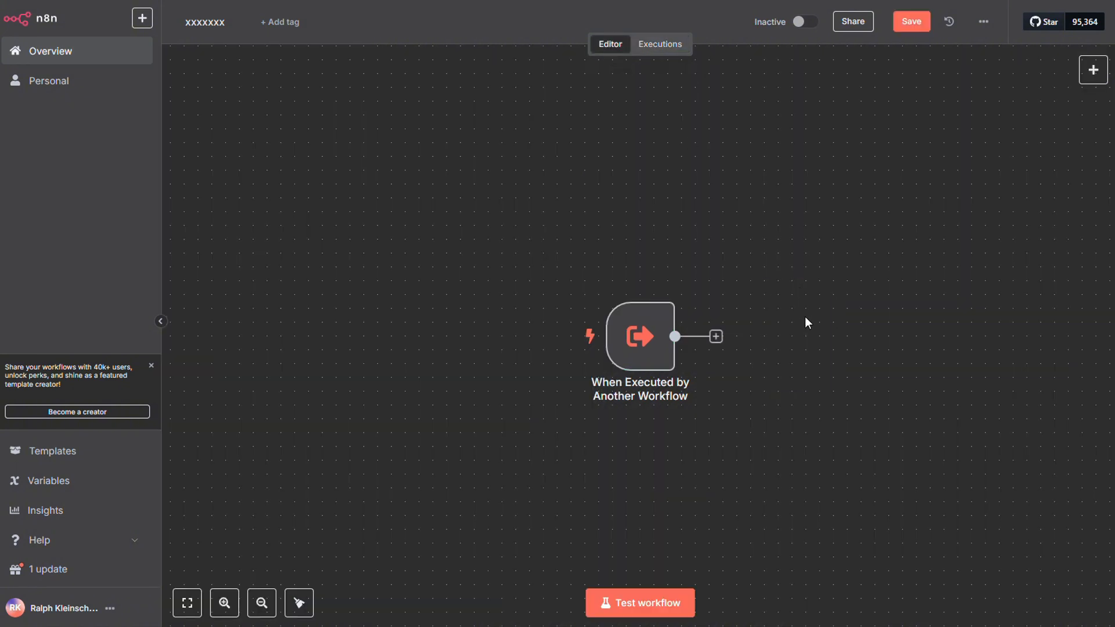
{"action": "left_click", "coordinate": [720, 337]}
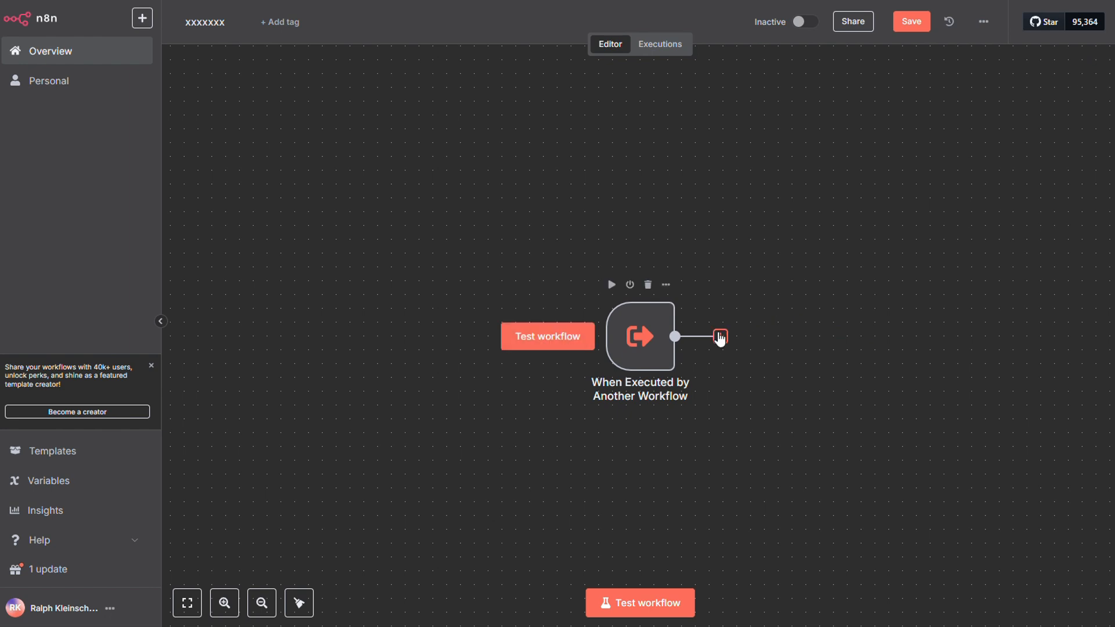
{"action": "type", "text": "http"}
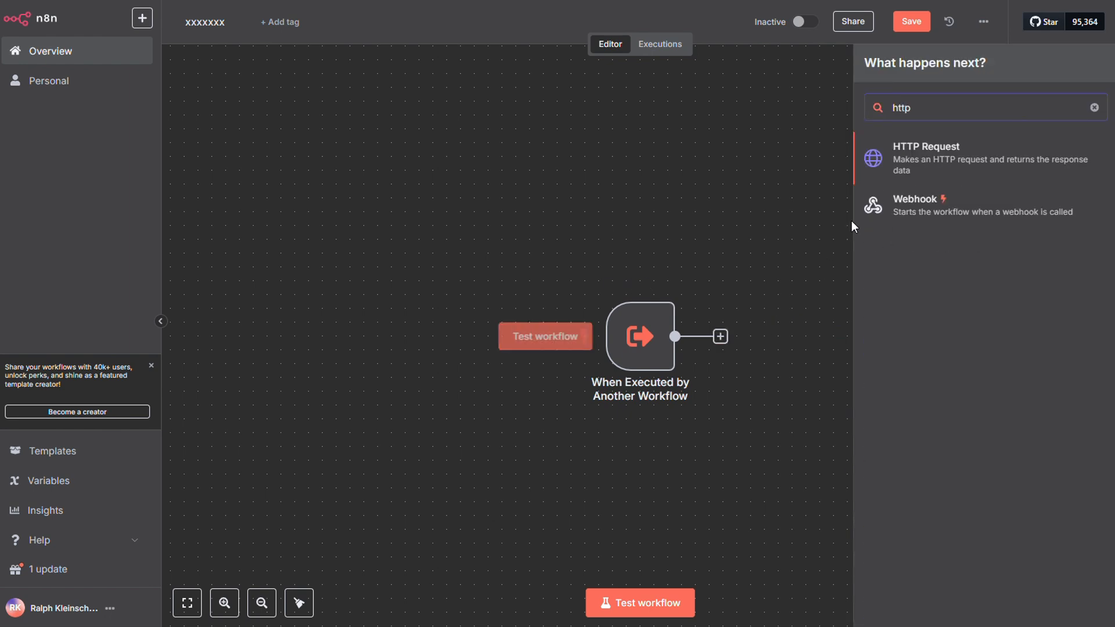
{"action": "left_click", "coordinate": [893, 153]}
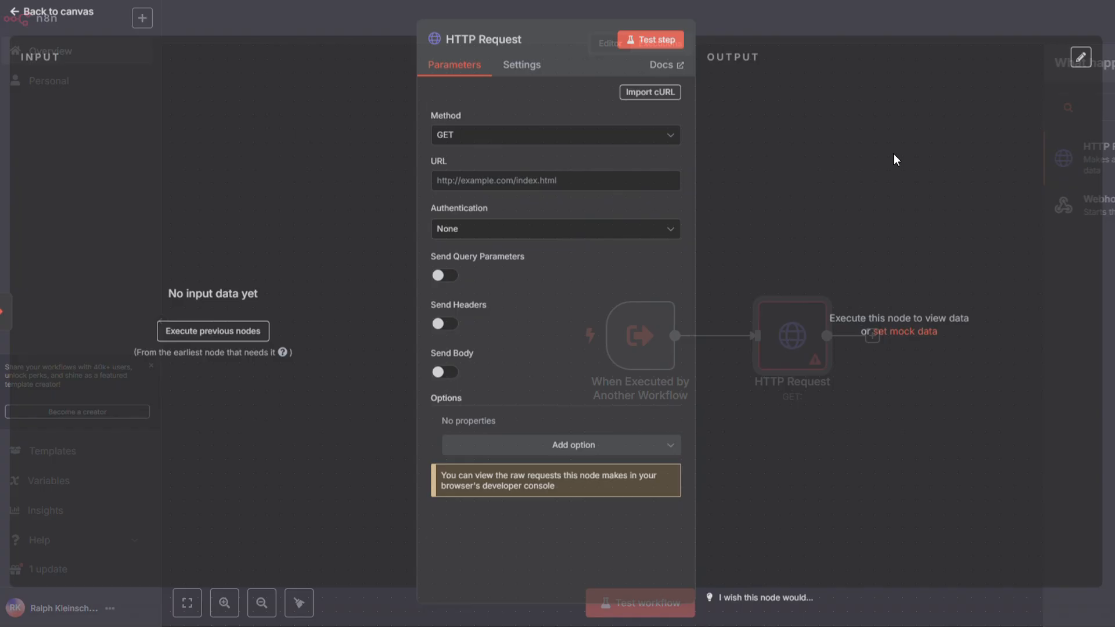
{"action": "left_click", "coordinate": [571, 140]}
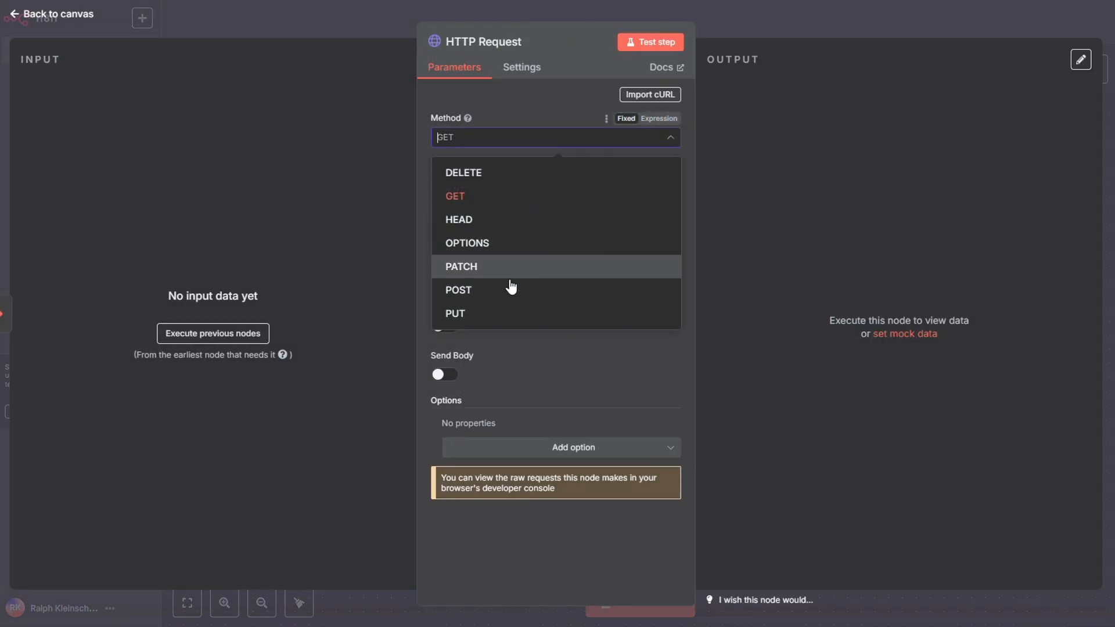
{"action": "left_click", "coordinate": [516, 293]}
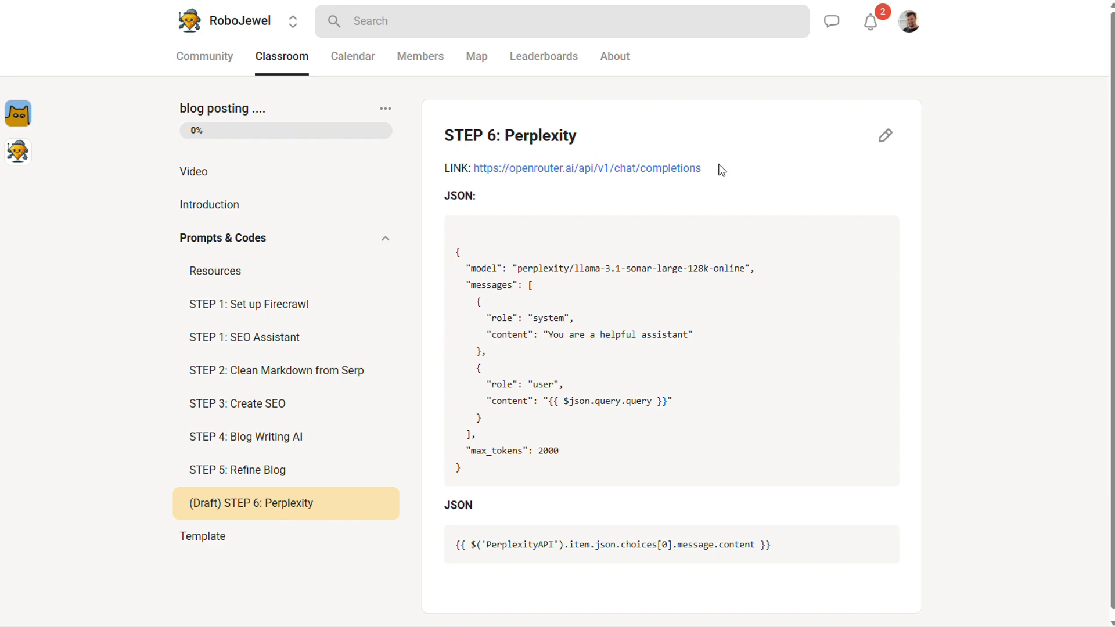
{"action": "left_click_drag", "start_coordinate": [722, 169], "coordinate": [472, 168]}
{"action": "key", "text": "ctrl+c"}
{"action": "left_click", "coordinate": [473, 142]}
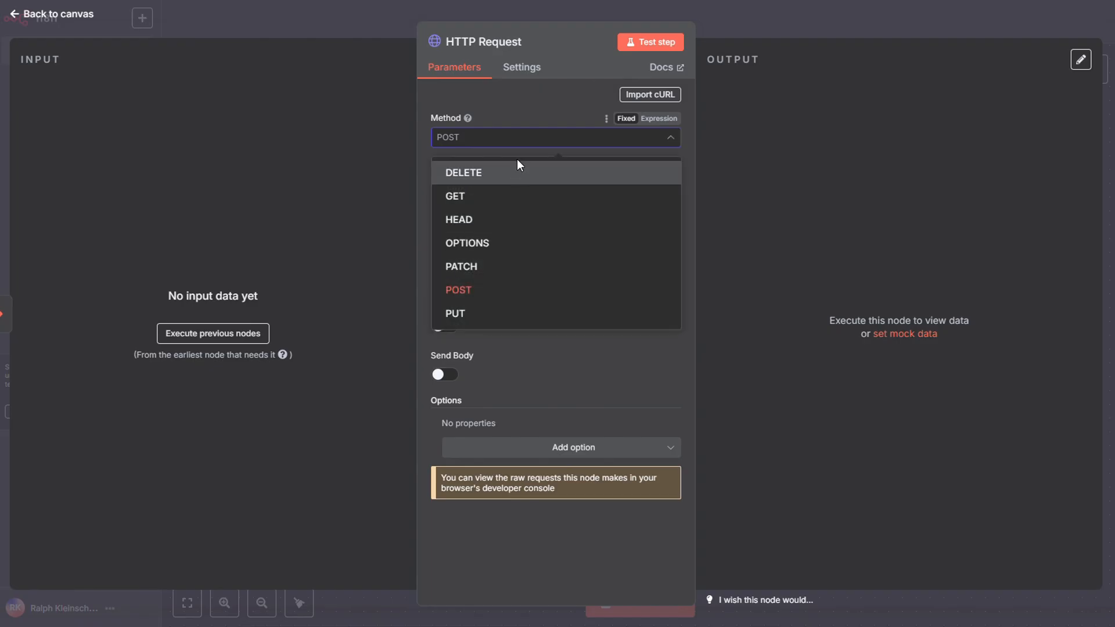
{"action": "left_click", "coordinate": [591, 290]}
{"action": "left_click", "coordinate": [537, 184]}
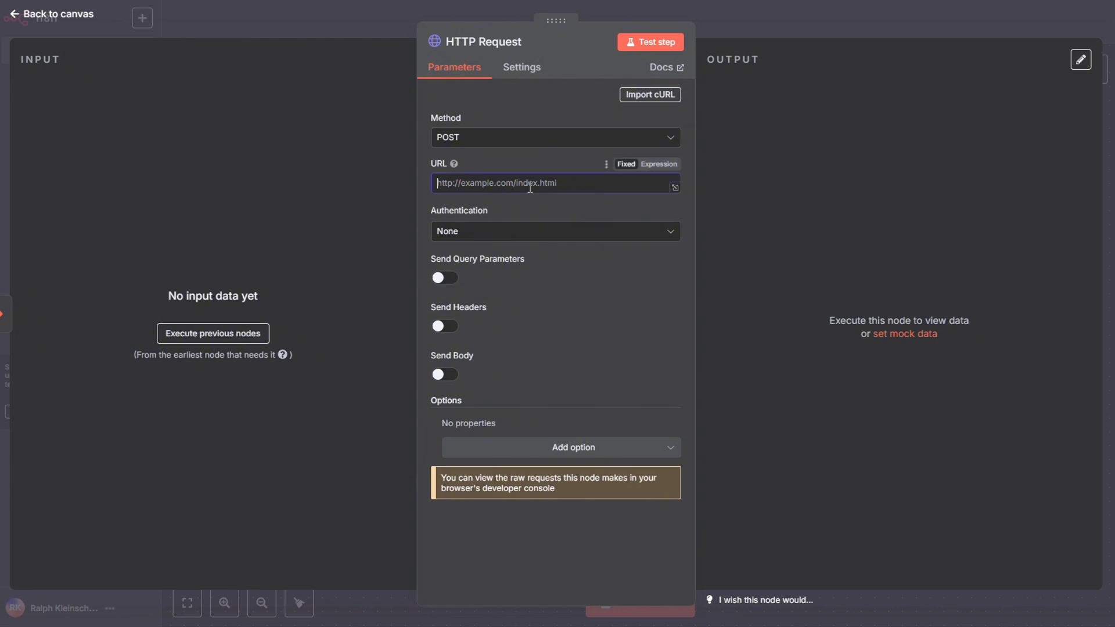
{"action": "key", "text": "ctrl+v"}
Set the request's authentication to Generic Credential Type with Header Auth, using the saved Perplexity credential.
{"action": "left_click", "coordinate": [568, 232]}
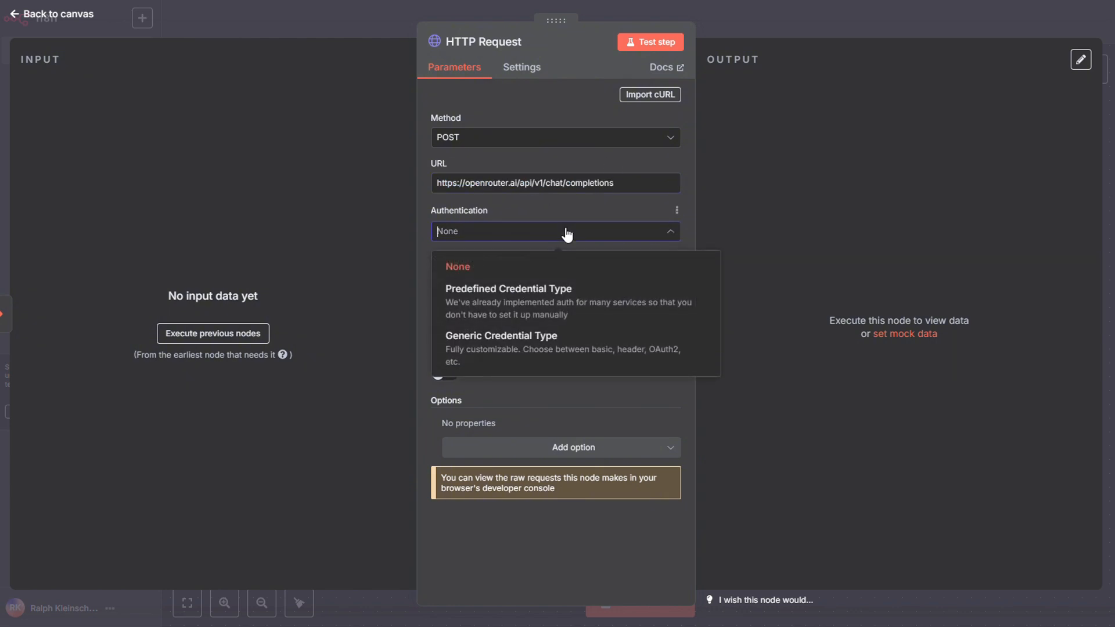
{"action": "left_click", "coordinate": [552, 337]}
{"action": "left_click", "coordinate": [573, 277]}
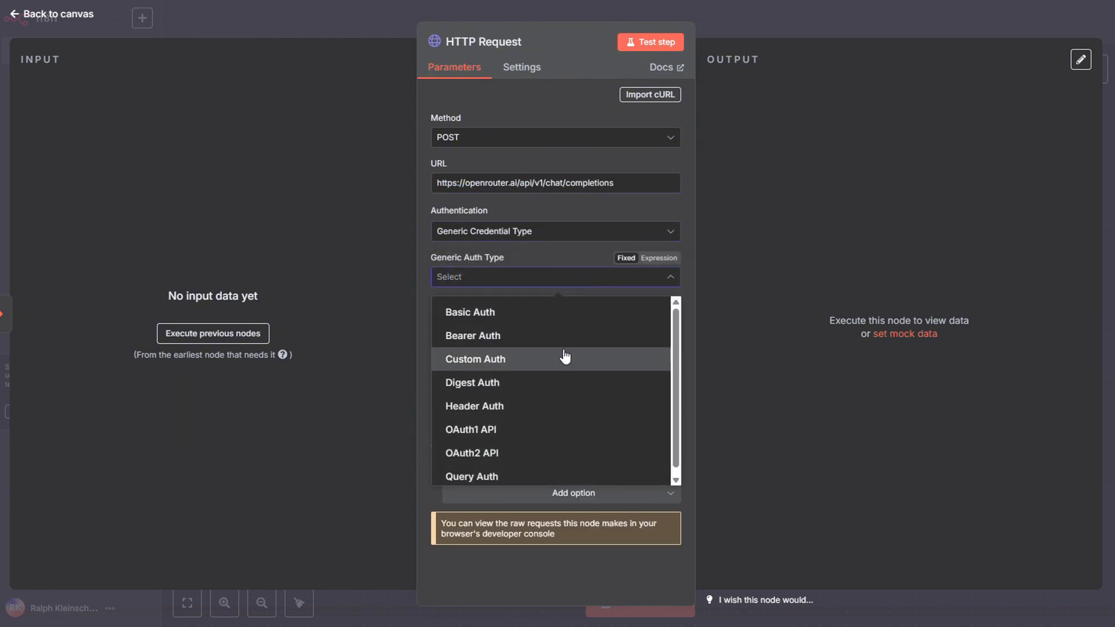
{"action": "left_click", "coordinate": [550, 405]}
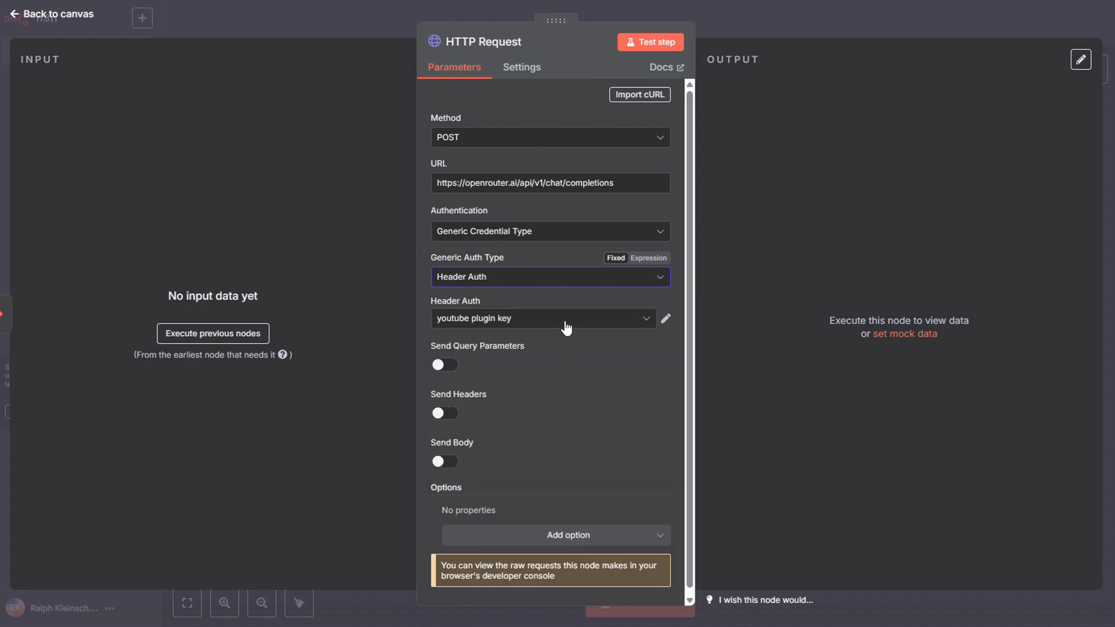
{"action": "left_click", "coordinate": [567, 321]}
{"action": "type", "text": "per"}
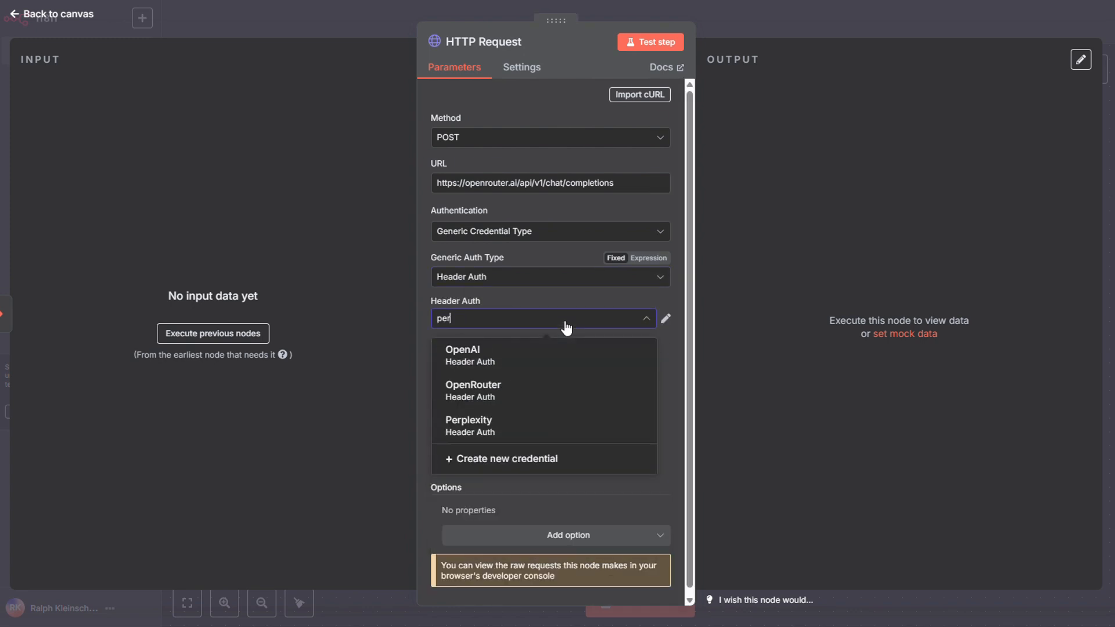
{"action": "left_click", "coordinate": [545, 357]}
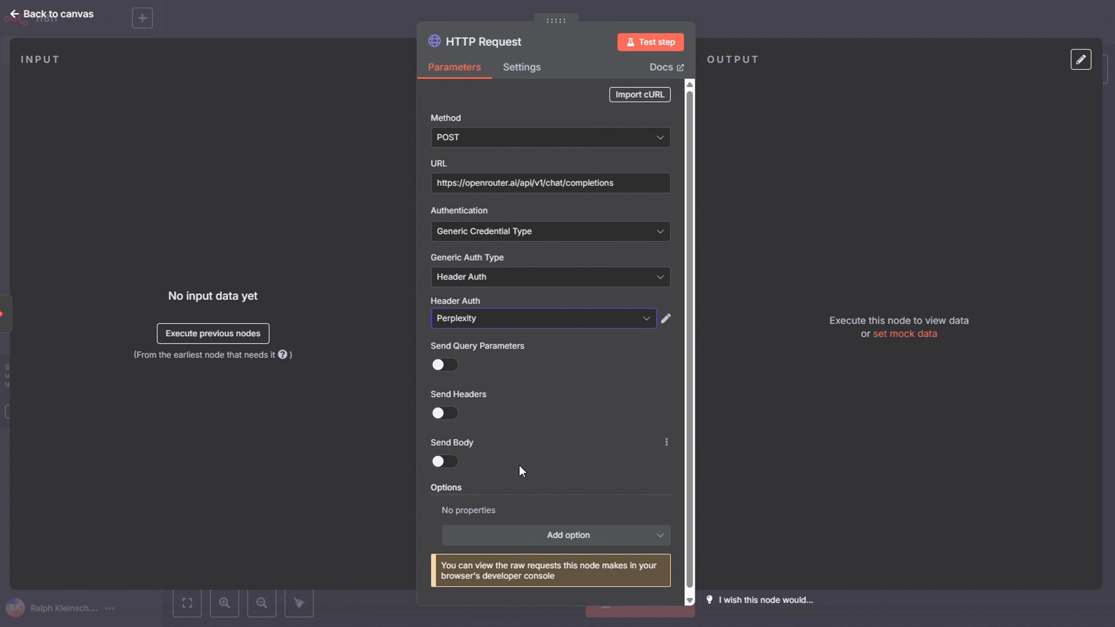
Enable sending a body specified using JSON, and fill it with the perplexity/llama-3.1-sonar-large-128k-online request copied from the STEP 6: Perplexity lesson.
{"action": "left_click", "coordinate": [445, 462]}
{"action": "scroll", "coordinate": [449, 459], "scroll_direction": "down", "scroll_amount": 2}
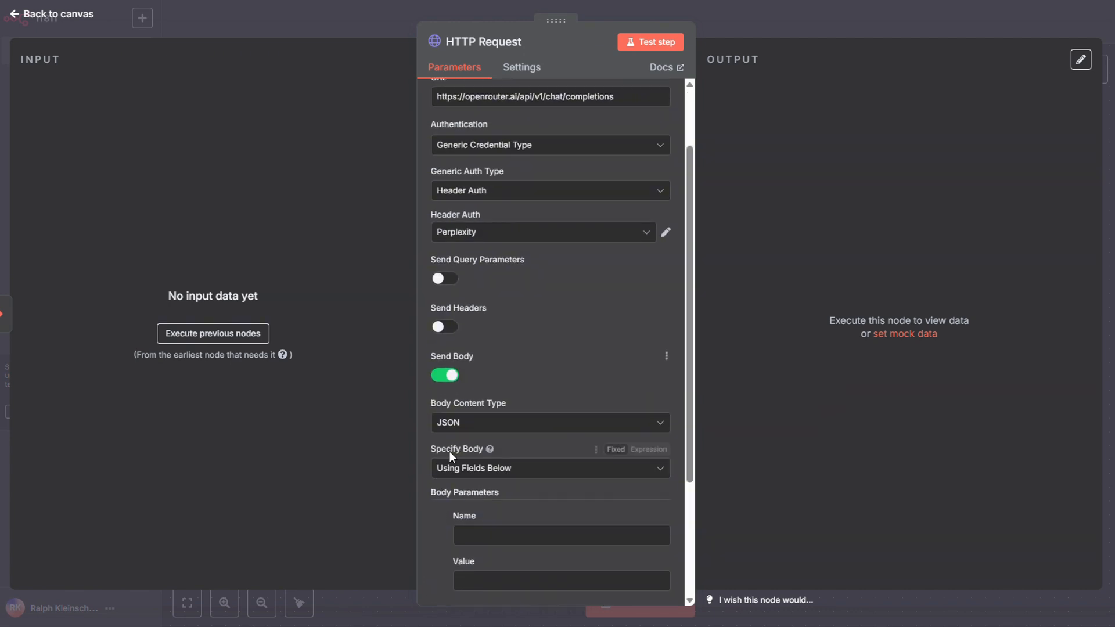
{"action": "left_click", "coordinate": [488, 469]}
{"action": "left_click", "coordinate": [500, 525]}
{"action": "key", "text": "alt+Tab"}
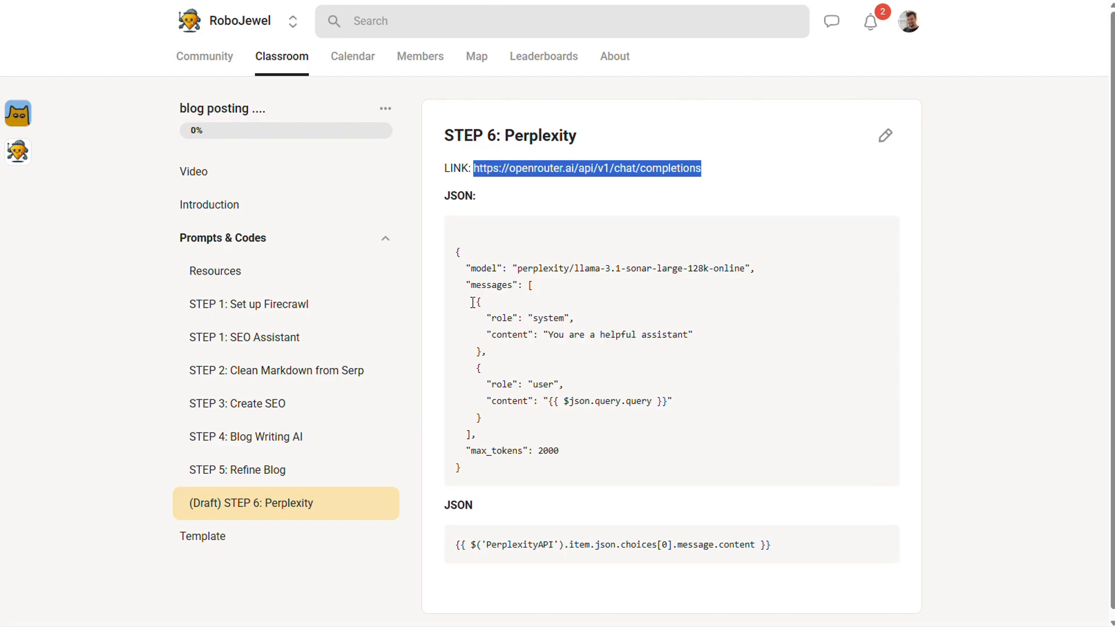
{"action": "left_click_drag", "start_coordinate": [487, 480], "coordinate": [454, 247]}
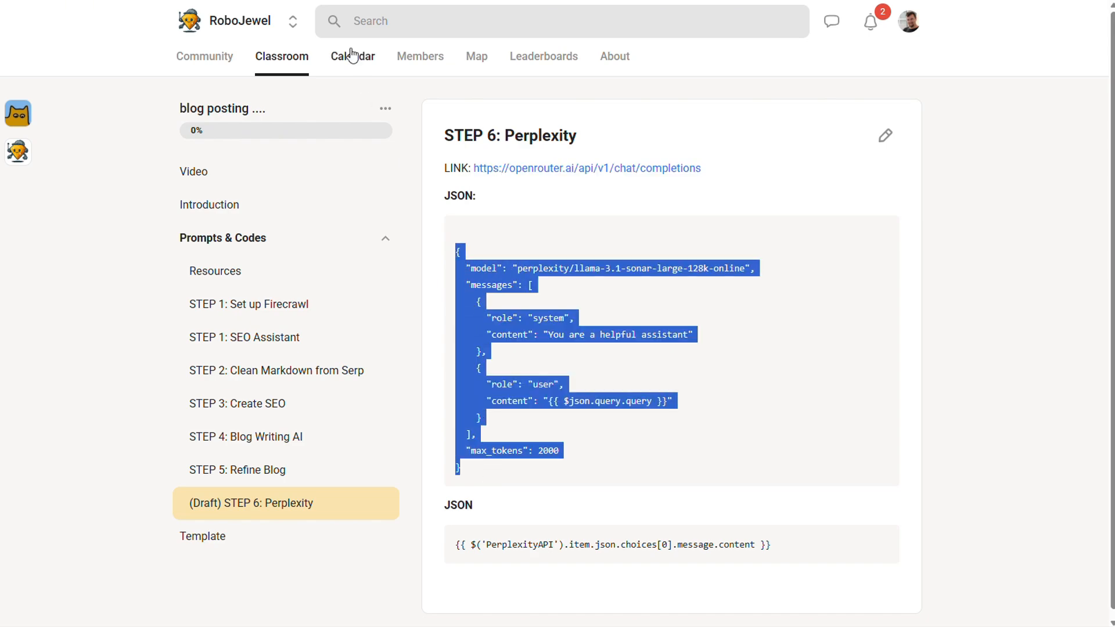
{"action": "key", "text": "alt+Tab"}
{"action": "left_click", "coordinate": [641, 341]}
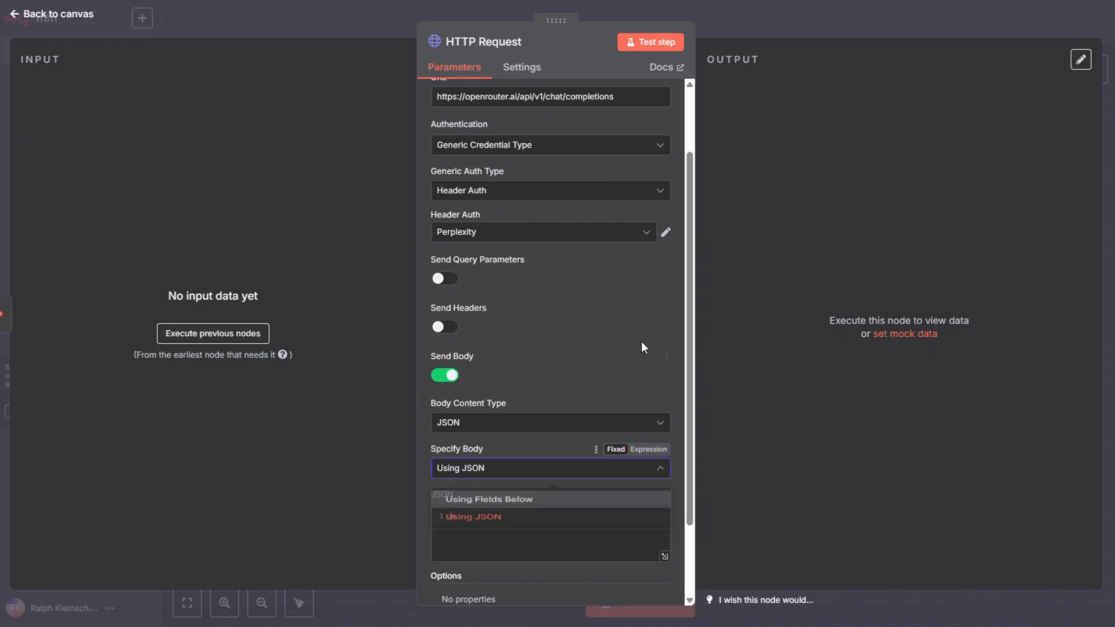
{"action": "left_click", "coordinate": [555, 542]}
{"action": "key", "text": "ctrl+v"}
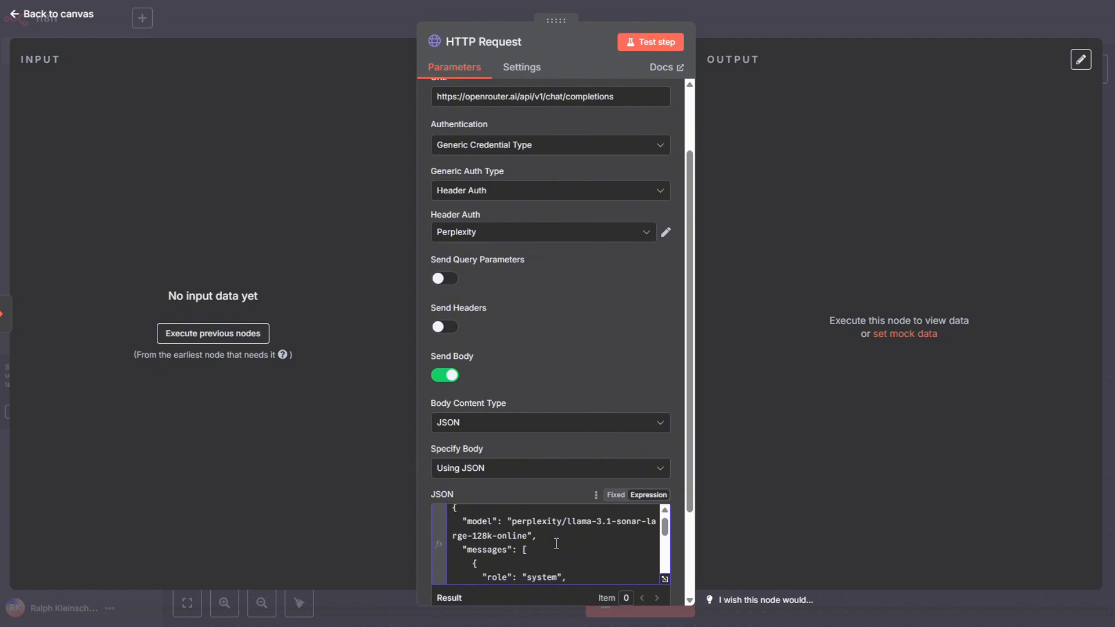
{"action": "left_click", "coordinate": [779, 21]}
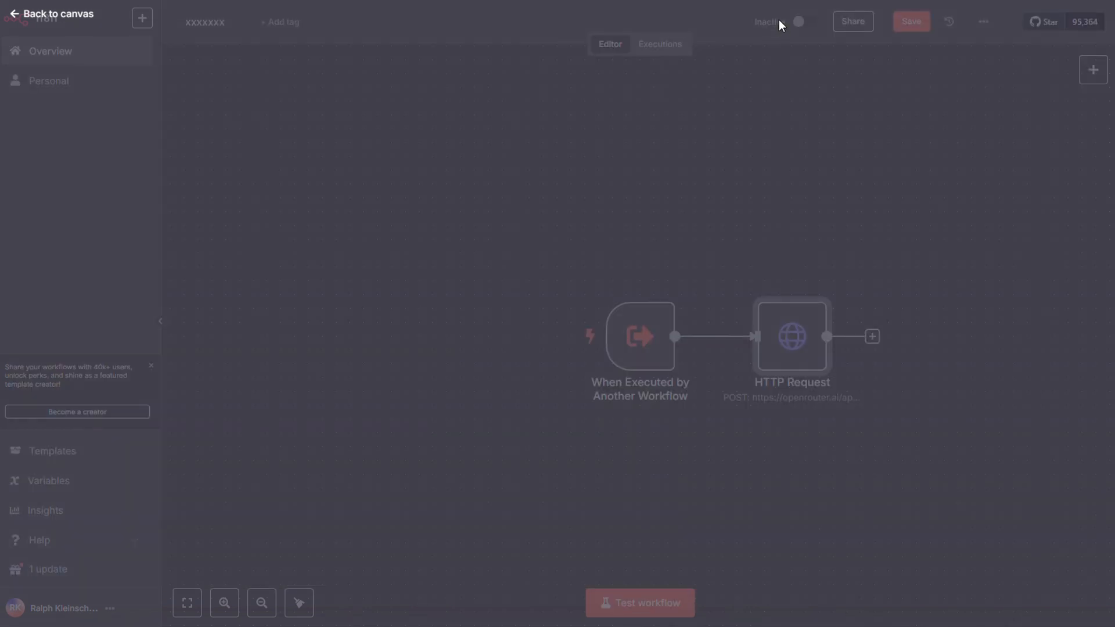
Add an Edit Fields (Set) node after the HTTP Request node in the xxxxxxx workflow.
{"action": "left_click", "coordinate": [873, 337]}
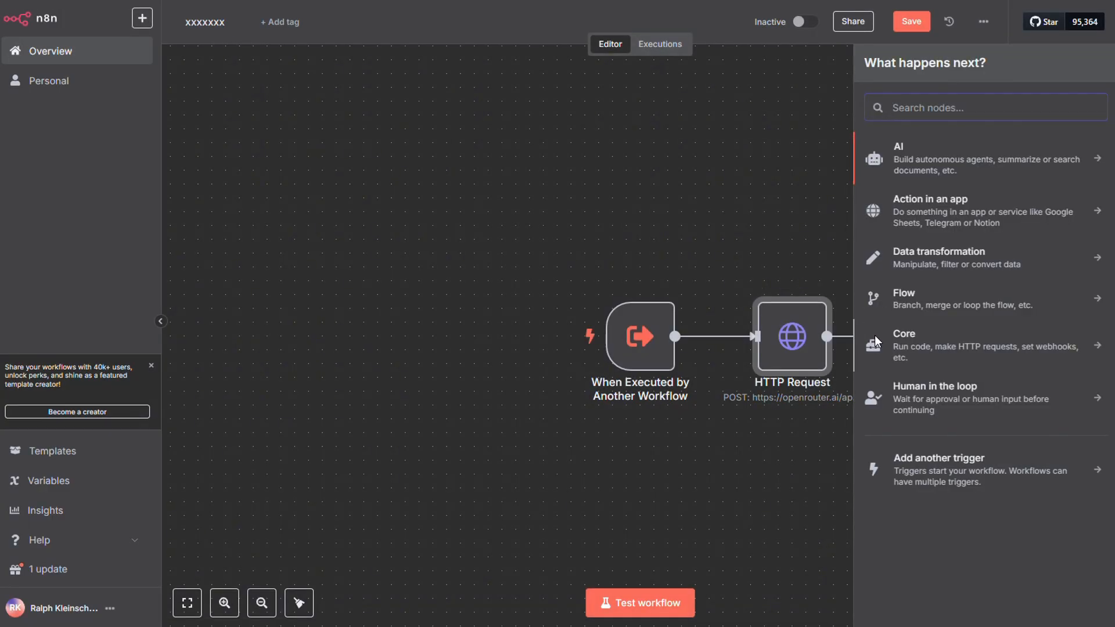
{"action": "type", "text": "set"}
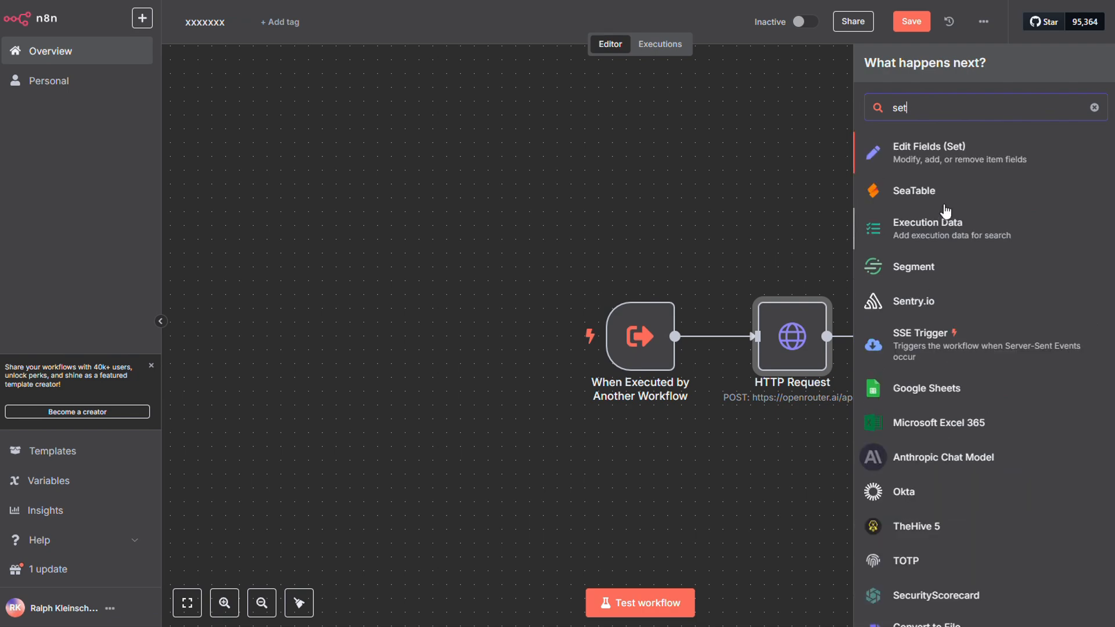
{"action": "left_click", "coordinate": [932, 156]}
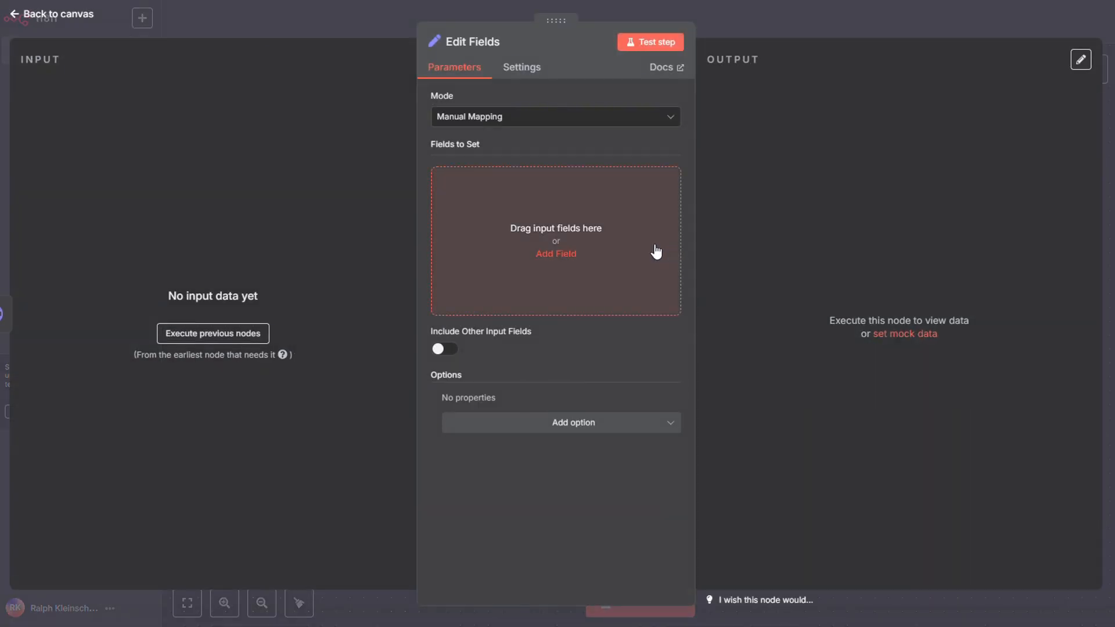
Add a String field to Edit Fields with the value {{ $('PerplexityAPI').item.json.choices[0].message.content }}, copied from the STEP 6: Perplexity lesson.
{"action": "key", "text": "alt+Tab"}
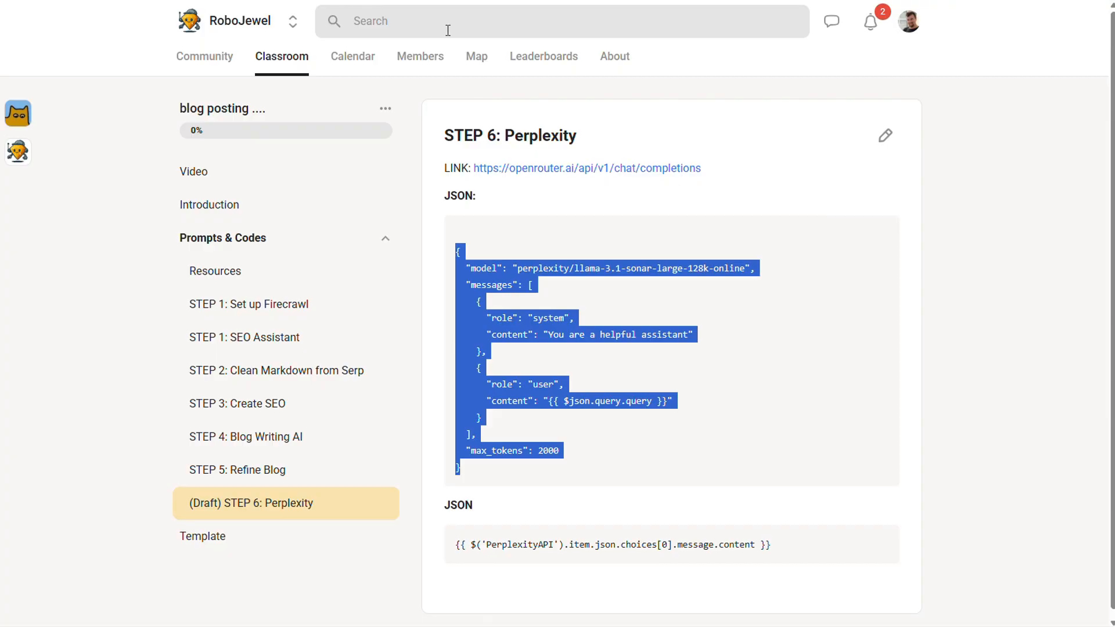
{"action": "left_click_drag", "start_coordinate": [771, 537], "coordinate": [456, 540]}
{"action": "key", "text": "ctrl+c"}
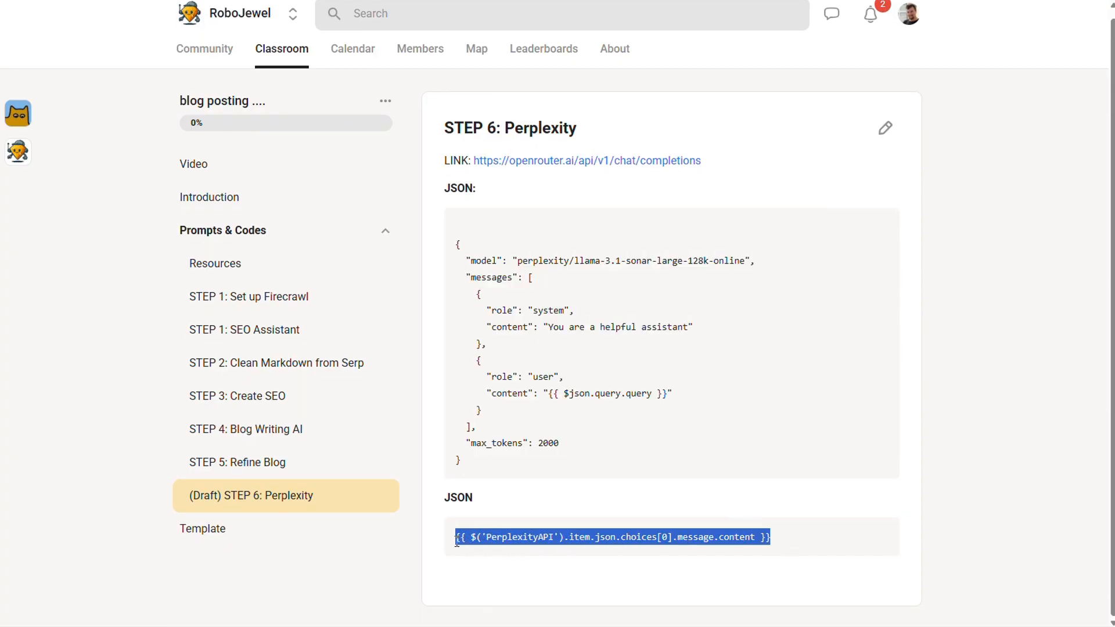
{"action": "key", "text": "alt+Tab"}
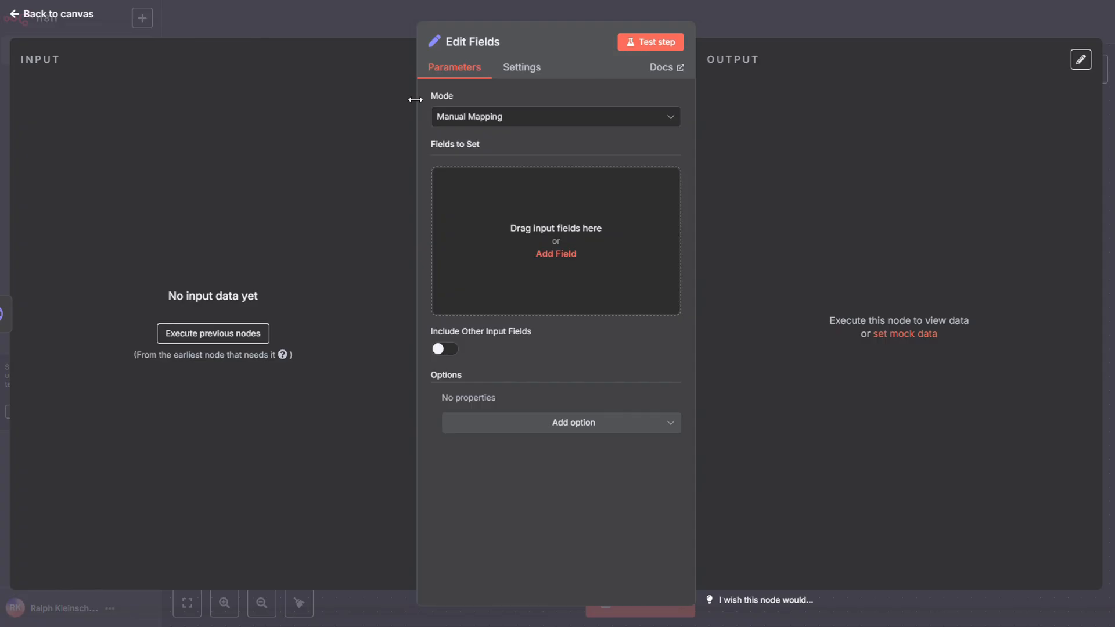
{"action": "left_click", "coordinate": [600, 259]}
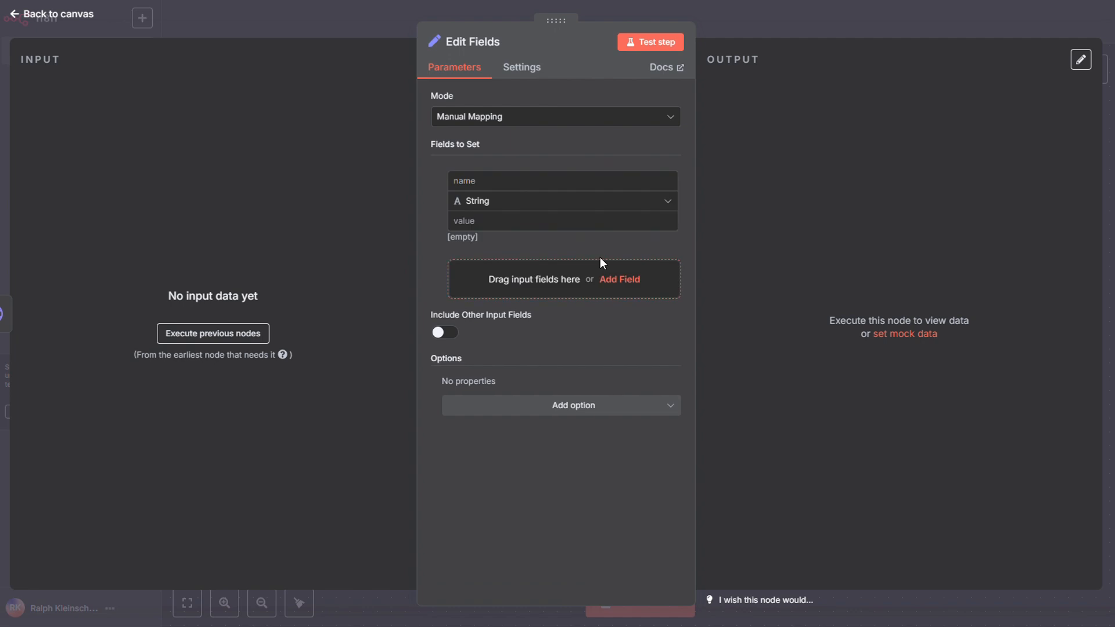
{"action": "left_click", "coordinate": [549, 212]}
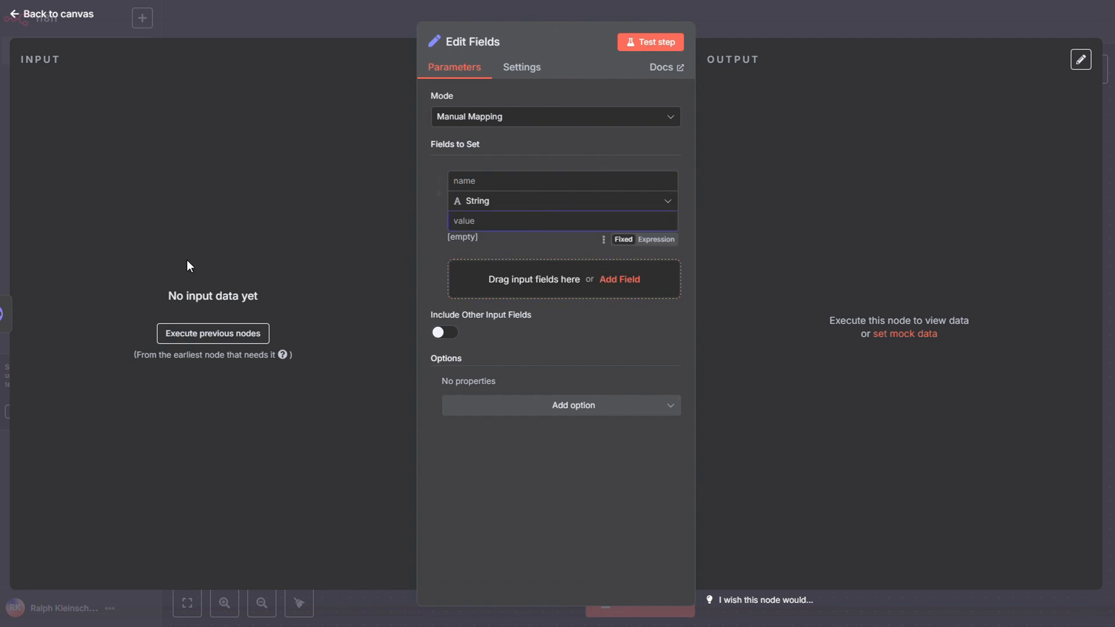
{"action": "key", "text": "ctrl+v"}
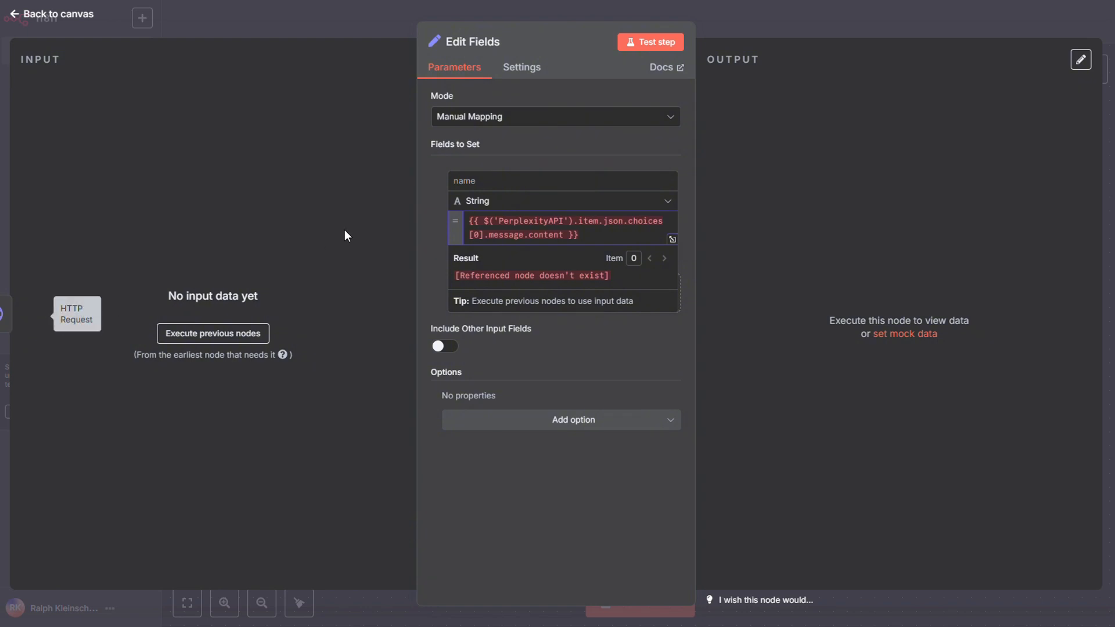
Name the Edit Fields string field response and save the xxxxxxx workflow.
{"action": "left_click", "coordinate": [526, 181]}
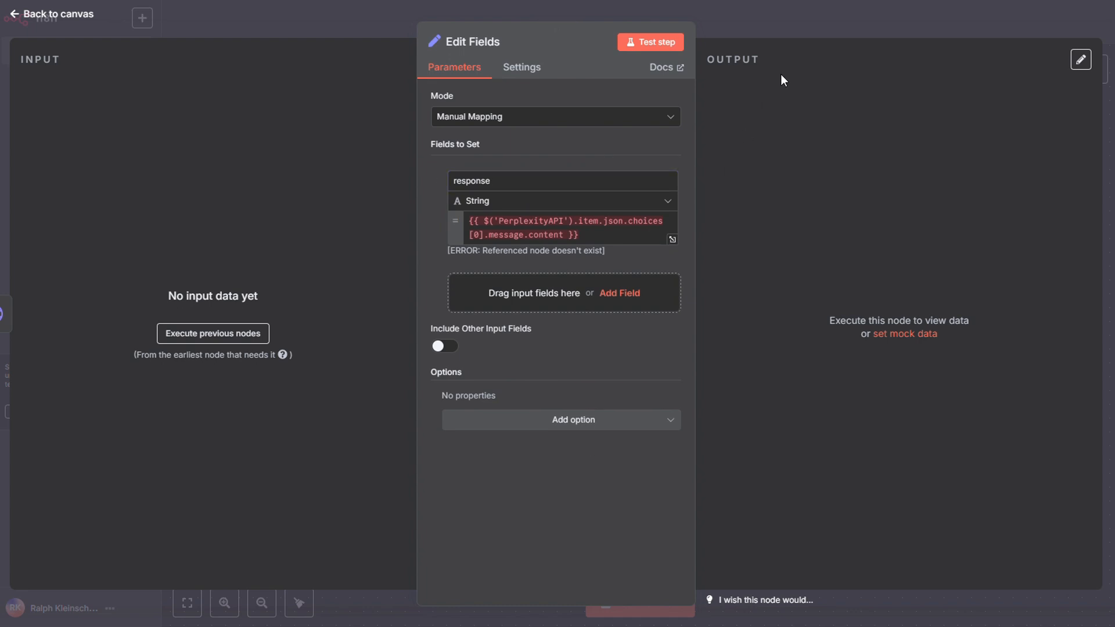
{"action": "left_click", "coordinate": [820, 2]}
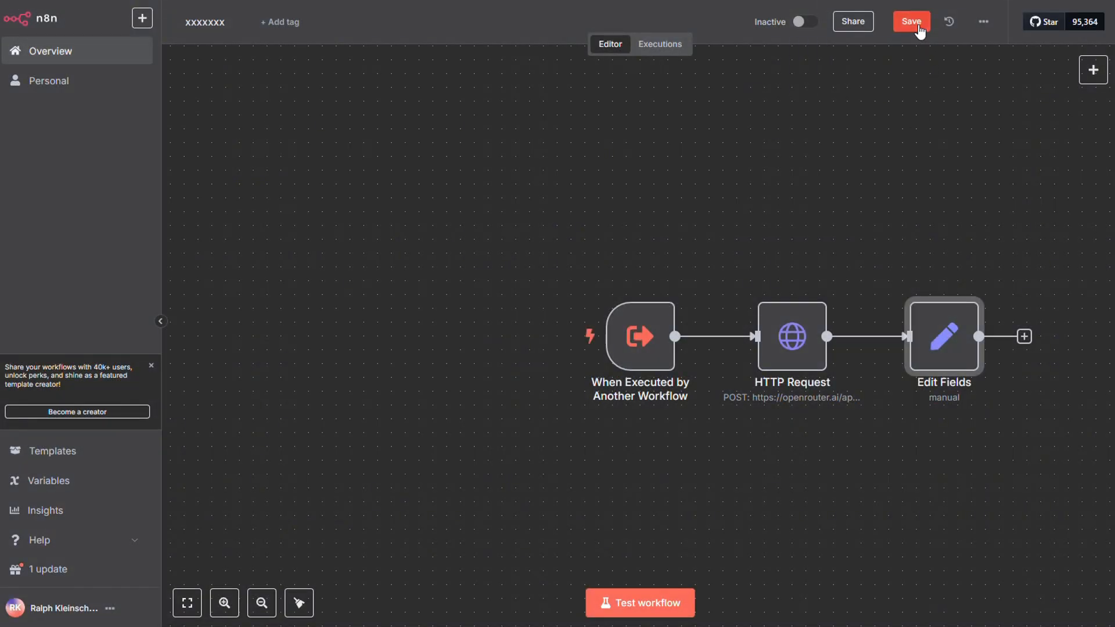
{"action": "left_click", "coordinate": [919, 24]}
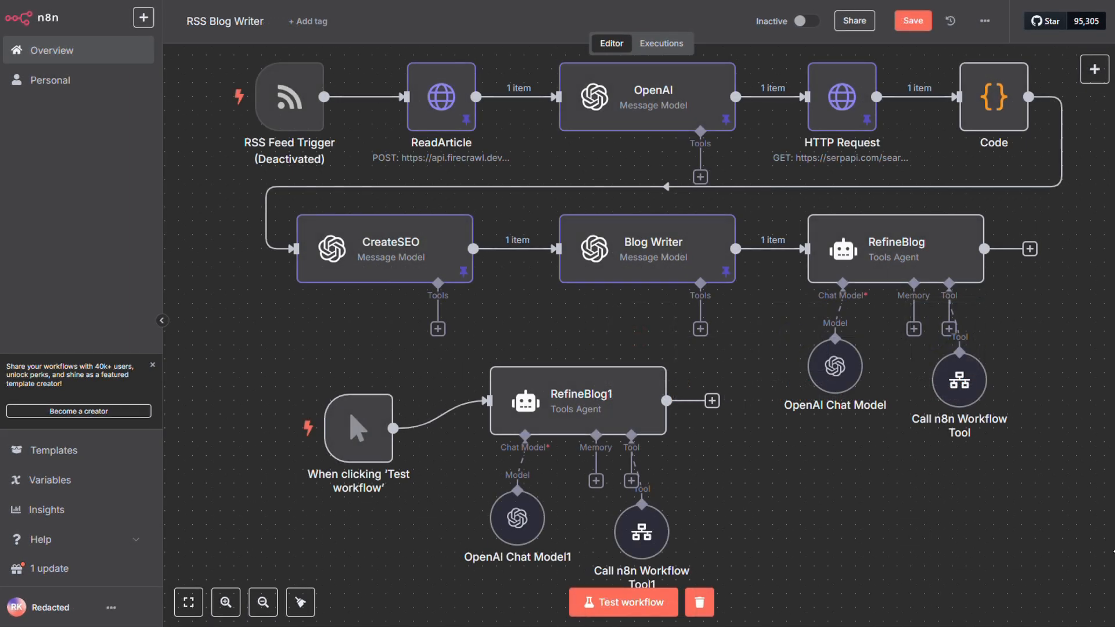
In the RSS Blog Writer workflow, delete RefineBlog1 together with its chat model, workflow tool and manual test trigger.
{"action": "left_click_drag", "start_coordinate": [660, 540], "coordinate": [590, 484]}
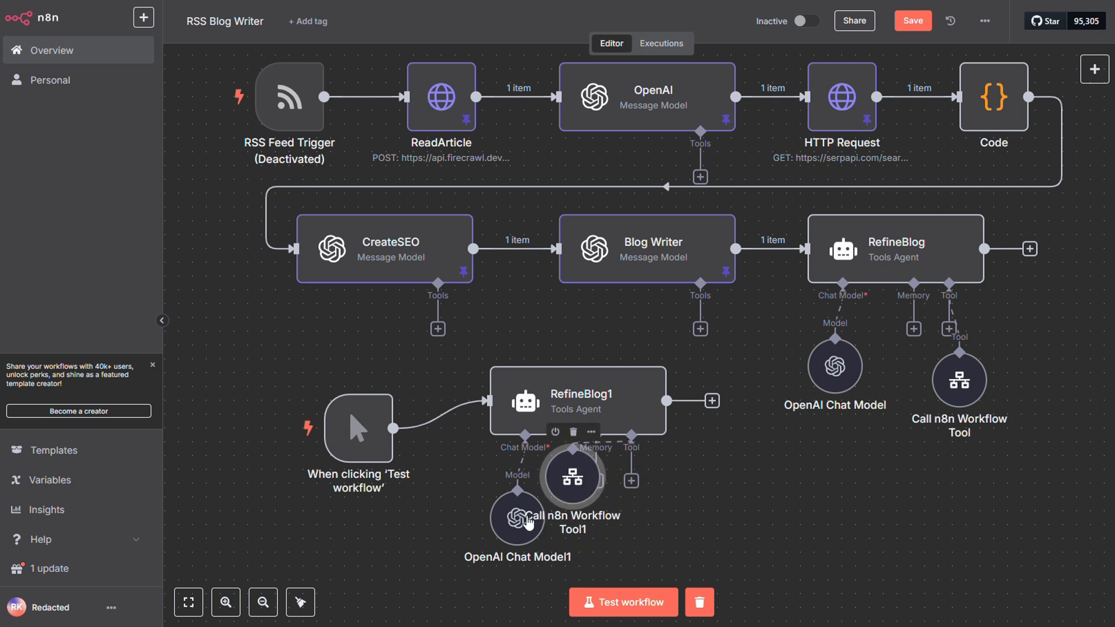
{"action": "left_click_drag", "start_coordinate": [528, 523], "coordinate": [558, 482]}
{"action": "key", "text": "Delete"}
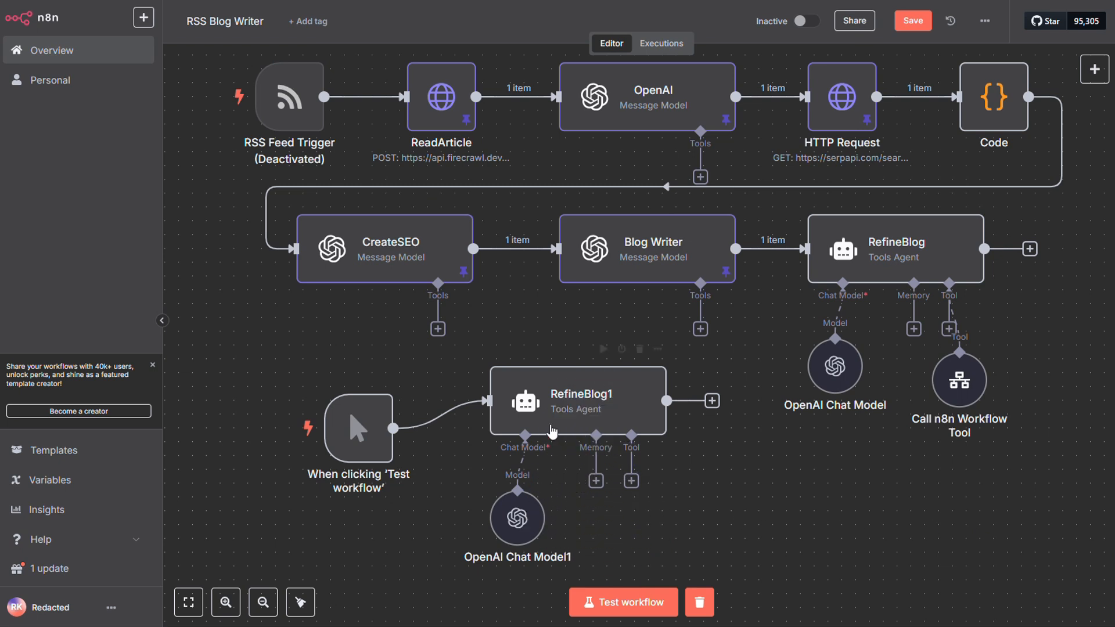
{"action": "left_click_drag", "start_coordinate": [547, 416], "coordinate": [518, 431]}
{"action": "key", "text": "Delete"}
{"action": "left_click", "coordinate": [525, 520]}
{"action": "key", "text": "Delete"}
{"action": "left_click", "coordinate": [397, 446]}
{"action": "key", "text": "Delete"}
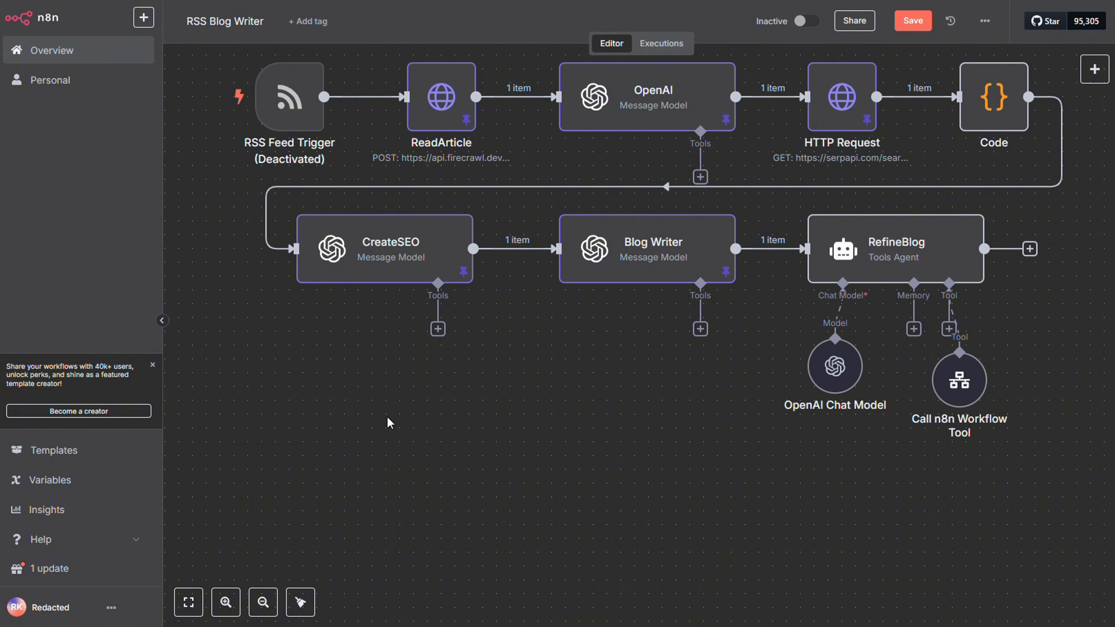
Reactivate the RSS Feed Trigger node and test the workflow after checking the Call n8n Workflow Tool's settings.
{"action": "scroll", "coordinate": [291, 145], "scroll_direction": "up", "scroll_amount": 3}
{"action": "left_click", "coordinate": [279, 119]}
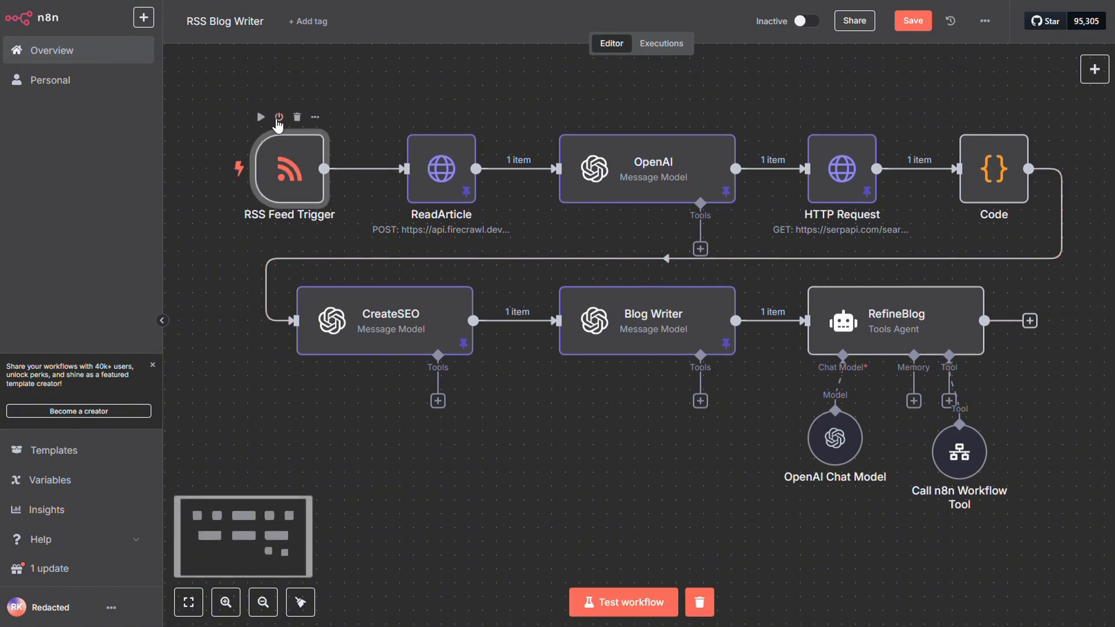
{"action": "double_click", "coordinate": [985, 468]}
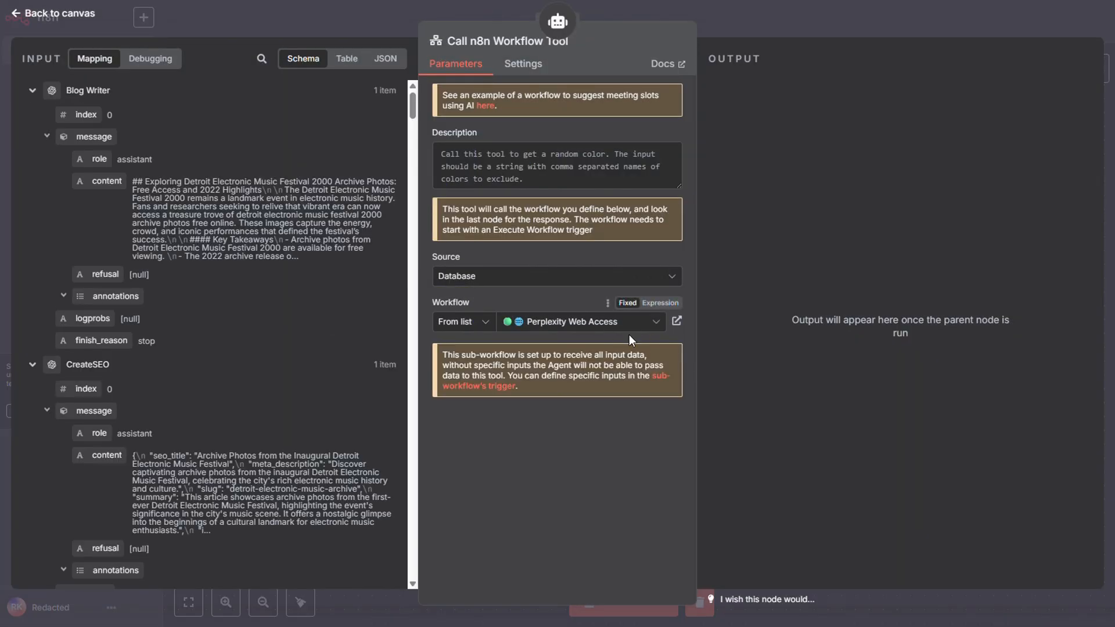
{"action": "left_click", "coordinate": [831, 34]}
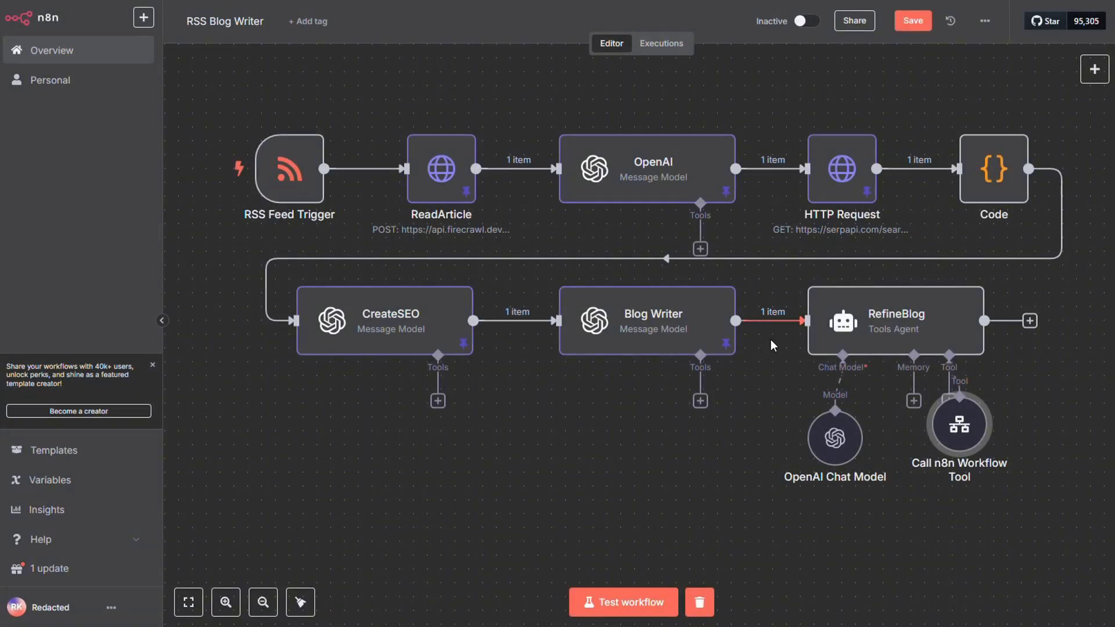
{"action": "mouse_move", "coordinate": [926, 321]}
{"action": "left_click", "coordinate": [650, 602]}
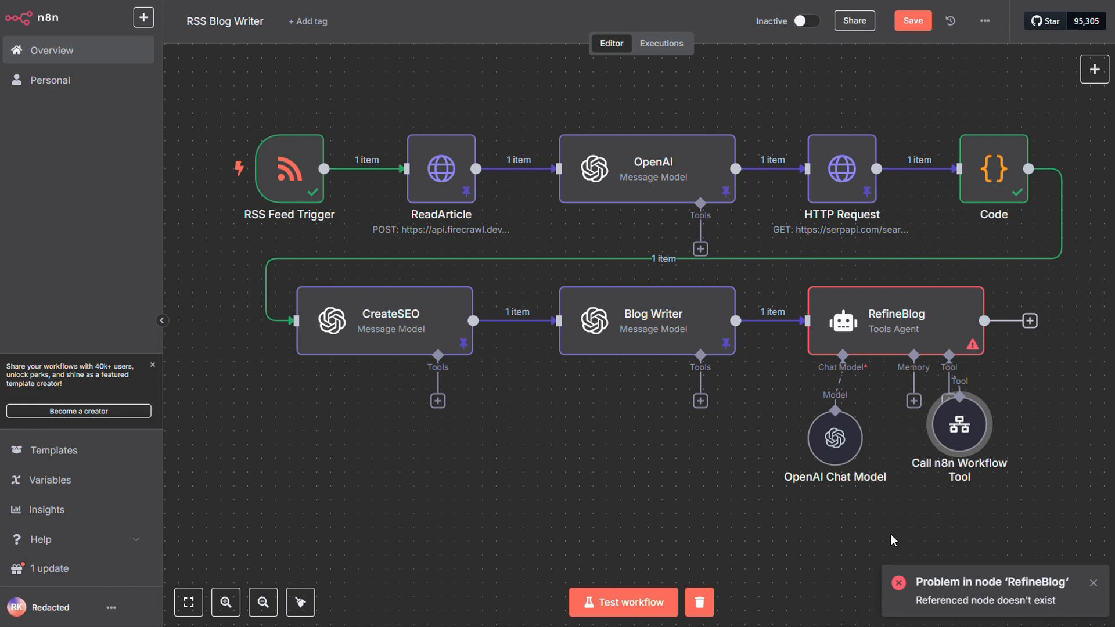
Correct the BlogWriter node reference in RefineBlog's user prompt to 'Blog Writer' and test the workflow again.
{"action": "double_click", "coordinate": [925, 314]}
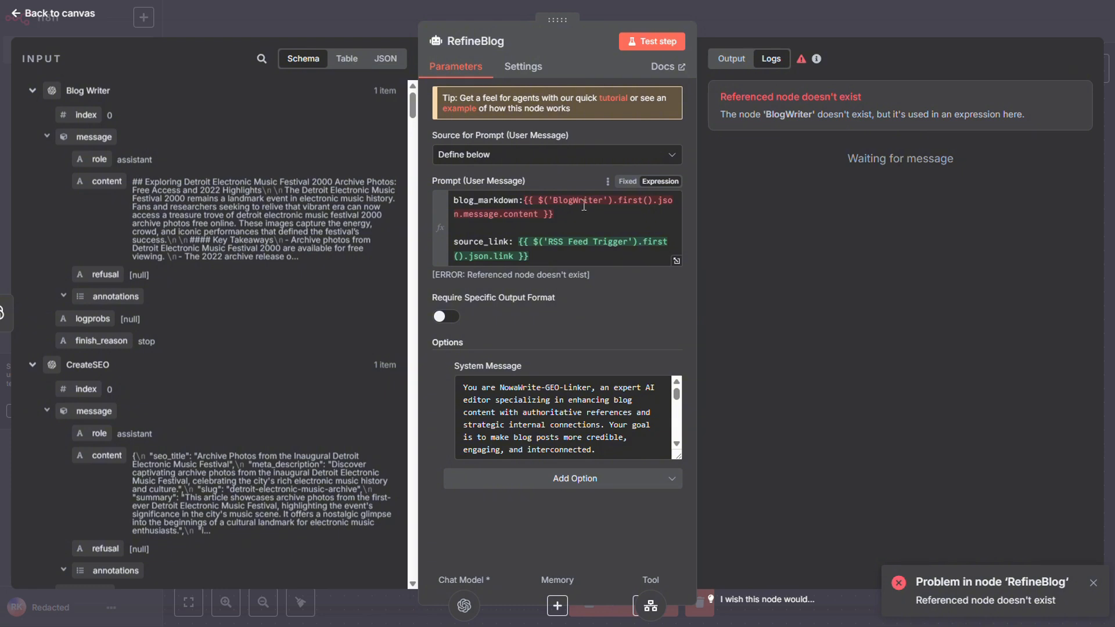
{"action": "left_click", "coordinate": [585, 206]}
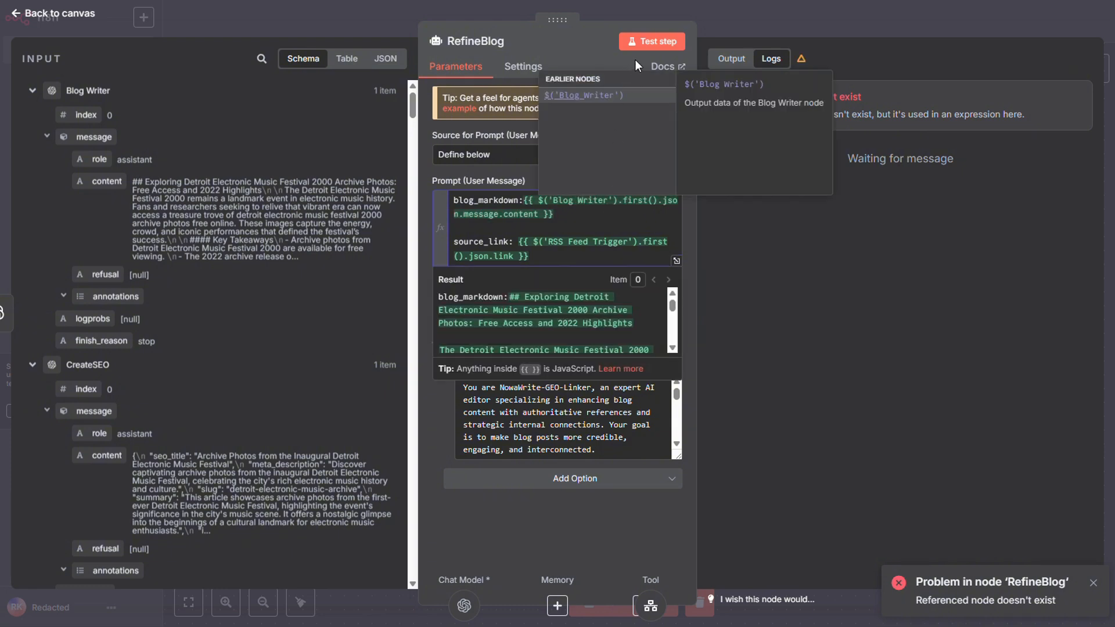
{"action": "left_click", "coordinate": [744, 19]}
{"action": "left_click", "coordinate": [668, 602]}
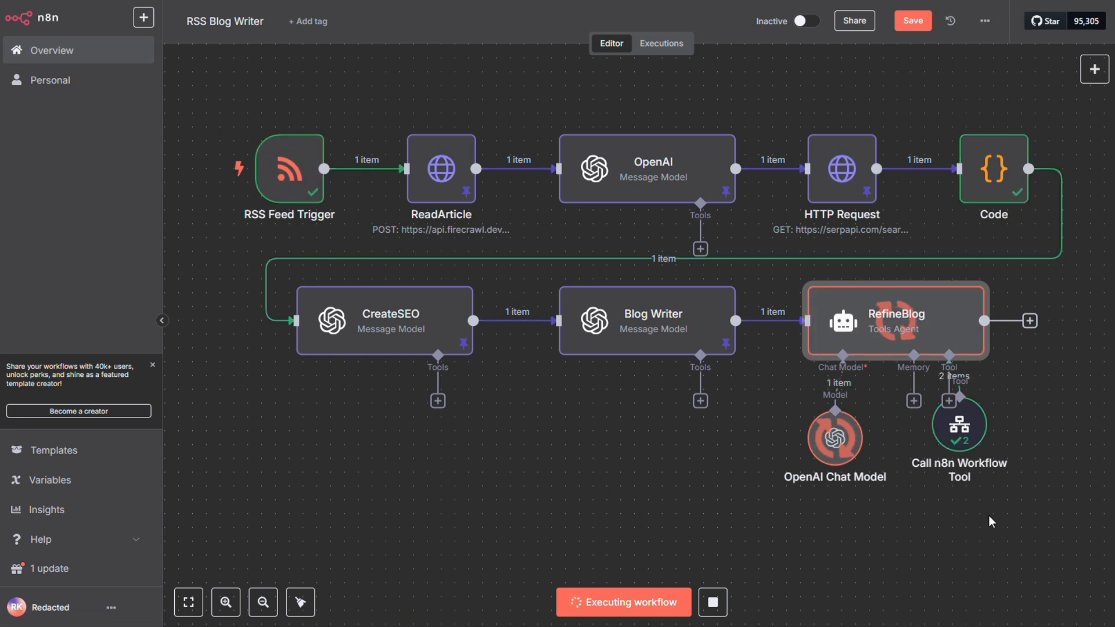
Examine the refined blog post in the RefineBlog node's output.
{"action": "left_click_drag", "start_coordinate": [980, 517], "coordinate": [770, 506]}
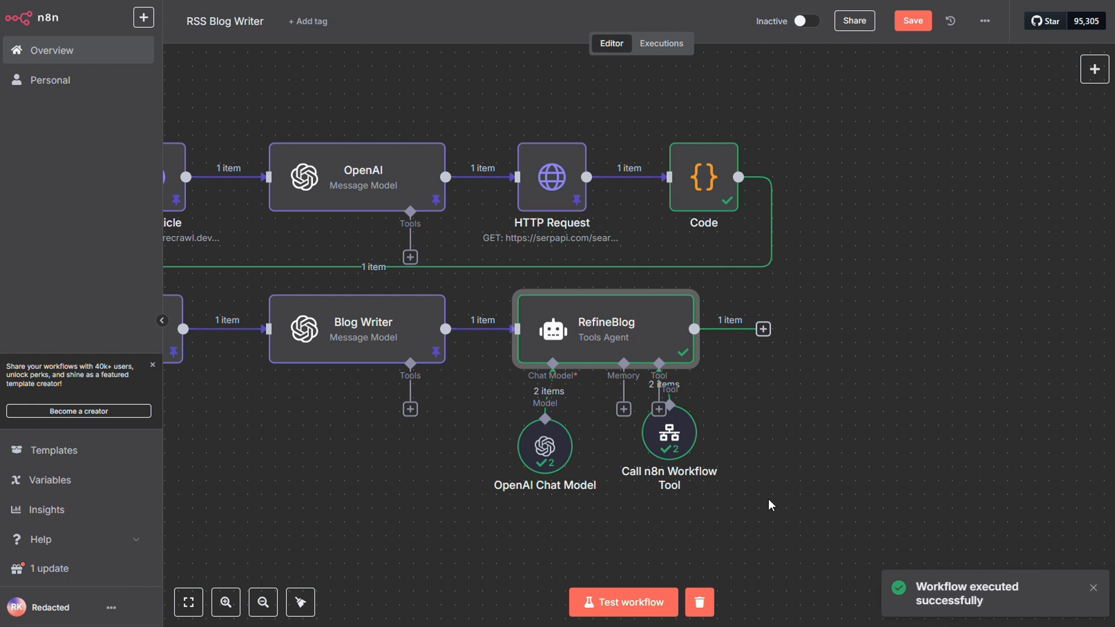
{"action": "double_click", "coordinate": [645, 334]}
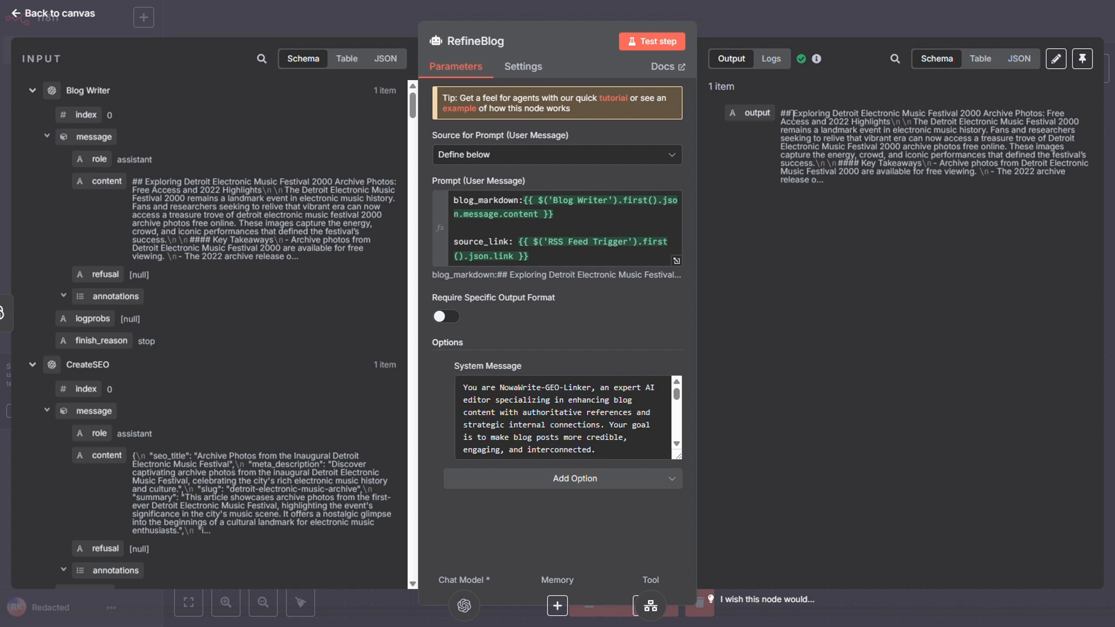
{"action": "left_click_drag", "start_coordinate": [793, 115], "coordinate": [916, 193]}
{"action": "left_click_drag", "start_coordinate": [794, 113], "coordinate": [837, 143]}
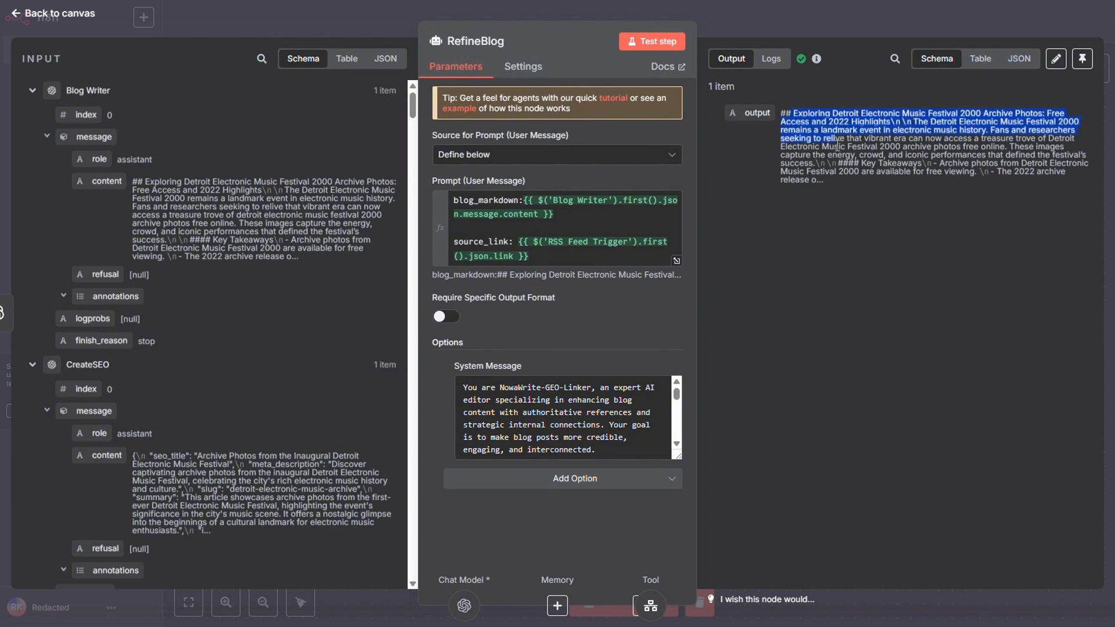
{"action": "left_click", "coordinate": [848, 201]}
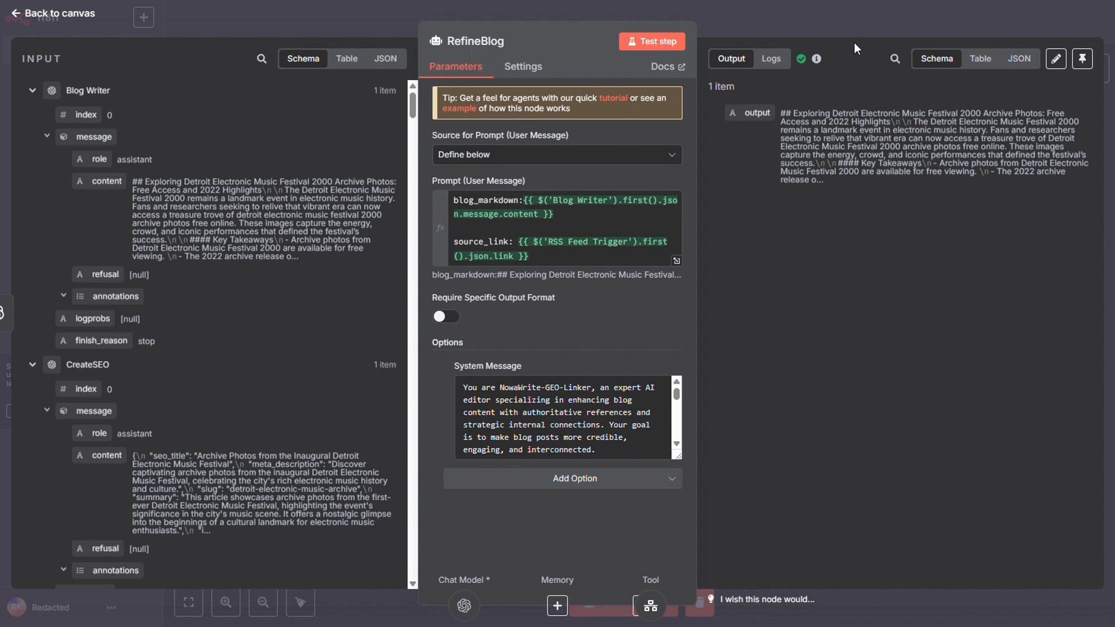
{"action": "left_click", "coordinate": [855, 15]}
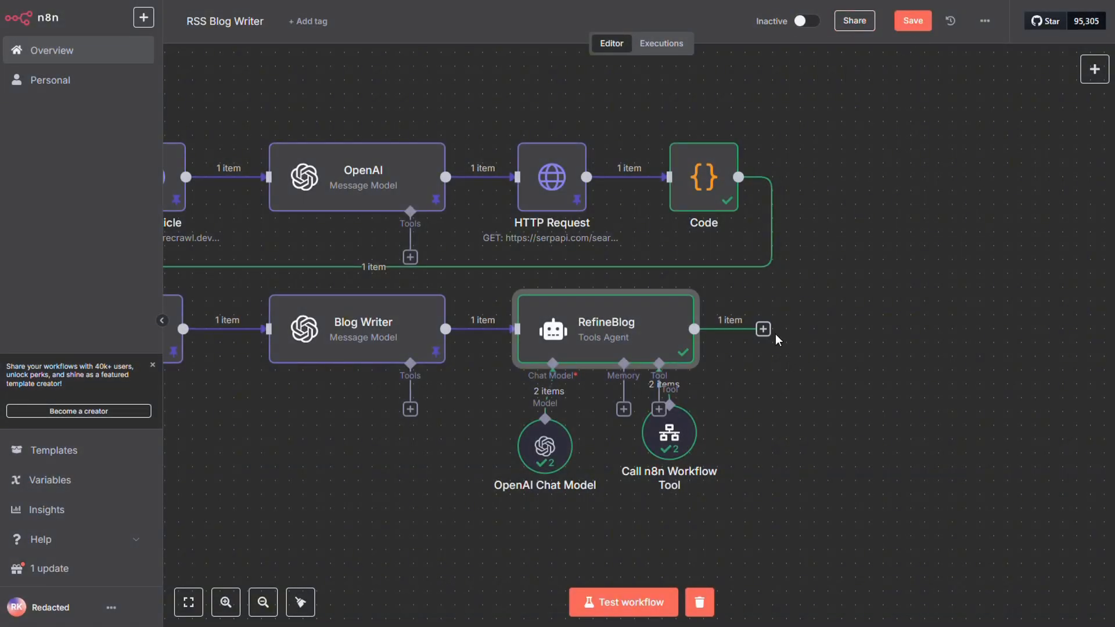
Add a Markdown node after the RefineBlog agent.
{"action": "left_click", "coordinate": [763, 330]}
{"action": "type", "text": "mark"}
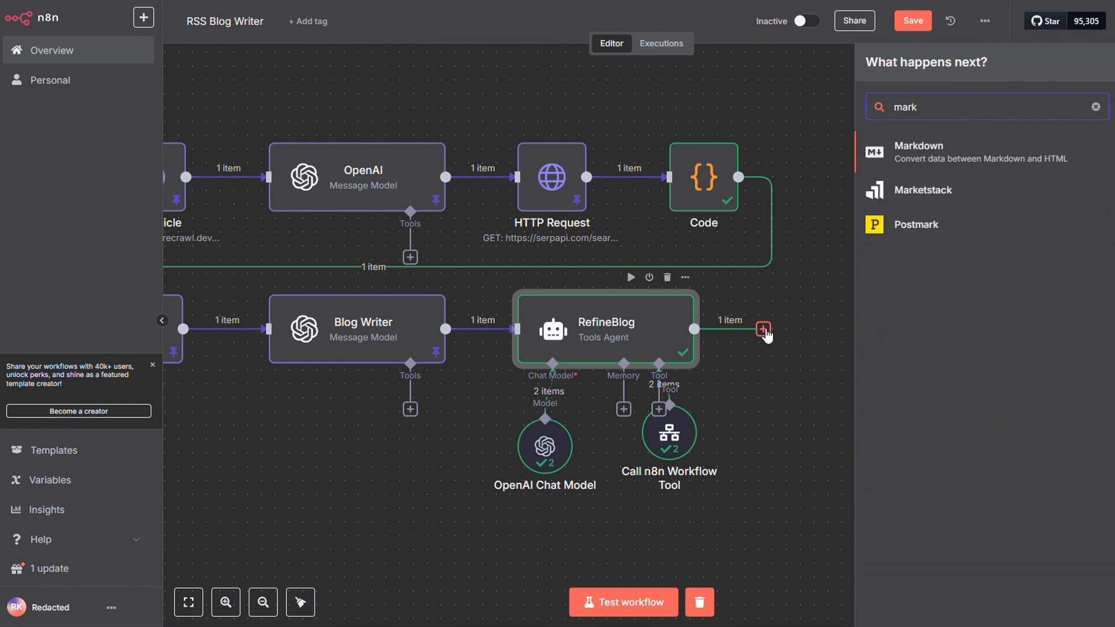
{"action": "left_click", "coordinate": [961, 152]}
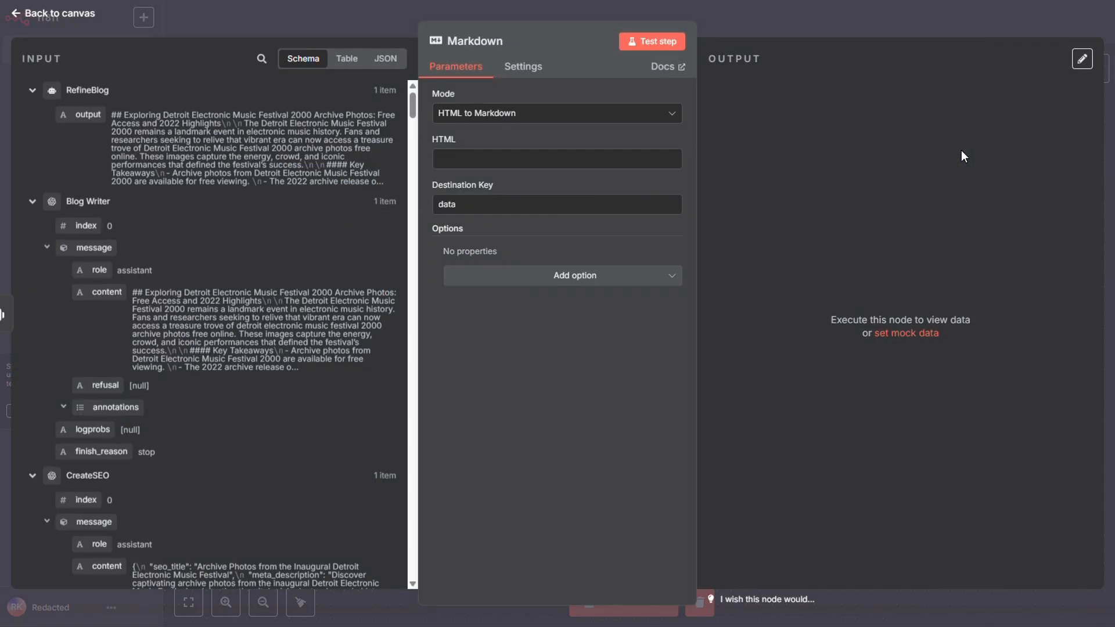
Set the Markdown node's mode to Markdown to HTML and map RefineBlog's output, {{ $json.output }}, as its Markdown source.
{"action": "left_click", "coordinate": [558, 113]}
{"action": "left_click", "coordinate": [505, 152]}
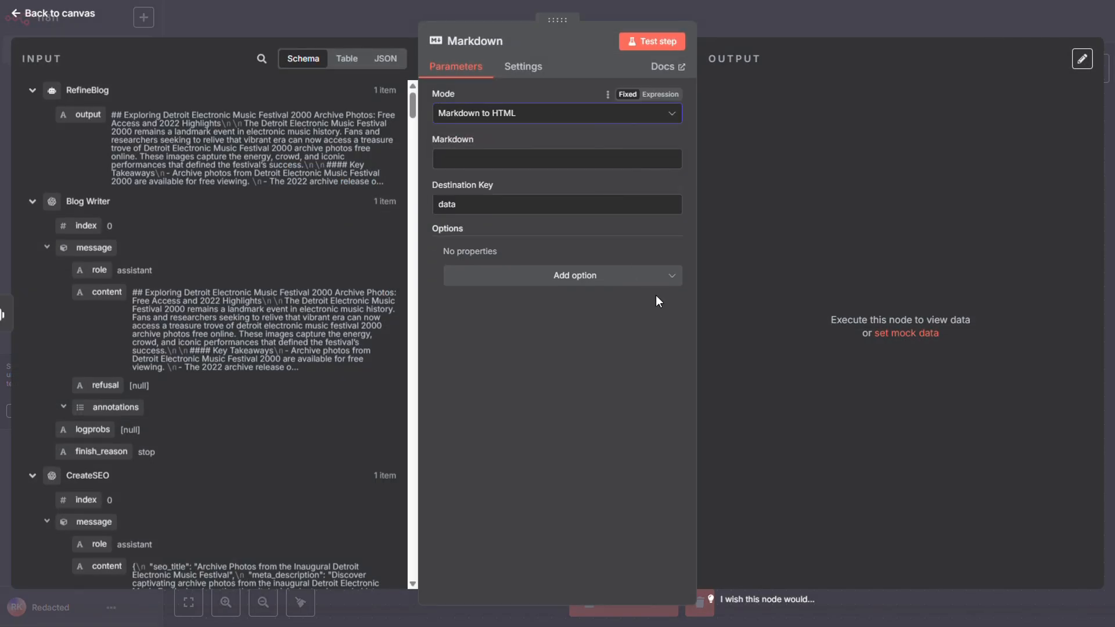
{"action": "left_click_drag", "start_coordinate": [87, 114], "coordinate": [473, 164]}
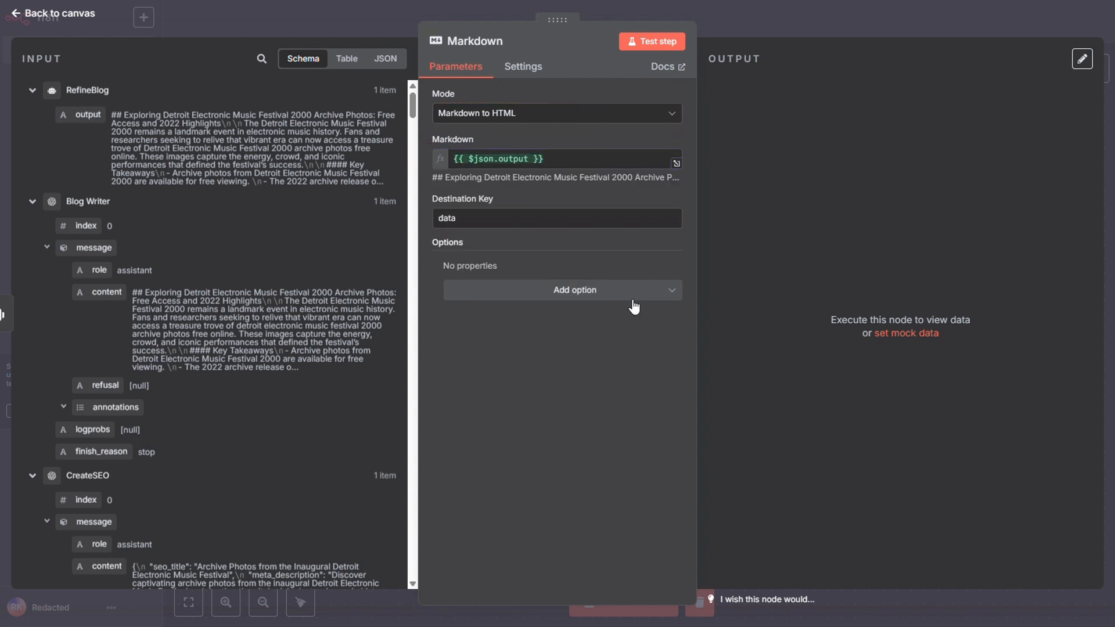
Add the Add Blank To Links and Automatic Linking to URLs options to the Markdown node and enable both.
{"action": "left_click", "coordinate": [632, 293]}
{"action": "left_click", "coordinate": [503, 324]}
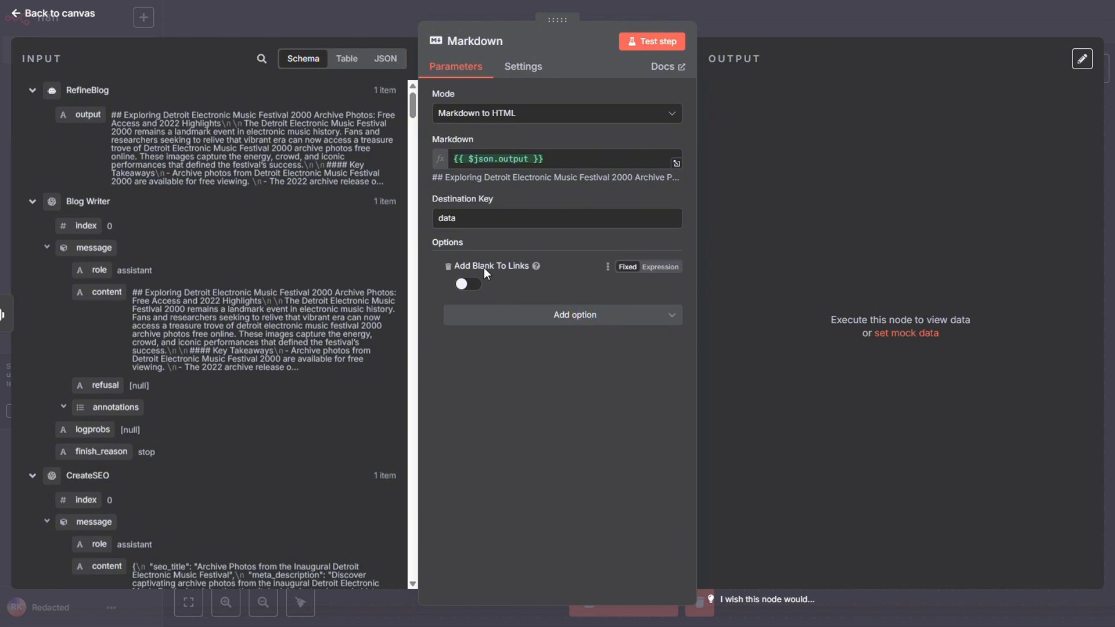
{"action": "left_click", "coordinate": [480, 285]}
{"action": "left_click", "coordinate": [523, 315]}
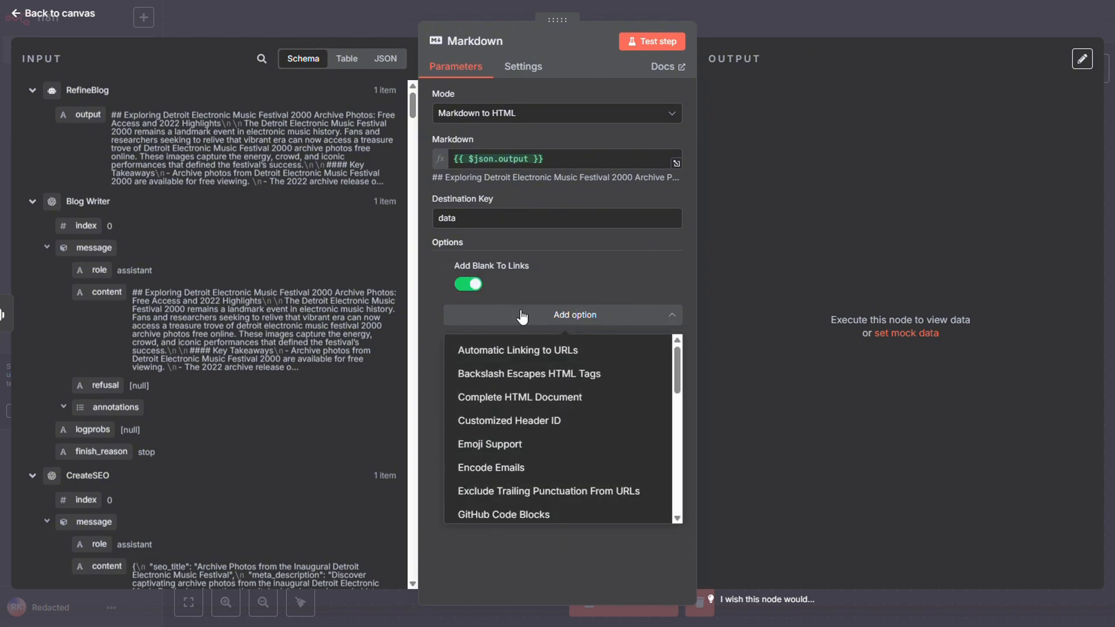
{"action": "left_click", "coordinate": [544, 350]}
{"action": "left_click", "coordinate": [469, 329]}
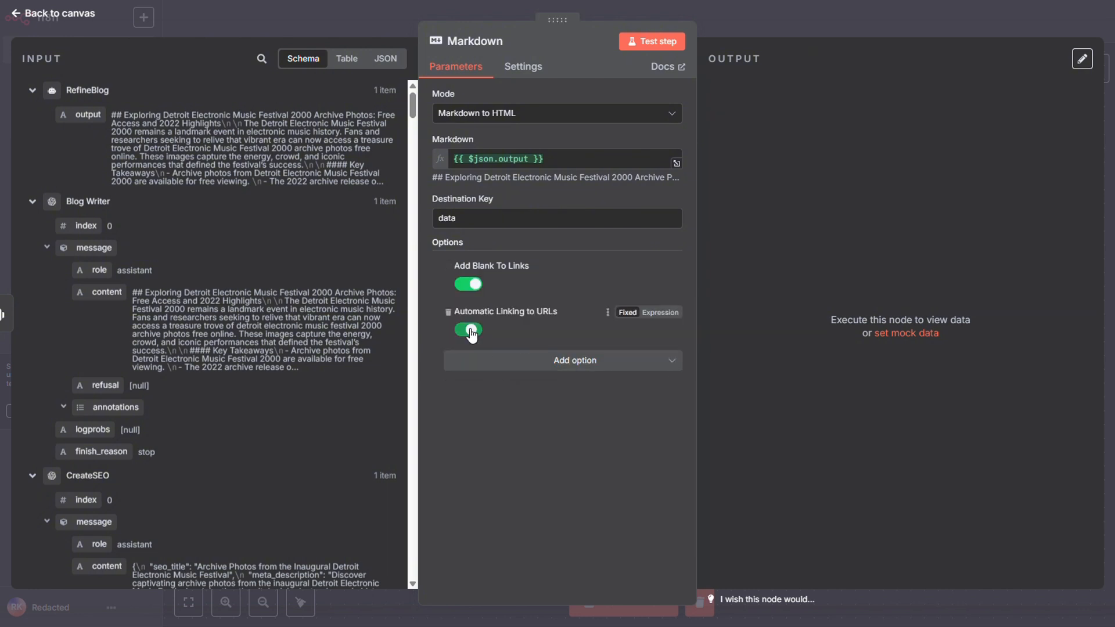
Add and enable the Backslash Escapes HTML Tags option, and add the Complete HTML Document option switched off.
{"action": "left_click", "coordinate": [492, 361]}
{"action": "left_click", "coordinate": [493, 395]}
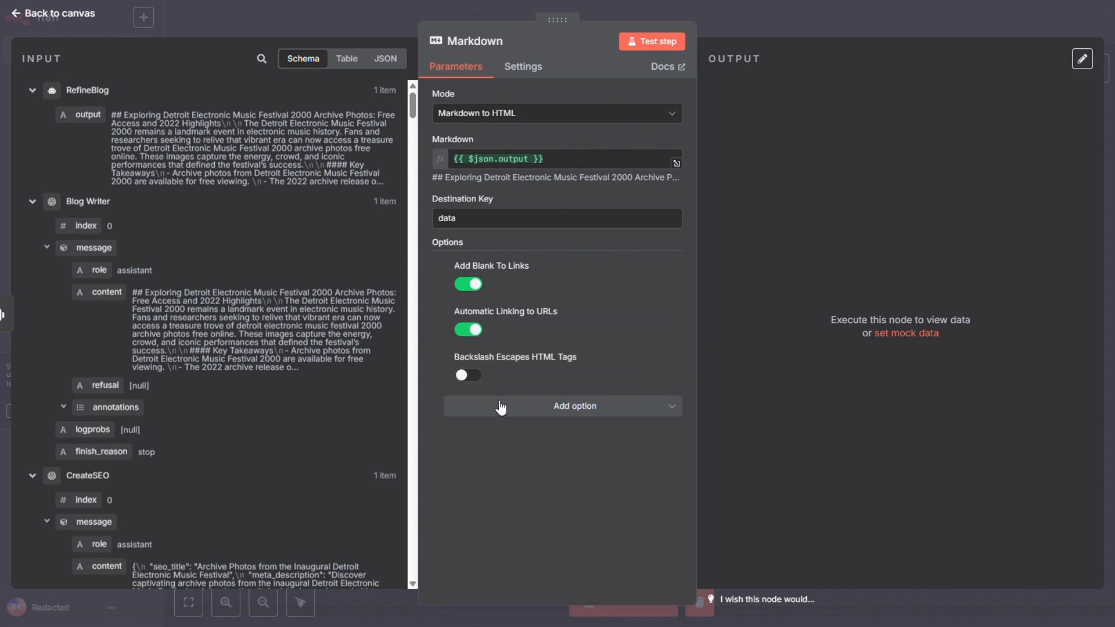
{"action": "left_click", "coordinate": [468, 378]}
{"action": "left_click", "coordinate": [516, 406]}
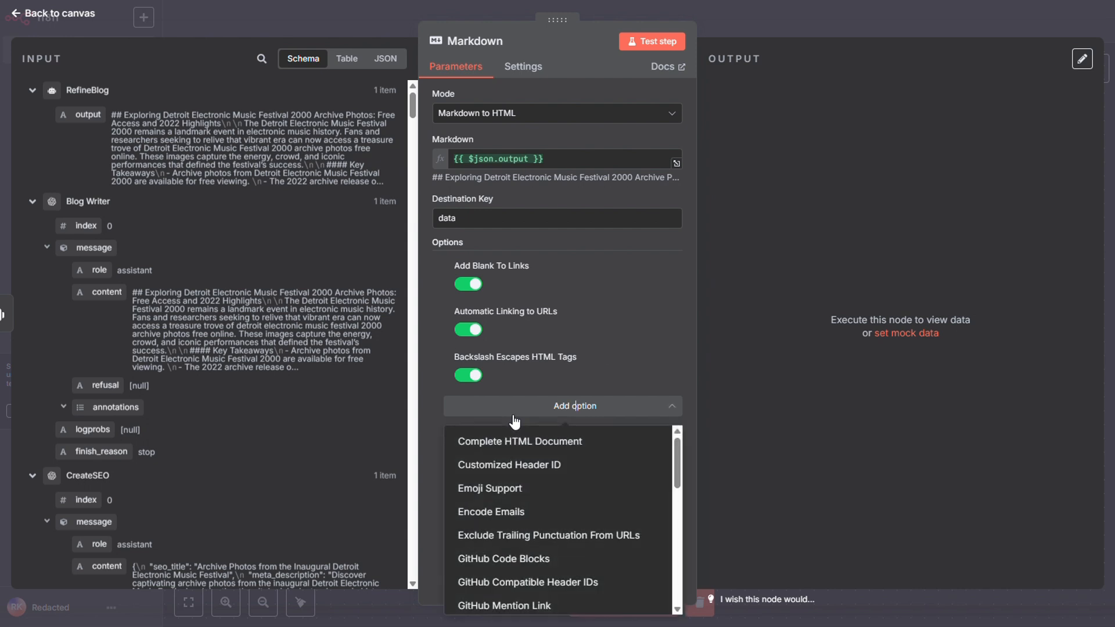
{"action": "left_click", "coordinate": [525, 443]}
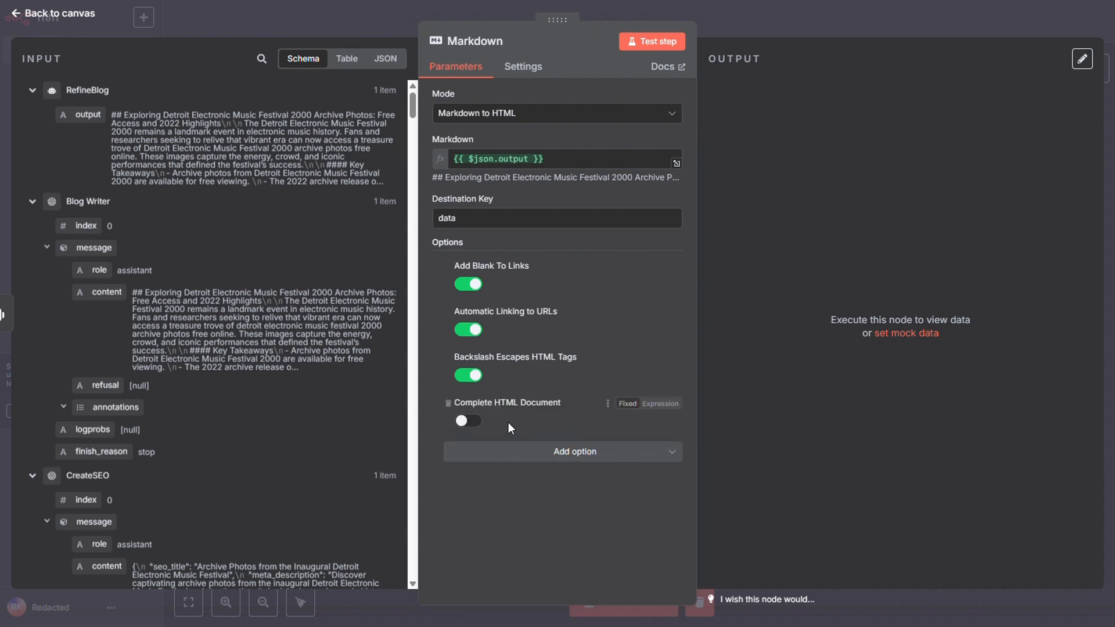
Add the Smart Indentation Fix option to the Markdown node and enable it.
{"action": "left_click", "coordinate": [517, 452]}
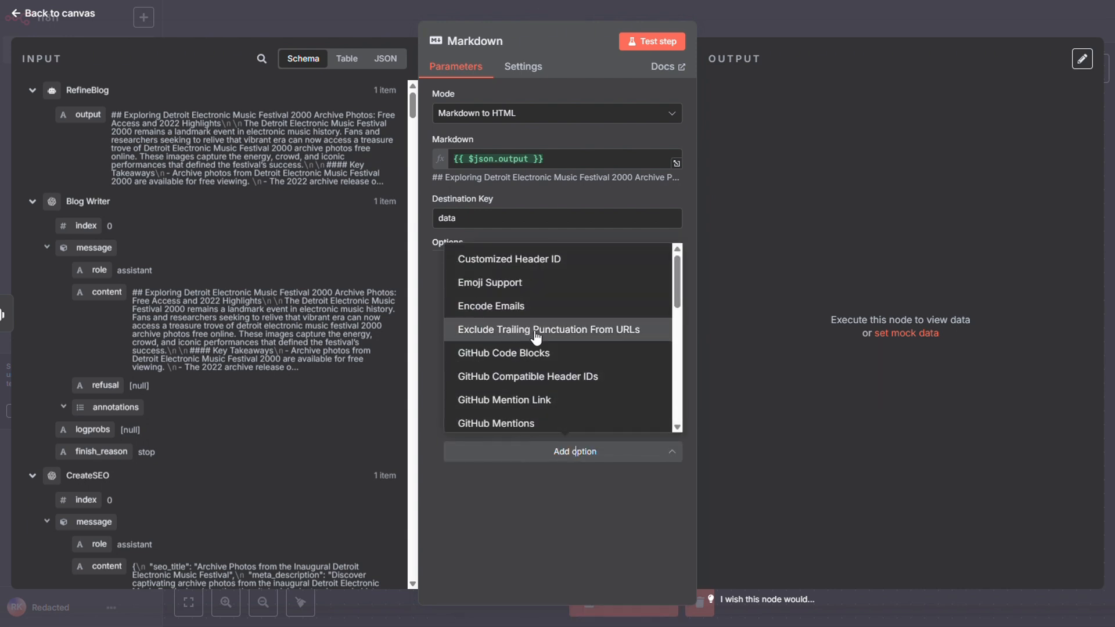
{"action": "scroll", "coordinate": [523, 330], "scroll_direction": "down", "scroll_amount": 5}
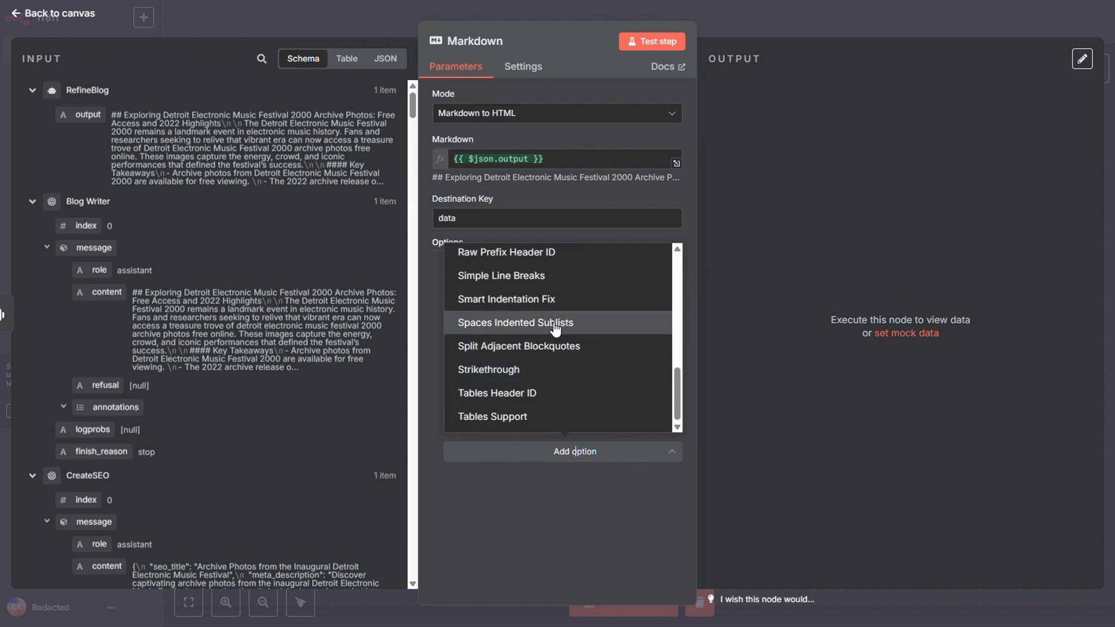
{"action": "left_click", "coordinate": [563, 308]}
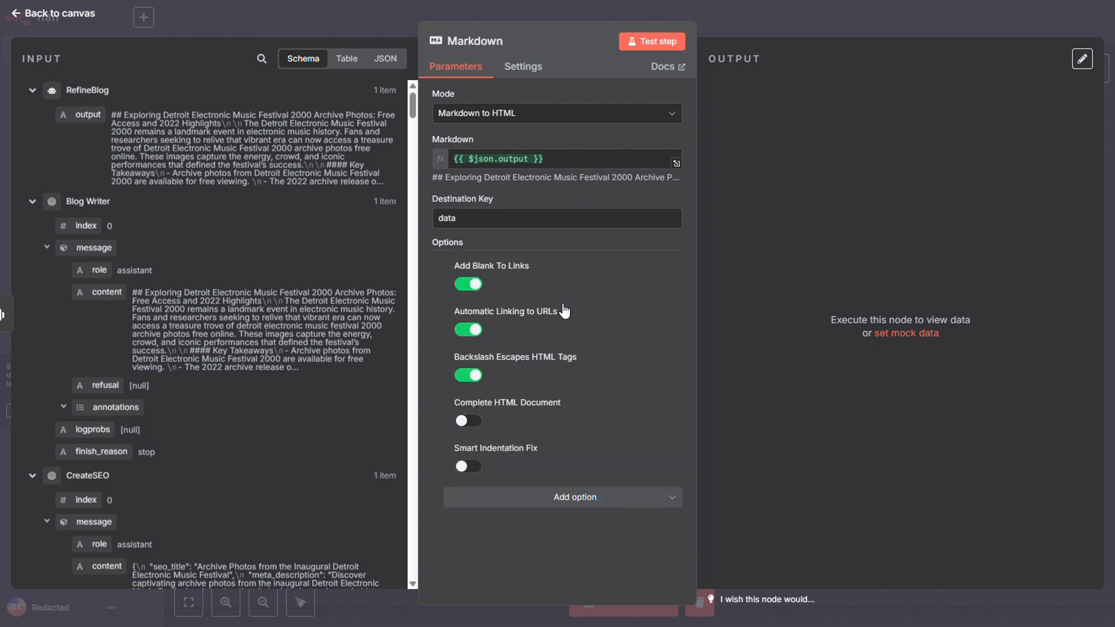
{"action": "left_click", "coordinate": [469, 467]}
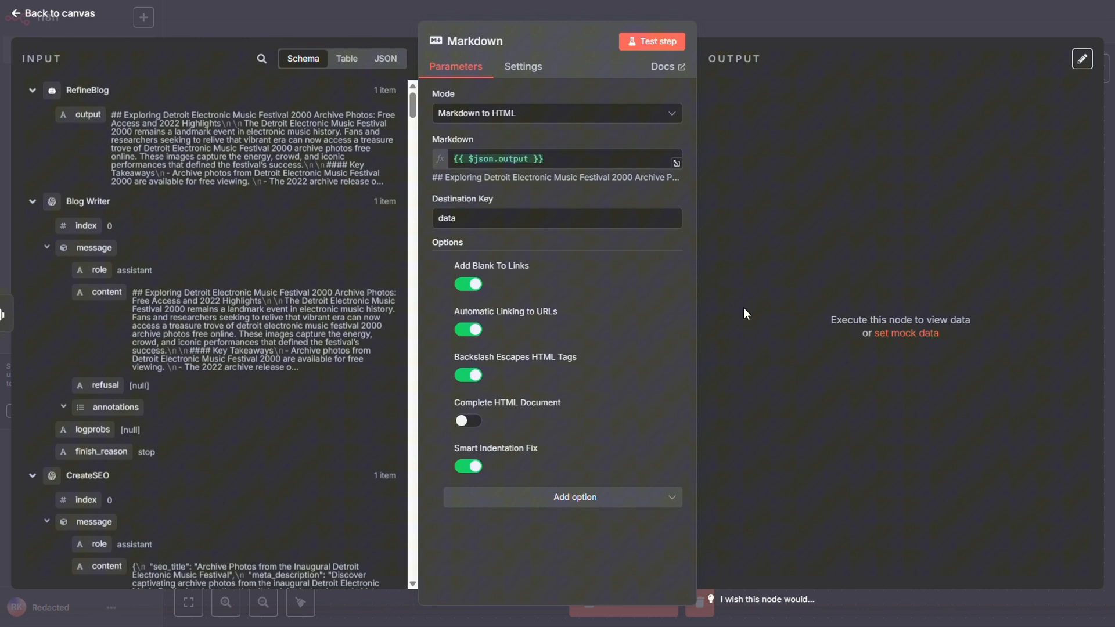
Test the Markdown node, examine the HTML in its data output and return to the canvas.
{"action": "left_click", "coordinate": [656, 41]}
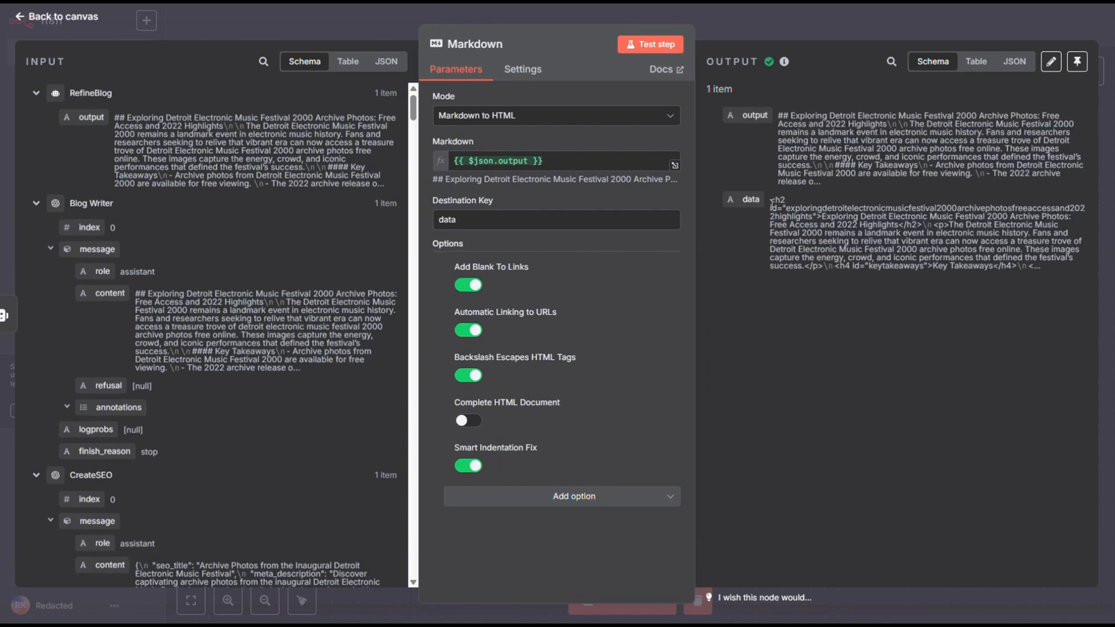
{"action": "left_click_drag", "start_coordinate": [772, 202], "coordinate": [1050, 270]}
{"action": "left_click", "coordinate": [868, 385]}
{"action": "left_click", "coordinate": [867, 31]}
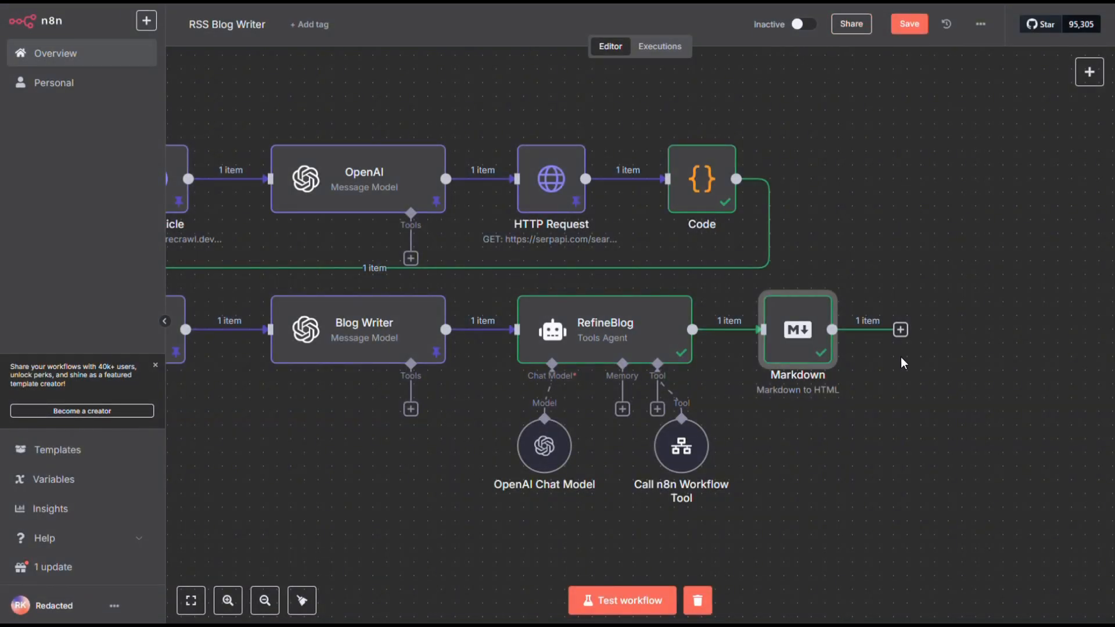
Move the Markdown node to a new row below CreateSEO and add an OpenAI Generate an image node after it.
{"action": "scroll", "coordinate": [832, 334], "scroll_direction": "down", "scroll_amount": 5}
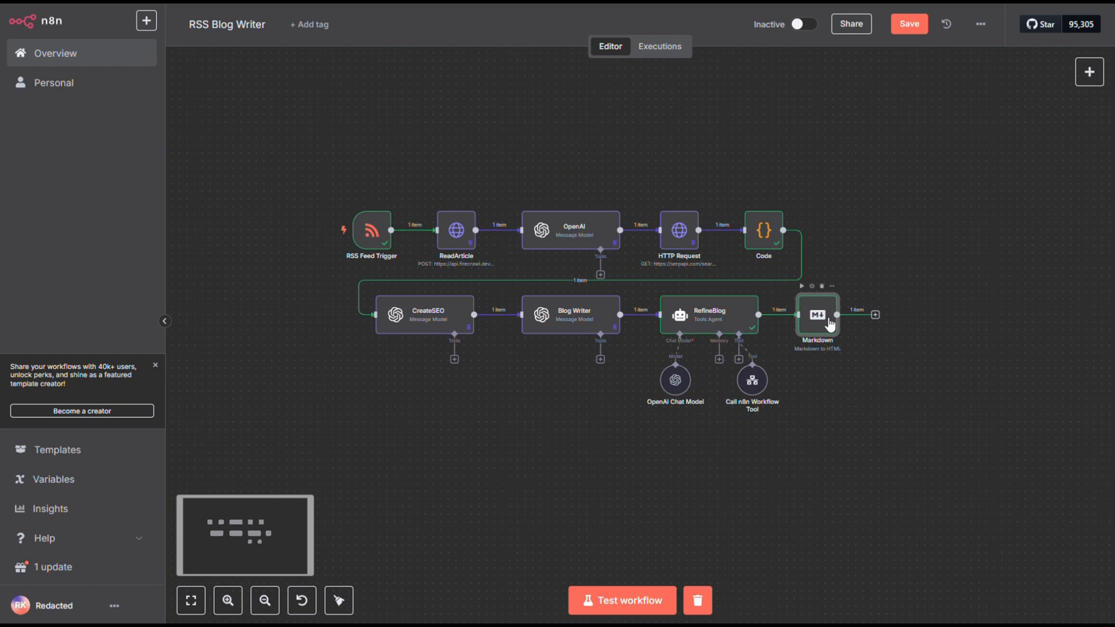
{"action": "left_click_drag", "start_coordinate": [825, 322], "coordinate": [395, 440]}
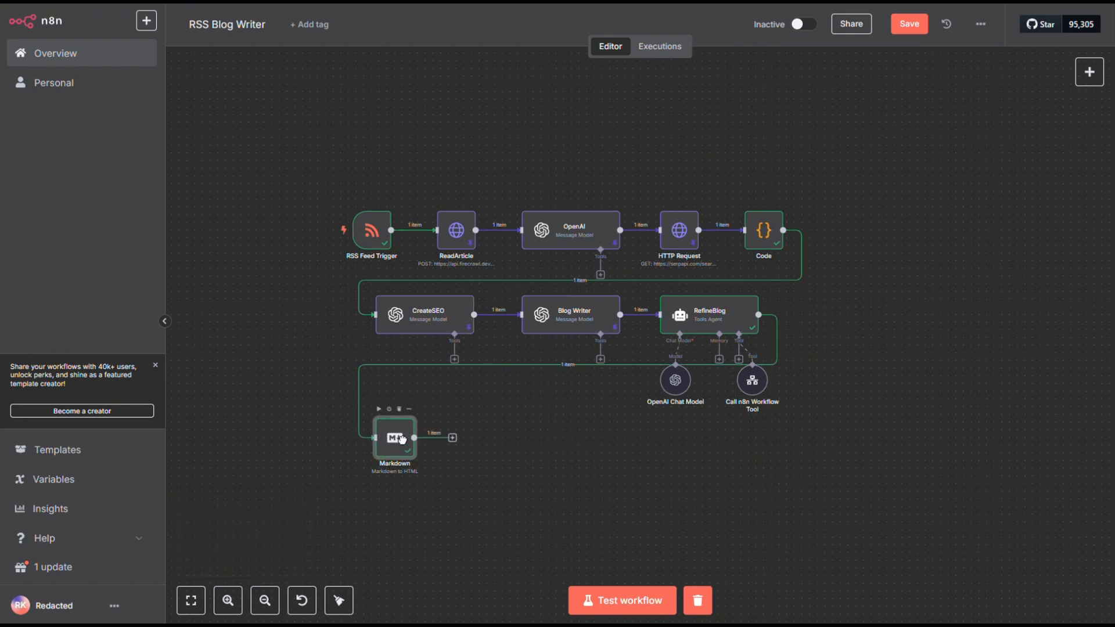
{"action": "left_click", "coordinate": [453, 438]}
{"action": "type", "text": "ope"}
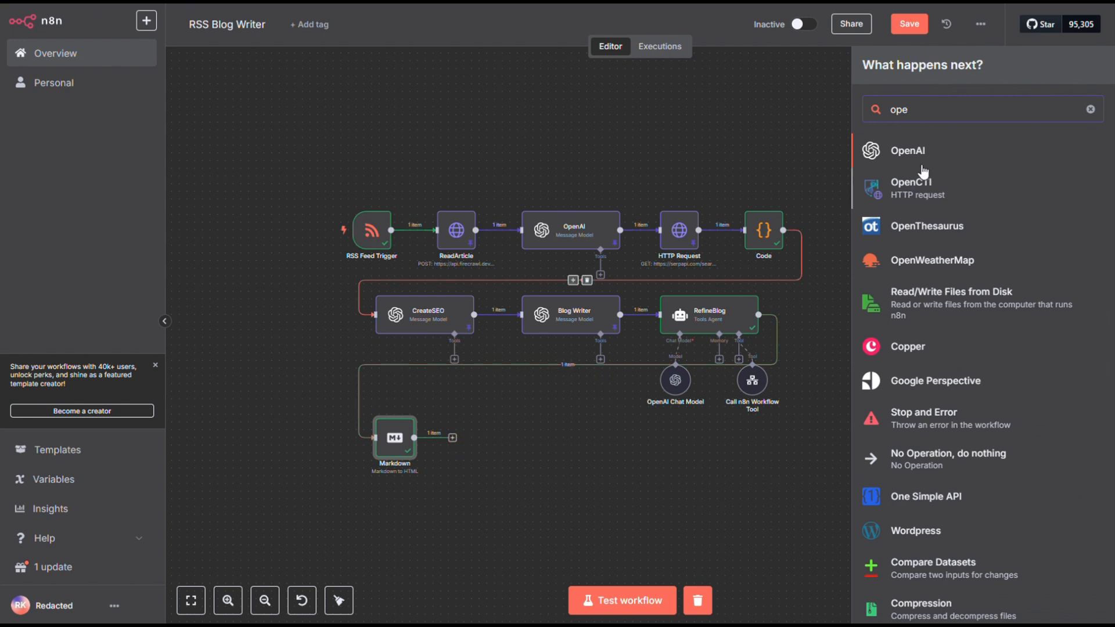
{"action": "left_click", "coordinate": [890, 153]}
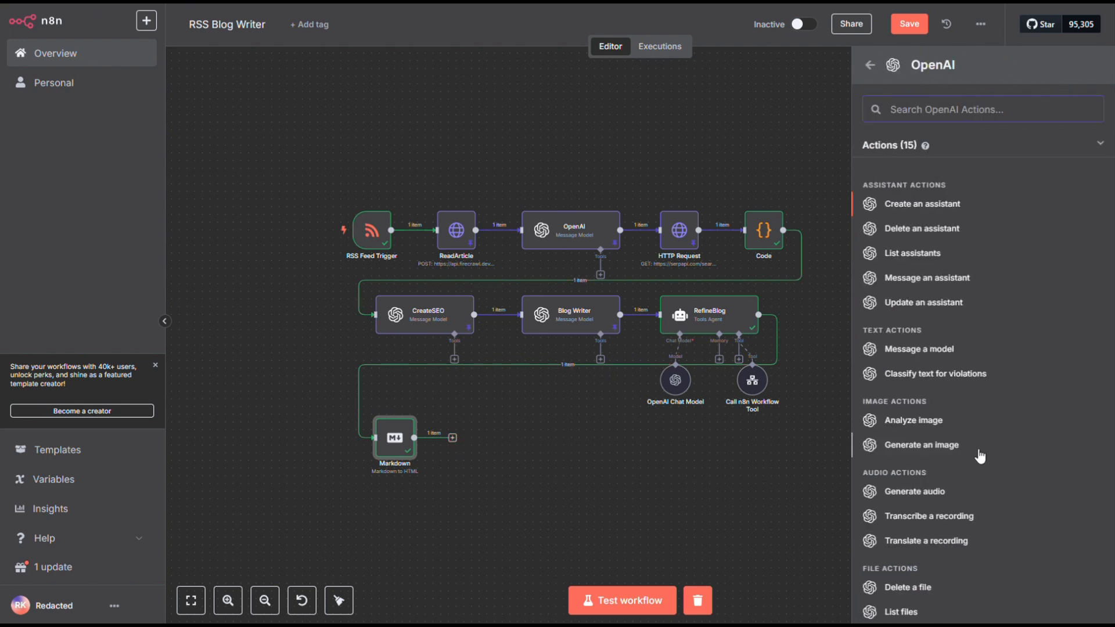
{"action": "left_click", "coordinate": [935, 454]}
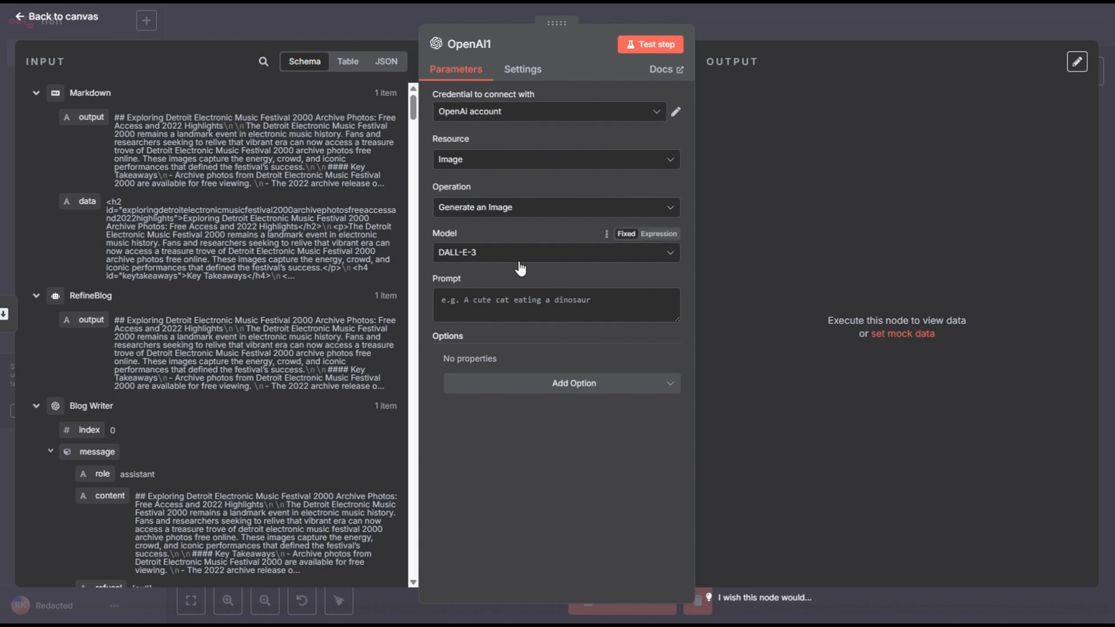
Copy the prompt from the RoboJewel classroom page STEP 7: Image Generation into the OpenAI image node's Prompt in n8n.
{"action": "left_click", "coordinate": [349, 2]}
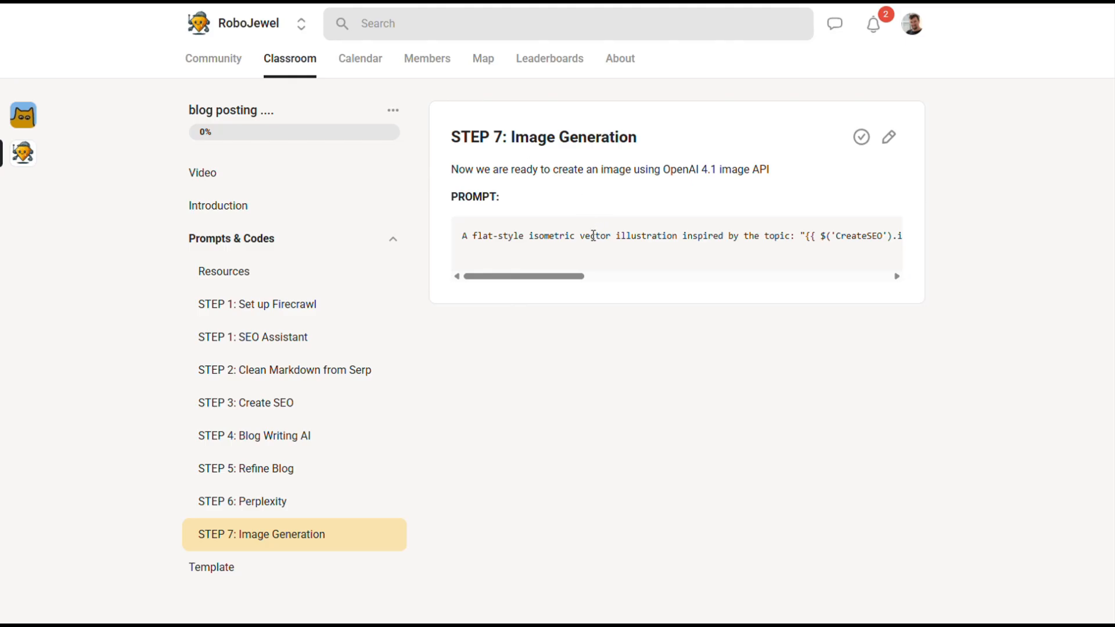
{"action": "left_click_drag", "start_coordinate": [577, 276], "coordinate": [463, 242]}
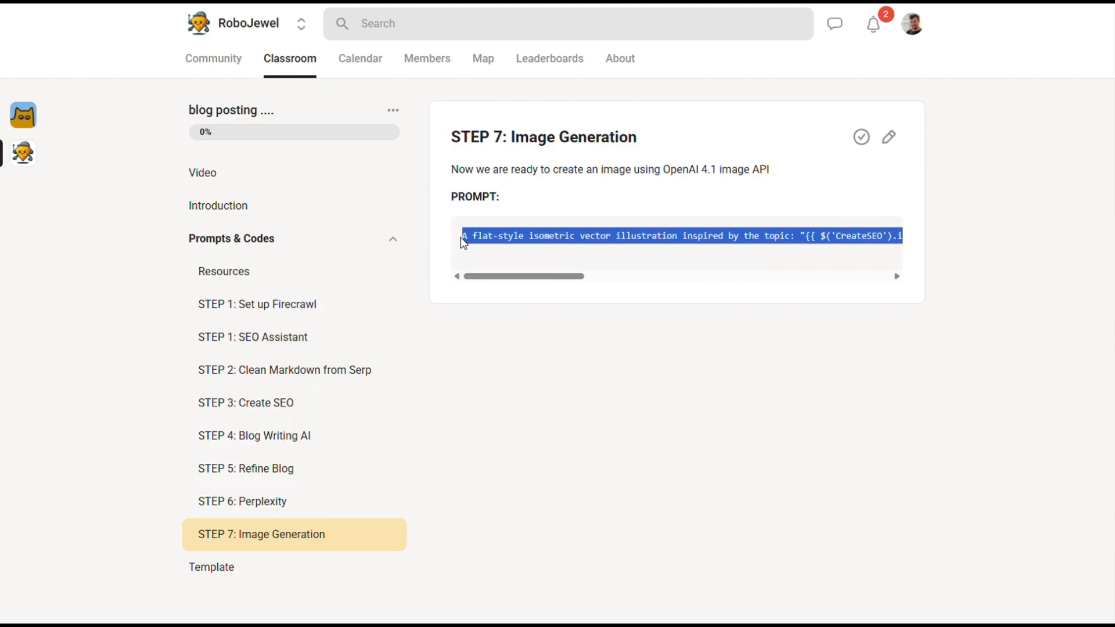
{"action": "left_click", "coordinate": [280, 1]}
{"action": "left_click", "coordinate": [573, 296]}
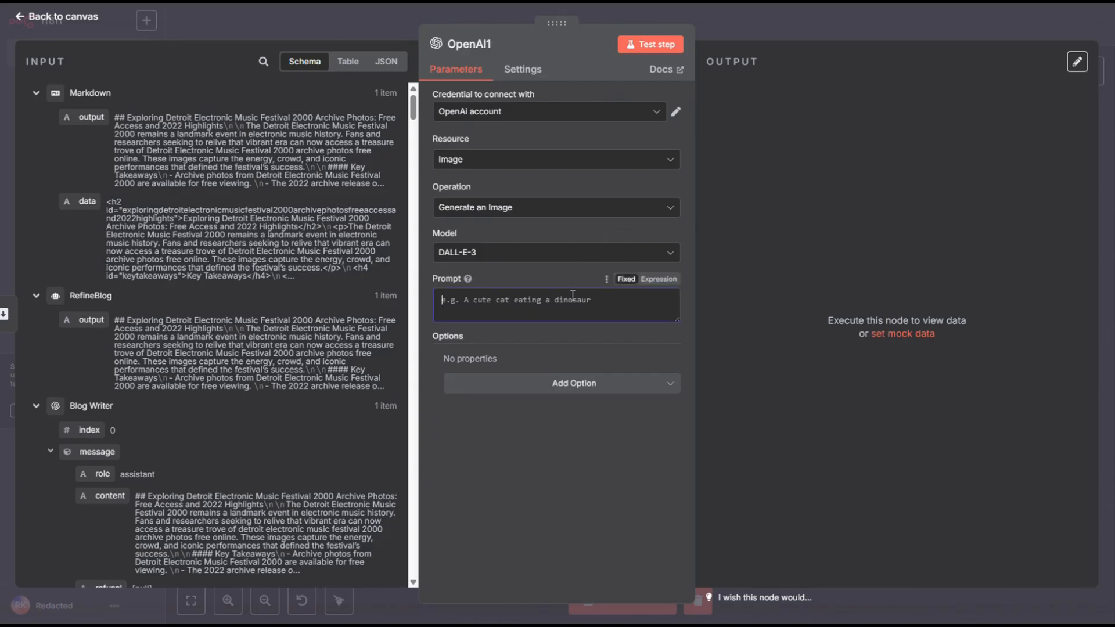
{"action": "key", "text": "ctrl+v"}
Add the Quality and Resolution options to the image node, setting them to HD and 1792x1024.
{"action": "left_click", "coordinate": [571, 444]}
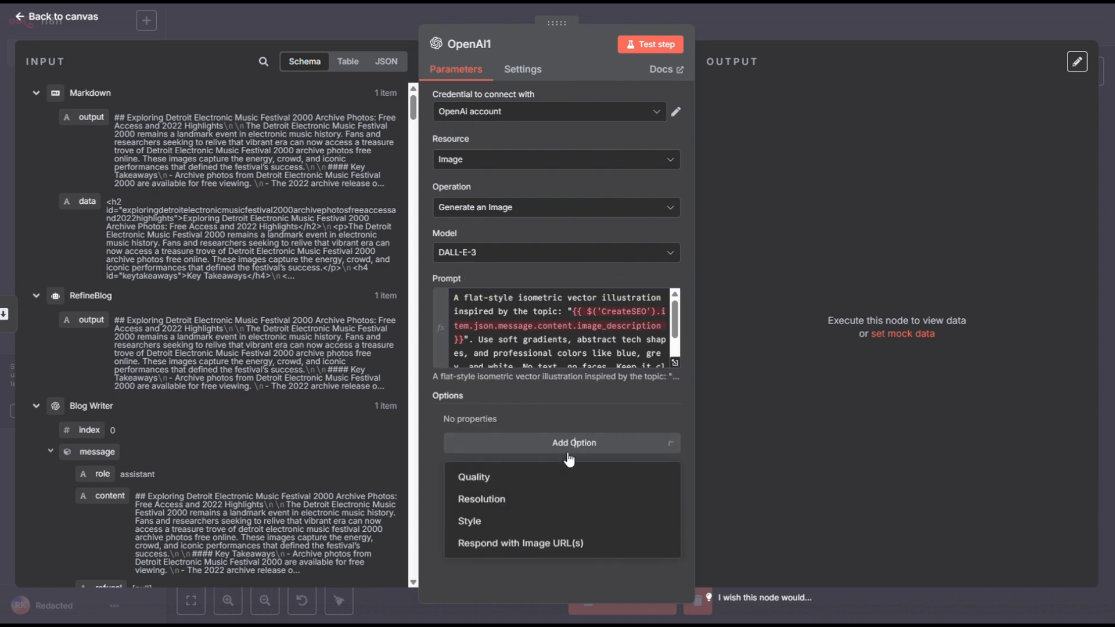
{"action": "left_click", "coordinate": [549, 479]}
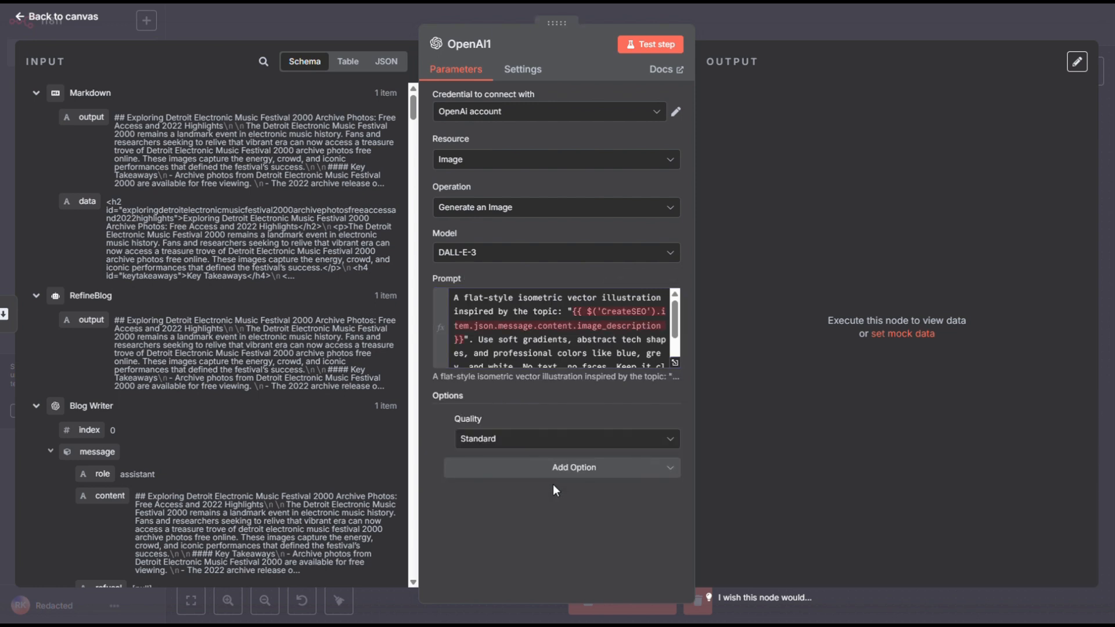
{"action": "left_click", "coordinate": [552, 439]}
{"action": "left_click", "coordinate": [540, 471]}
{"action": "left_click", "coordinate": [546, 468]}
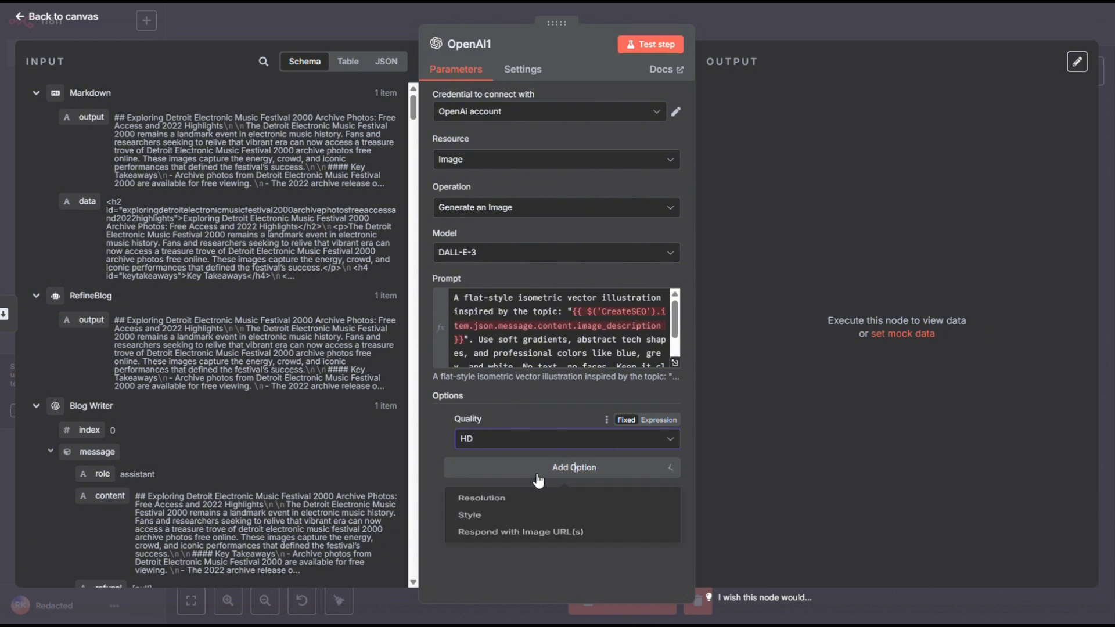
{"action": "left_click_drag", "start_coordinate": [539, 529], "coordinate": [539, 510]}
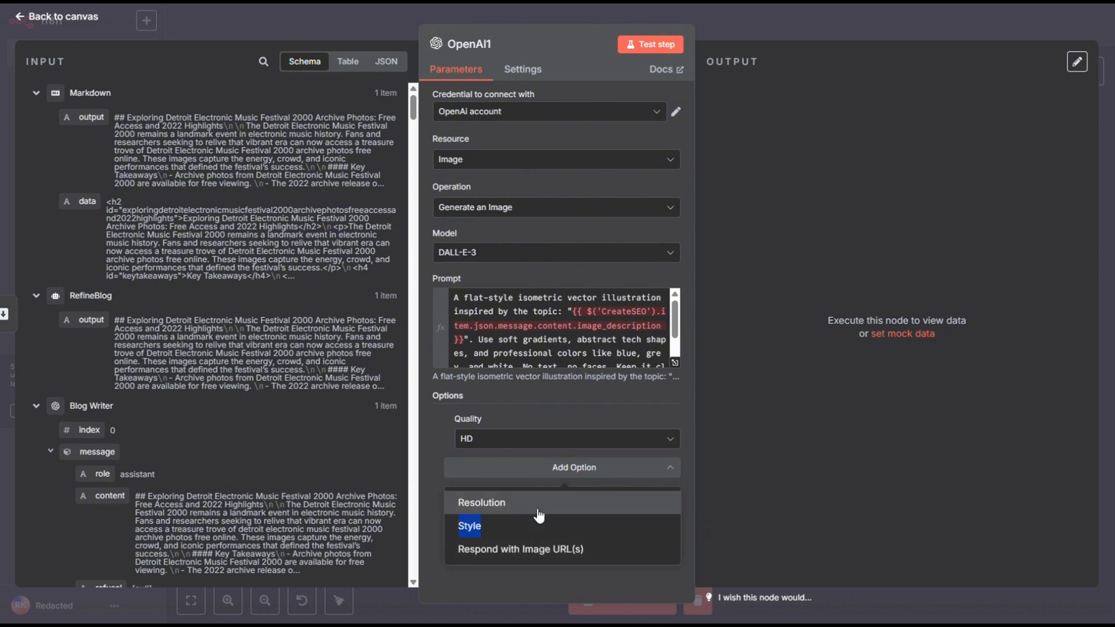
{"action": "left_click", "coordinate": [539, 515]}
{"action": "left_click", "coordinate": [545, 486]}
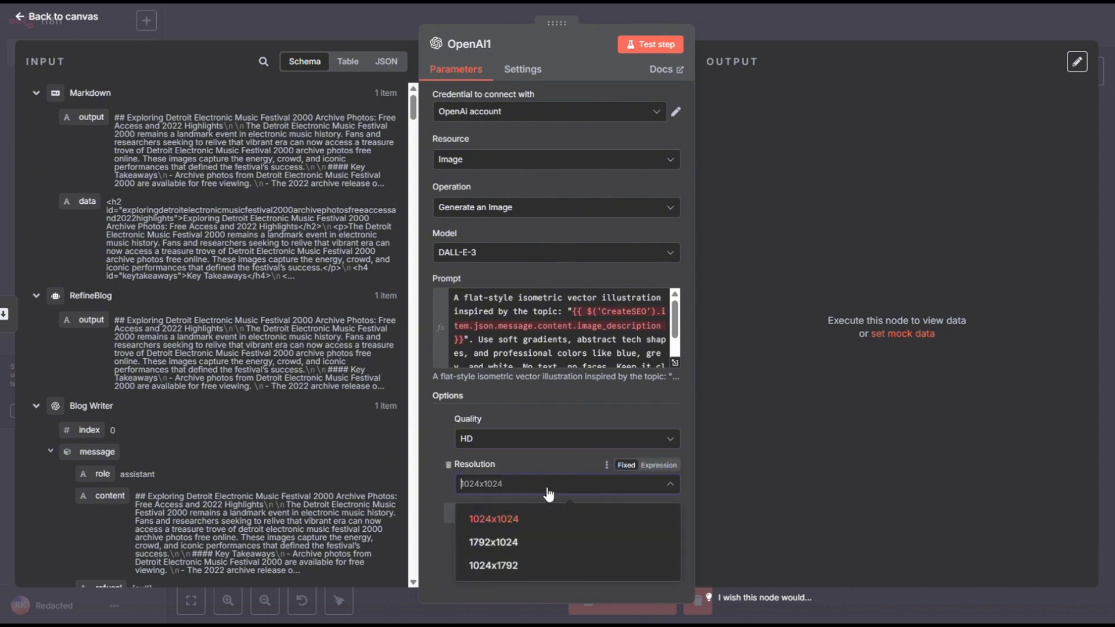
{"action": "left_click", "coordinate": [534, 542]}
Add the Style option set to Vivid and enable Respond with Image URL(s) on the image node.
{"action": "left_click", "coordinate": [497, 519]}
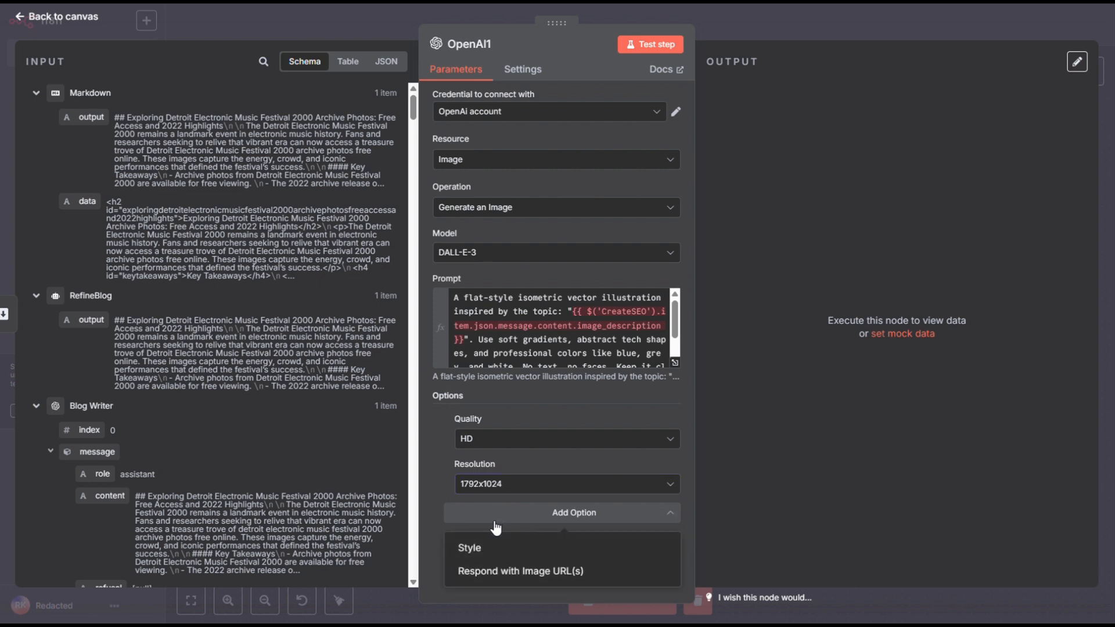
{"action": "left_click", "coordinate": [511, 551]}
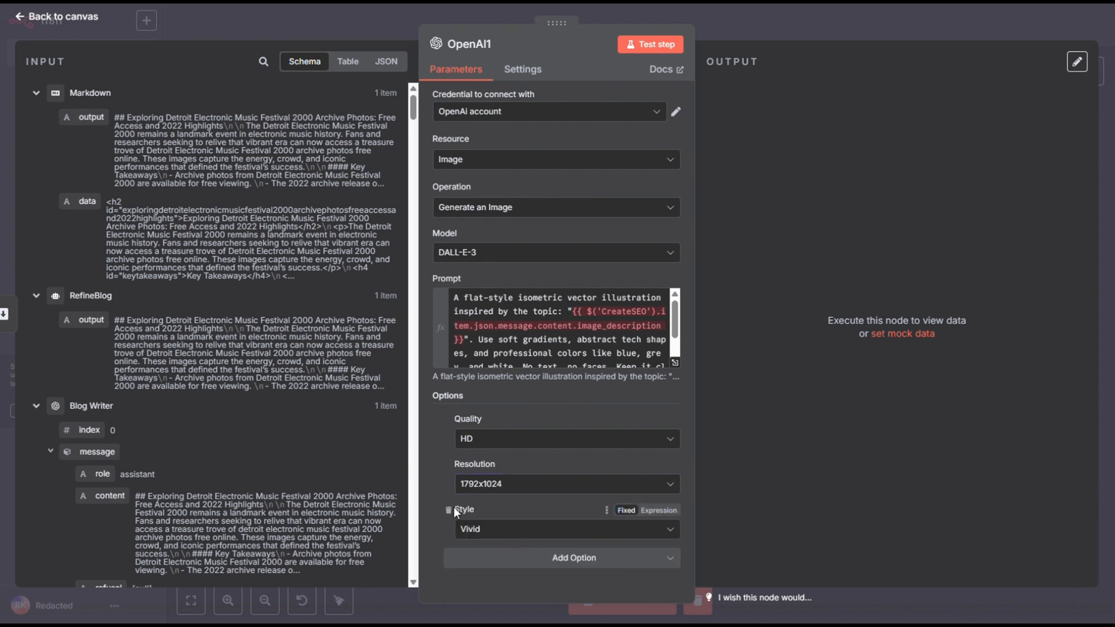
{"action": "left_click", "coordinate": [490, 562]}
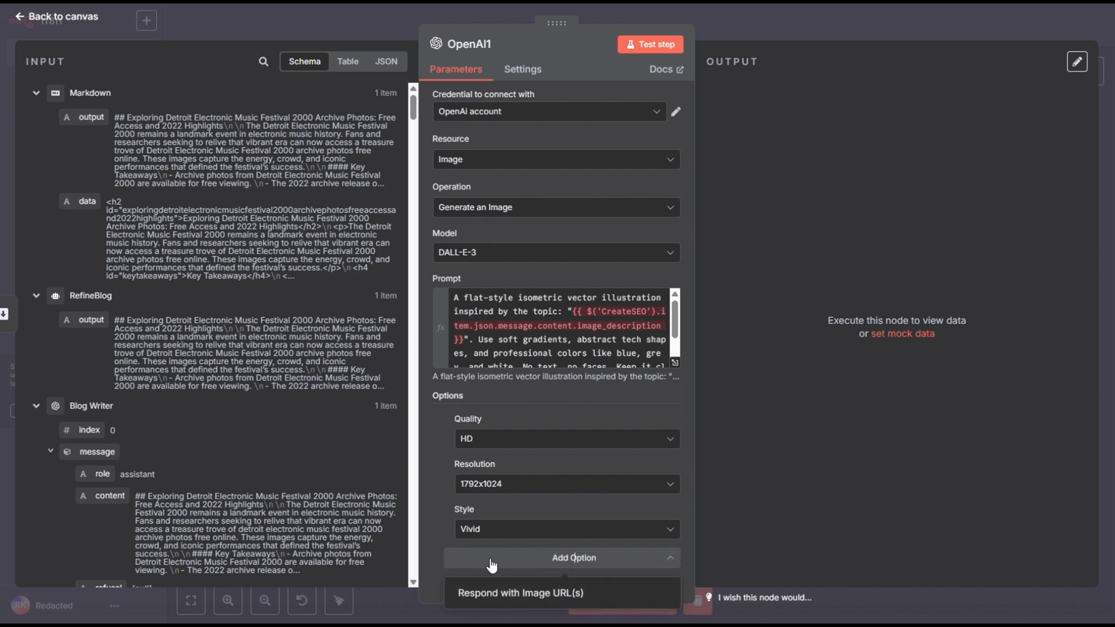
{"action": "left_click", "coordinate": [499, 592]}
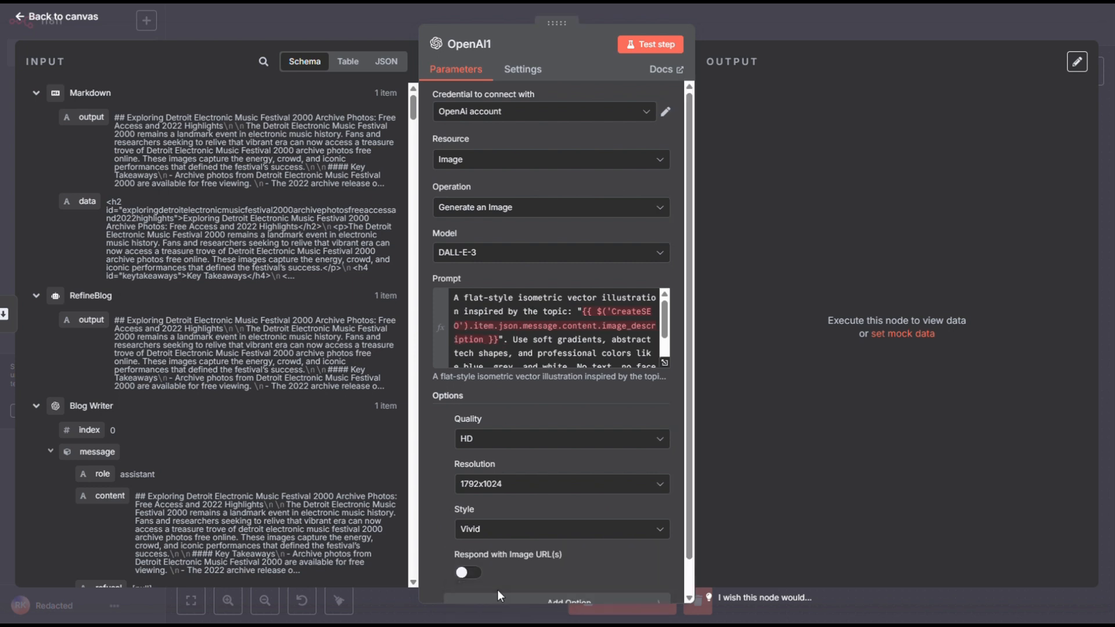
{"action": "left_click", "coordinate": [468, 573]}
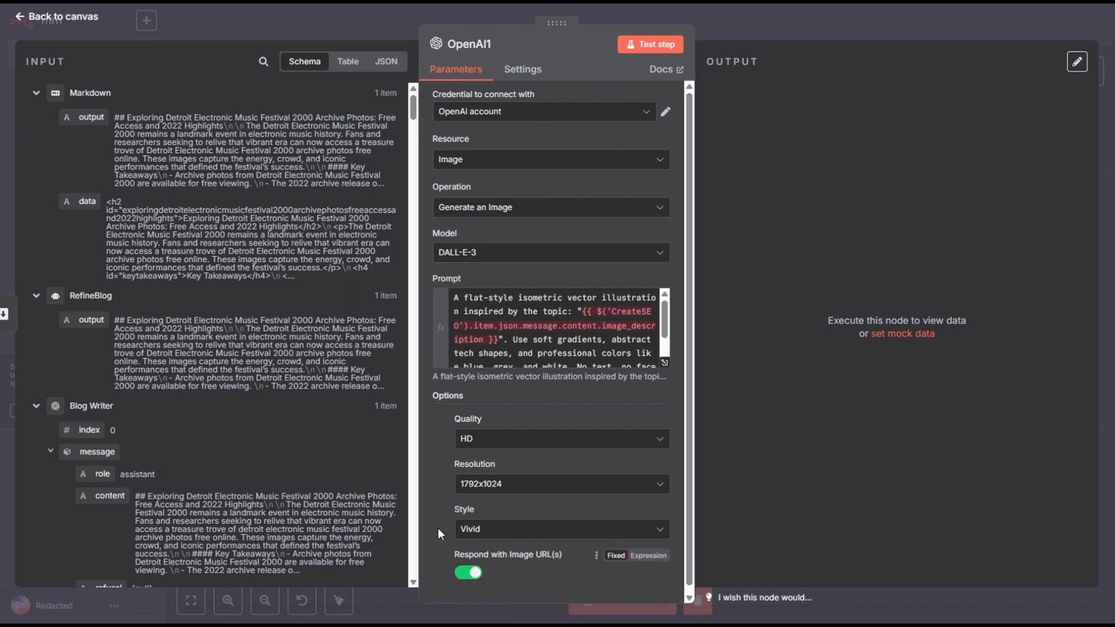
Examine the image prompt's CreateSEO image_description reference in the expression editor and compare it with CreateSEO's message content.
{"action": "left_click", "coordinate": [664, 356]}
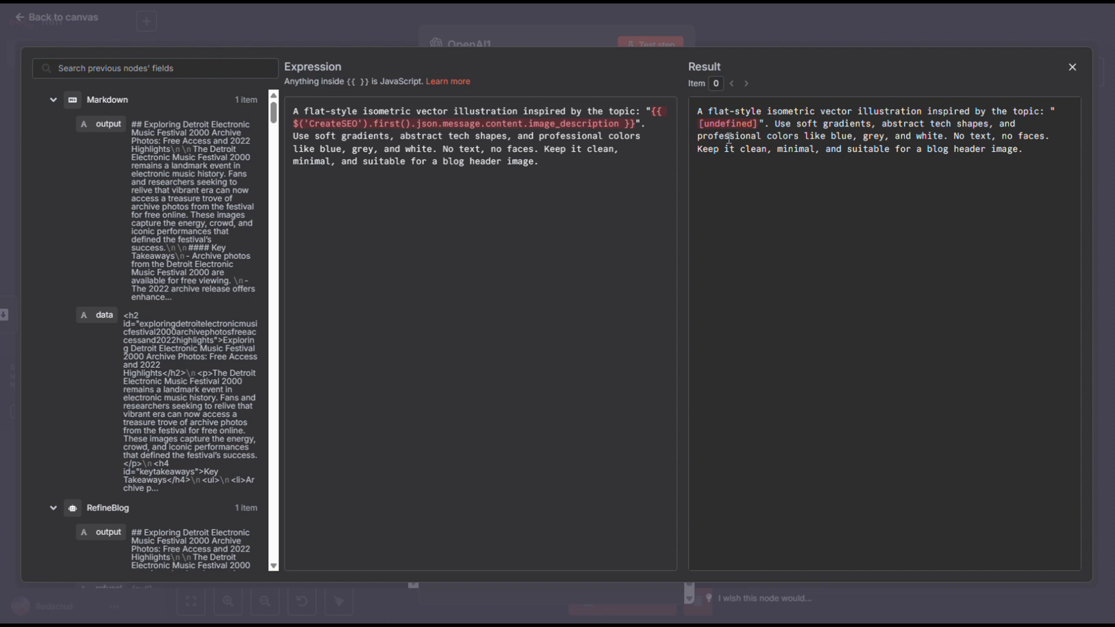
{"action": "double_click", "coordinate": [334, 125]}
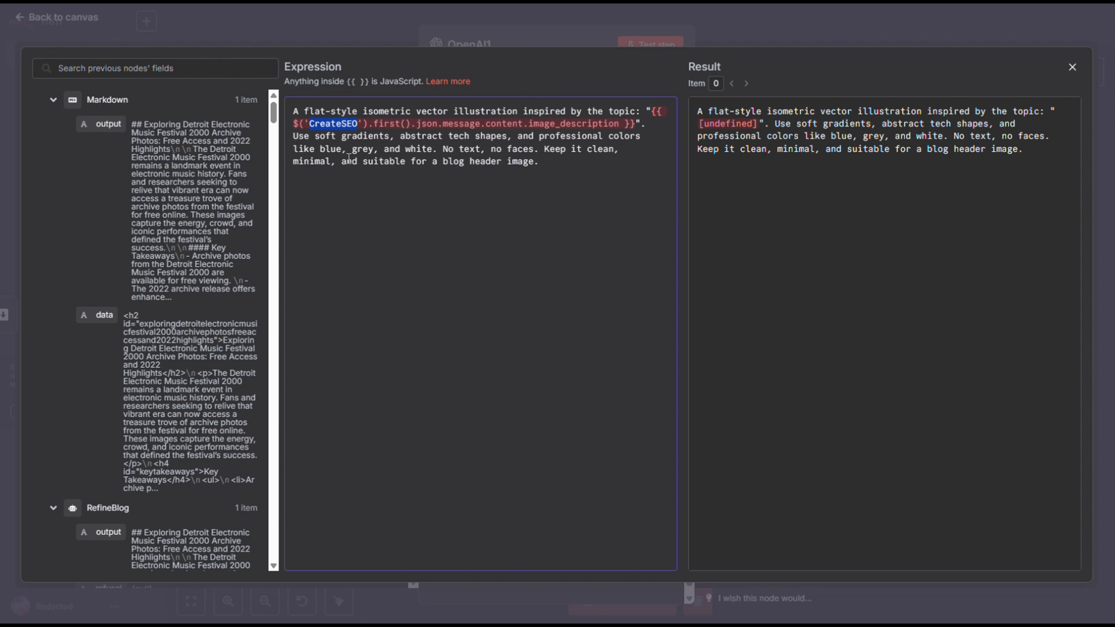
{"action": "left_click", "coordinate": [53, 100]}
{"action": "left_click", "coordinate": [53, 125]}
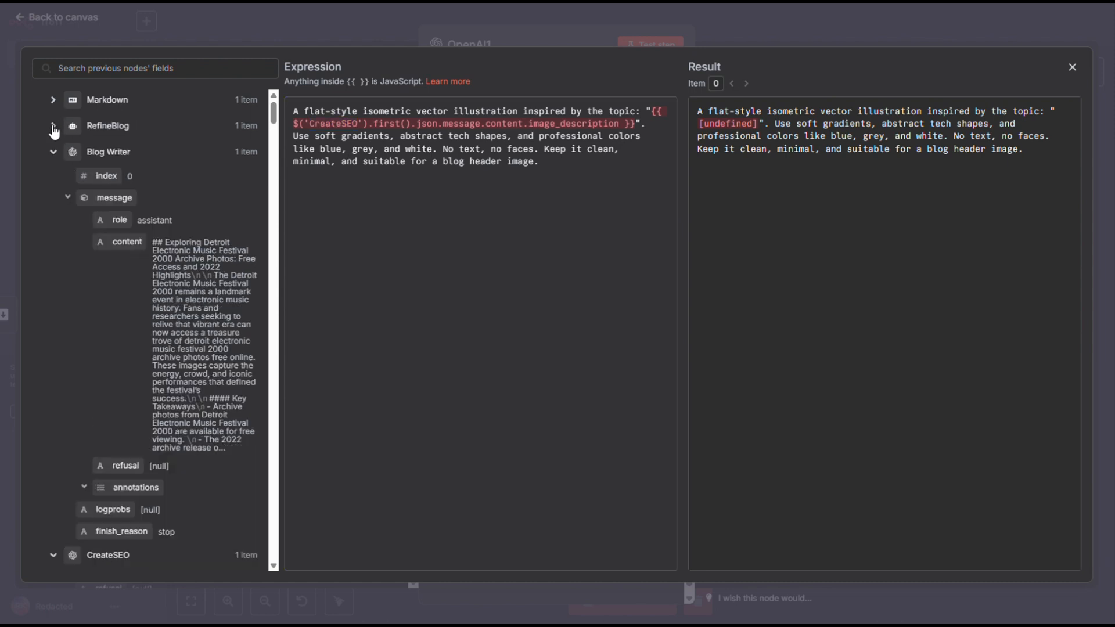
{"action": "left_click", "coordinate": [54, 152]}
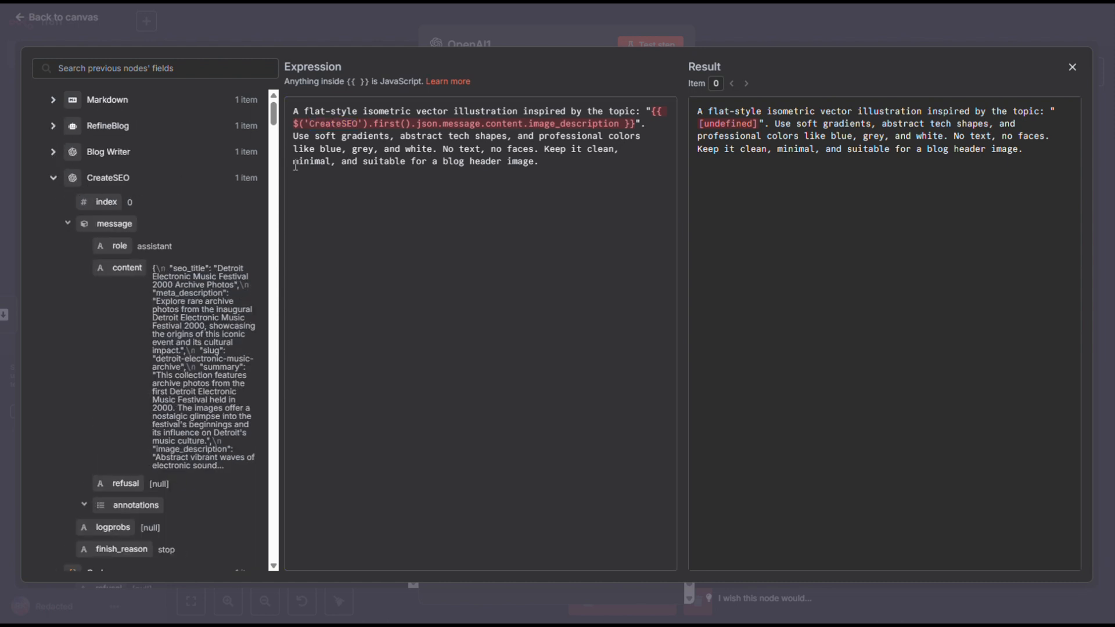
{"action": "double_click", "coordinate": [462, 125]}
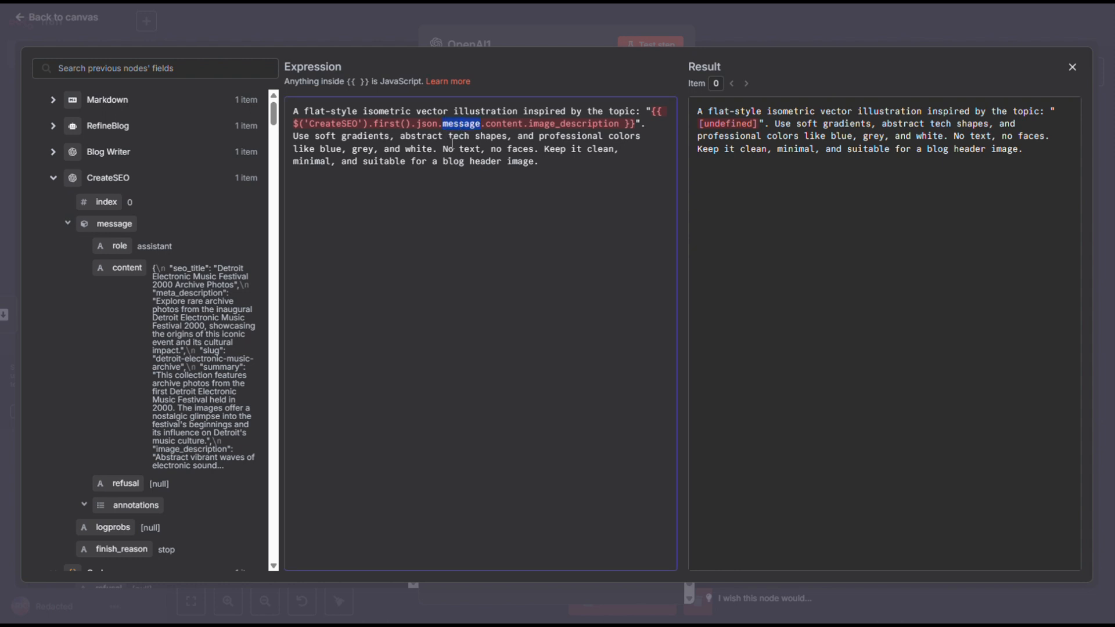
{"action": "double_click", "coordinate": [503, 123]}
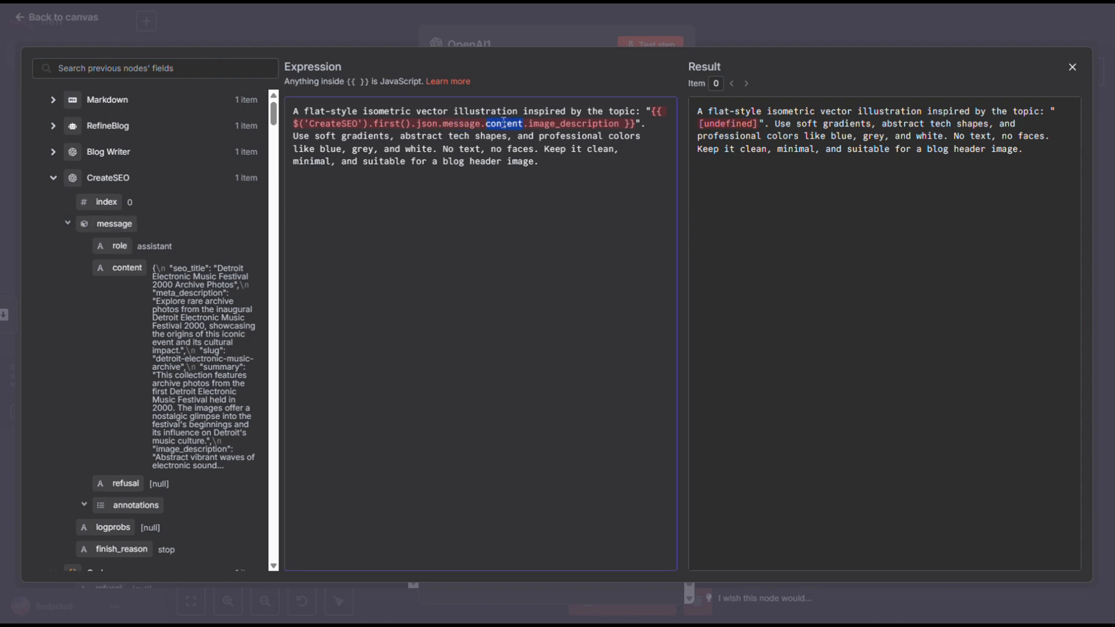
{"action": "double_click", "coordinate": [563, 124]}
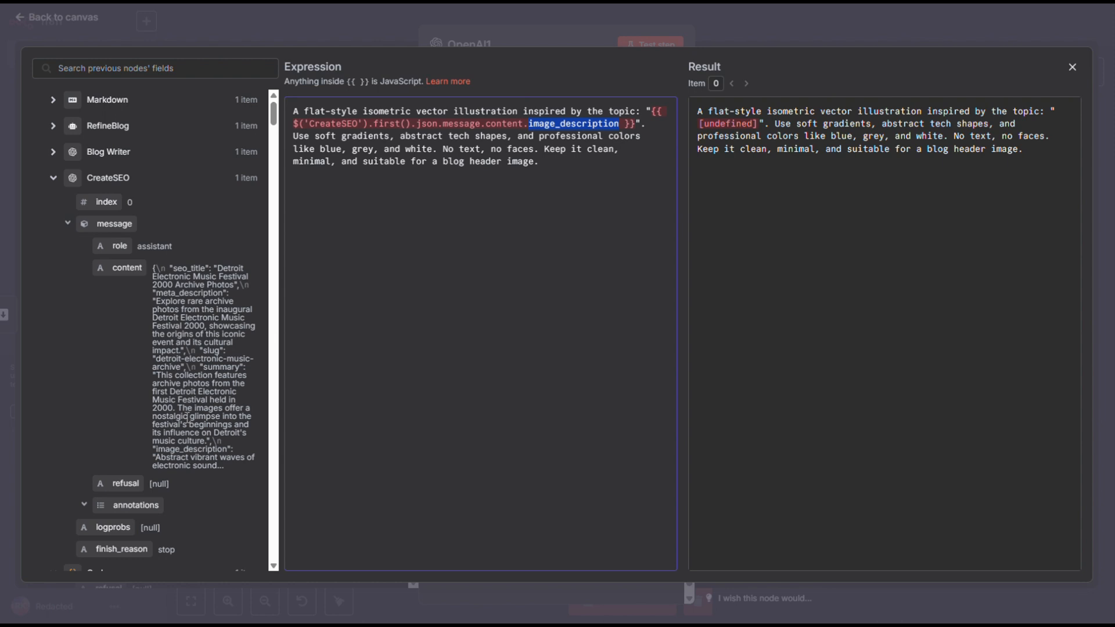
{"action": "double_click", "coordinate": [163, 451]}
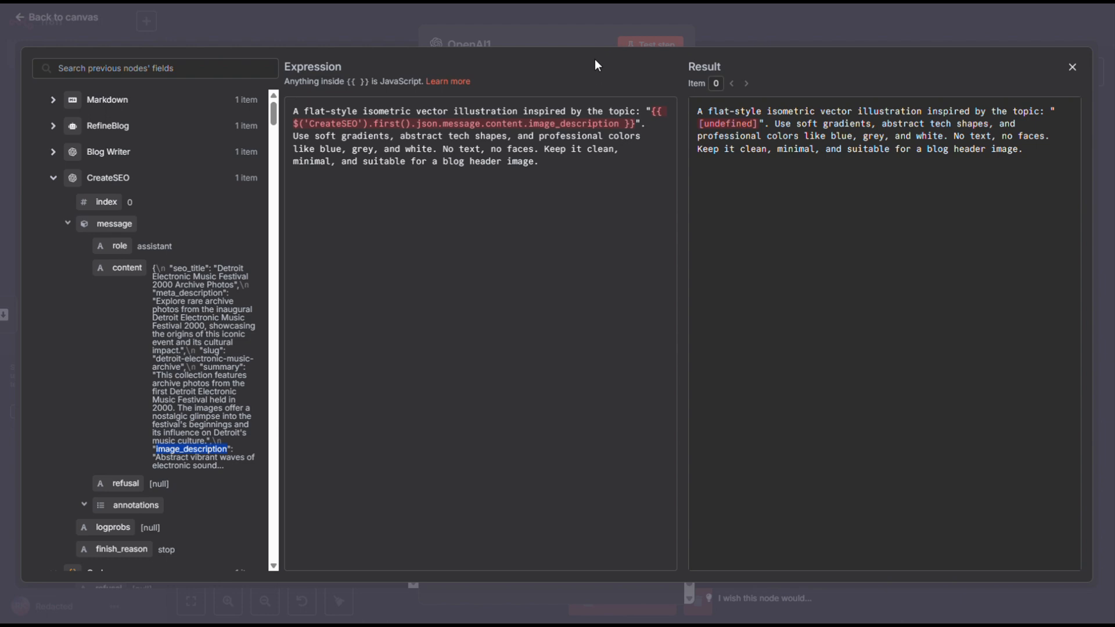
Enable Output Content as JSON in the CreateSEO node, and rerun the node with its output unpinned.
{"action": "left_click", "coordinate": [719, 13]}
{"action": "double_click", "coordinate": [436, 312]}
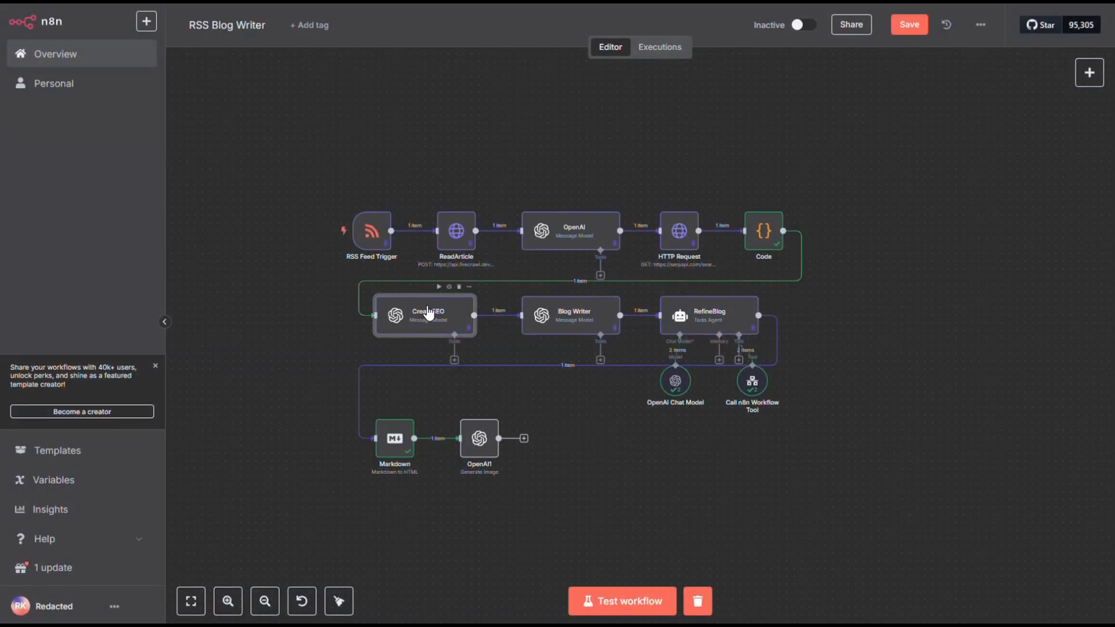
{"action": "scroll", "coordinate": [427, 306], "scroll_direction": "down", "scroll_amount": 5}
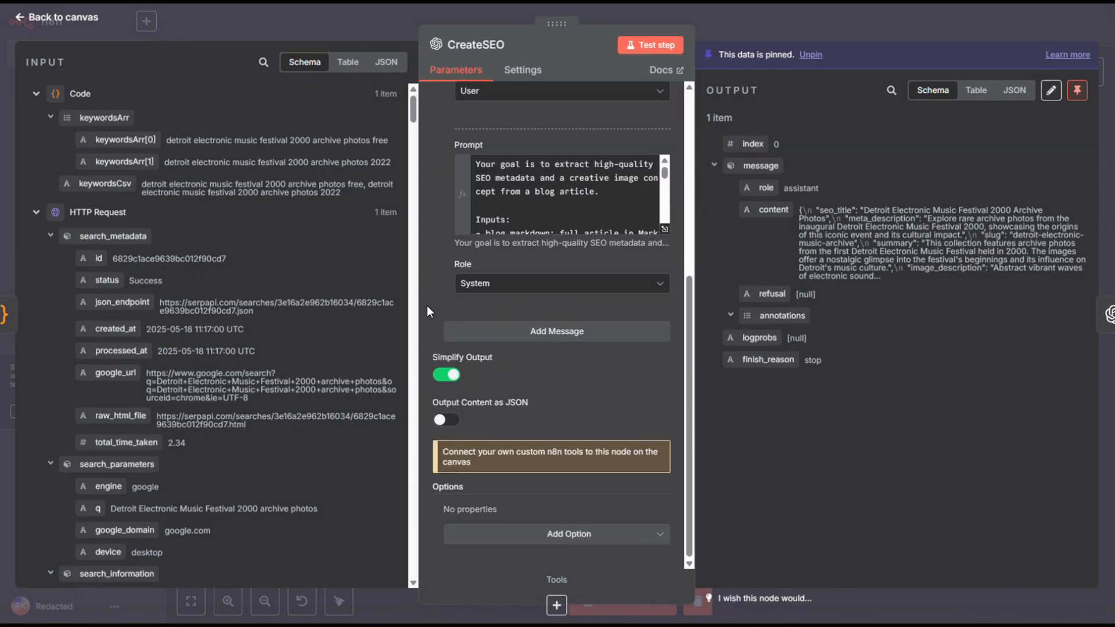
{"action": "left_click", "coordinate": [458, 424]}
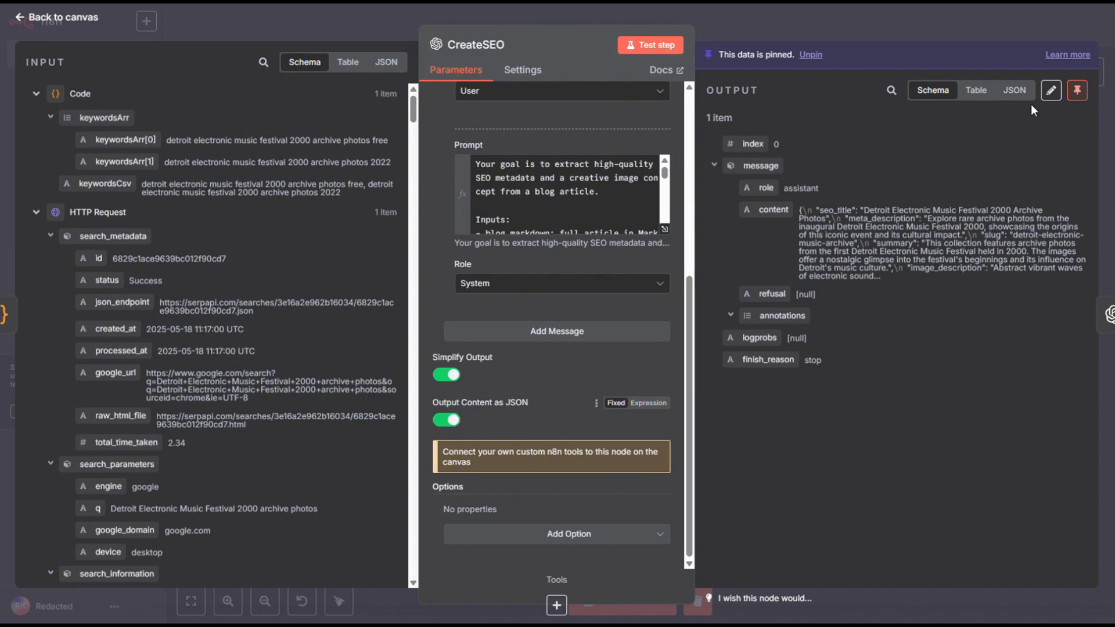
{"action": "left_click", "coordinate": [1083, 93]}
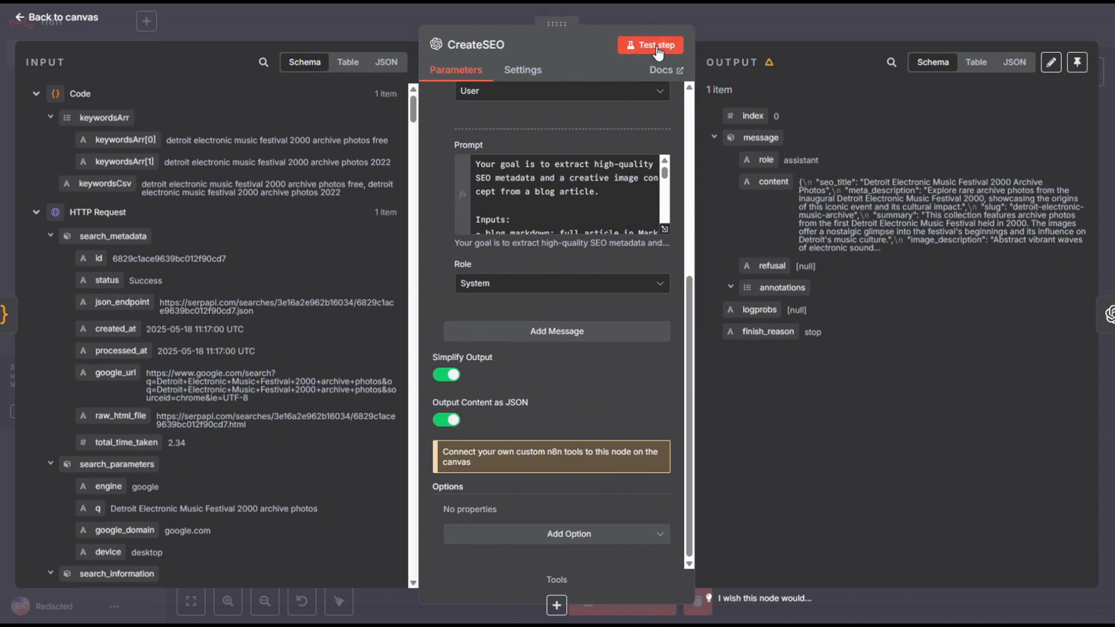
{"action": "left_click", "coordinate": [657, 47]}
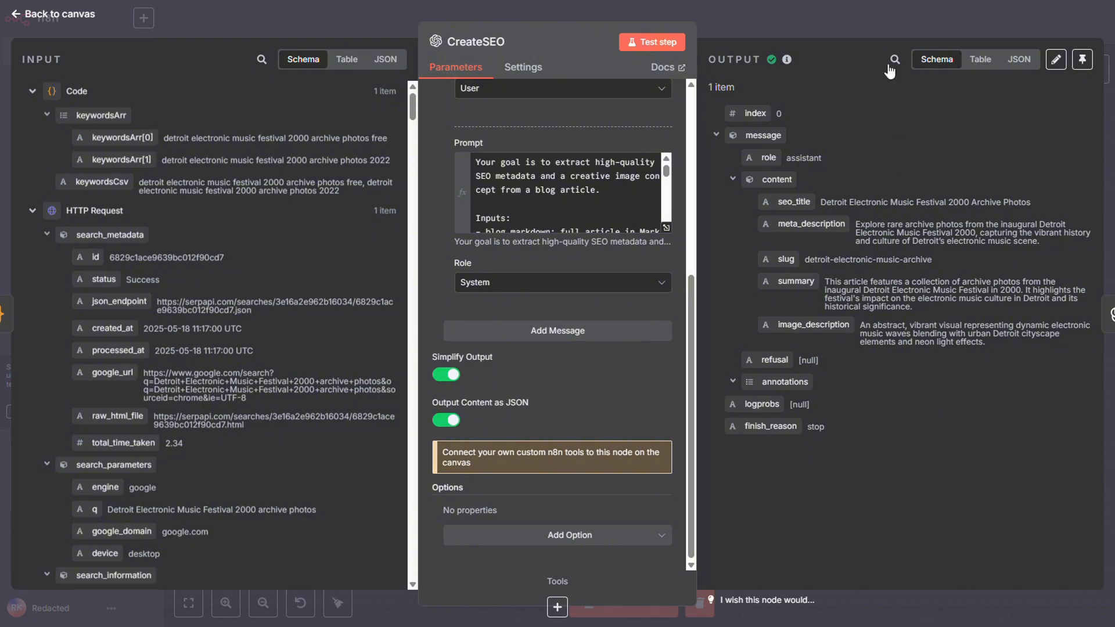
{"action": "left_click", "coordinate": [901, 20]}
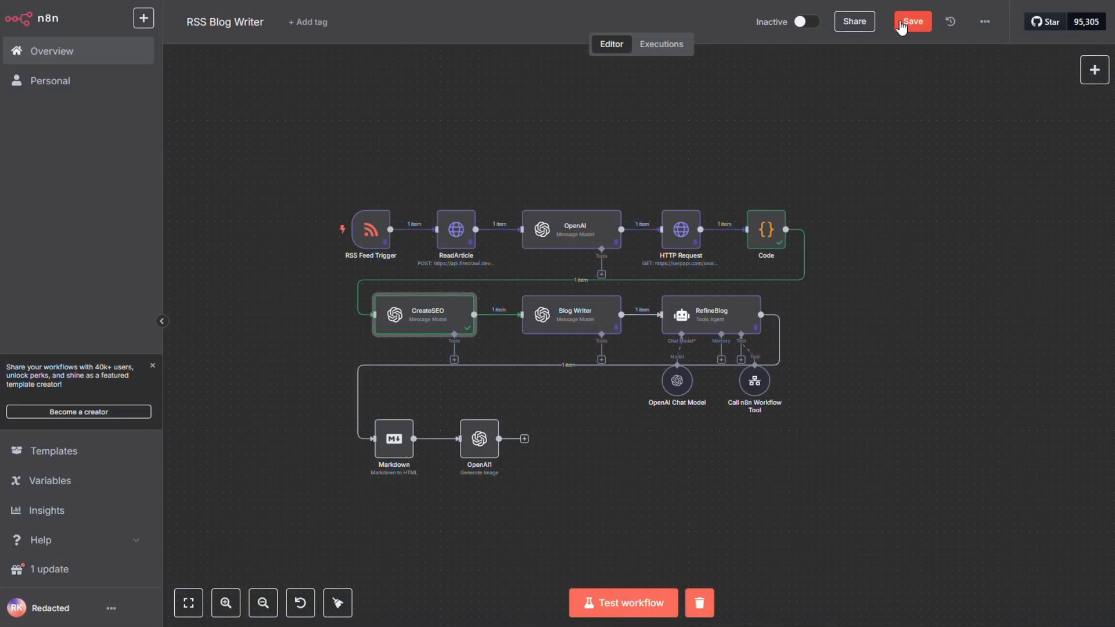
Test the OpenAI1 image node and copy the generated image URL from its output.
{"action": "double_click", "coordinate": [471, 437]}
{"action": "left_click", "coordinate": [649, 44]}
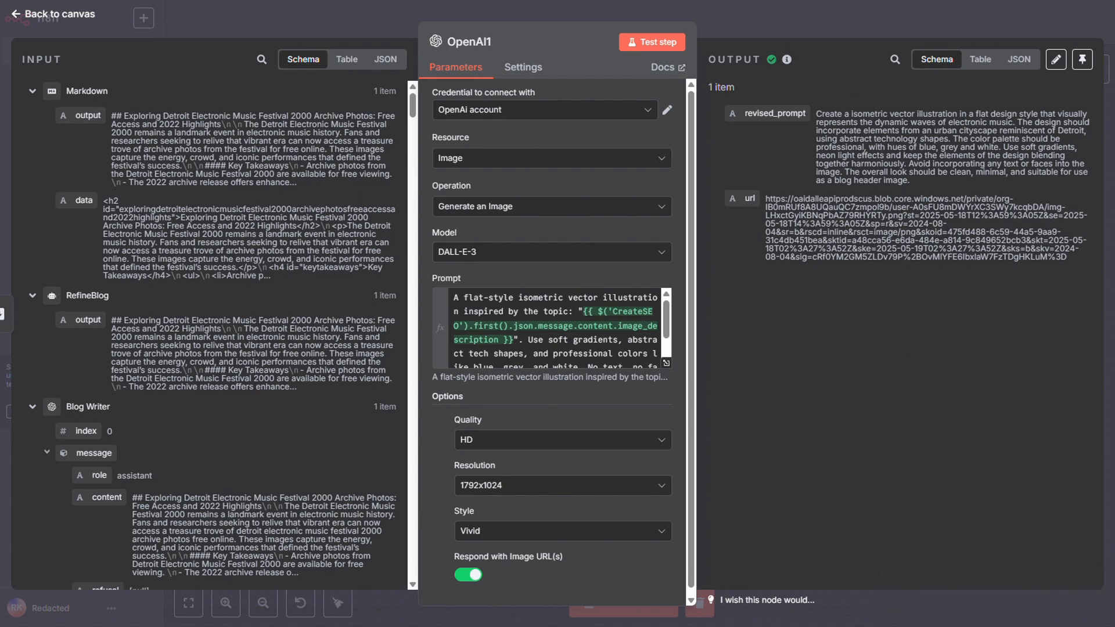
{"action": "left_click_drag", "start_coordinate": [1071, 259], "coordinate": [773, 205]}
{"action": "left_click", "coordinate": [1071, 271]}
{"action": "left_click_drag", "start_coordinate": [1068, 258], "coordinate": [765, 202]}
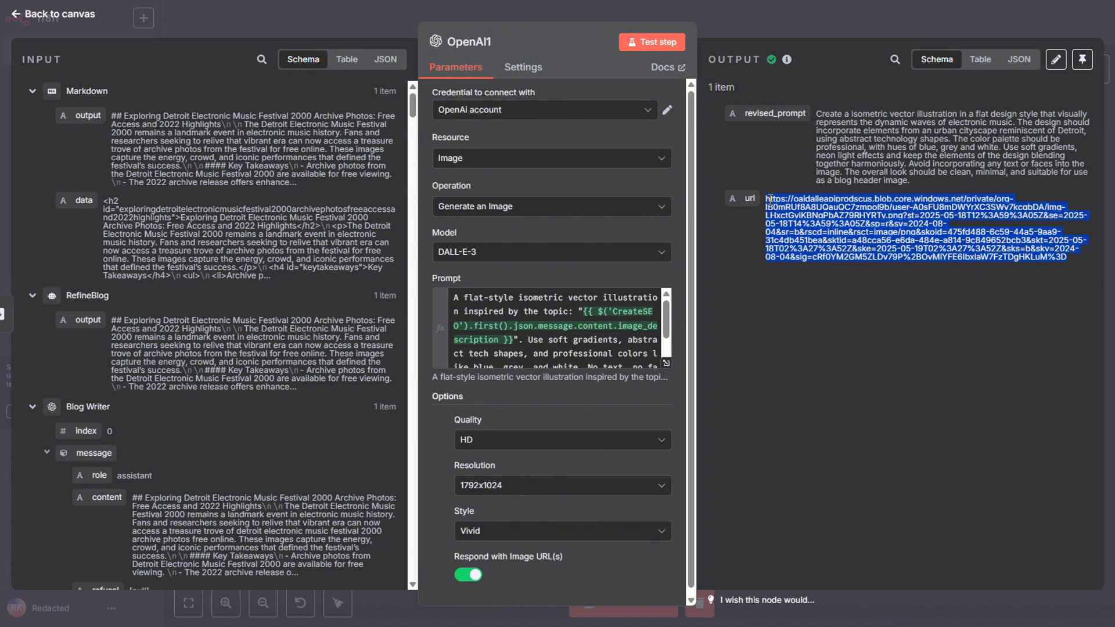
{"action": "right_click", "coordinate": [767, 200]}
{"action": "left_click", "coordinate": [784, 214]}
Open the copied image URL in a new browser tab.
{"action": "key", "text": "ctrl+t"}
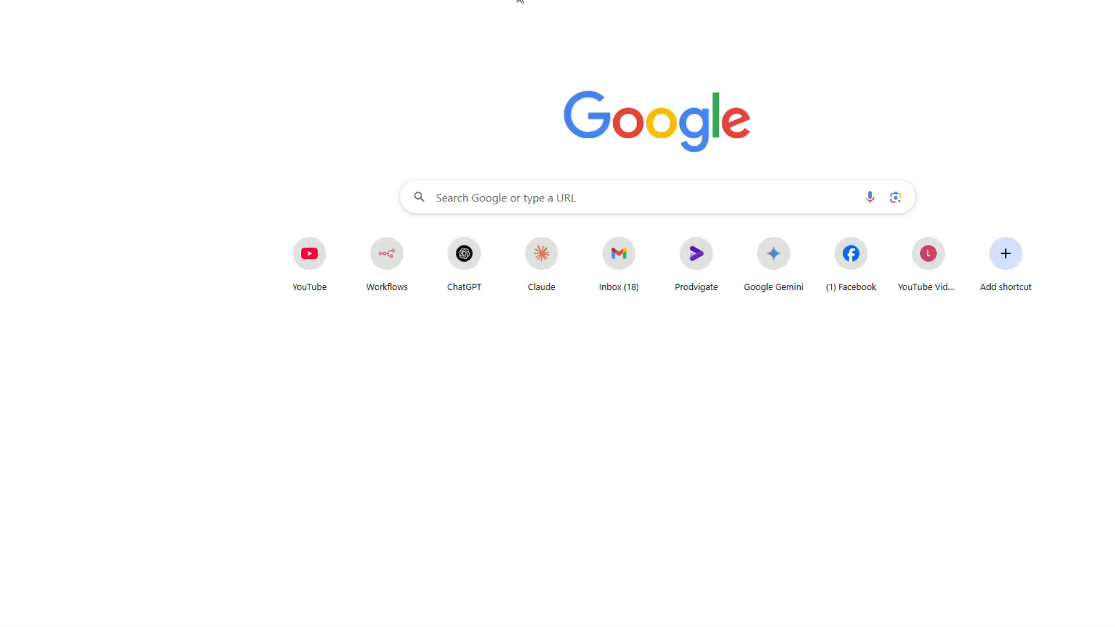
{"action": "key", "text": "ctrl+l"}
{"action": "key", "text": "ctrl+v"}
{"action": "key", "text": "Return"}
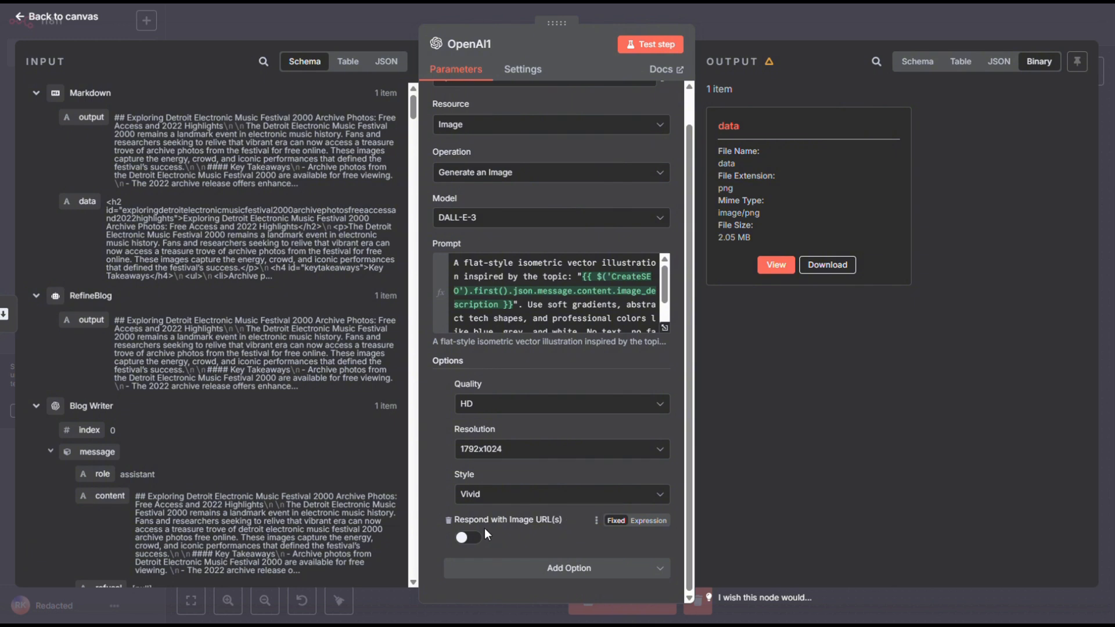
Toggle Respond with Image URL(s) on and back off in OpenAI1, and view the generated image in its binary output.
{"action": "left_click", "coordinate": [473, 539]}
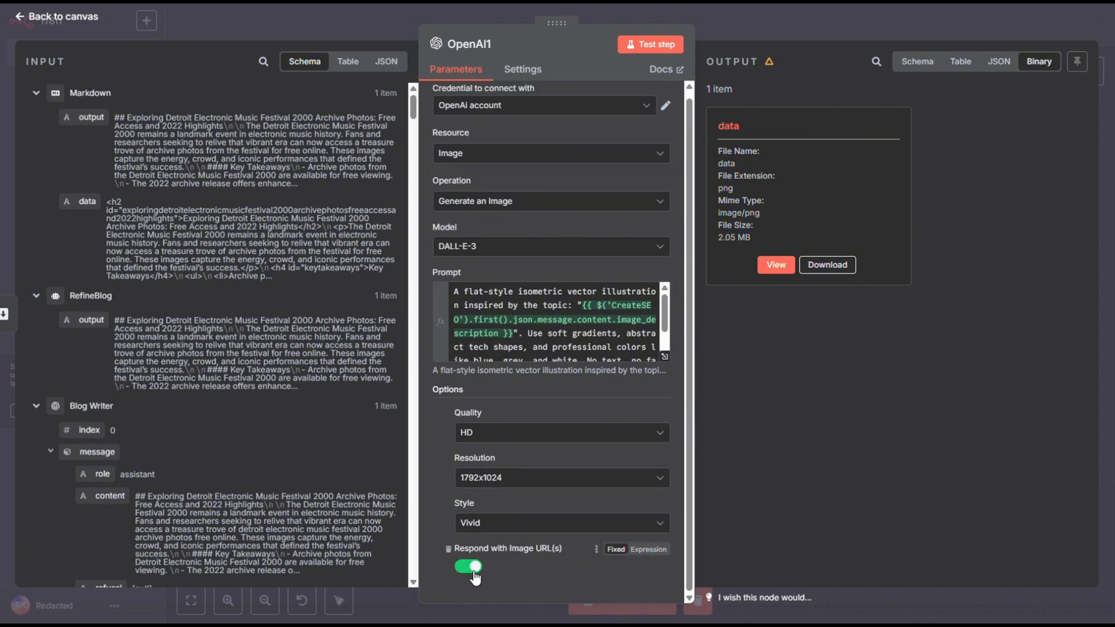
{"action": "left_click", "coordinate": [470, 567]}
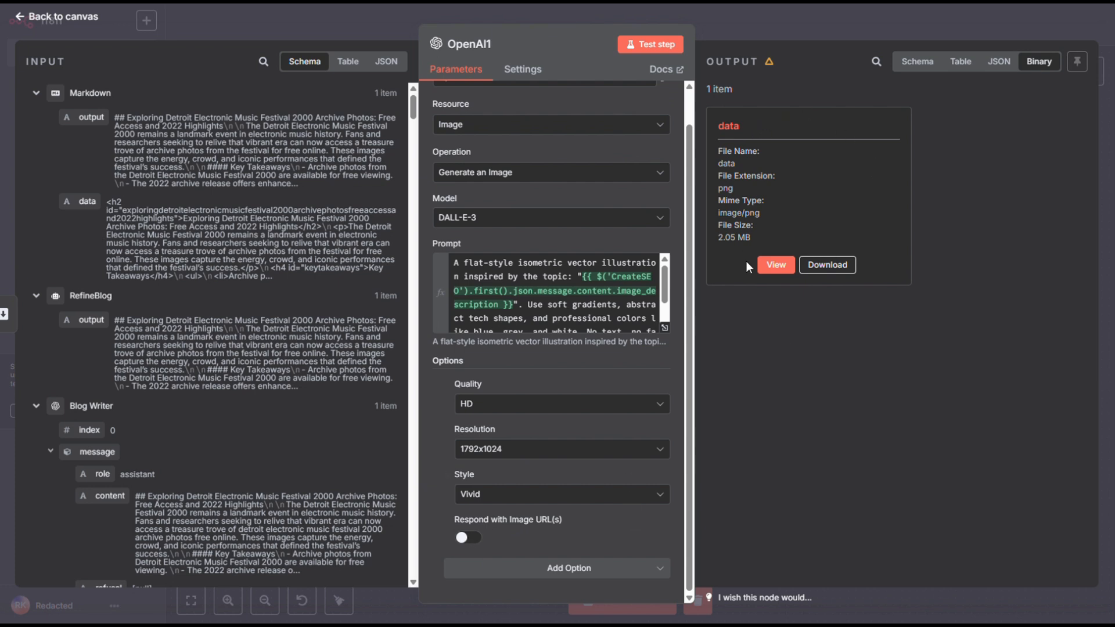
{"action": "left_click", "coordinate": [775, 266]}
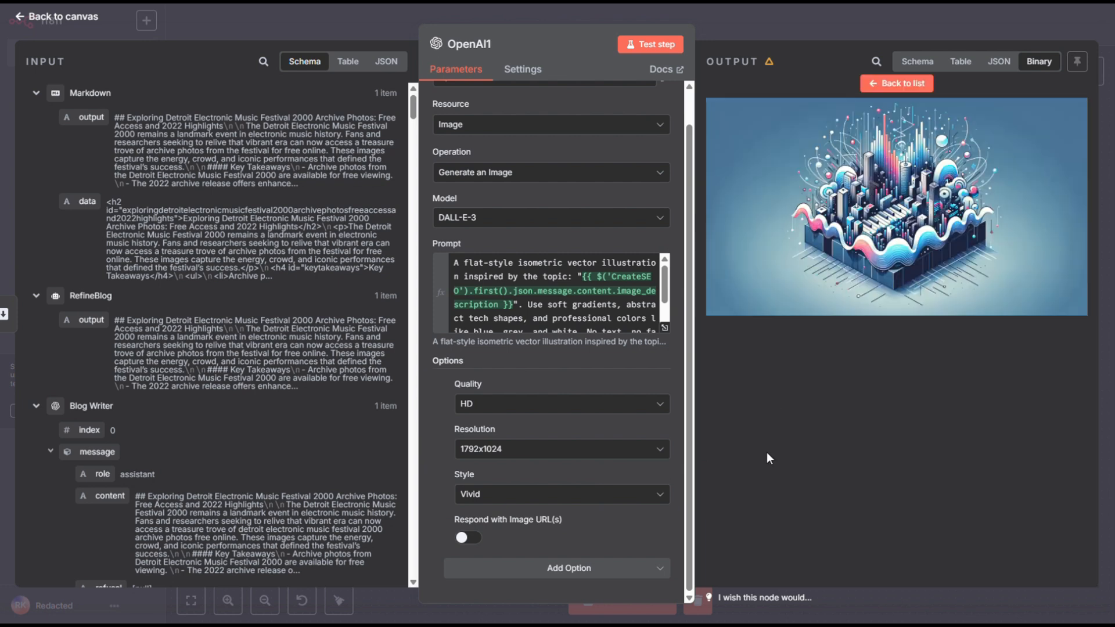
{"action": "left_click", "coordinate": [887, 9]}
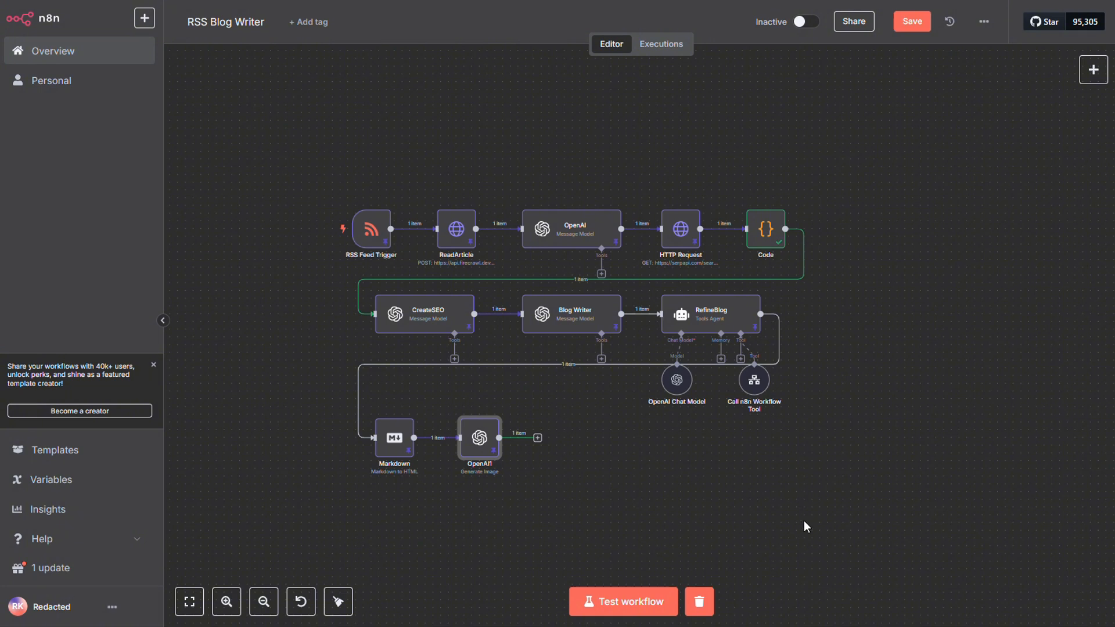
Move the OpenAI1 node closer to the Markdown node and shift both nodes up toward the row above.
{"action": "left_click_drag", "start_coordinate": [483, 442], "coordinate": [467, 442]}
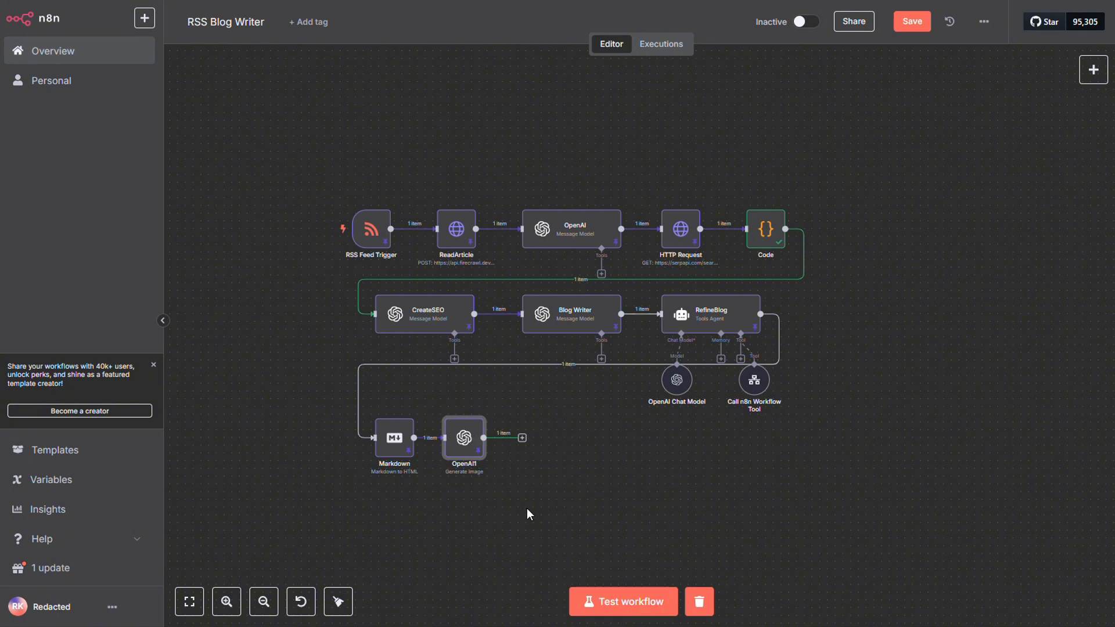
{"action": "left_click_drag", "start_coordinate": [528, 510], "coordinate": [384, 407]}
{"action": "left_click", "coordinate": [541, 500]}
{"action": "left_click", "coordinate": [469, 417]}
{"action": "left_click_drag", "start_coordinate": [468, 417], "coordinate": [468, 432]}
{"action": "left_click", "coordinate": [542, 458]}
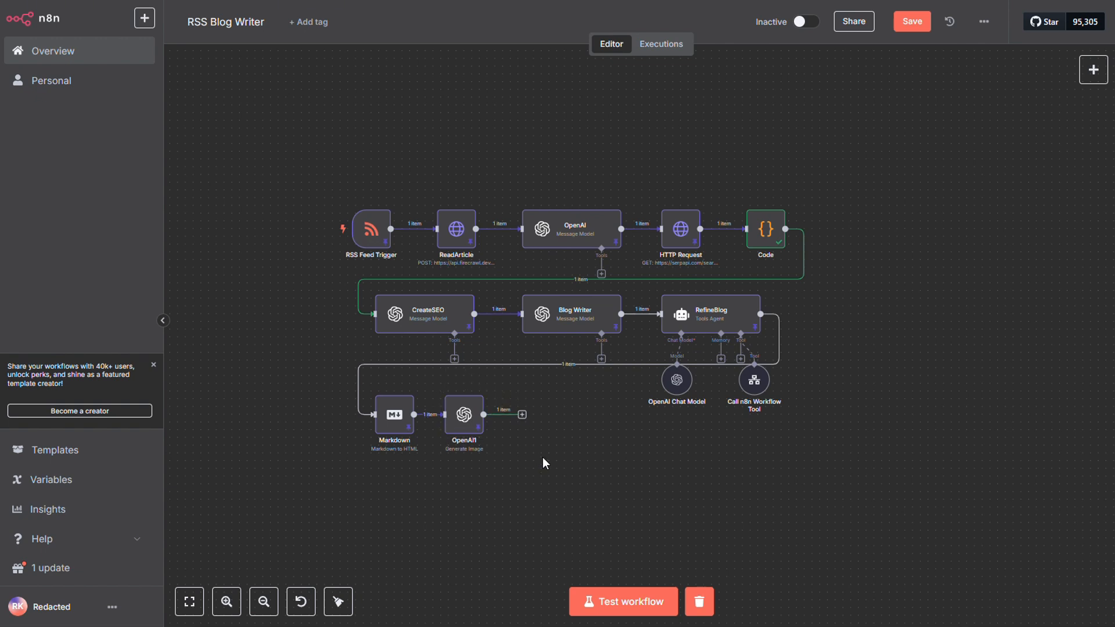
Add an Edit Image node with the Resize Image action after OpenAI1.
{"action": "left_click", "coordinate": [522, 416]}
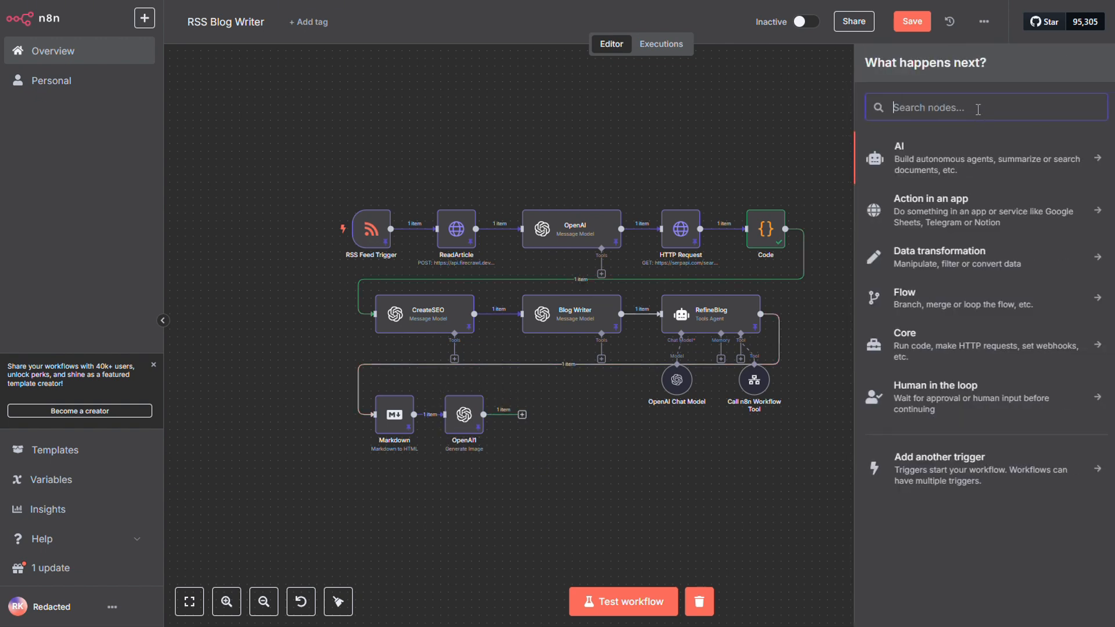
{"action": "type", "text": "edit"}
{"action": "left_click", "coordinate": [988, 144]}
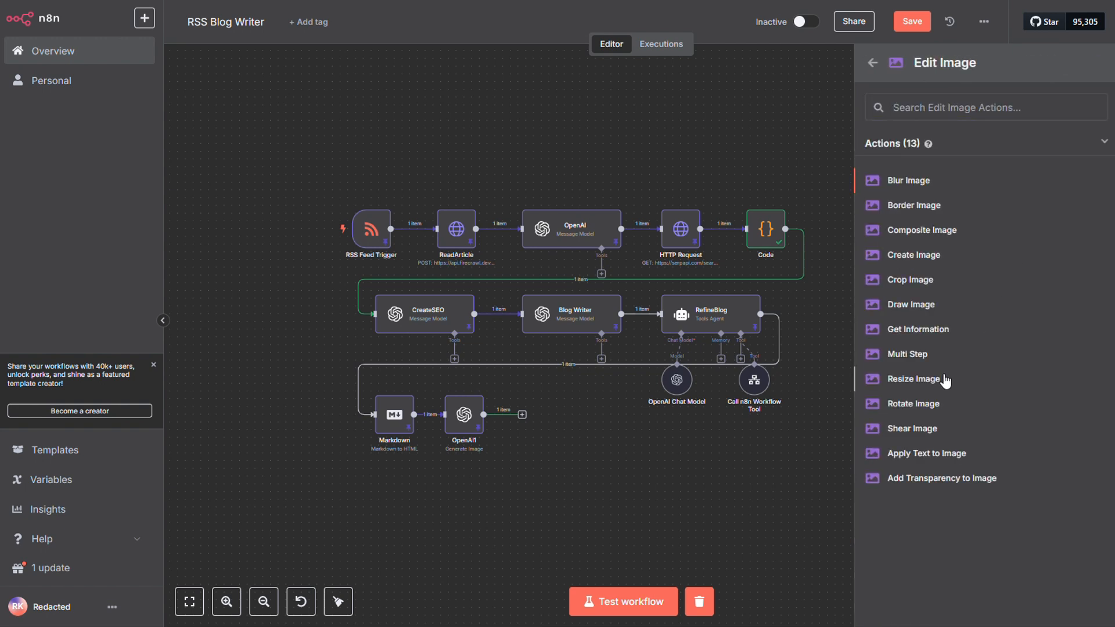
{"action": "left_click", "coordinate": [946, 379]}
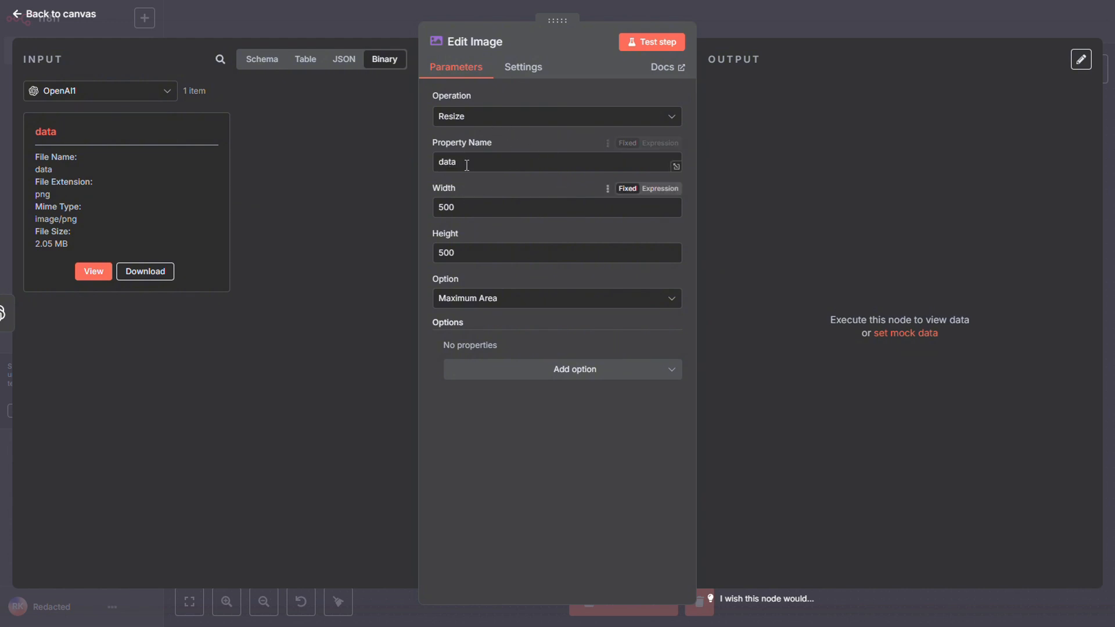
Set the Edit Image node's resize Option to Percent, keeping data as the Property Name.
{"action": "double_click", "coordinate": [448, 162]}
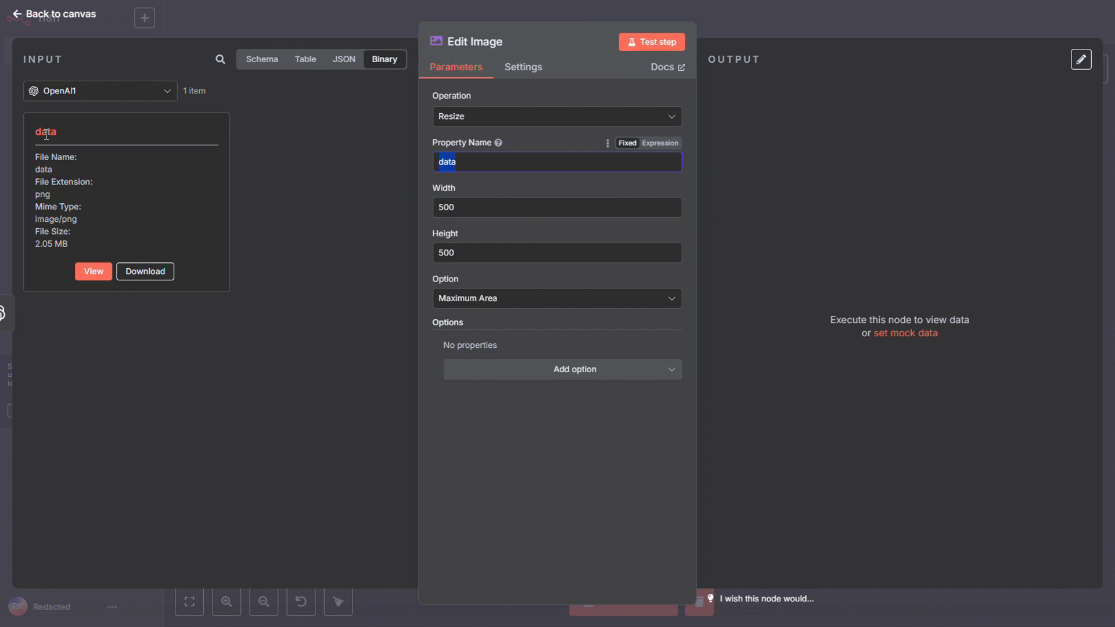
{"action": "left_click", "coordinate": [482, 253]}
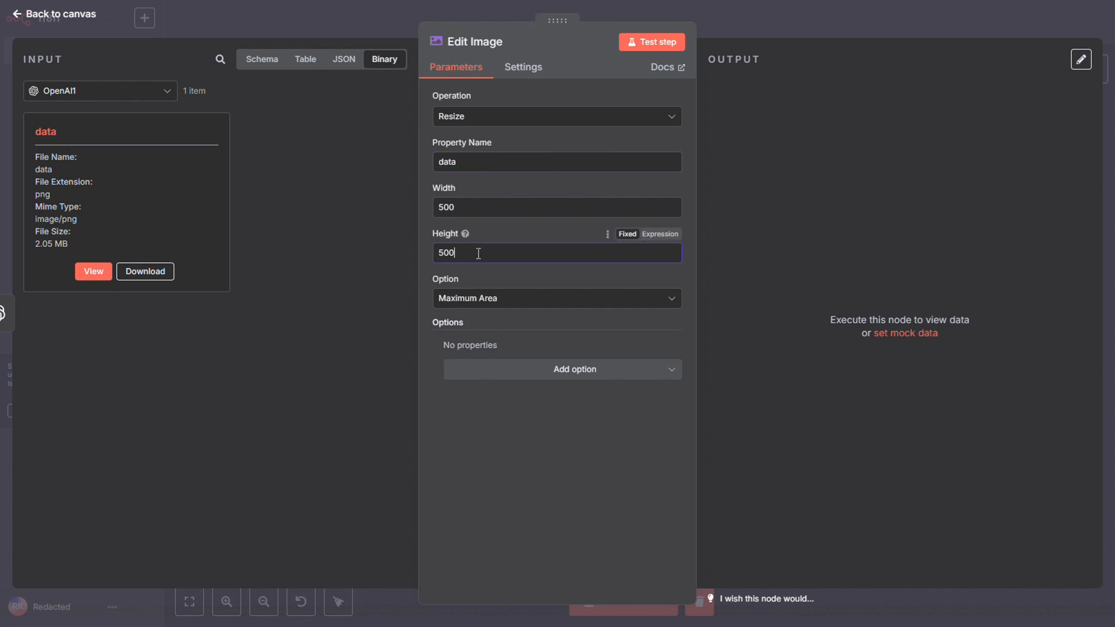
{"action": "left_click", "coordinate": [507, 370]}
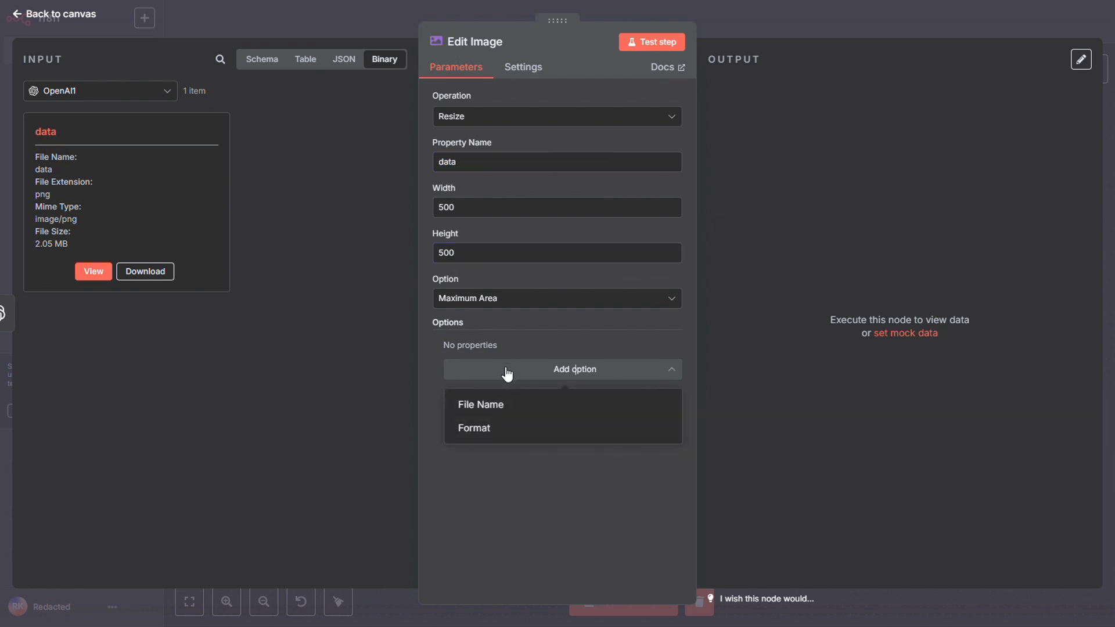
{"action": "left_click", "coordinate": [518, 302]}
{"action": "scroll", "coordinate": [531, 462], "scroll_direction": "down", "scroll_amount": 1}
{"action": "left_click", "coordinate": [513, 486]}
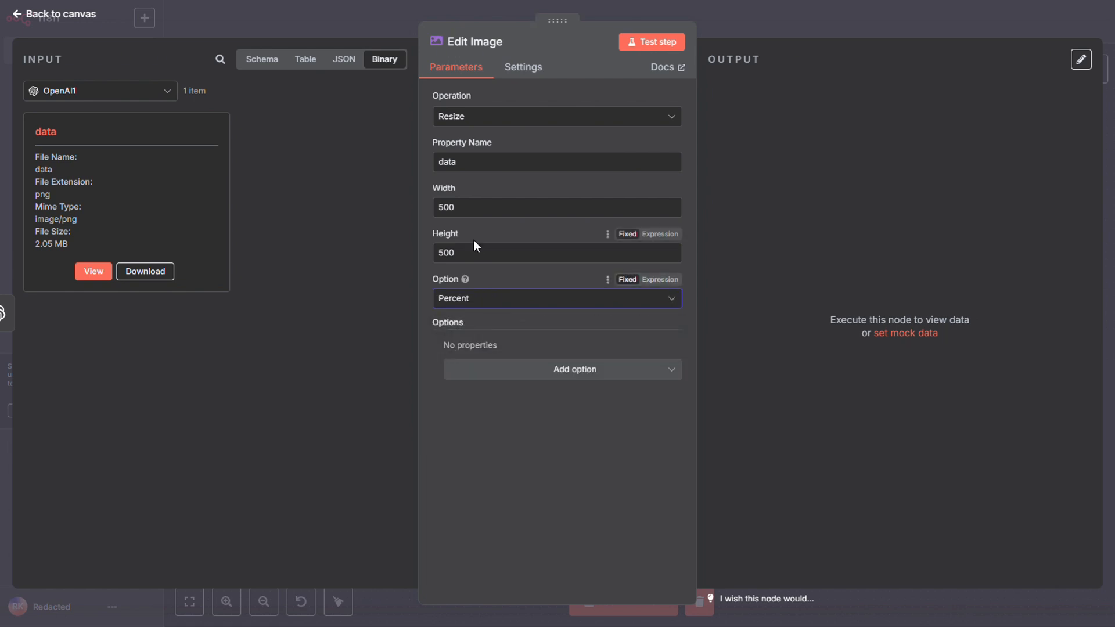
Set the resize Width to 50, clear the Height and test the Edit Image node.
{"action": "double_click", "coordinate": [452, 207]}
{"action": "type", "text": "50"}
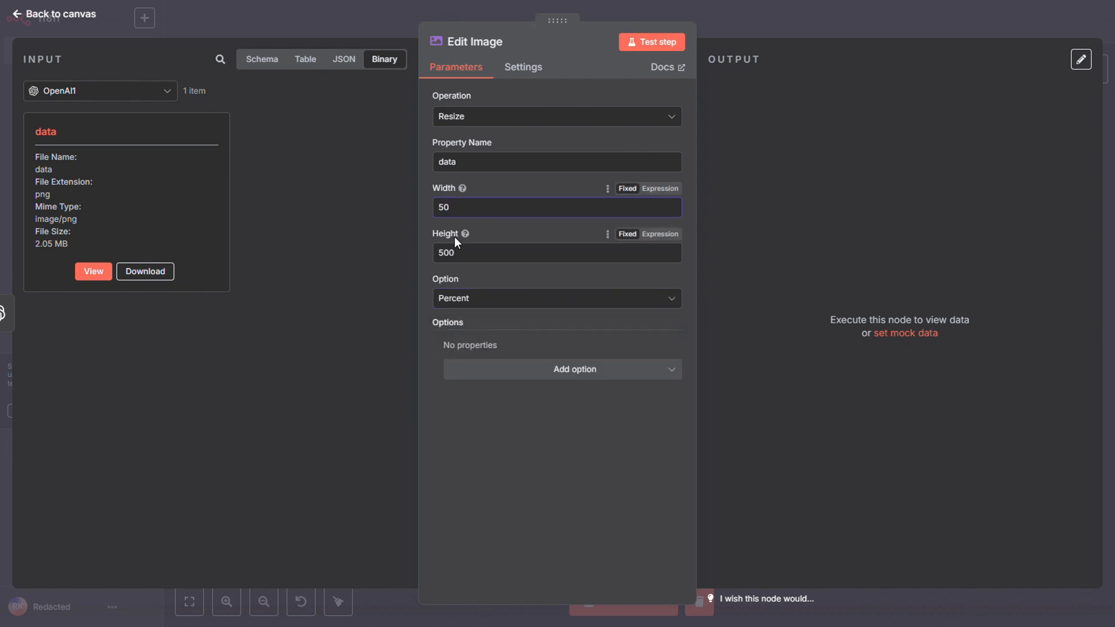
{"action": "double_click", "coordinate": [443, 253]}
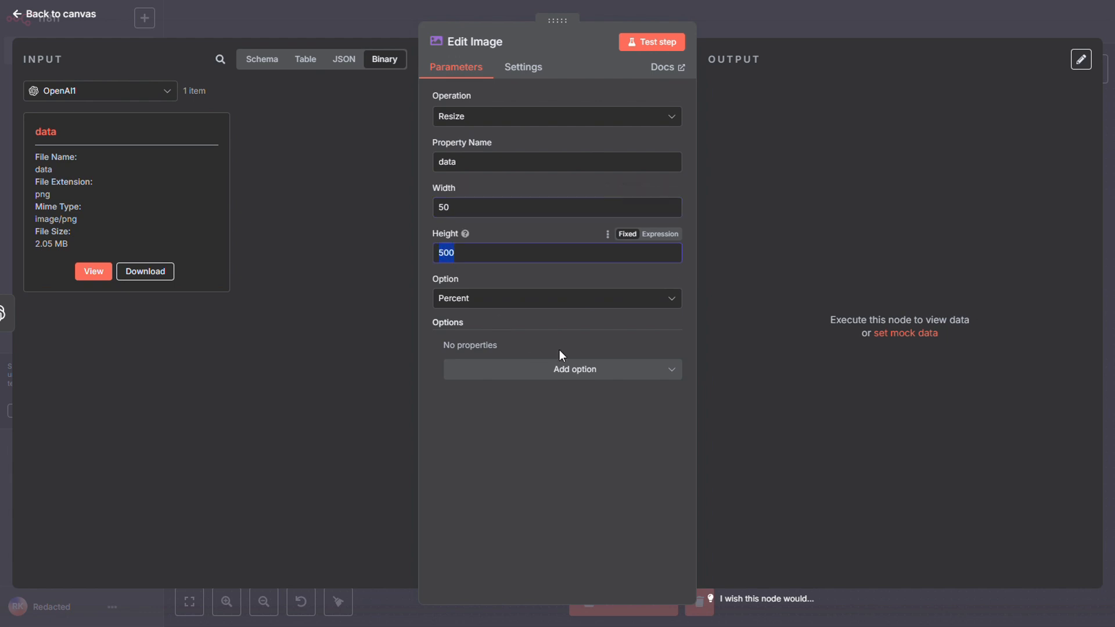
{"action": "key", "text": "BackSpace"}
{"action": "left_click", "coordinate": [581, 498]}
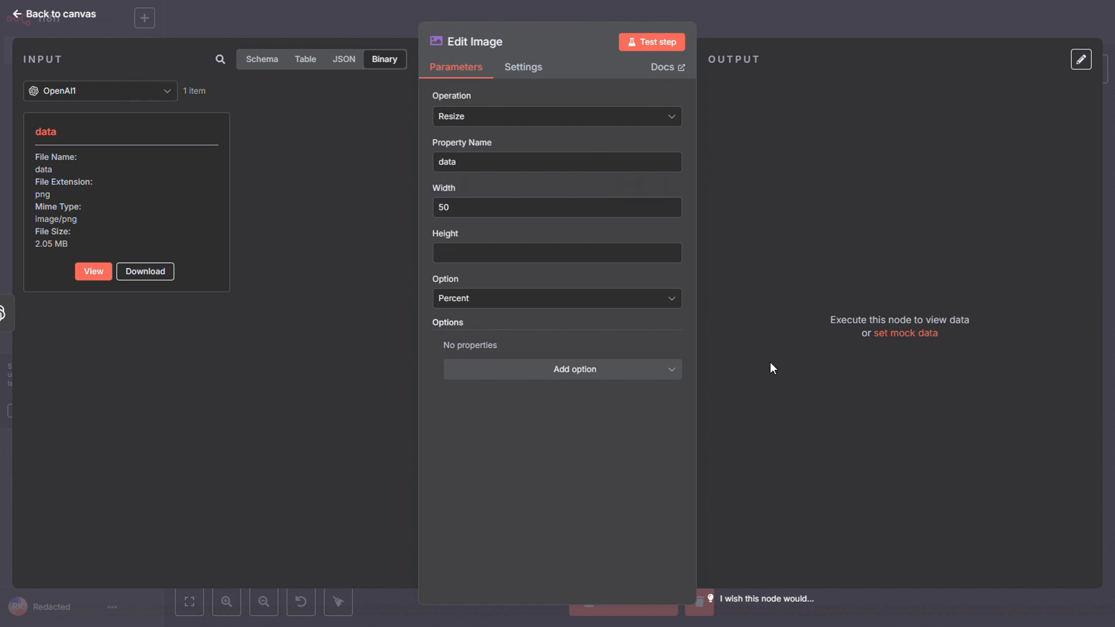
{"action": "left_click", "coordinate": [648, 46]}
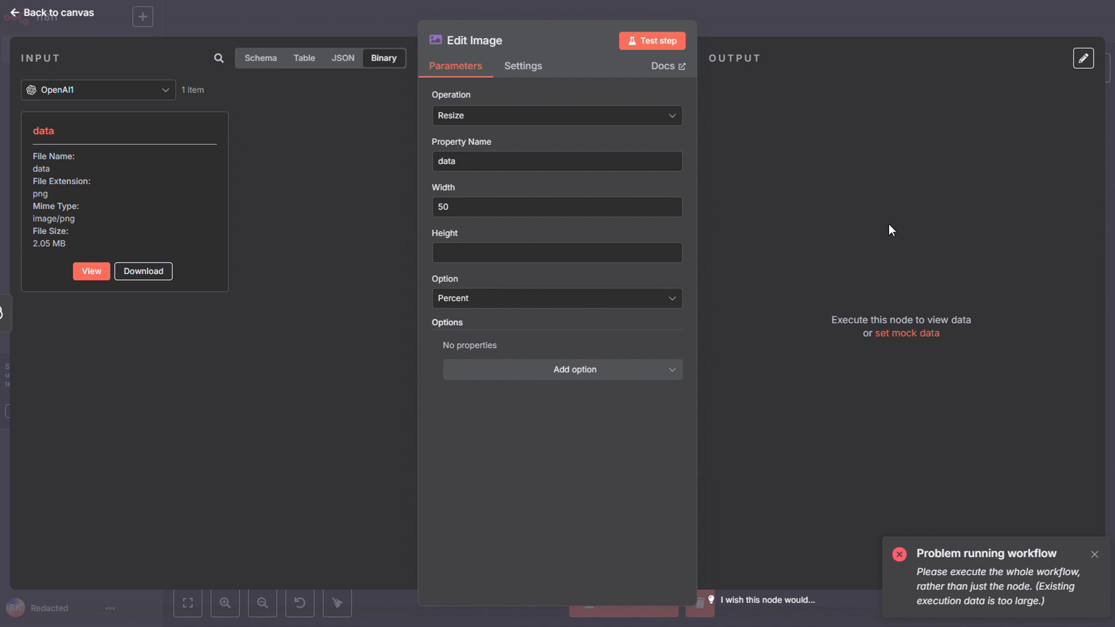
{"action": "left_click", "coordinate": [794, 23]}
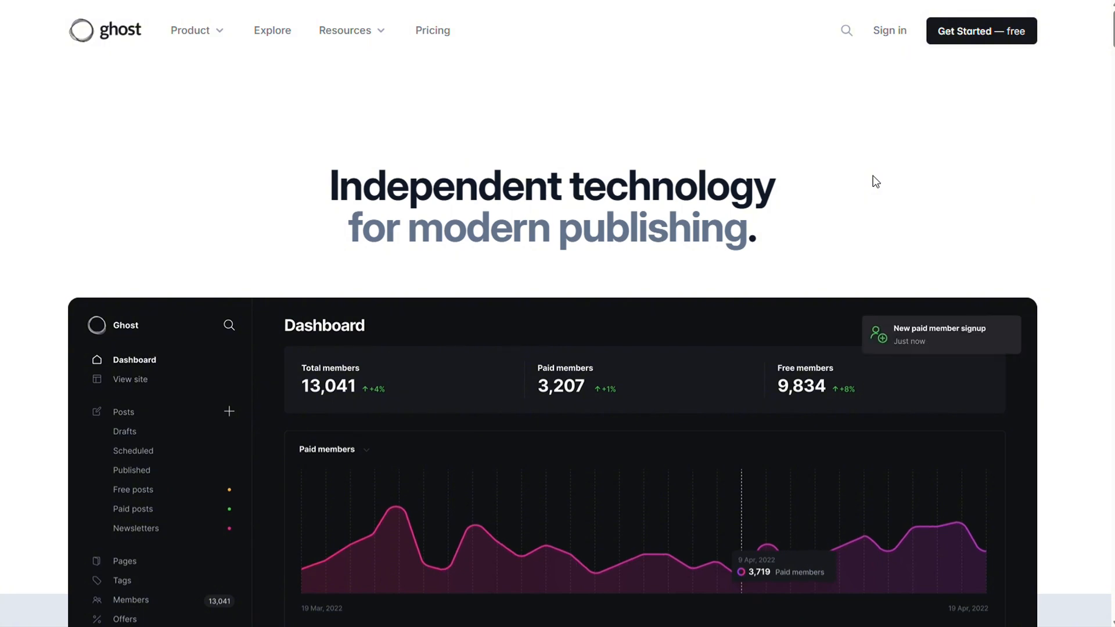
Look through the Ghost homepage and check the RoboJewel classroom page STEP 8: Image Upload.
{"action": "scroll", "coordinate": [839, 206], "scroll_direction": "down", "scroll_amount": 10}
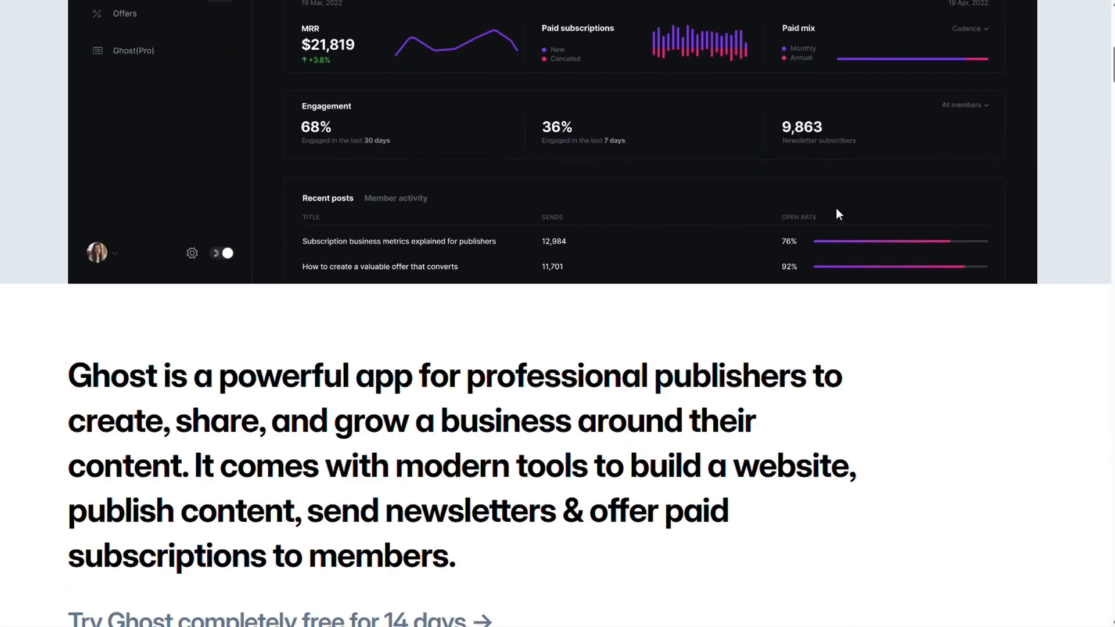
{"action": "scroll", "coordinate": [837, 210], "scroll_direction": "down", "scroll_amount": 7}
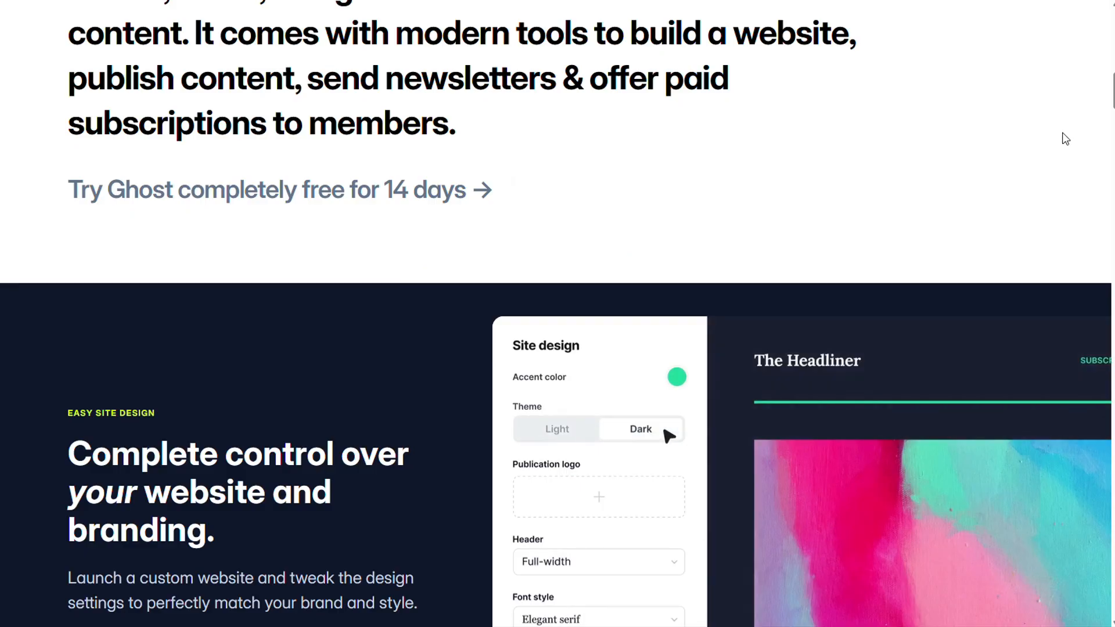
{"action": "scroll", "coordinate": [1066, 139], "scroll_direction": "up", "scroll_amount": 1}
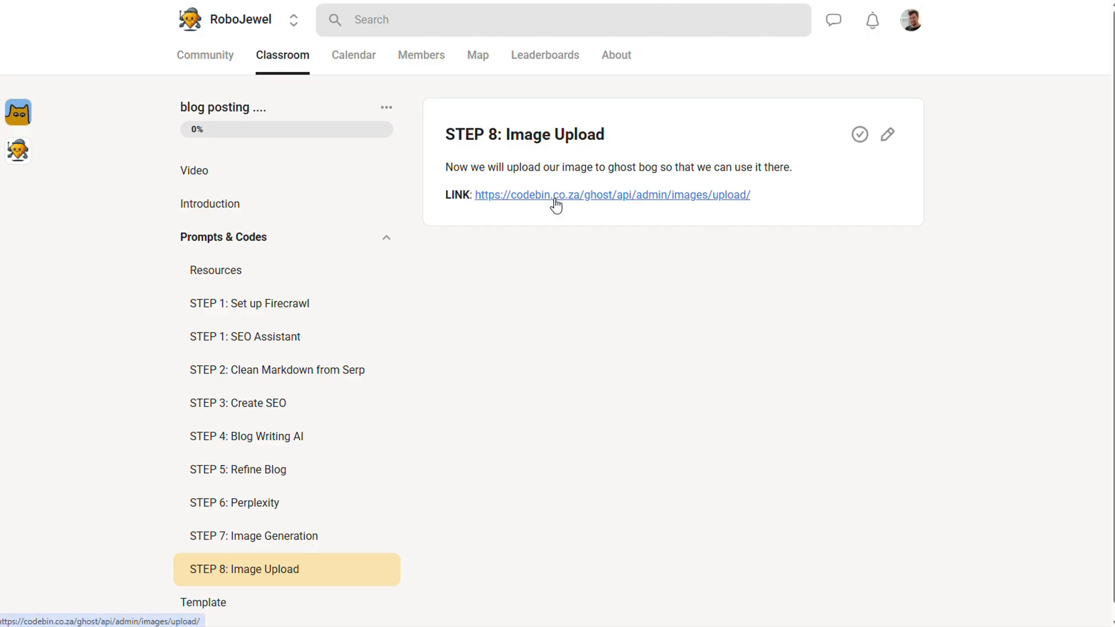
{"action": "left_click", "coordinate": [276, 290]}
{"action": "scroll", "coordinate": [552, 384], "scroll_direction": "down", "scroll_amount": 5}
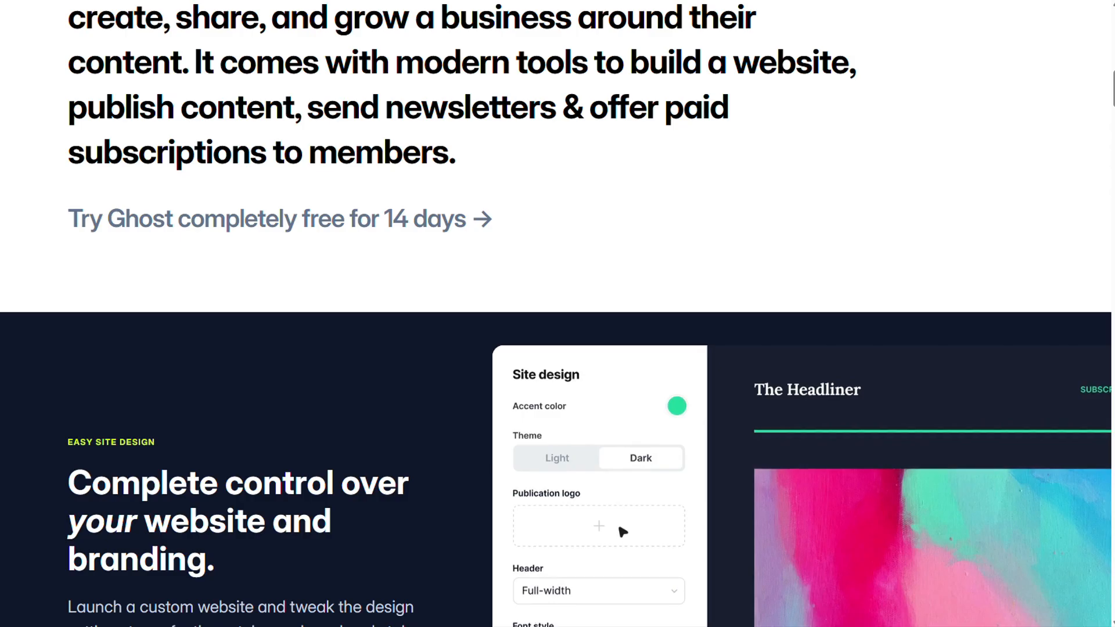
{"action": "scroll", "coordinate": [964, 135], "scroll_direction": "up", "scroll_amount": 10}
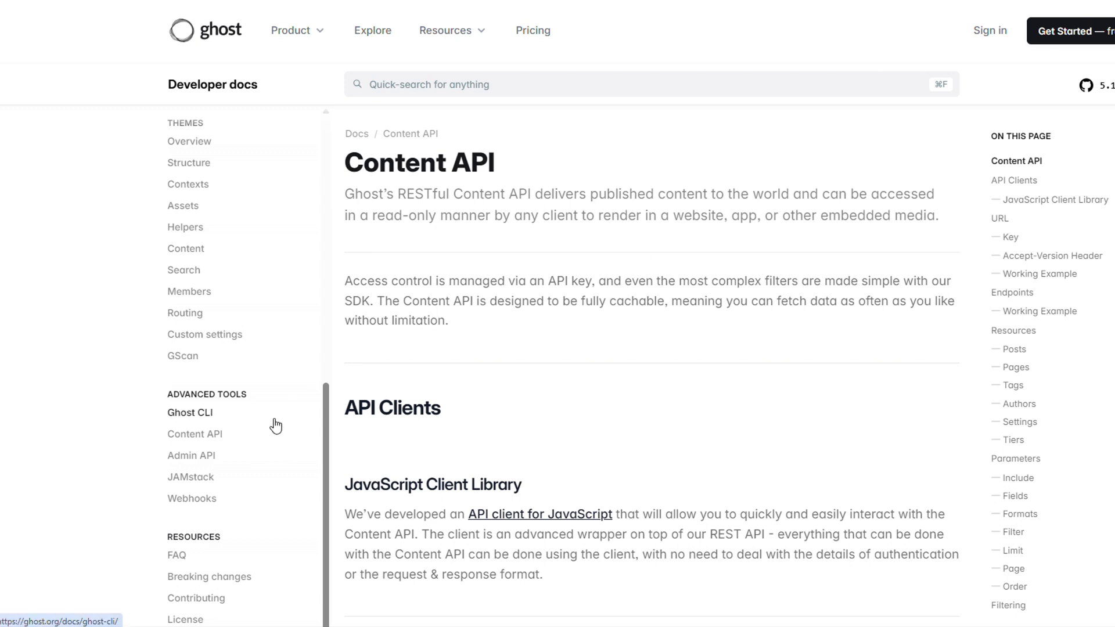
Look through the Ghost Admin API documentation, examining the Creating a Post section with its request examples and HTML conversion notes.
{"action": "left_click", "coordinate": [213, 459]}
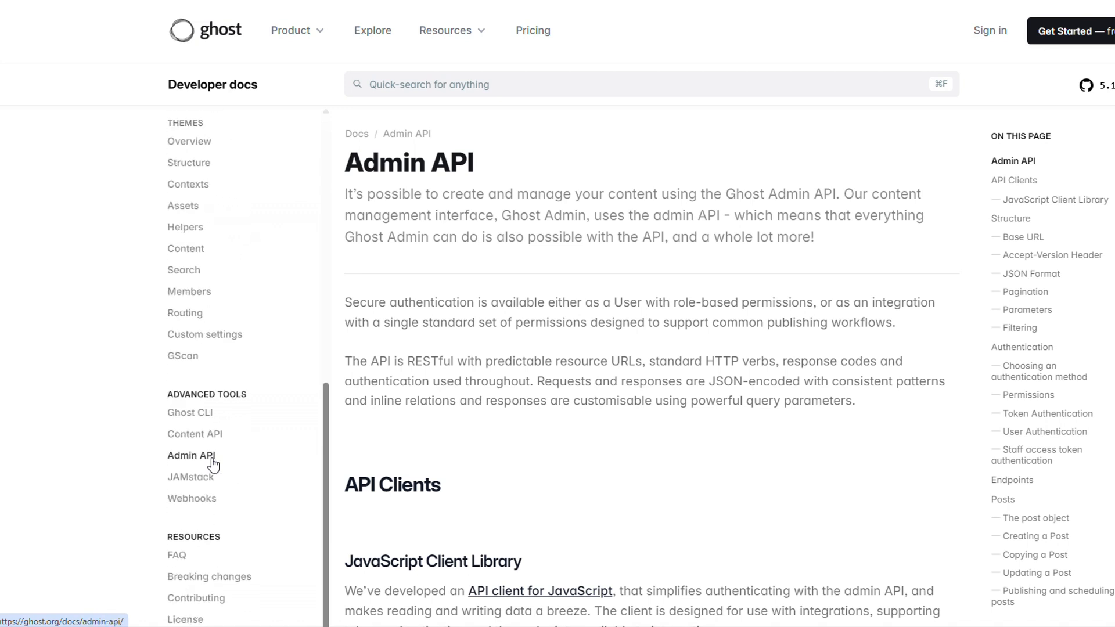
{"action": "scroll", "coordinate": [904, 314], "scroll_direction": "down", "scroll_amount": 4}
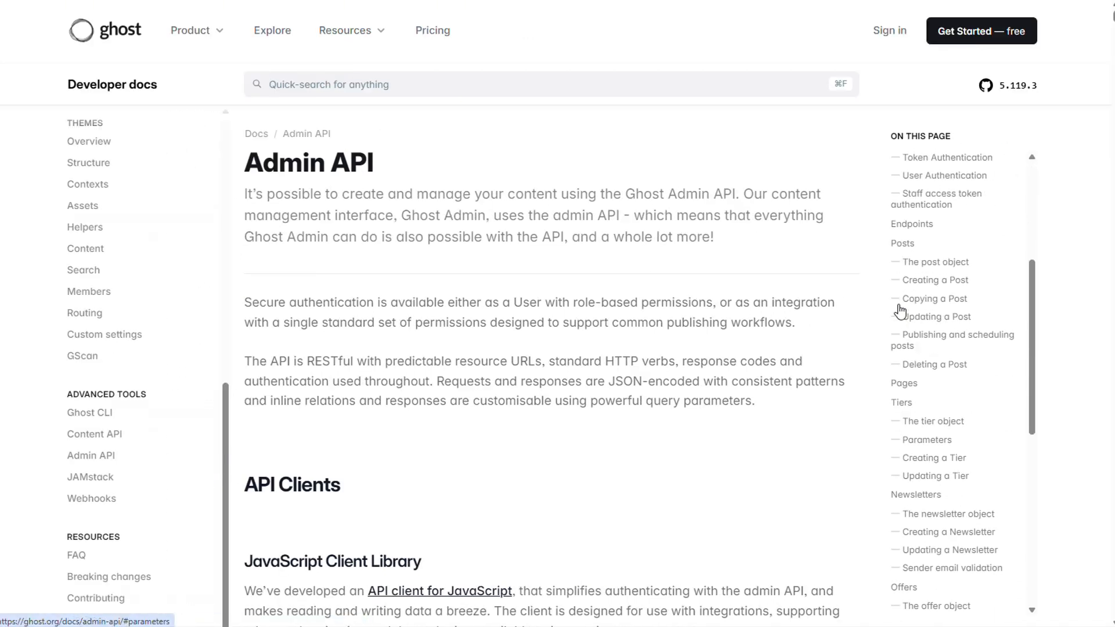
{"action": "scroll", "coordinate": [950, 360], "scroll_direction": "down", "scroll_amount": 6}
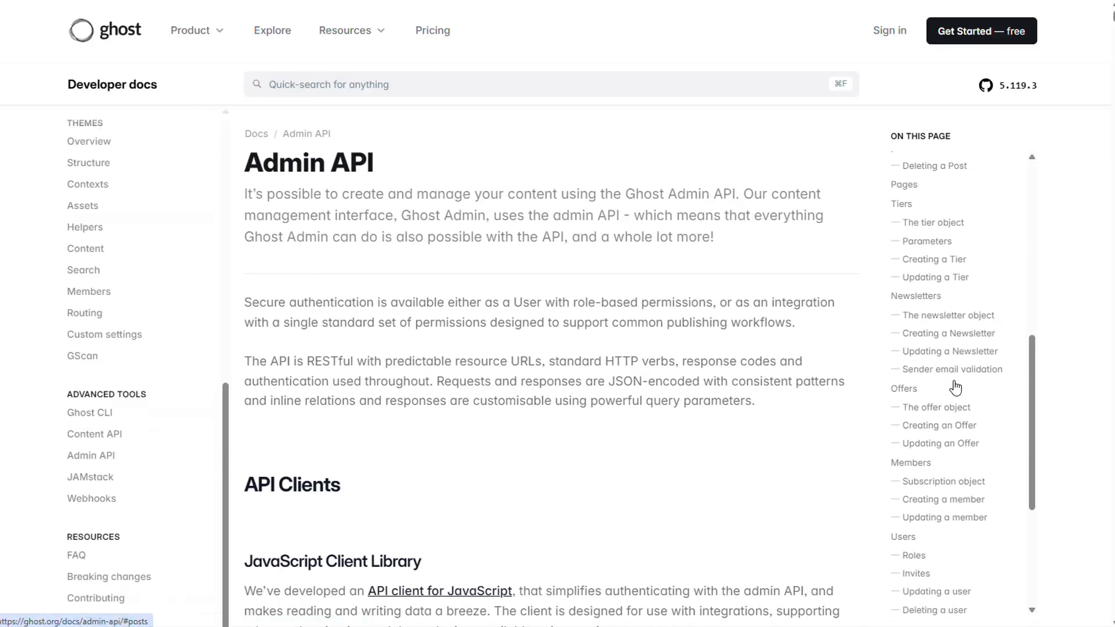
{"action": "left_click", "coordinate": [92, 456]}
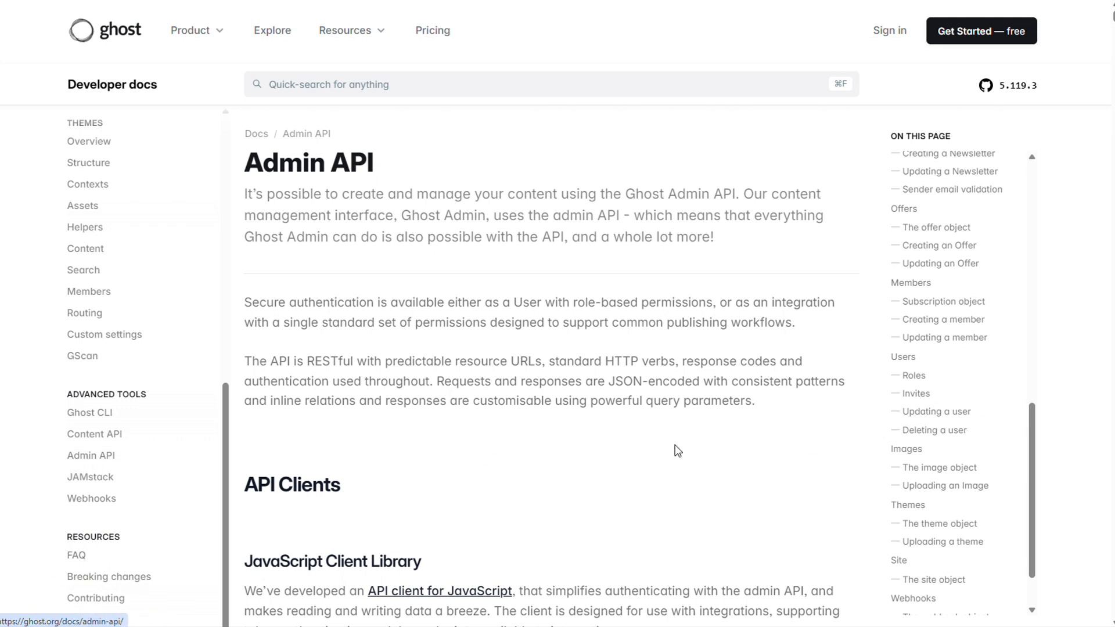
{"action": "left_click", "coordinate": [964, 507]}
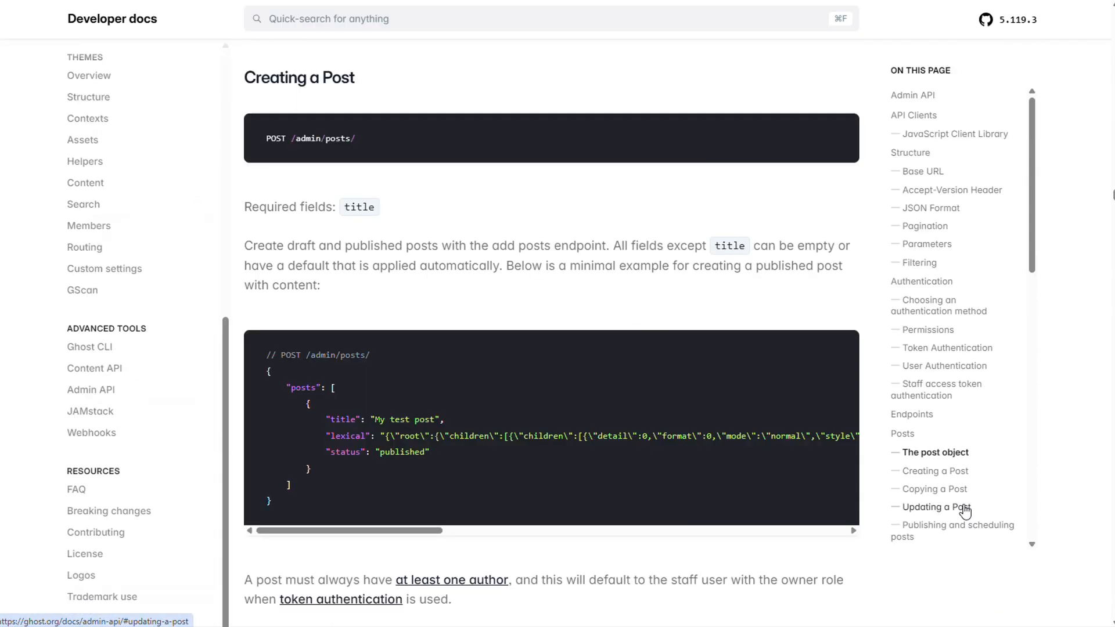
{"action": "scroll", "coordinate": [814, 478], "scroll_direction": "down", "scroll_amount": 2}
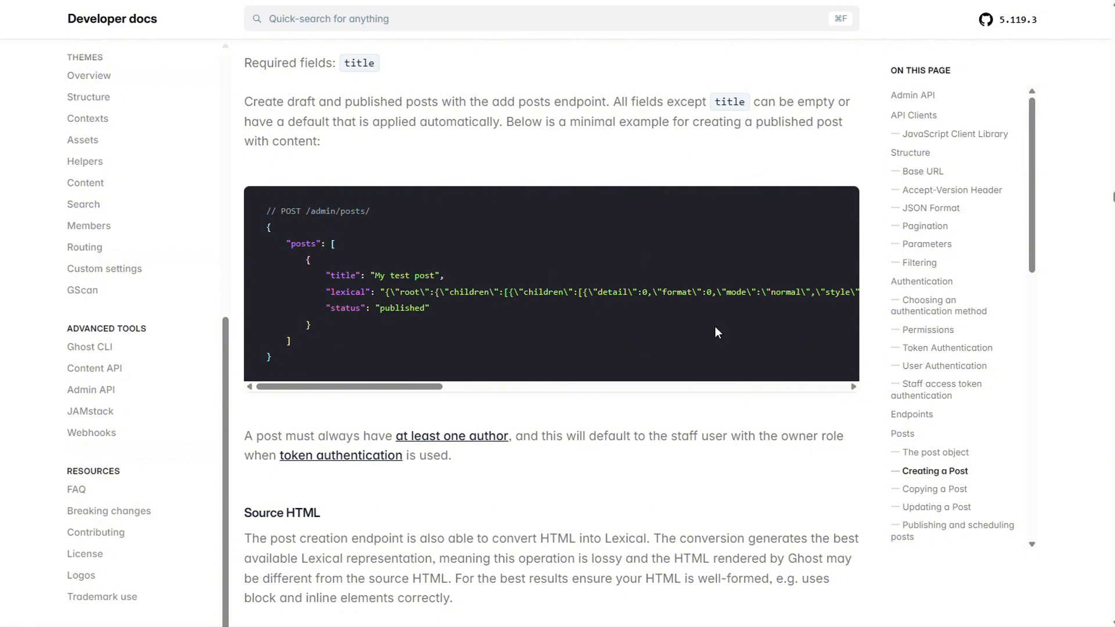
{"action": "scroll", "coordinate": [714, 328], "scroll_direction": "down", "scroll_amount": 4}
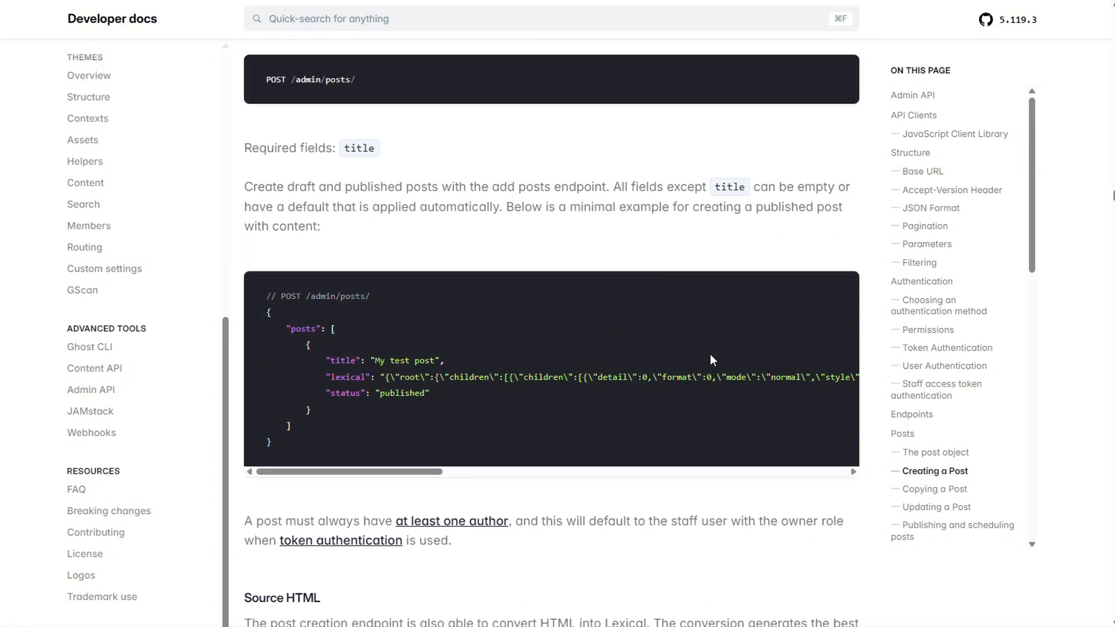
{"action": "scroll", "coordinate": [689, 482], "scroll_direction": "down", "scroll_amount": 8}
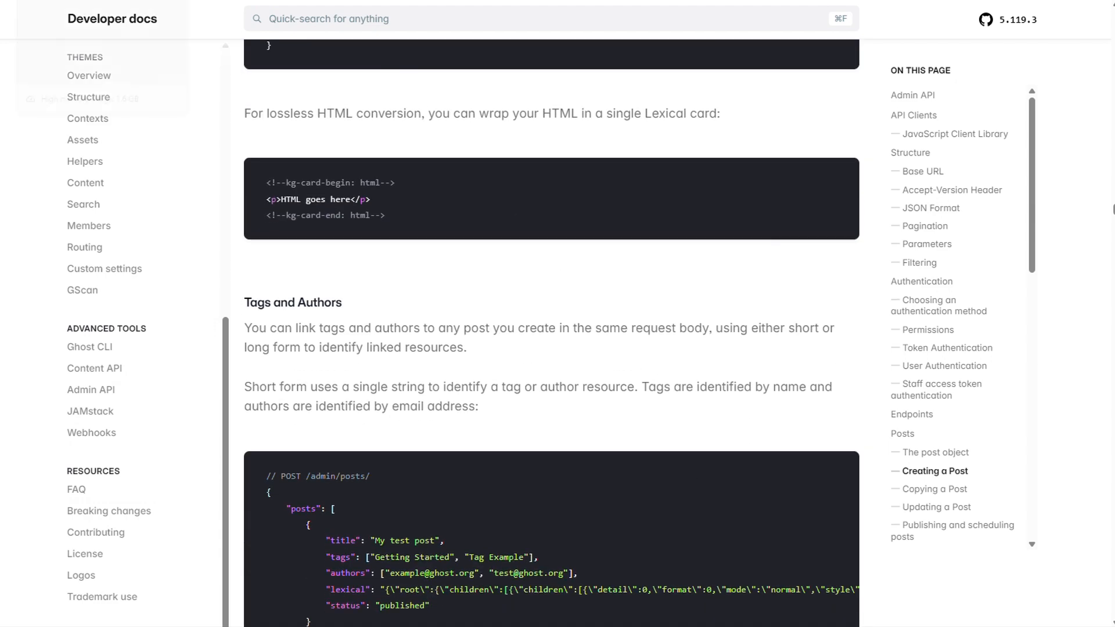
Return to the n8n workflow, dismiss the error notice and add an HTTP Request node after the Edit Image node.
{"action": "left_click", "coordinate": [75, 1]}
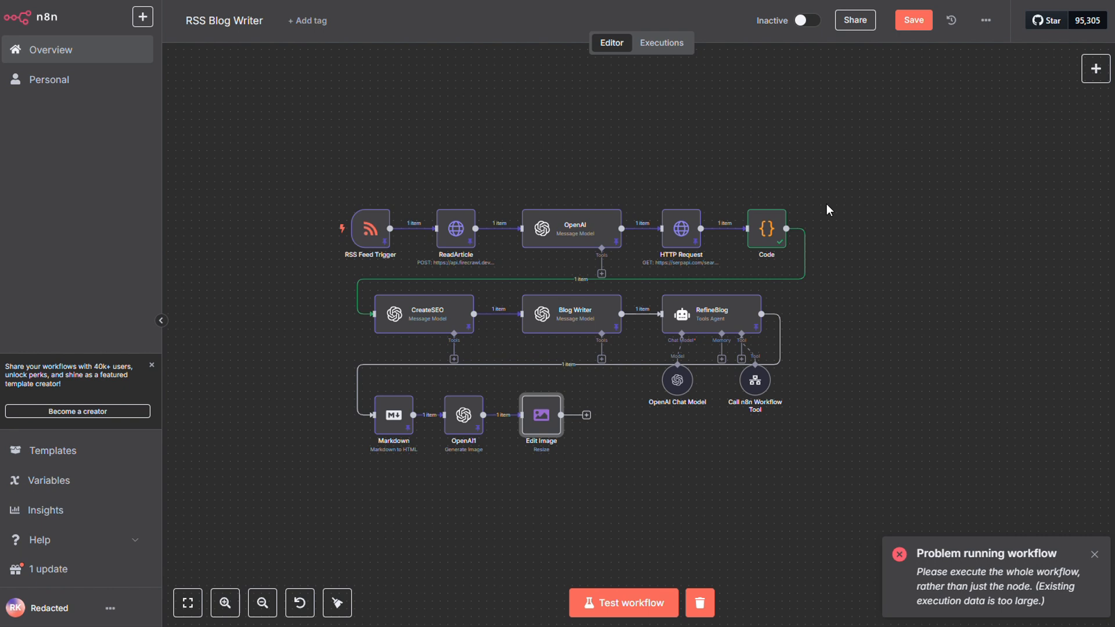
{"action": "left_click", "coordinate": [1094, 555]}
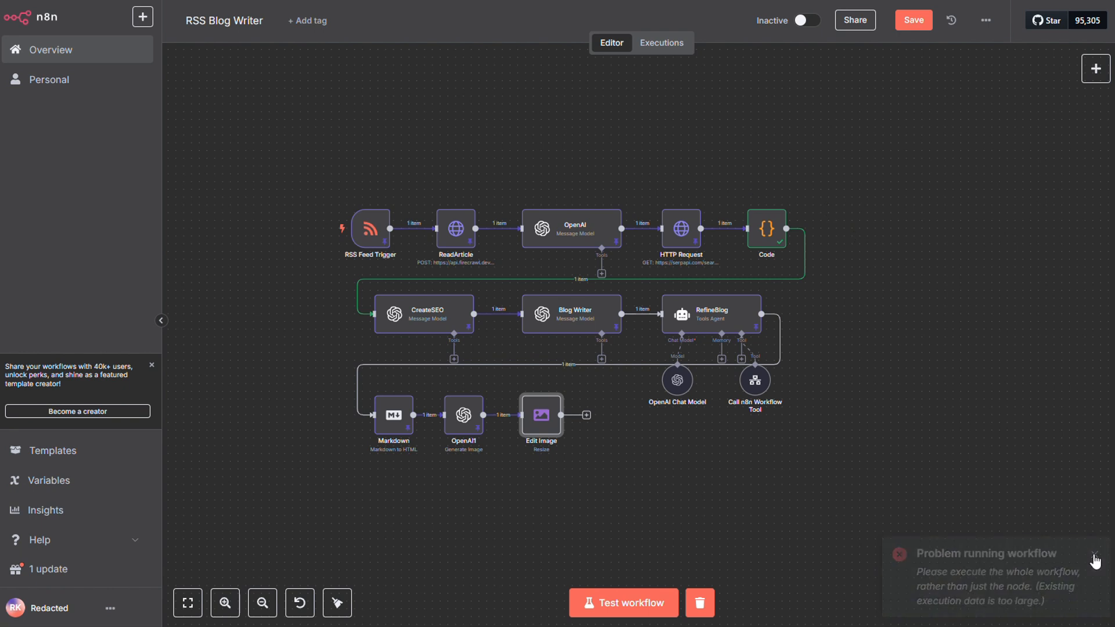
{"action": "left_click", "coordinate": [586, 415]}
{"action": "type", "text": "http"}
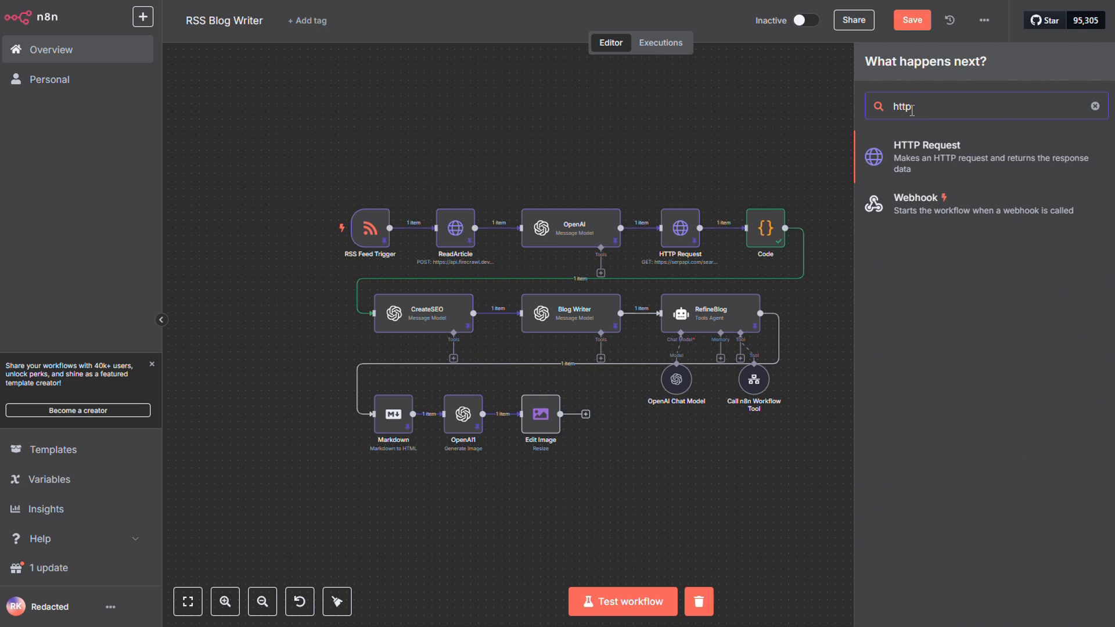
{"action": "left_click", "coordinate": [927, 150]}
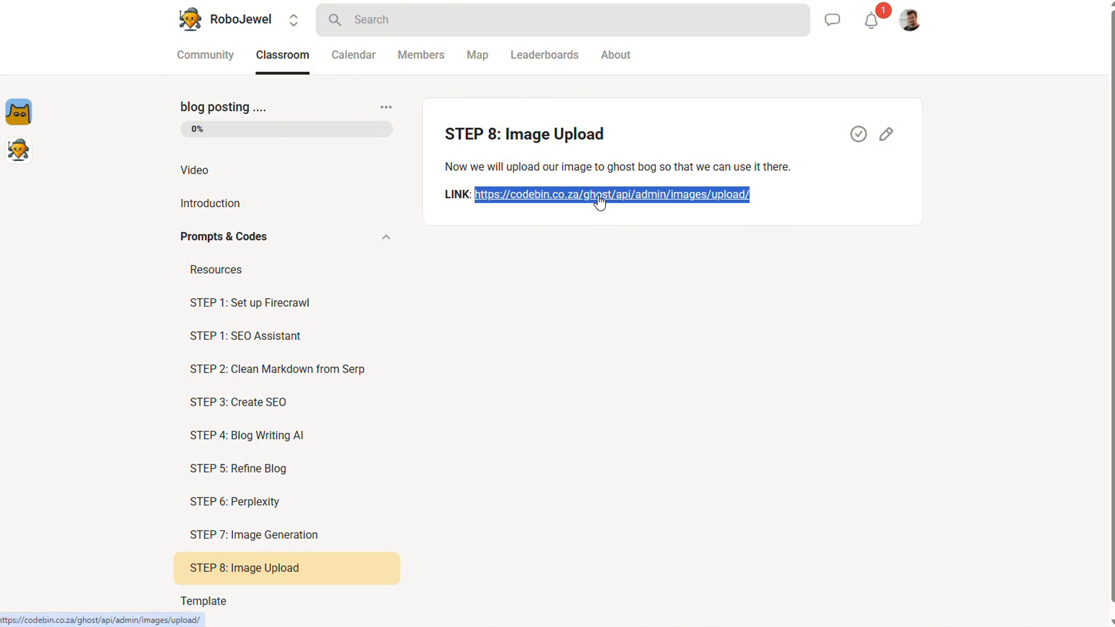
Copy the image upload link from the STEP 8 classroom page and set it as the HTTP Request1 node's URL.
{"action": "right_click", "coordinate": [600, 201]}
{"action": "left_click", "coordinate": [666, 353]}
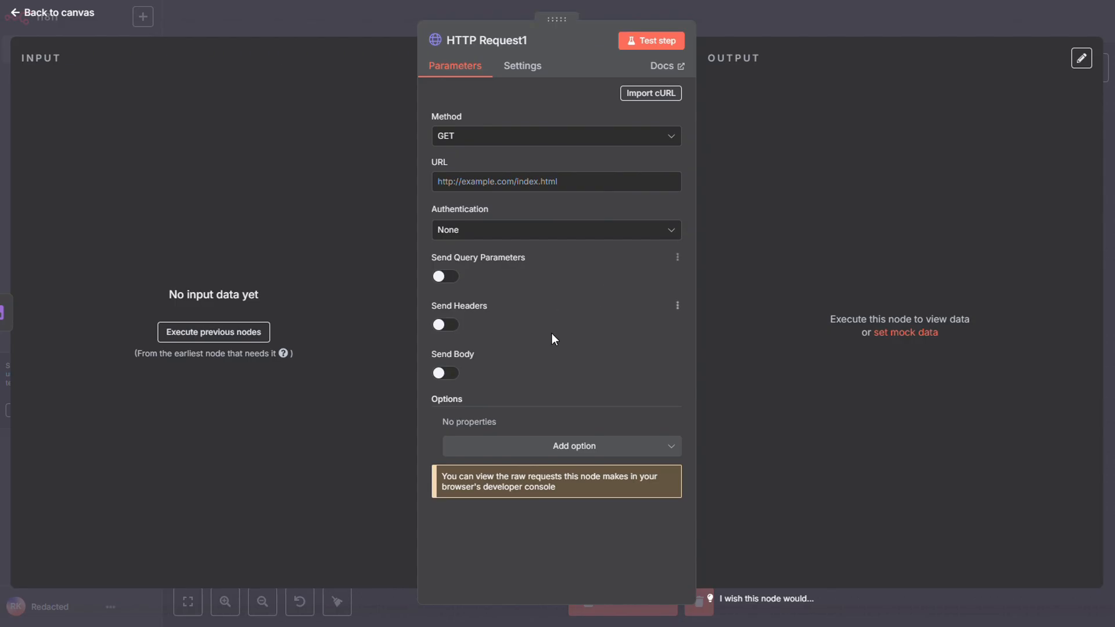
{"action": "left_click", "coordinate": [575, 182]}
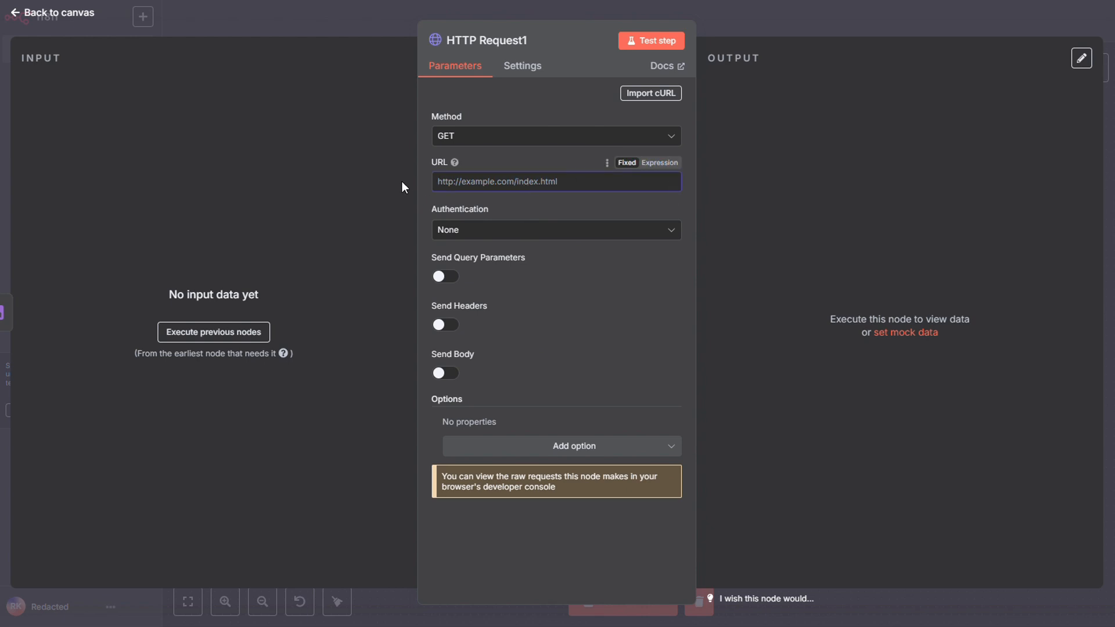
{"action": "key", "text": "ctrl+v"}
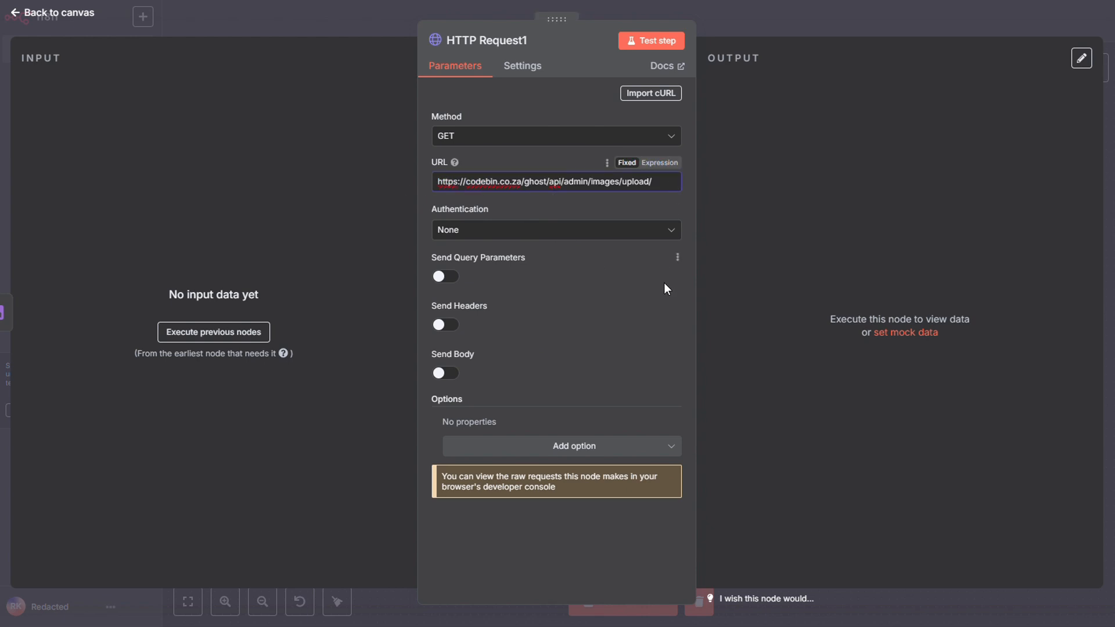
Set Authentication to Predefined Credential Type, with Ghost Admin API as the Credential Type and the Ghost-Codebin credential.
{"action": "left_click", "coordinate": [622, 231]}
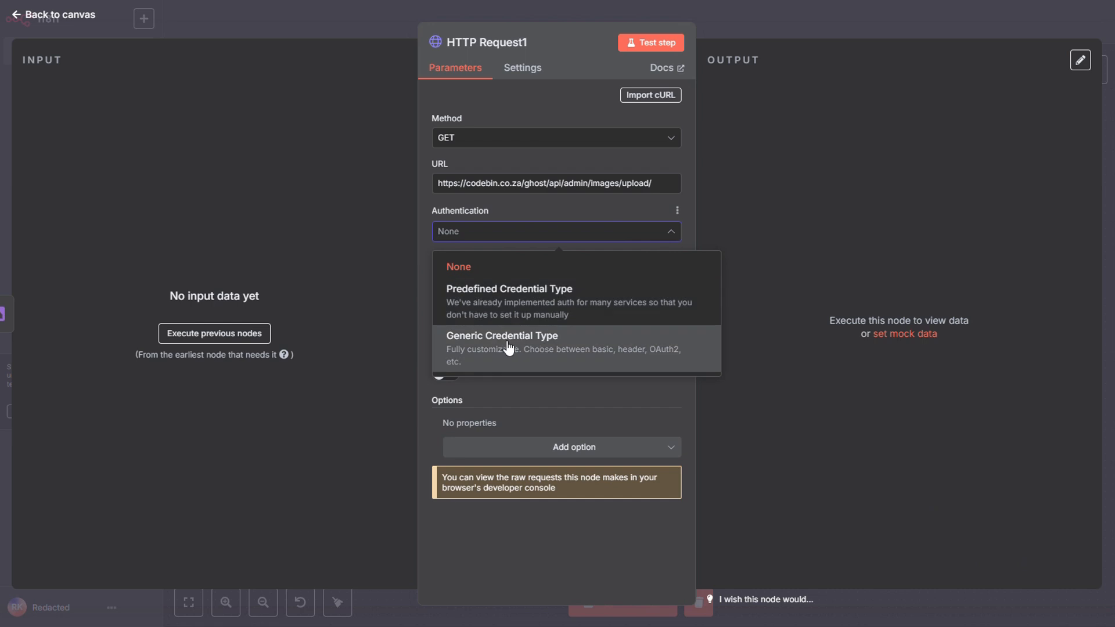
{"action": "left_click", "coordinate": [495, 302]}
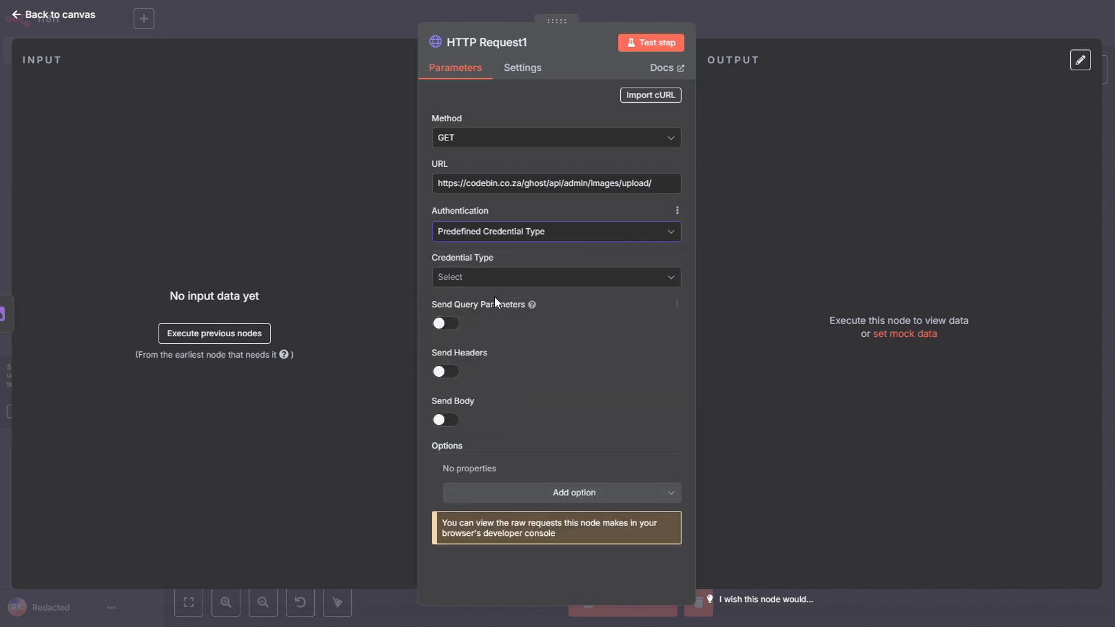
{"action": "left_click", "coordinate": [493, 280]}
{"action": "type", "text": "gho"}
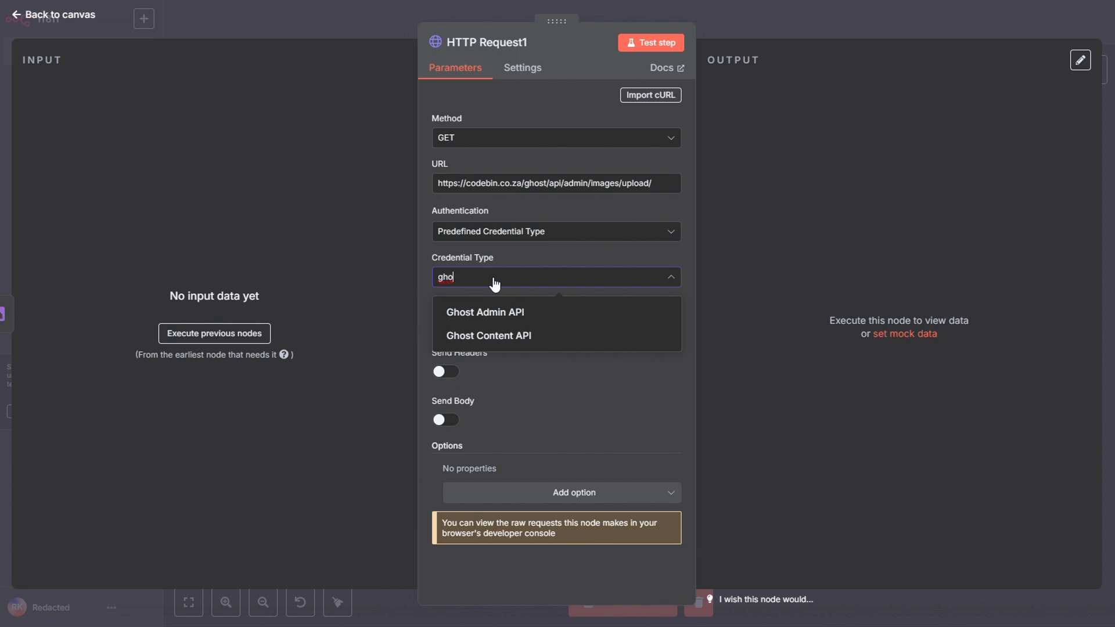
{"action": "left_click", "coordinate": [501, 311]}
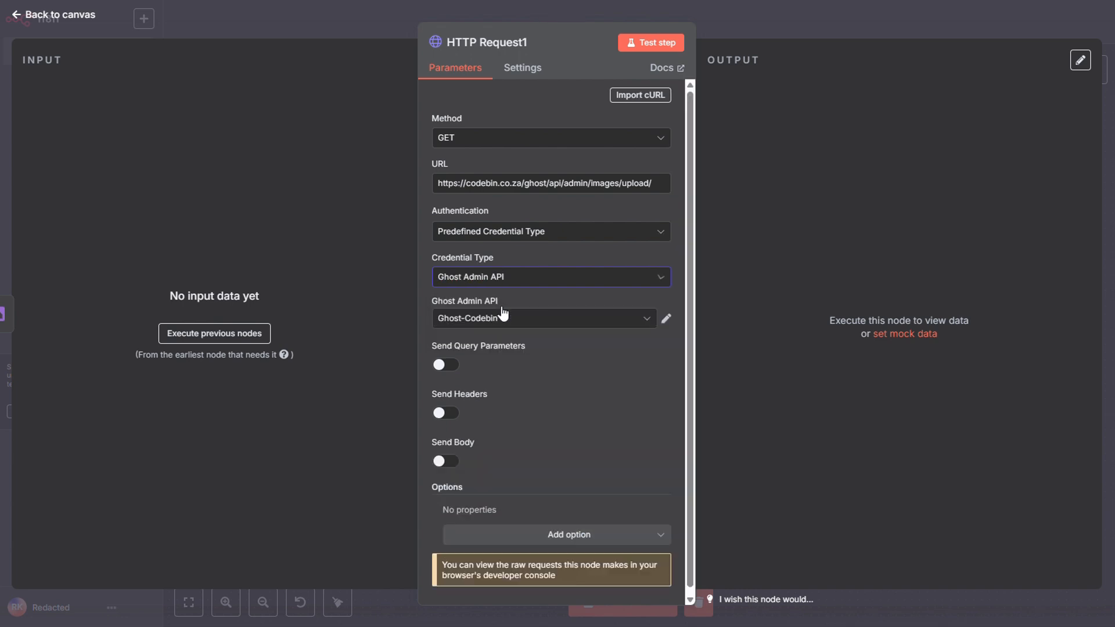
{"action": "left_click", "coordinate": [638, 325]}
{"action": "left_click", "coordinate": [518, 394]}
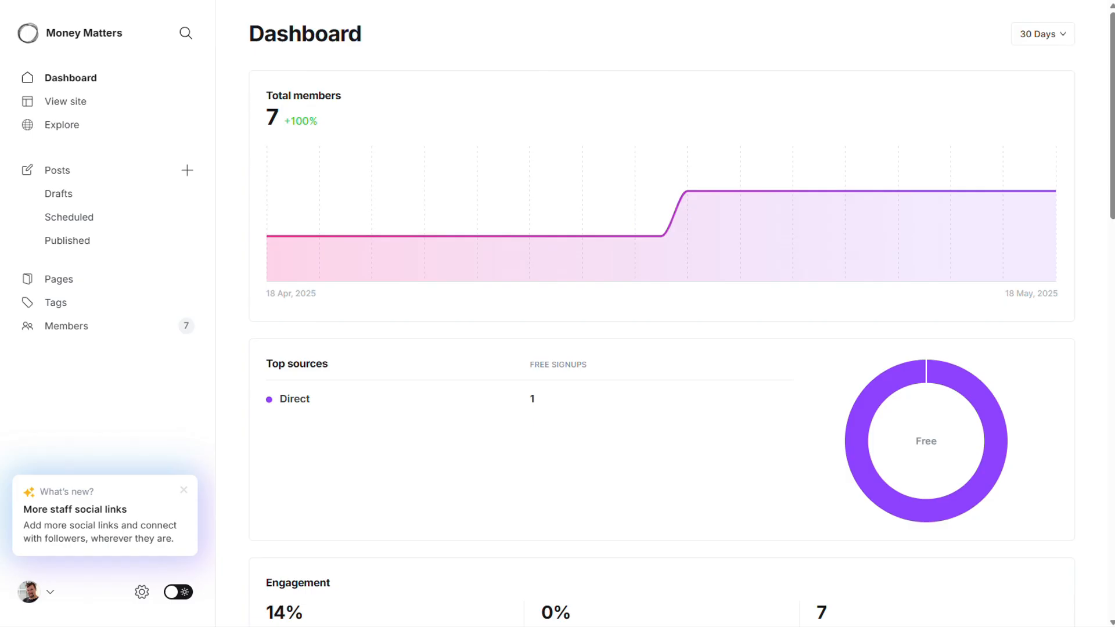
In the Ghost admin's advanced settings, create a custom integration named n8n and review its API details.
{"action": "left_click", "coordinate": [141, 592]}
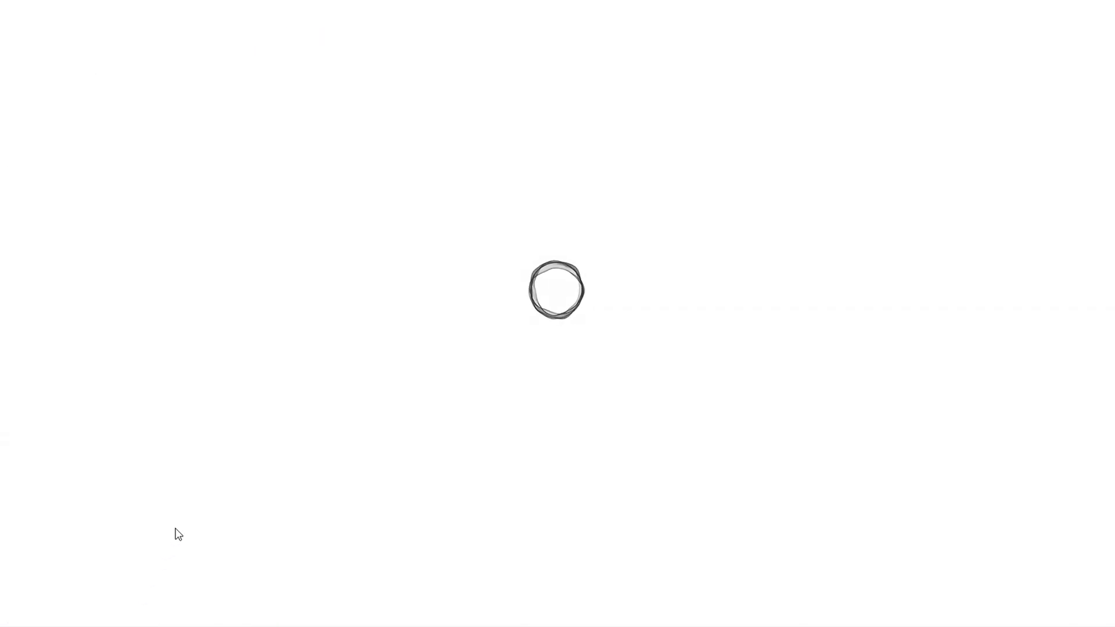
{"action": "scroll", "coordinate": [287, 442], "scroll_direction": "down", "scroll_amount": 10}
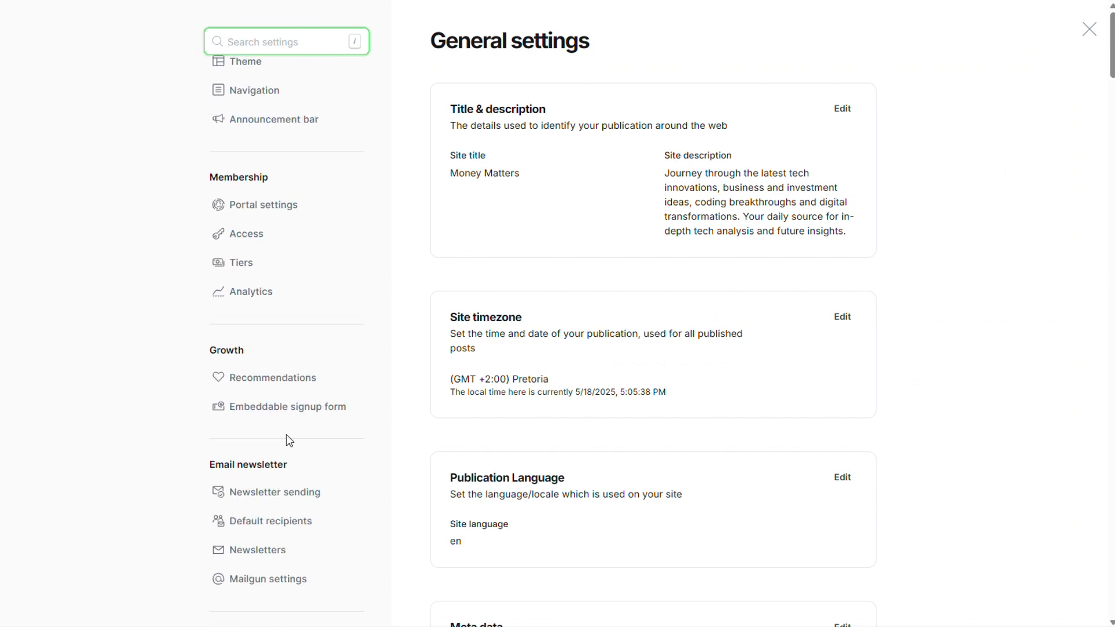
{"action": "left_click", "coordinate": [281, 464]}
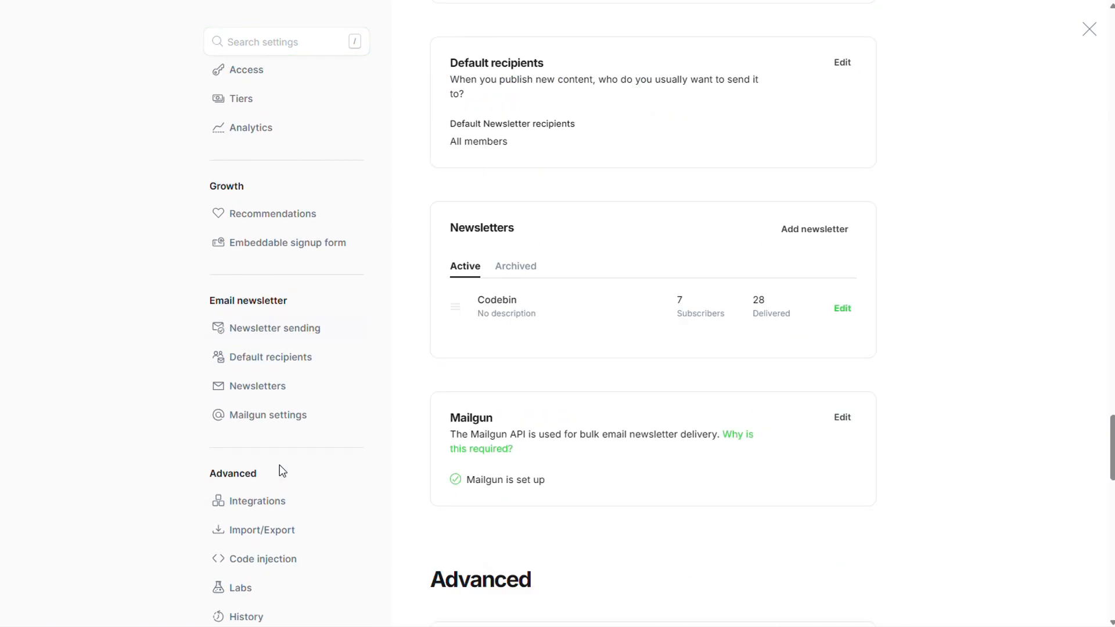
{"action": "left_click", "coordinate": [511, 192]}
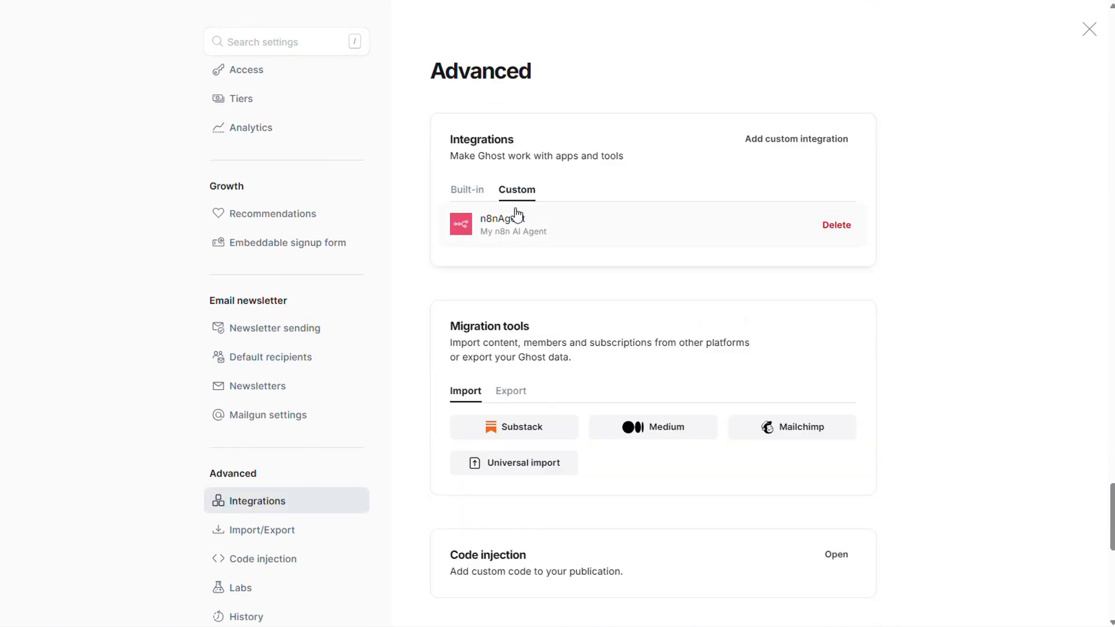
{"action": "left_click", "coordinate": [809, 139]}
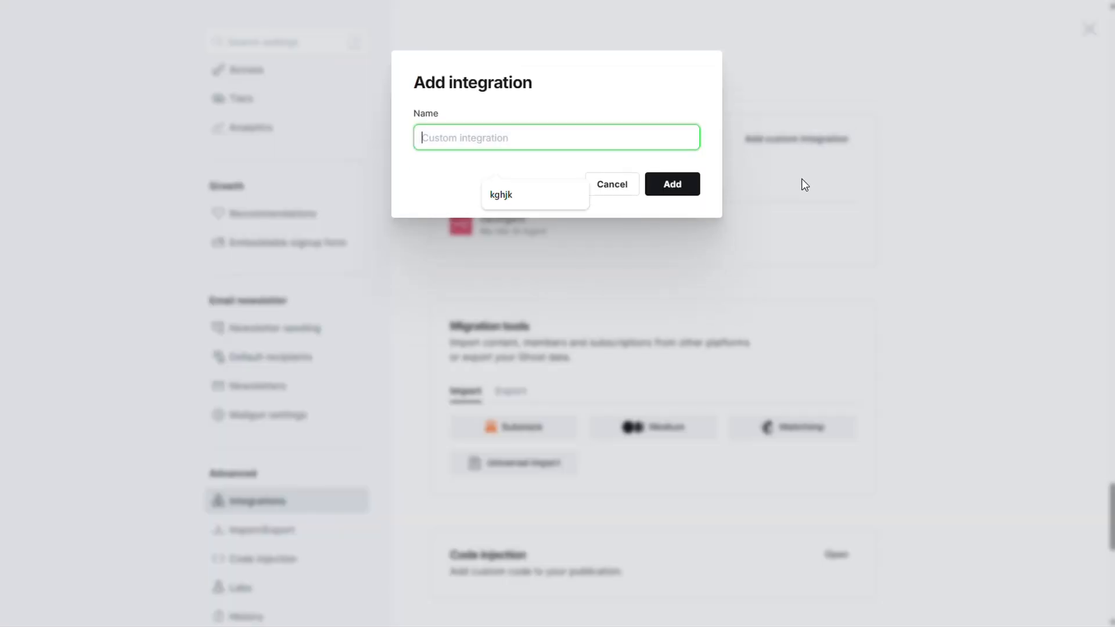
{"action": "type", "text": "n8n"}
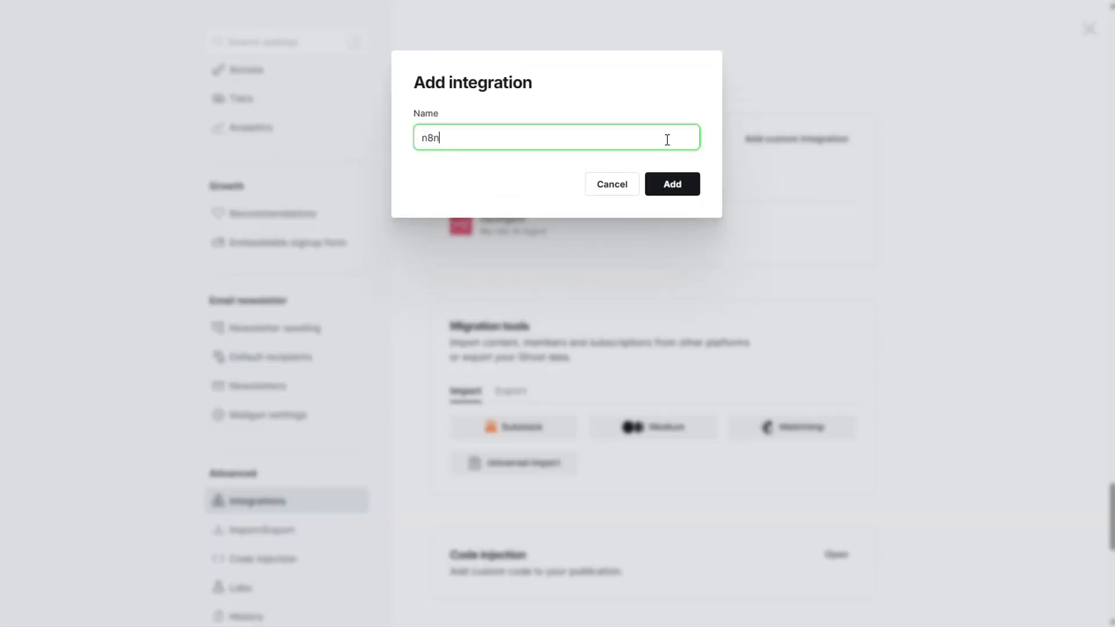
{"action": "left_click", "coordinate": [685, 183]}
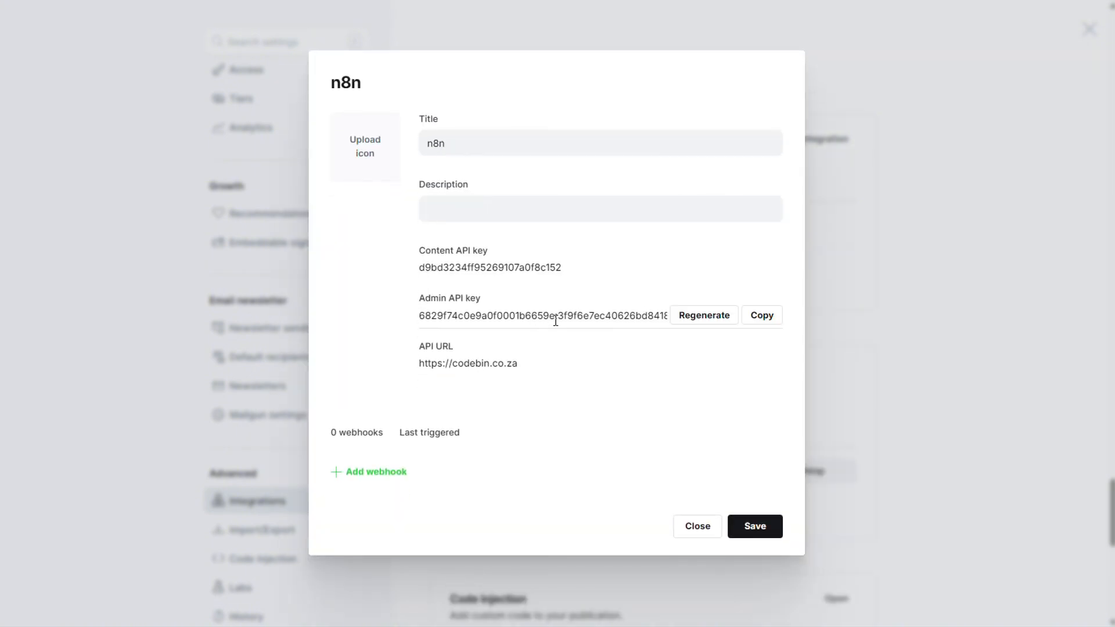
{"action": "left_click", "coordinate": [759, 375]}
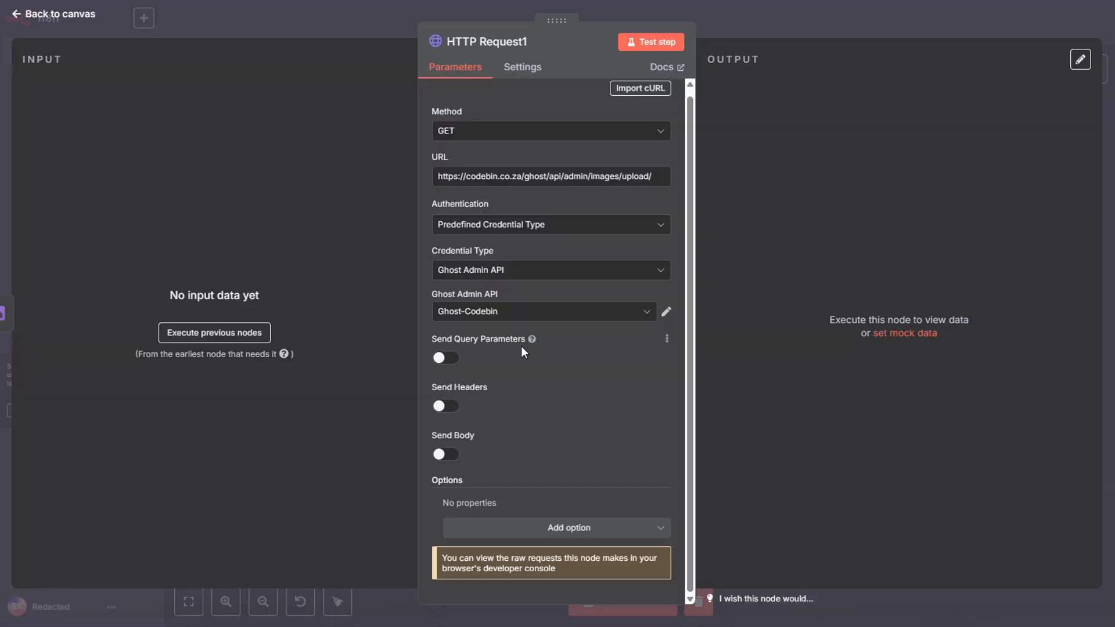
Back in HTTP Request1, enable Send Headers and Send Body, and add a Content-Type header with the value multipart/form-data;.
{"action": "left_click", "coordinate": [447, 406]}
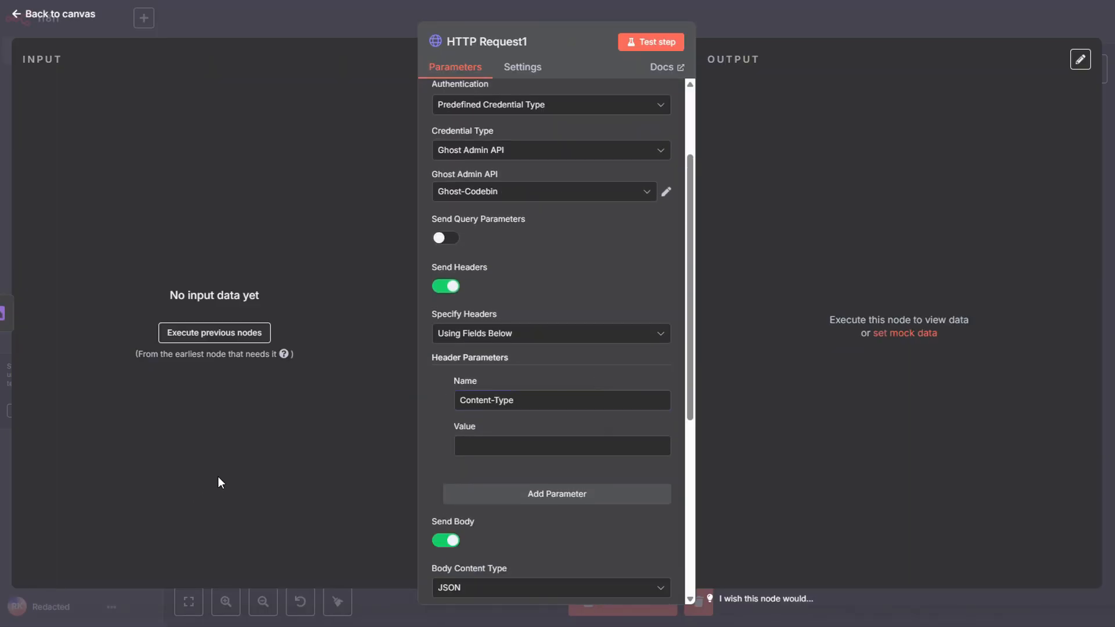
{"action": "key", "text": "ctrl+v"}
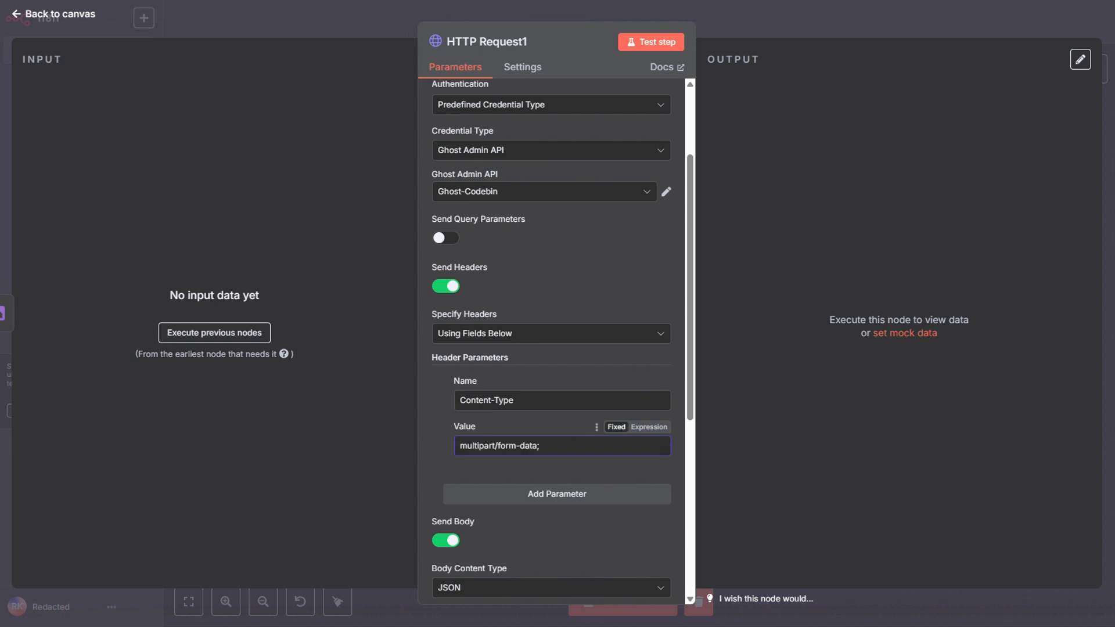
Set the Body Content Type to Form-Data and configure the body parameter as an n8n Binary File named file.
{"action": "scroll", "coordinate": [468, 495], "scroll_direction": "down", "scroll_amount": 3}
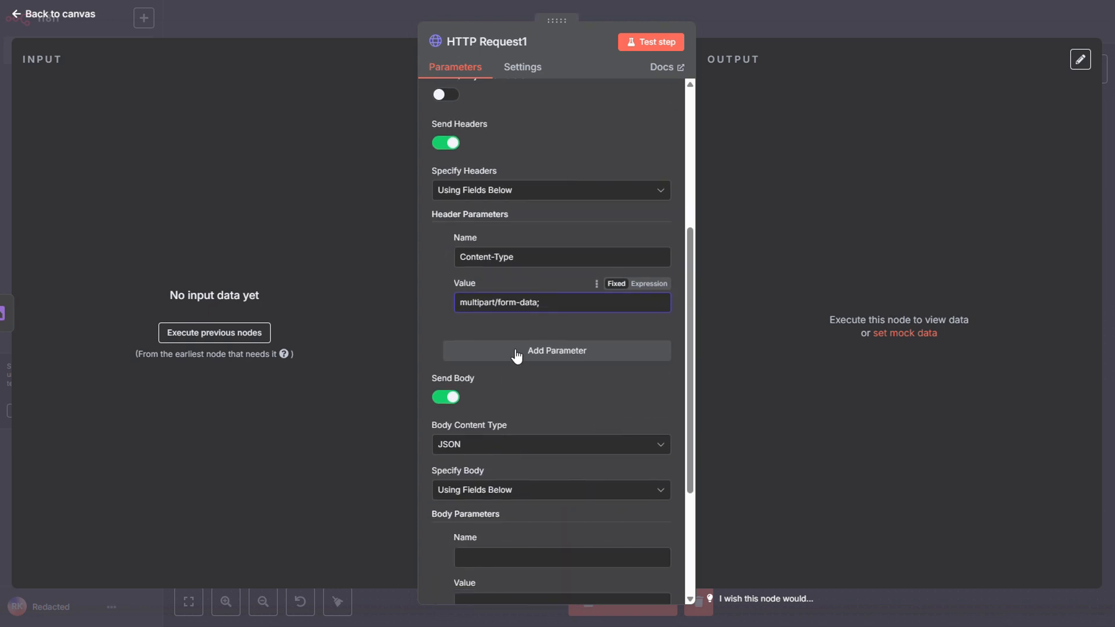
{"action": "scroll", "coordinate": [498, 448], "scroll_direction": "down", "scroll_amount": 4}
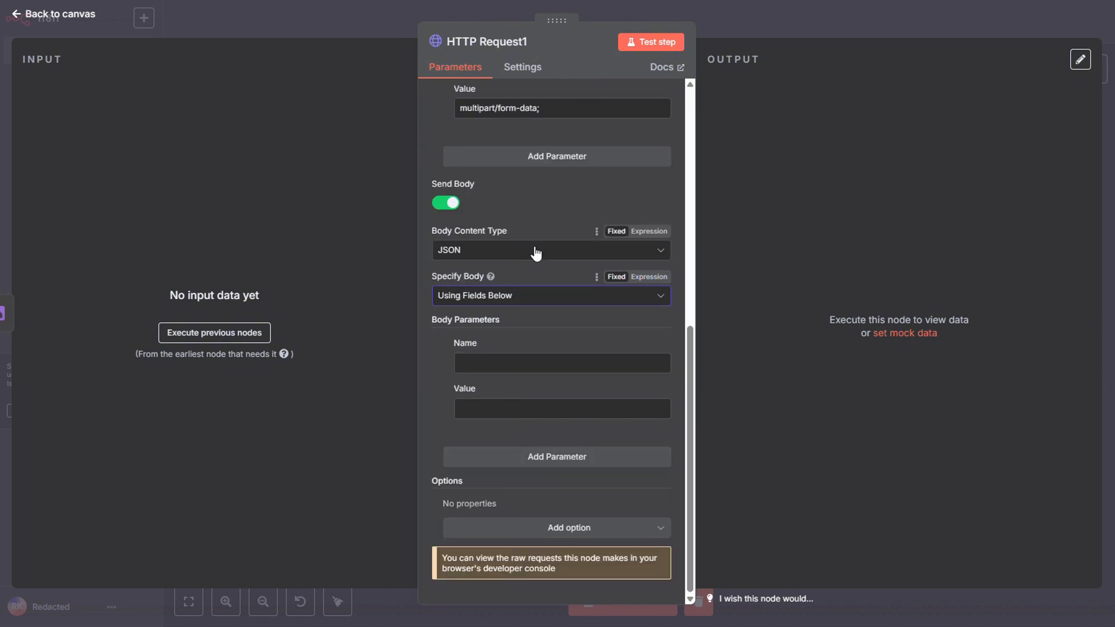
{"action": "left_click", "coordinate": [530, 252]}
{"action": "left_click", "coordinate": [526, 309]}
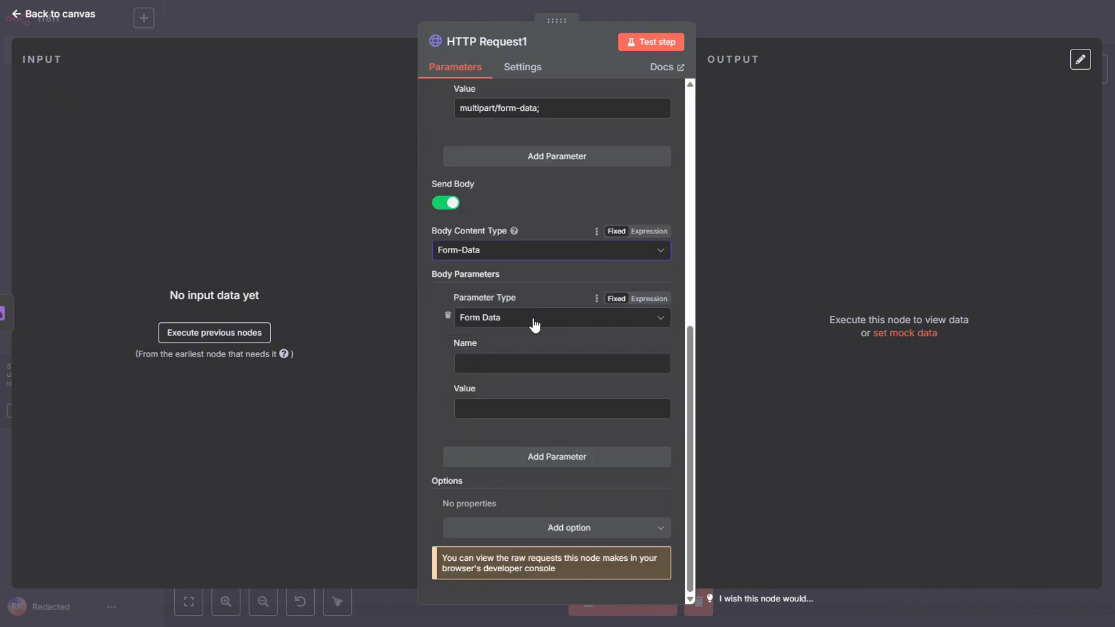
{"action": "left_click", "coordinate": [535, 324]}
{"action": "left_click", "coordinate": [528, 354]}
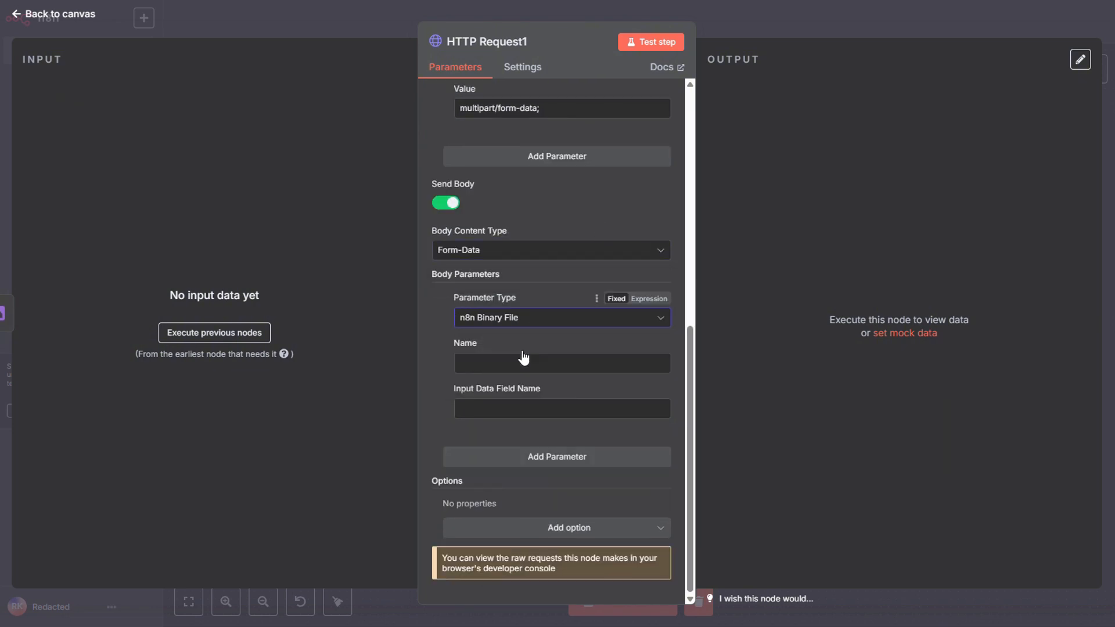
{"action": "left_click", "coordinate": [521, 368]}
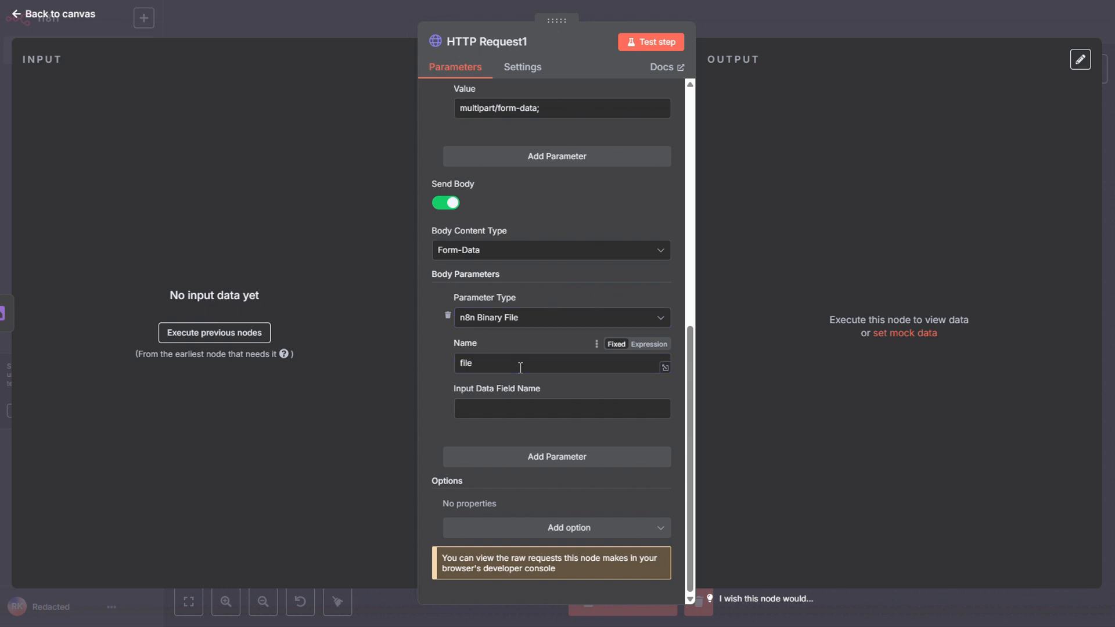
Set the file parameter's Input Data Field Name to data and add a Form Data body parameter named purpose with the value image.
{"action": "left_click", "coordinate": [553, 408]}
{"action": "type", "text": "data"}
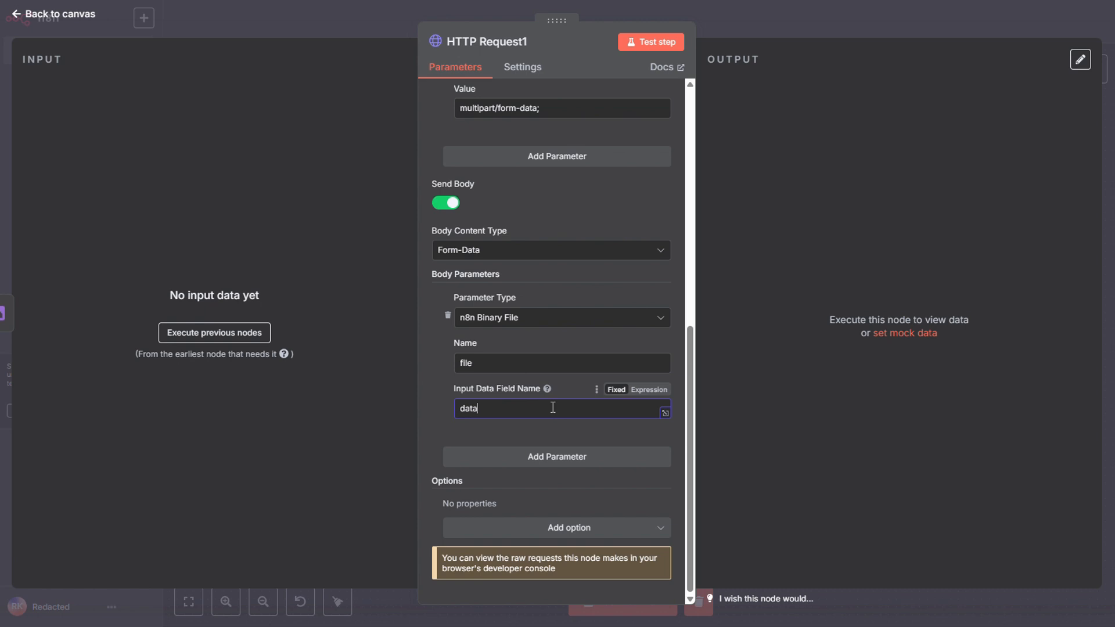
{"action": "left_click", "coordinate": [551, 458]}
{"action": "left_click", "coordinate": [506, 523]}
{"action": "type", "text": "purpos"}
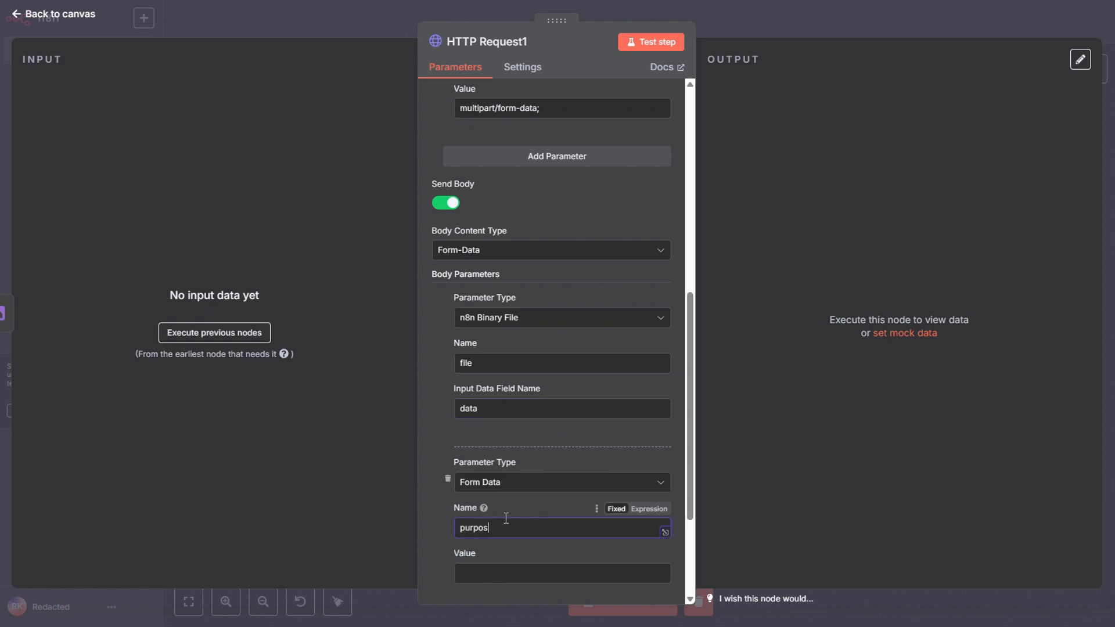
{"action": "type", "text": "e"}
{"action": "key", "text": "Tab"}
{"action": "type", "text": "im"}
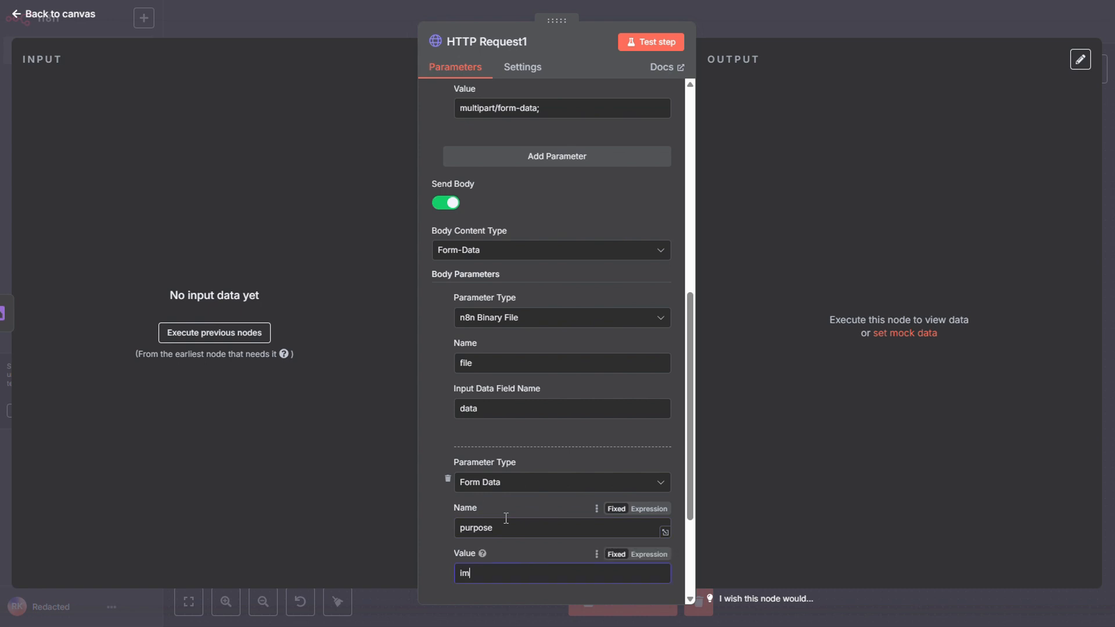
{"action": "type", "text": "age"}
Add a Timeout option to the request and set it to 5000.
{"action": "scroll", "coordinate": [499, 514], "scroll_direction": "down", "scroll_amount": 3}
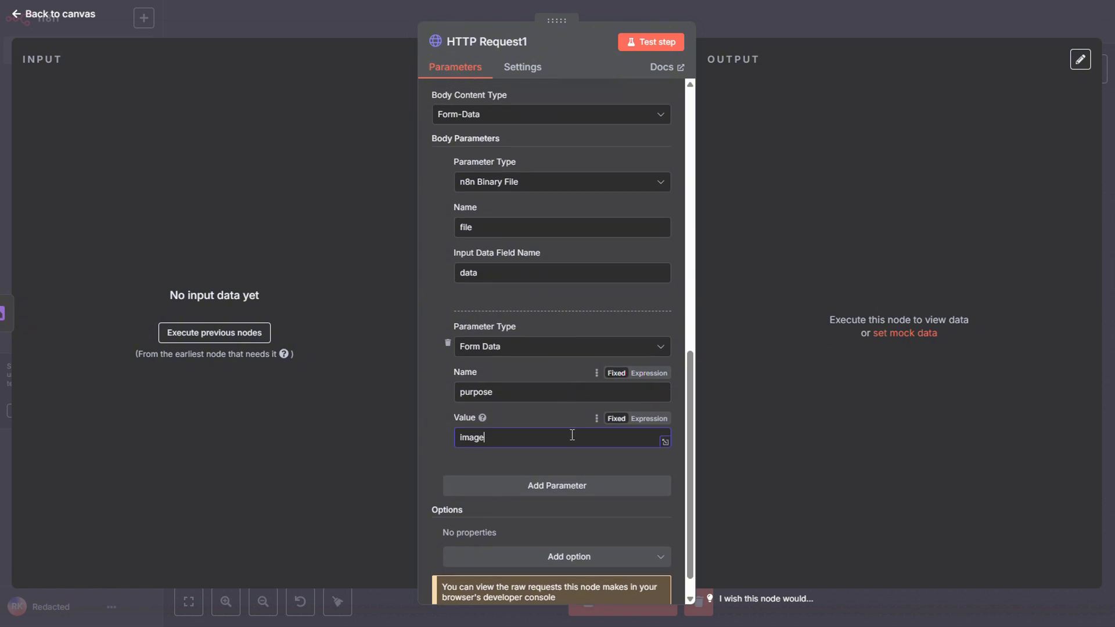
{"action": "left_click", "coordinate": [574, 528]}
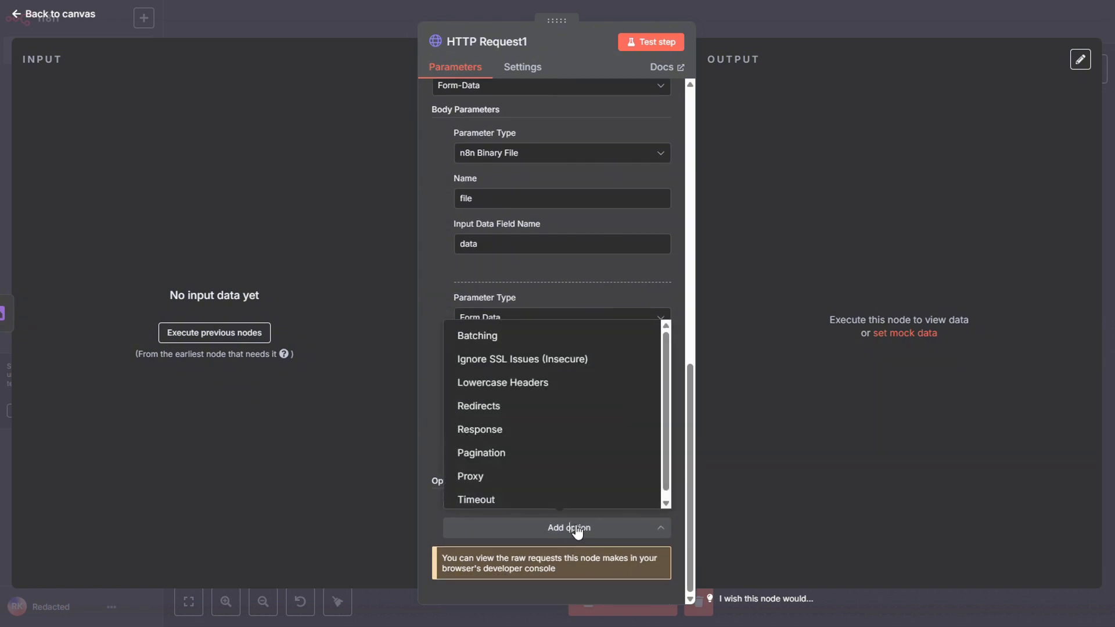
{"action": "left_click", "coordinate": [558, 500]}
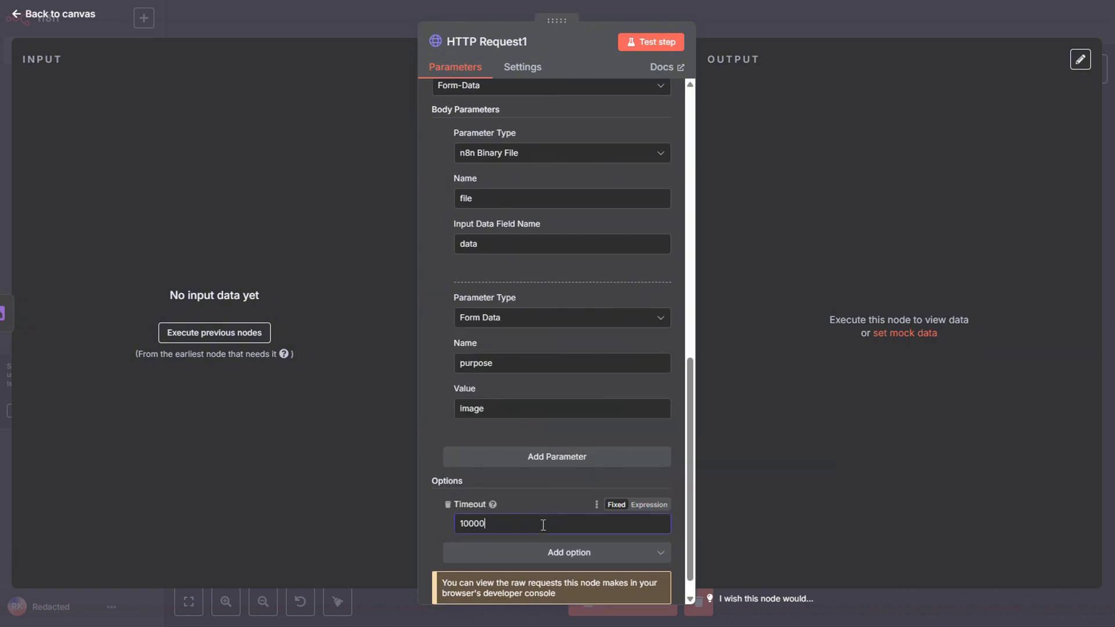
{"action": "key", "text": "ctrl+a"}
{"action": "type", "text": "5000"}
{"action": "left_click", "coordinate": [682, 438]}
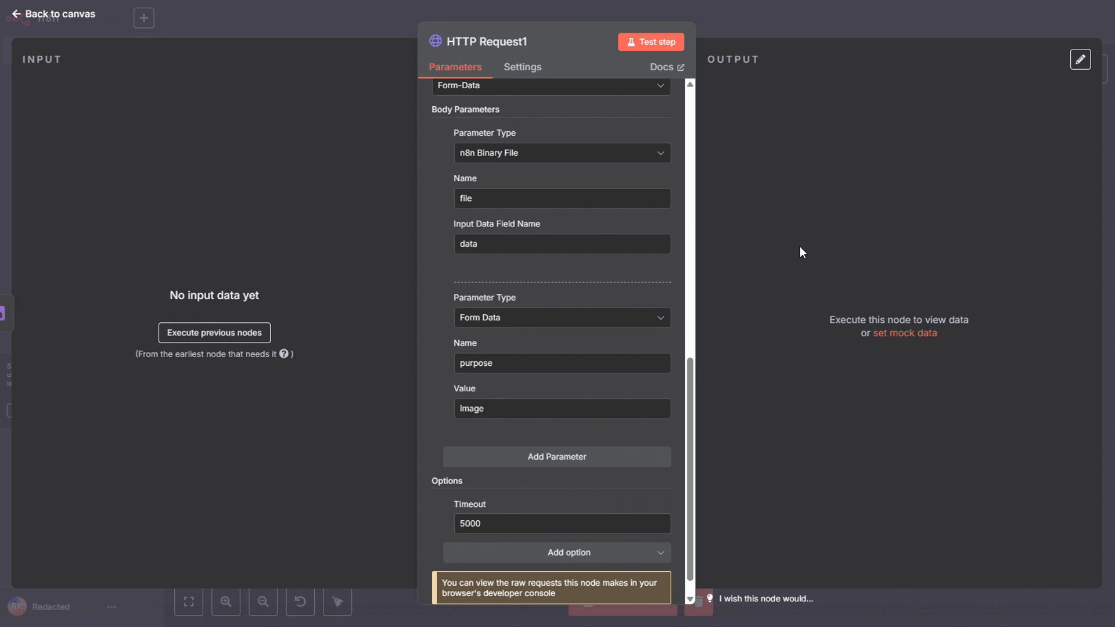
Rename the HTTP Request1 node to Upload Image and return to the workflow canvas.
{"action": "left_click", "coordinate": [532, 43]}
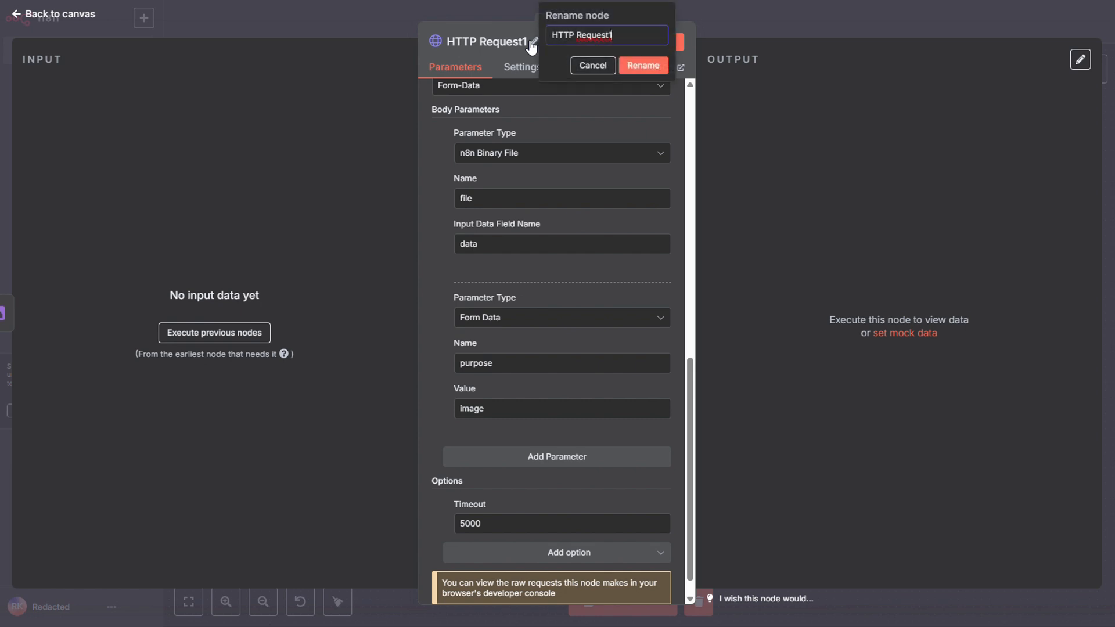
{"action": "type", "text": "upload Imga"}
{"action": "key", "text": "BackSpace"}
{"action": "key", "text": "BackSpace"}
{"action": "type", "text": "ge"}
{"action": "left_click", "coordinate": [648, 66]}
{"action": "left_click", "coordinate": [751, 26]}
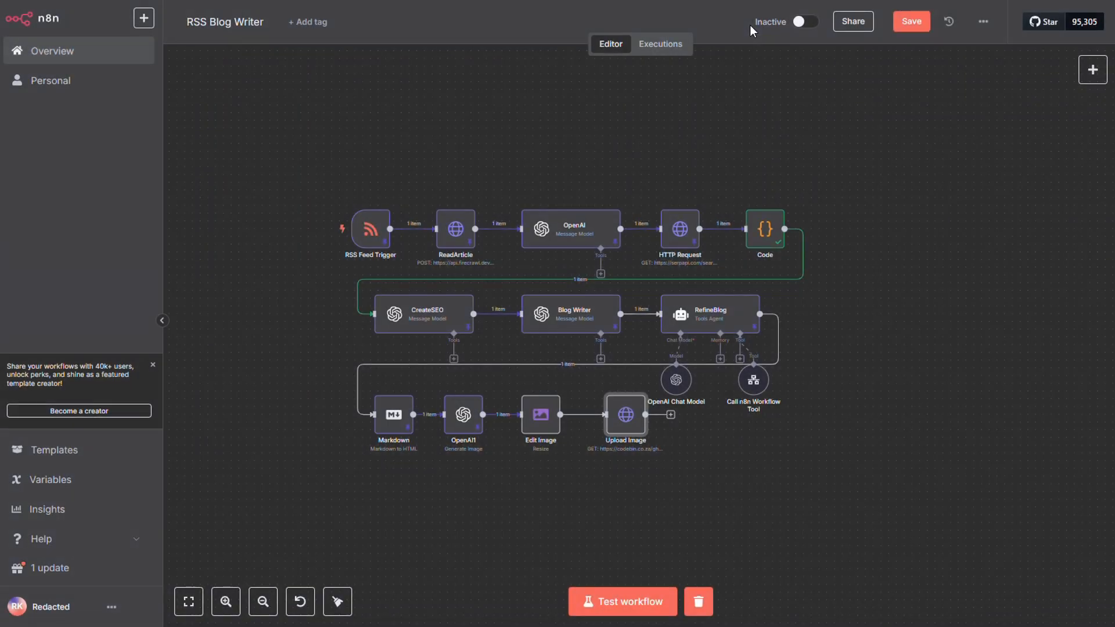
Shift the Upload Image node closer to Edit Image, duplicate it as the next connected node and place the copy beside it.
{"action": "left_click_drag", "start_coordinate": [641, 422], "coordinate": [626, 422]}
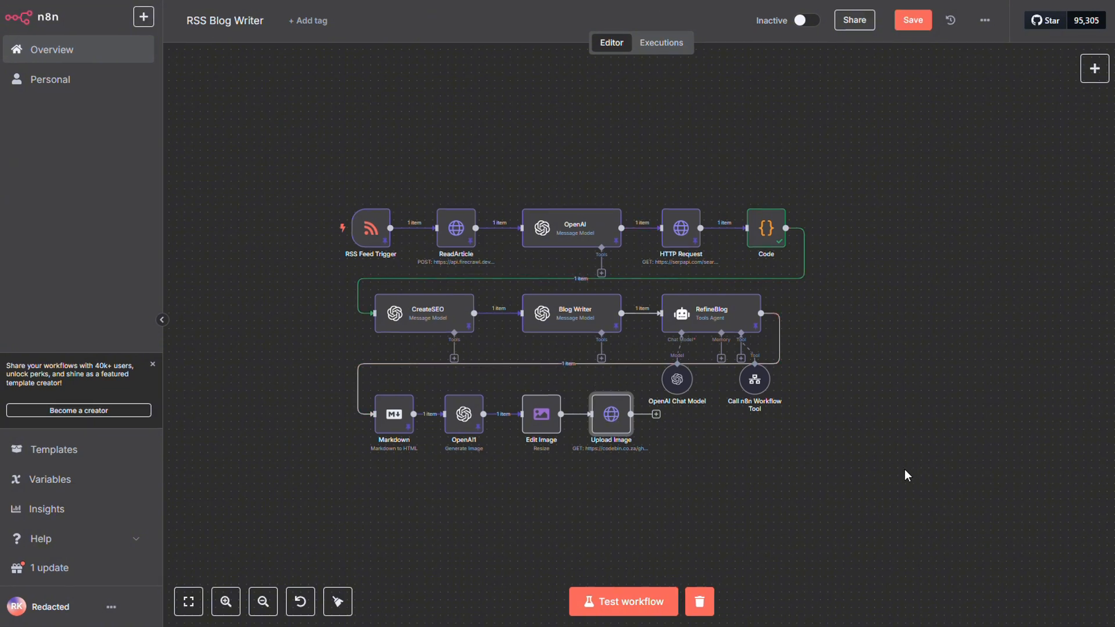
{"action": "left_click", "coordinate": [656, 414]}
{"action": "left_click", "coordinate": [709, 493]}
{"action": "left_click", "coordinate": [605, 409]}
{"action": "key", "text": "ctrl+c"}
{"action": "key", "text": "ctrl+v"}
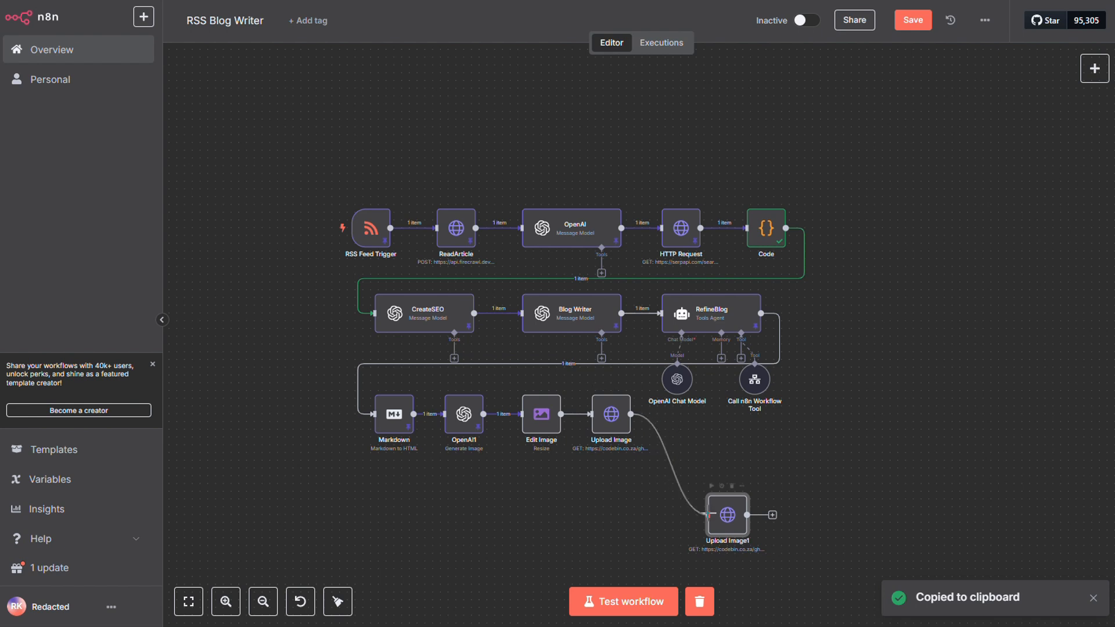
{"action": "left_click_drag", "start_coordinate": [723, 524], "coordinate": [676, 431]}
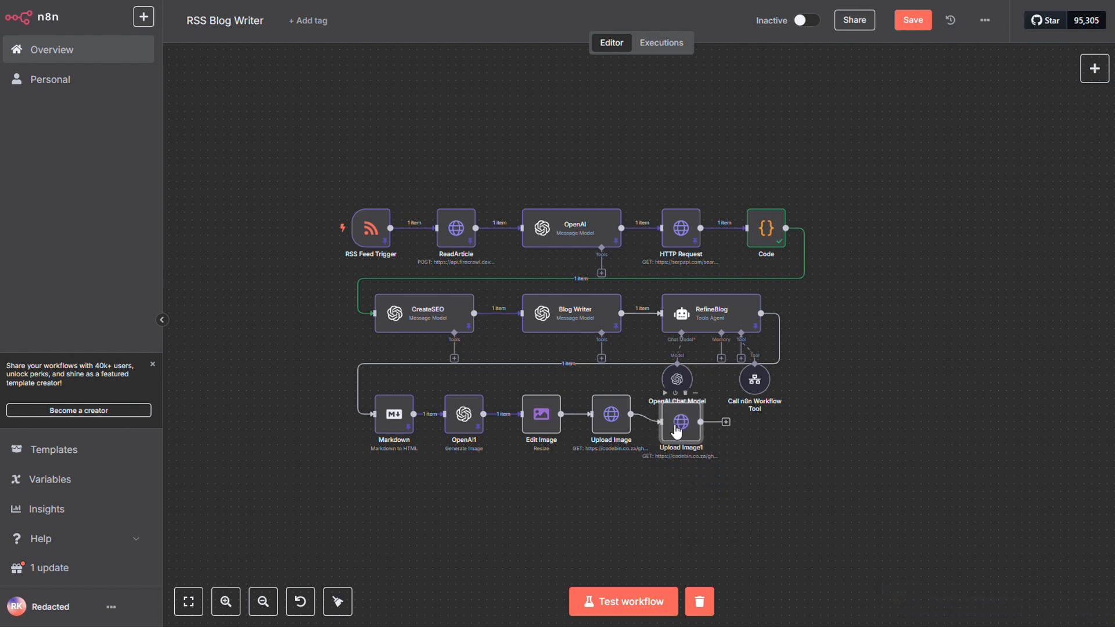
In the Upload Image1 node, set the Content-Type header's value to application/json.
{"action": "double_click", "coordinate": [678, 423]}
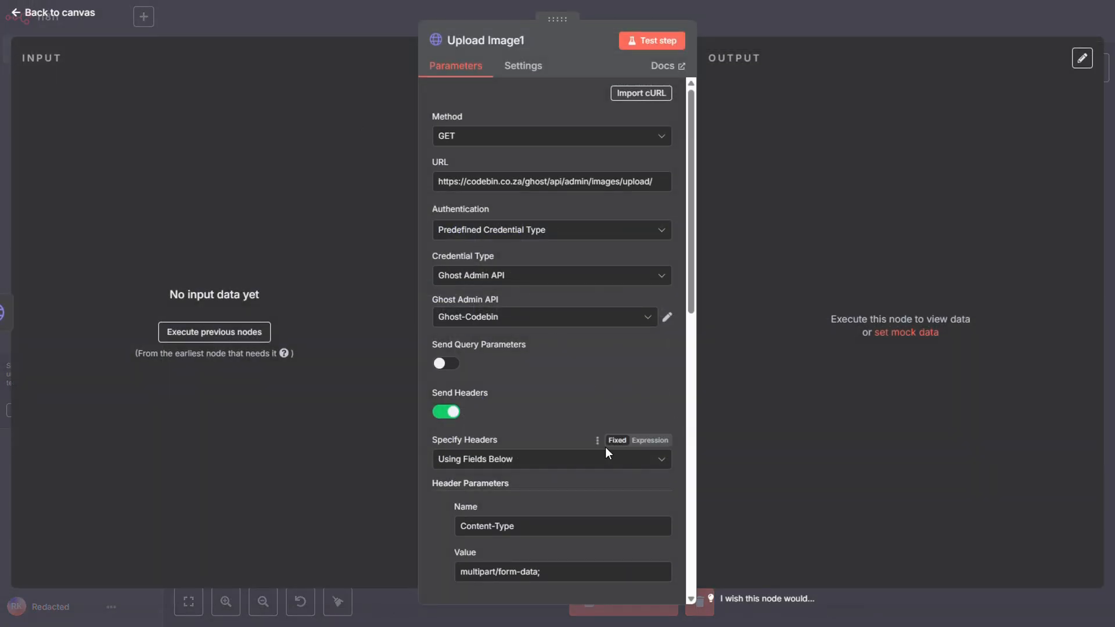
{"action": "scroll", "coordinate": [543, 410], "scroll_direction": "down", "scroll_amount": 3}
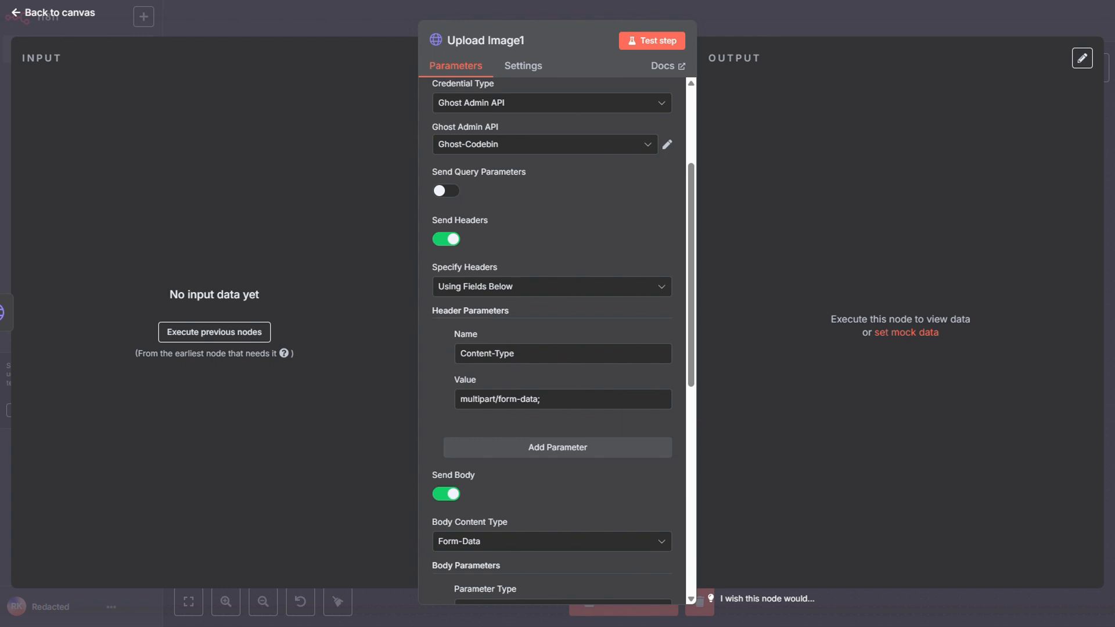
{"action": "left_click_drag", "start_coordinate": [543, 399], "coordinate": [421, 395]}
{"action": "key", "text": "ctrl+v"}
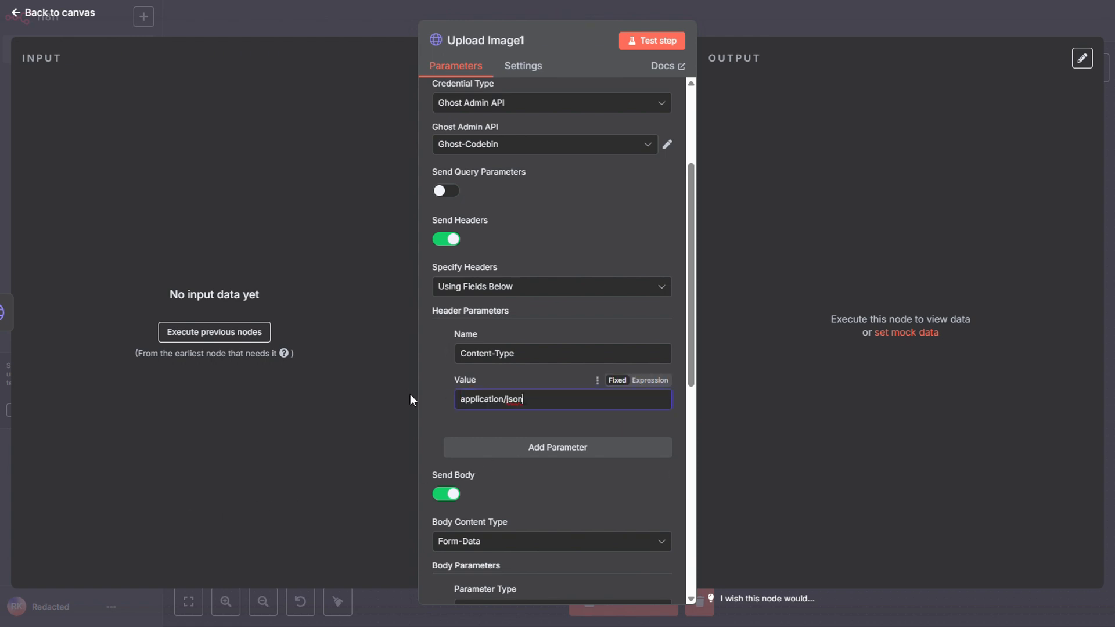
{"action": "scroll", "coordinate": [465, 395], "scroll_direction": "up", "scroll_amount": 2}
{"action": "scroll", "coordinate": [468, 396], "scroll_direction": "down", "scroll_amount": 3}
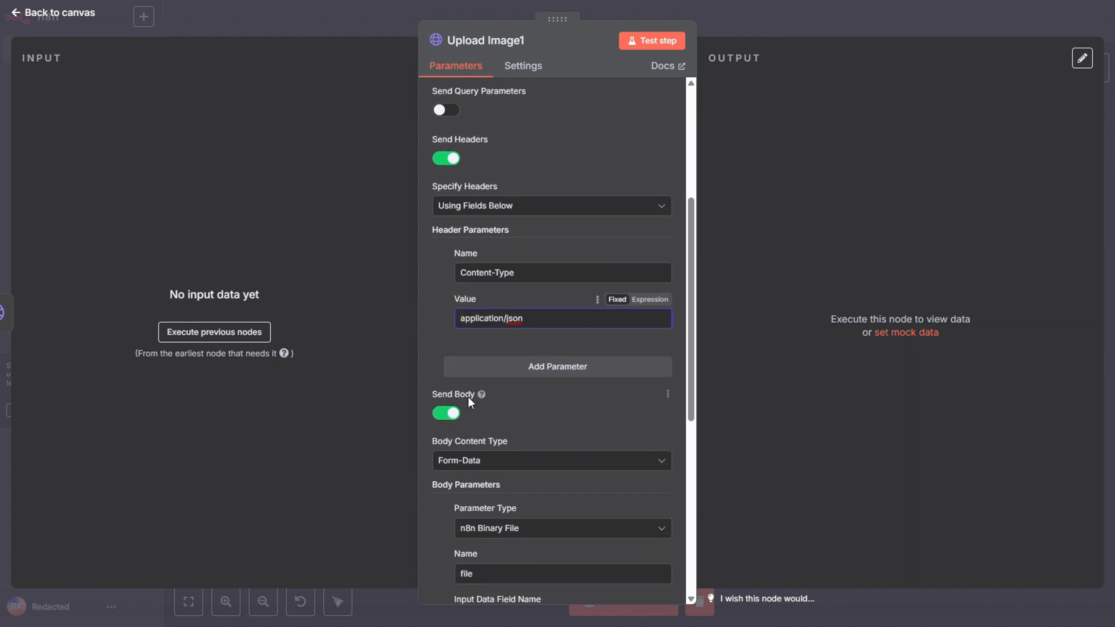
Set the Body Content Type to JSON and specify the body Using JSON.
{"action": "left_click", "coordinate": [487, 457]}
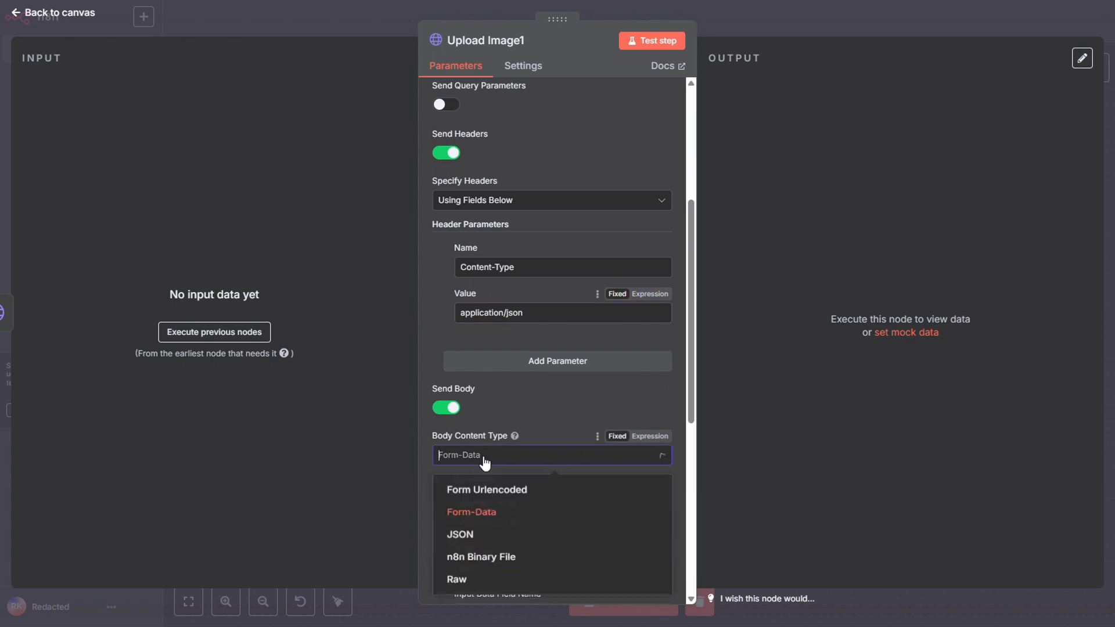
{"action": "left_click", "coordinate": [527, 542]}
{"action": "scroll", "coordinate": [525, 456], "scroll_direction": "down", "scroll_amount": 4}
{"action": "left_click", "coordinate": [524, 271]}
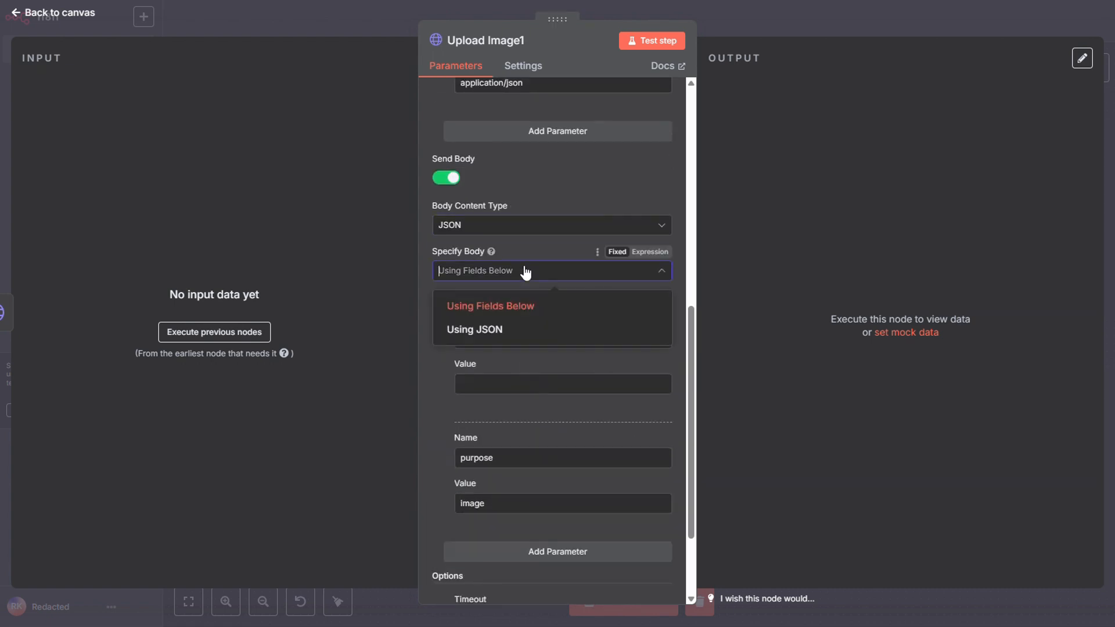
{"action": "left_click", "coordinate": [514, 330]}
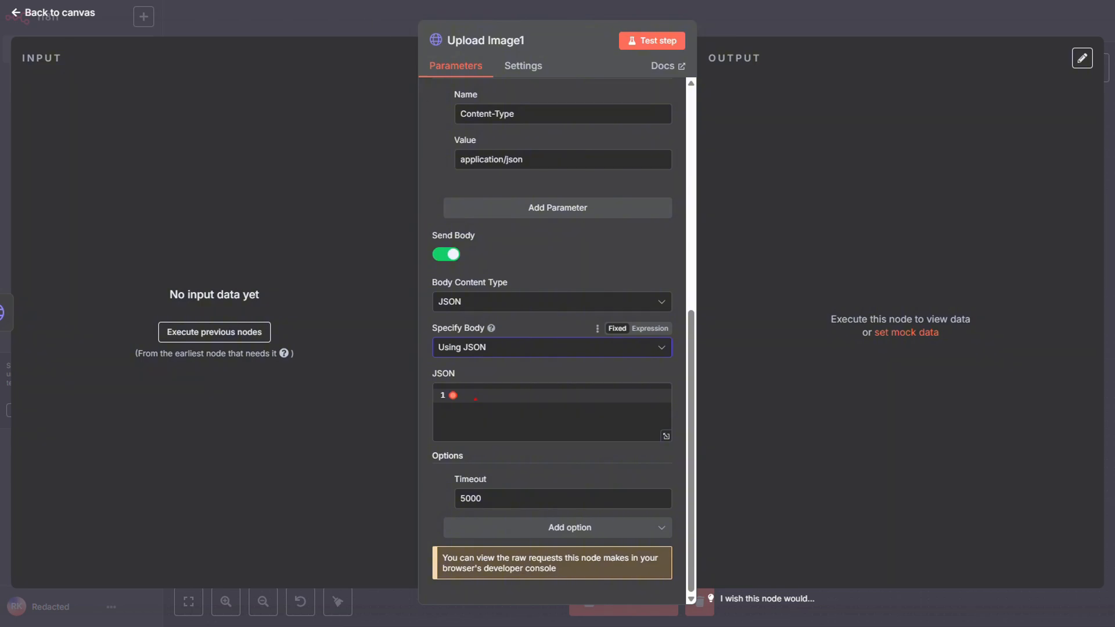
{"action": "key", "text": "ctrl+Tab"}
{"action": "left_click_drag", "start_coordinate": [776, 196], "coordinate": [474, 194]}
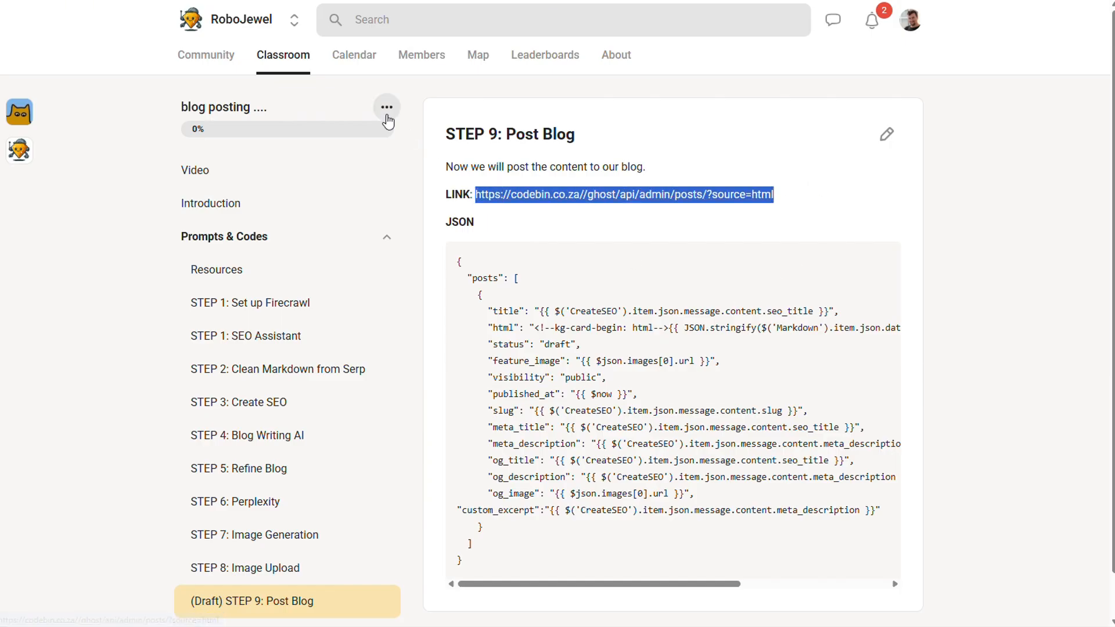
{"action": "key", "text": "ctrl+Tab"}
{"action": "scroll", "coordinate": [553, 174], "scroll_direction": "up", "scroll_amount": 8}
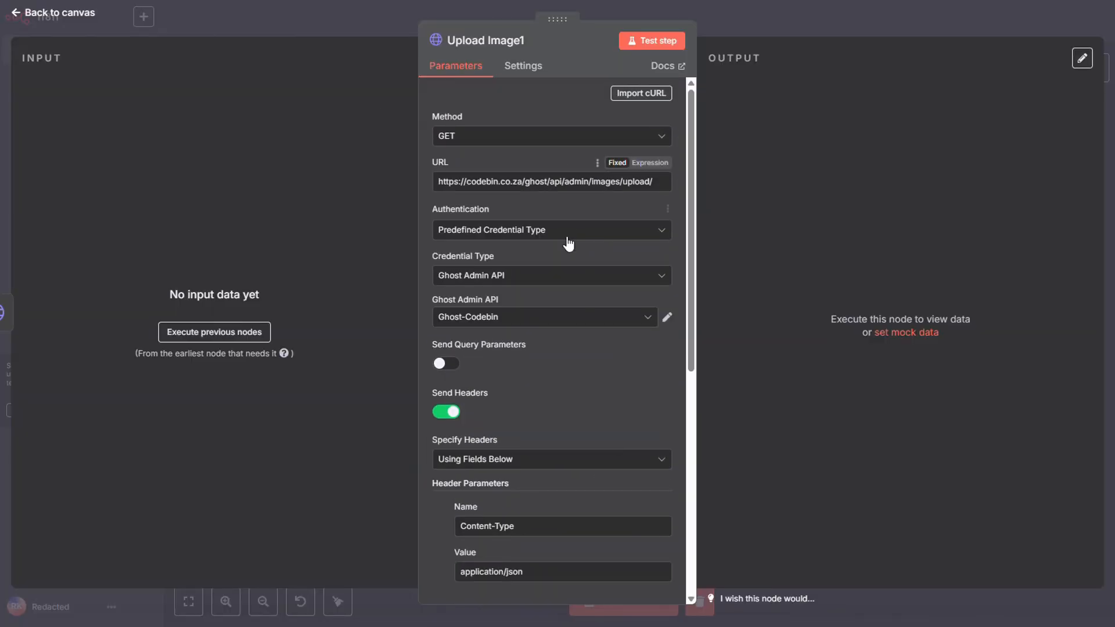
{"action": "key", "text": "ctrl+a"}
{"action": "key", "text": "ctrl+v"}
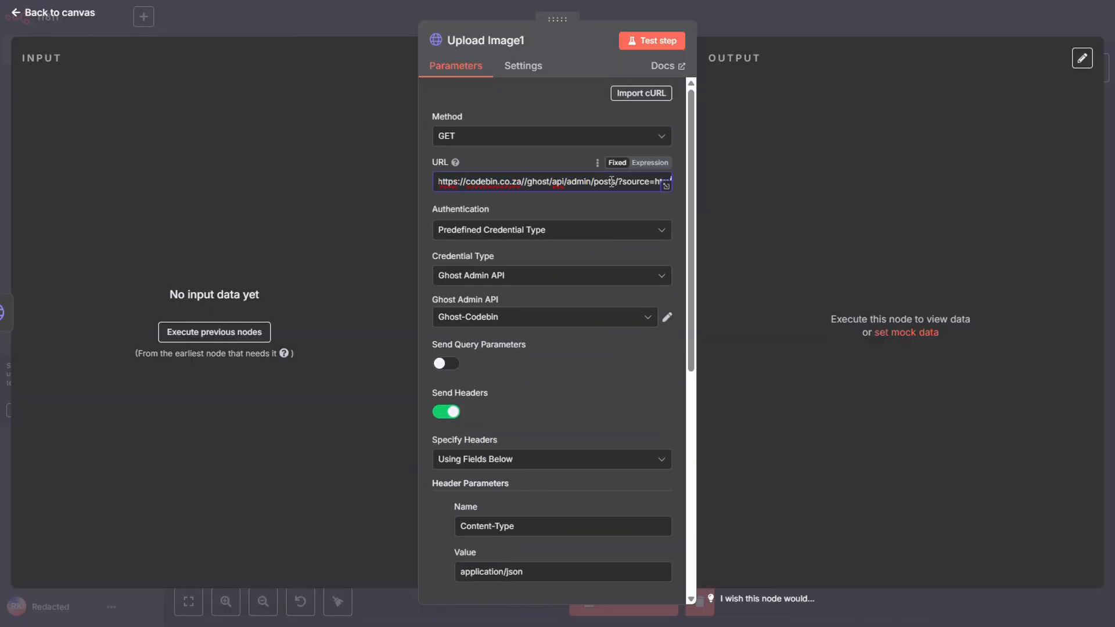
Copy the posts JSON from the STEP 9: Post Blog lesson and paste it as an expression into Upload Image1's JSON body.
{"action": "scroll", "coordinate": [612, 181], "scroll_direction": "down", "scroll_amount": 7}
{"action": "key", "text": "ctrl+Tab"}
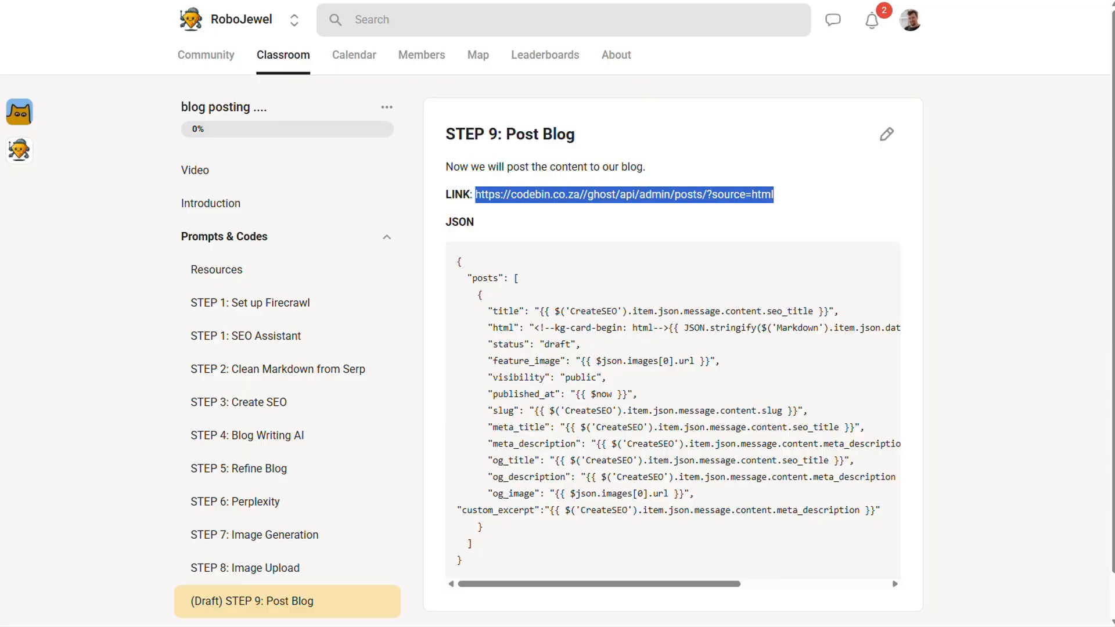
{"action": "left_click_drag", "start_coordinate": [471, 560], "coordinate": [459, 267]}
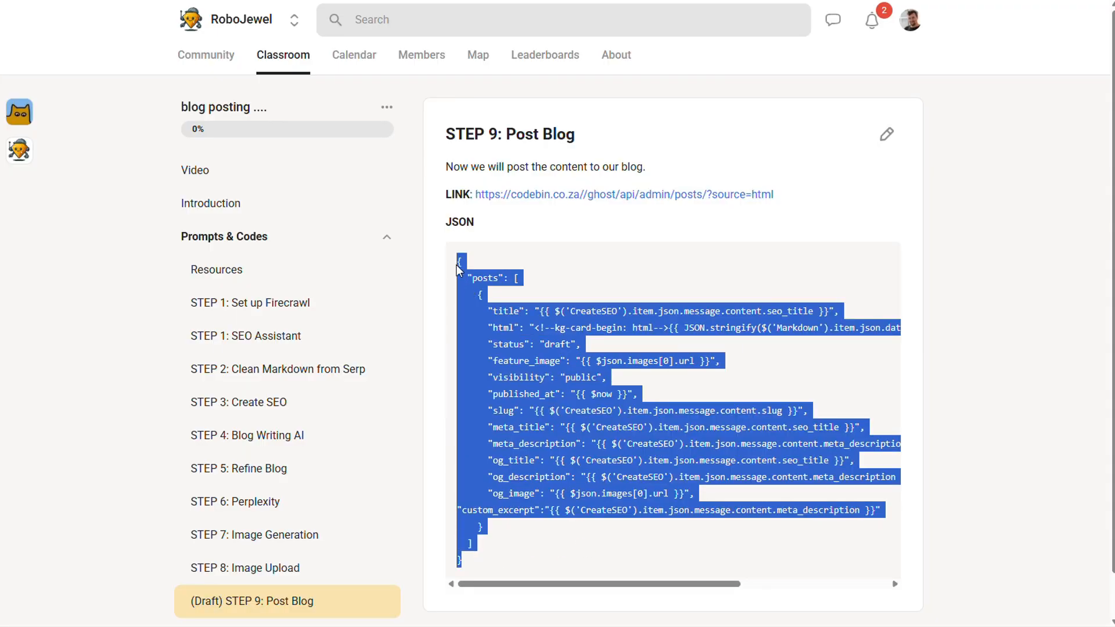
{"action": "key", "text": "ctrl+Tab"}
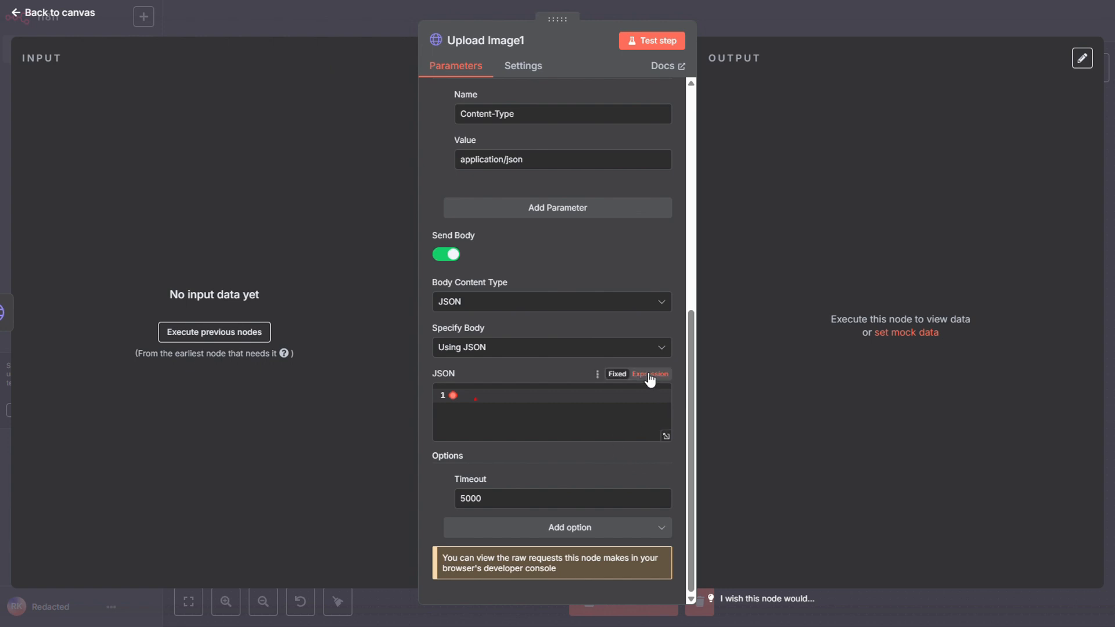
{"action": "left_click", "coordinate": [650, 375]}
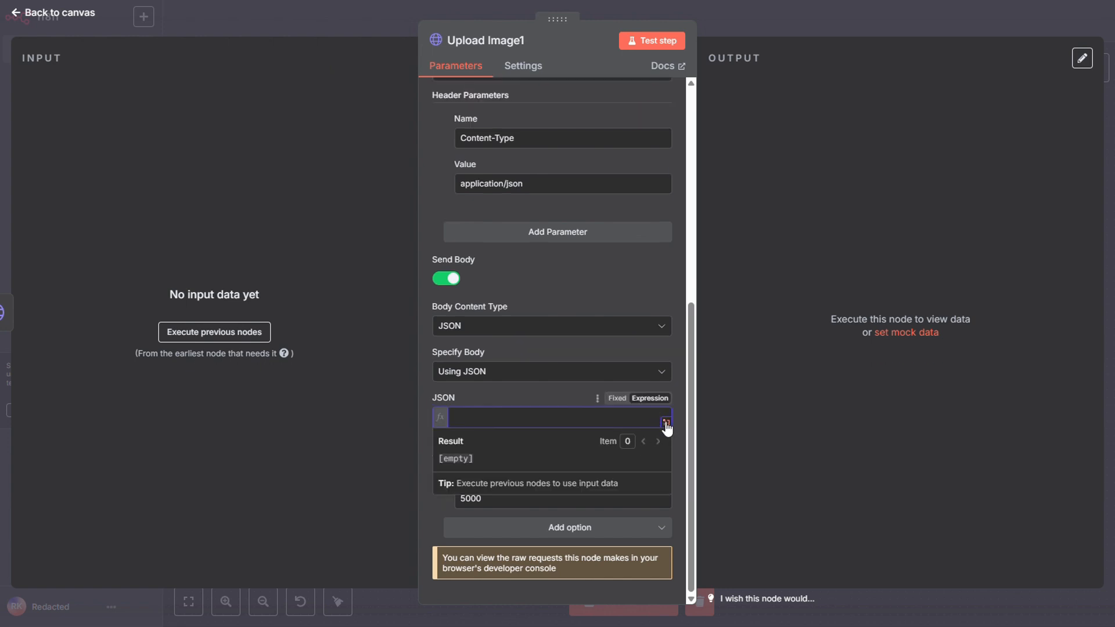
{"action": "left_click", "coordinate": [666, 422]}
{"action": "key", "text": "ctrl+v"}
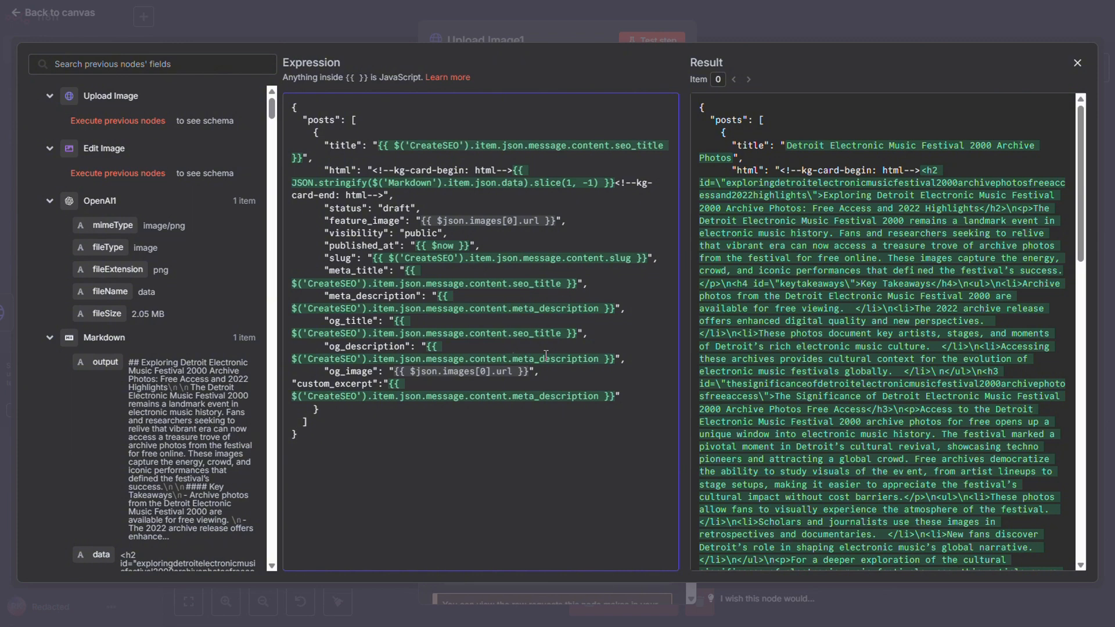
Examine the JSON expression's evaluated result, including the feature image and remaining post fields, and return to the canvas.
{"action": "scroll", "coordinate": [848, 173], "scroll_direction": "down", "scroll_amount": 15}
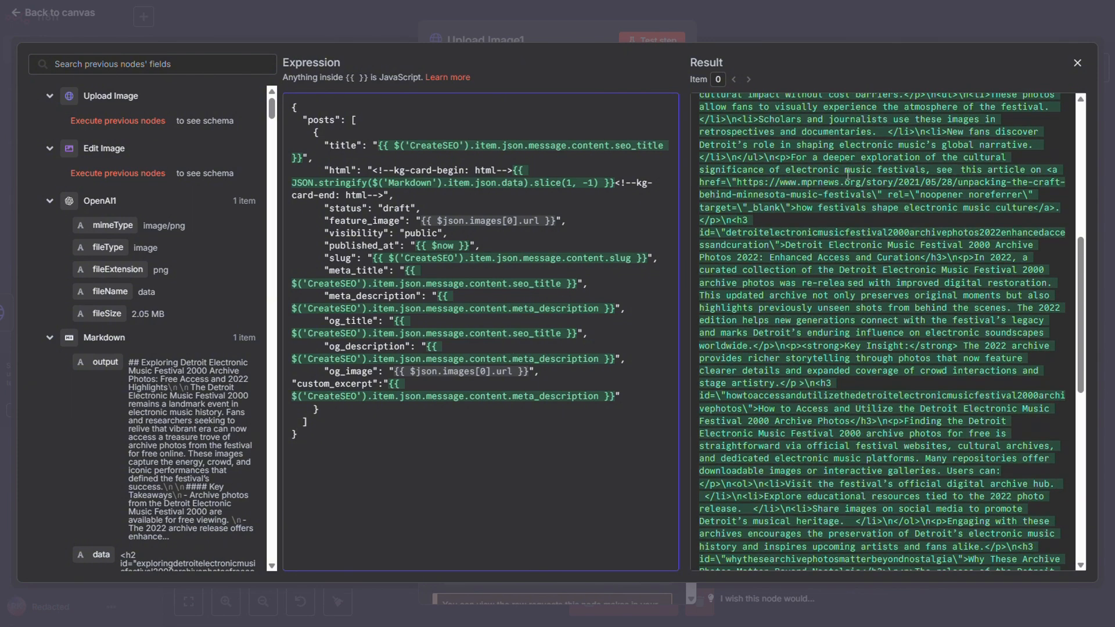
{"action": "scroll", "coordinate": [848, 173], "scroll_direction": "down", "scroll_amount": 5}
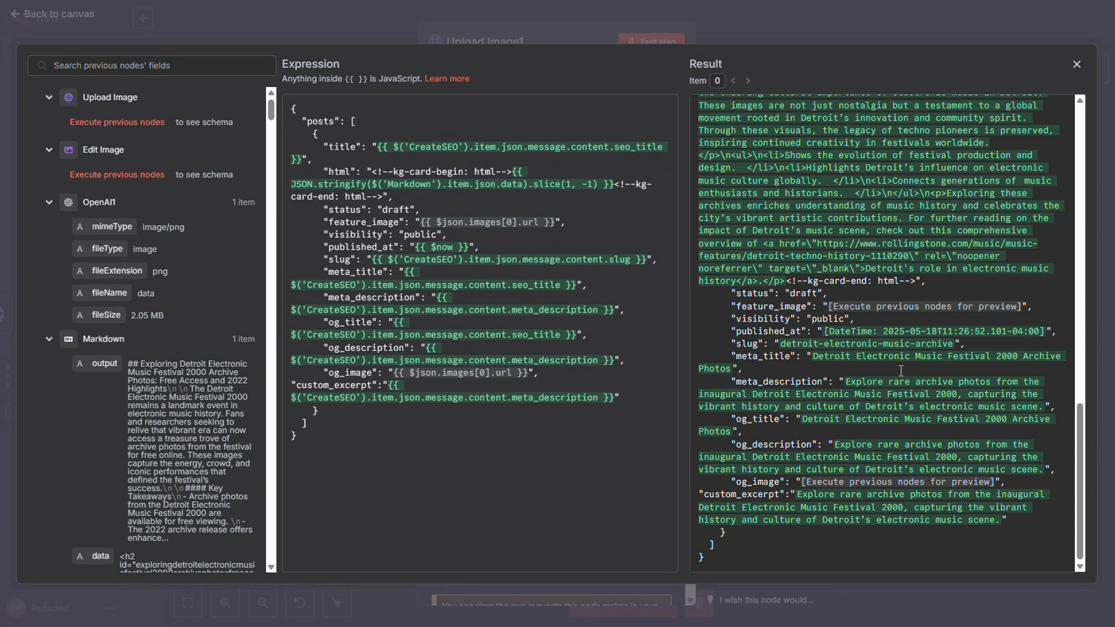
{"action": "left_click_drag", "start_coordinate": [836, 307], "coordinate": [1013, 308]}
{"action": "left_click", "coordinate": [933, 326]}
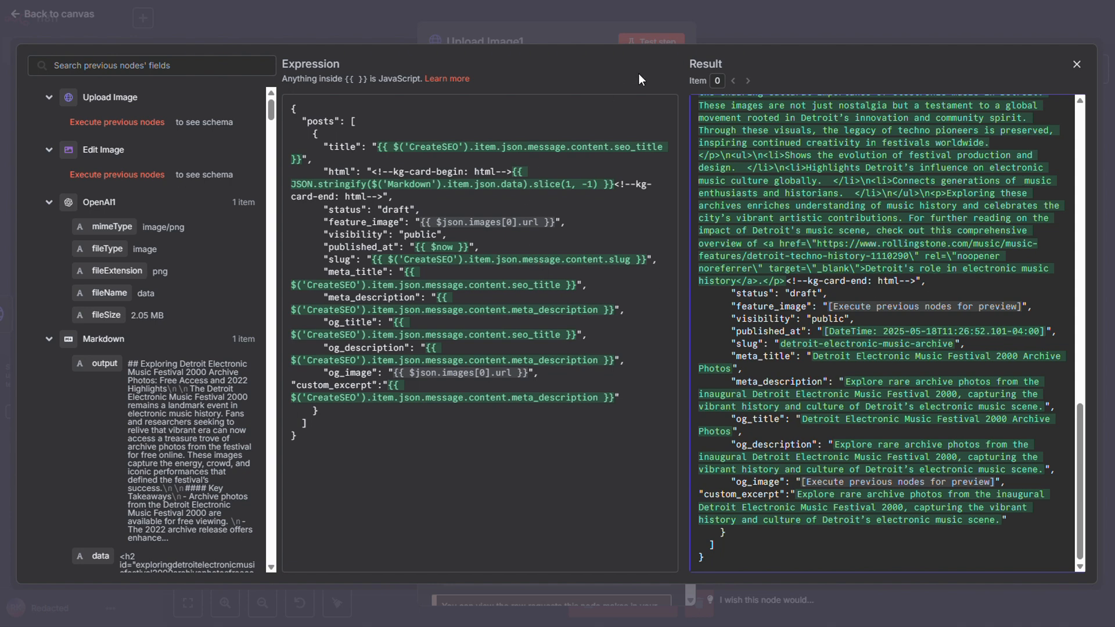
{"action": "left_click", "coordinate": [739, 25]}
{"action": "left_click", "coordinate": [750, 23]}
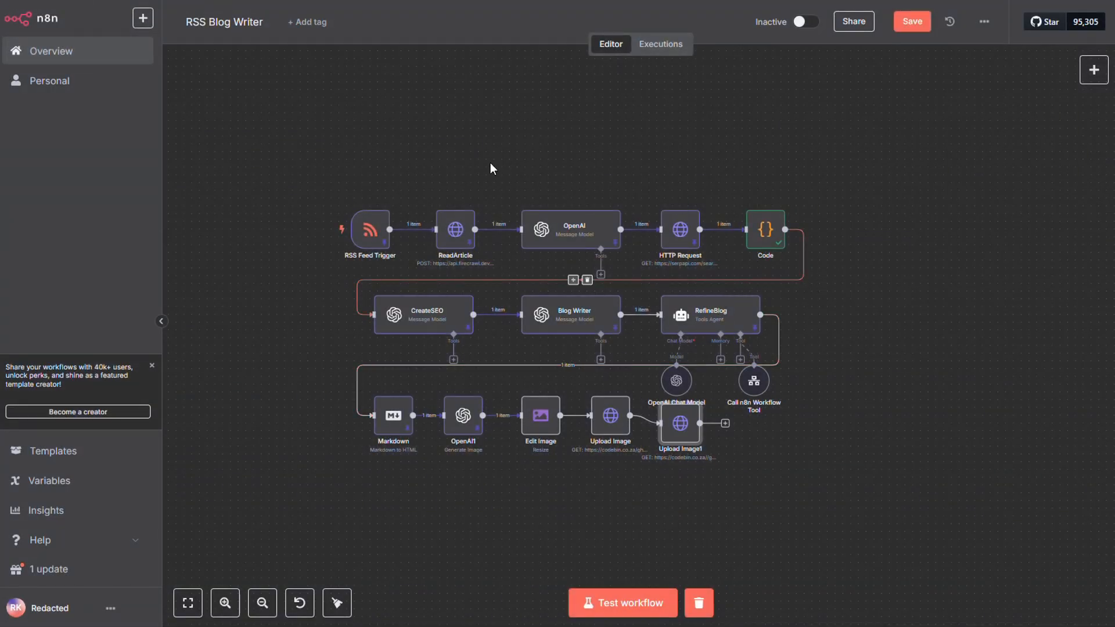
Unpin the data of the RSS Feed Trigger, ReadArticle, OpenAI, HTTP Request, CreateSEO, Blog Writer, RefineBlog, OpenAI1 and Markdown nodes.
{"action": "left_click_drag", "start_coordinate": [325, 169], "coordinate": [710, 262]}
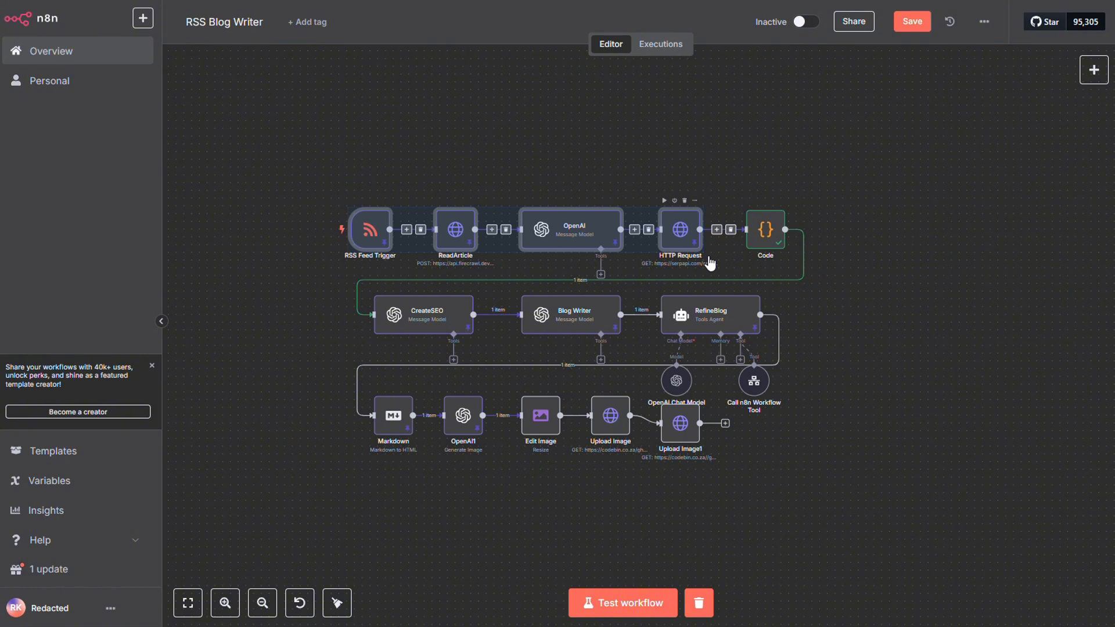
{"action": "key", "text": "p"}
{"action": "left_click", "coordinate": [450, 332]}
{"action": "key", "text": "p"}
{"action": "left_click", "coordinate": [567, 318]}
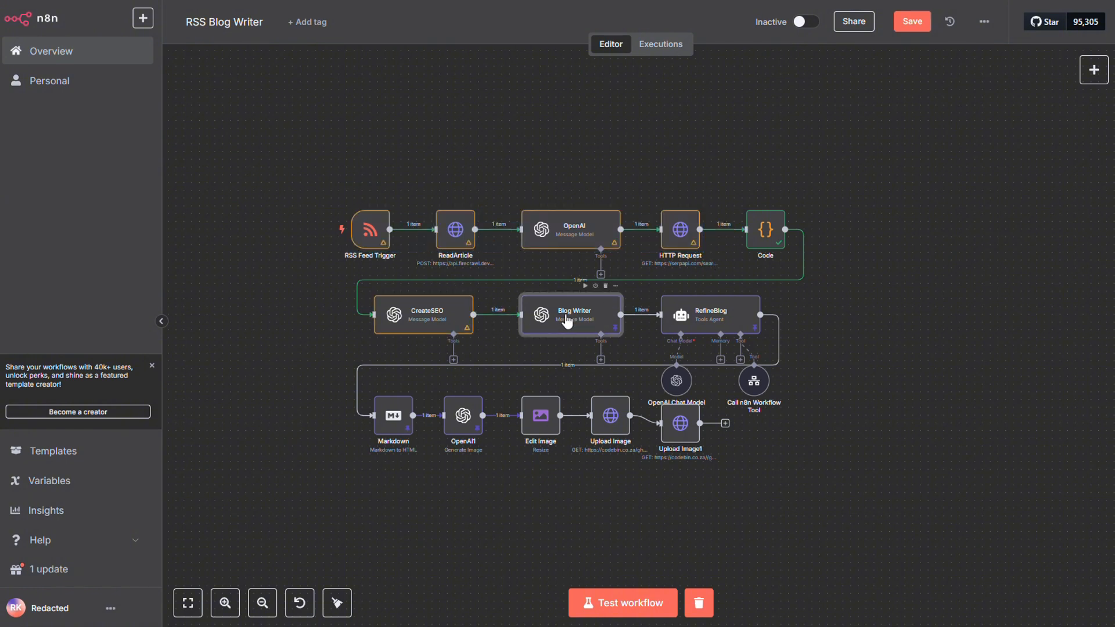
{"action": "key", "text": "p"}
{"action": "left_click", "coordinate": [713, 318]}
{"action": "key", "text": "p"}
{"action": "left_click", "coordinate": [464, 418]}
{"action": "key", "text": "p"}
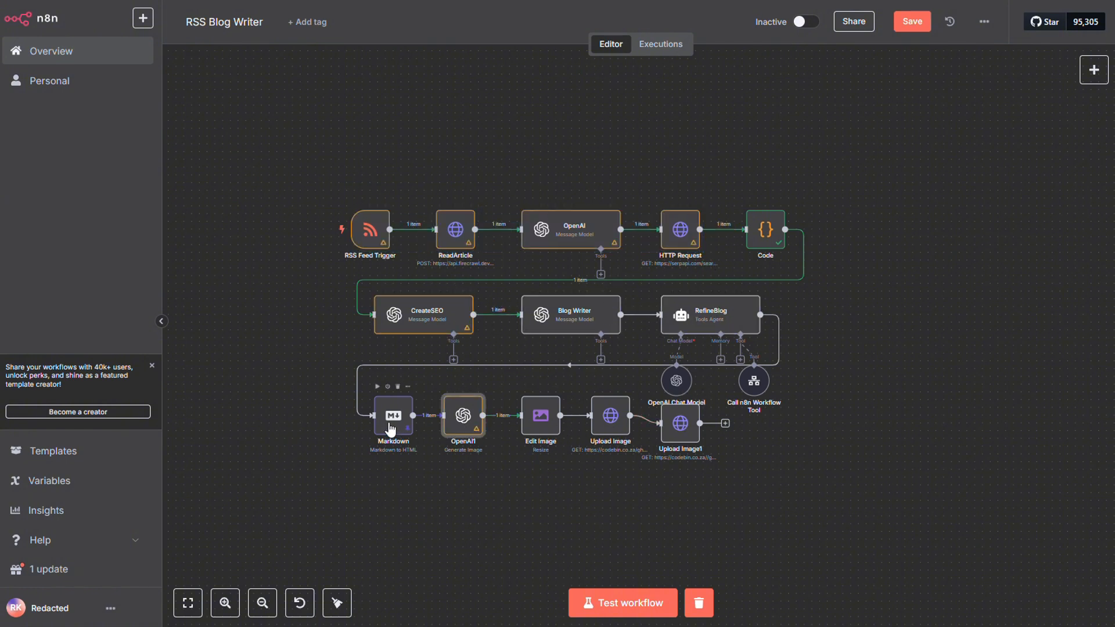
{"action": "left_click", "coordinate": [391, 429]}
{"action": "key", "text": "p"}
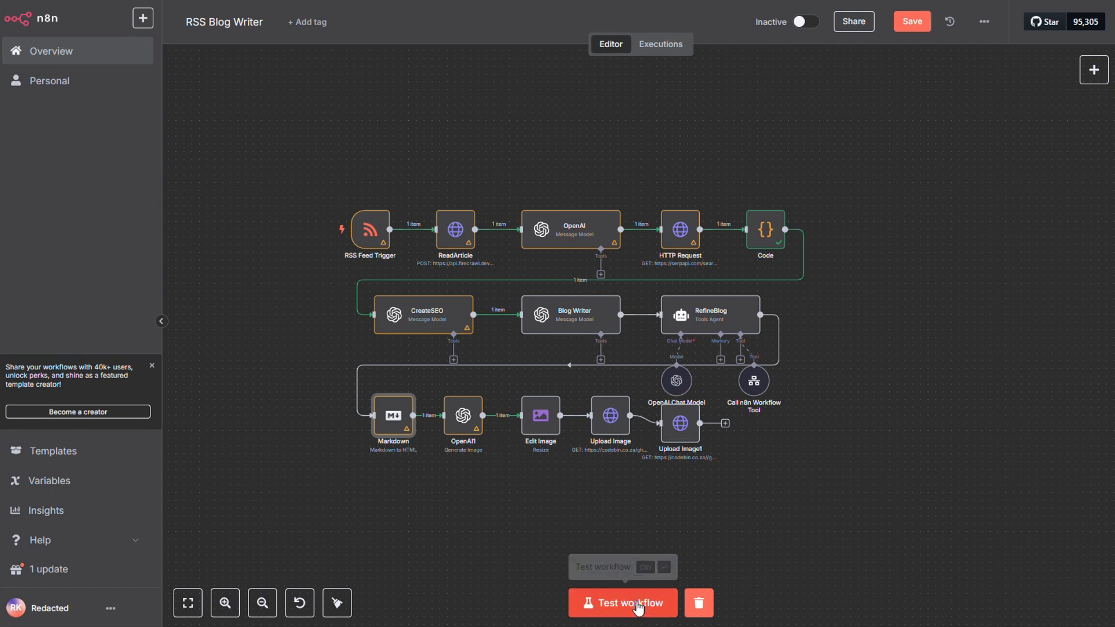
{"action": "left_click", "coordinate": [188, 603]}
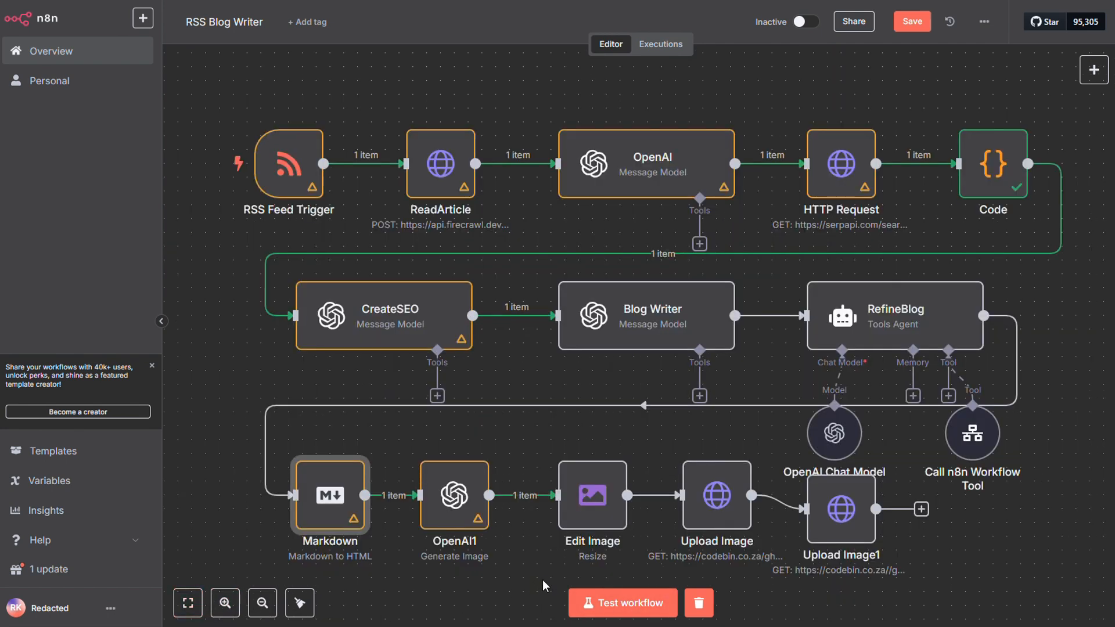
Test the whole workflow and dismiss the notification.
{"action": "left_click", "coordinate": [590, 601]}
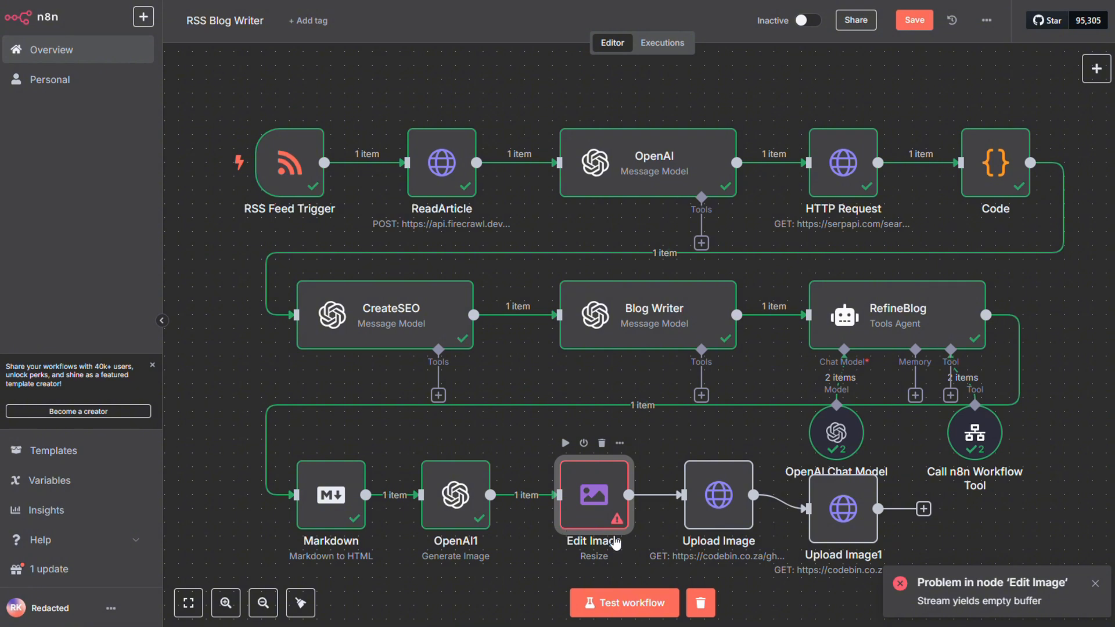
{"action": "left_click", "coordinate": [1096, 584]}
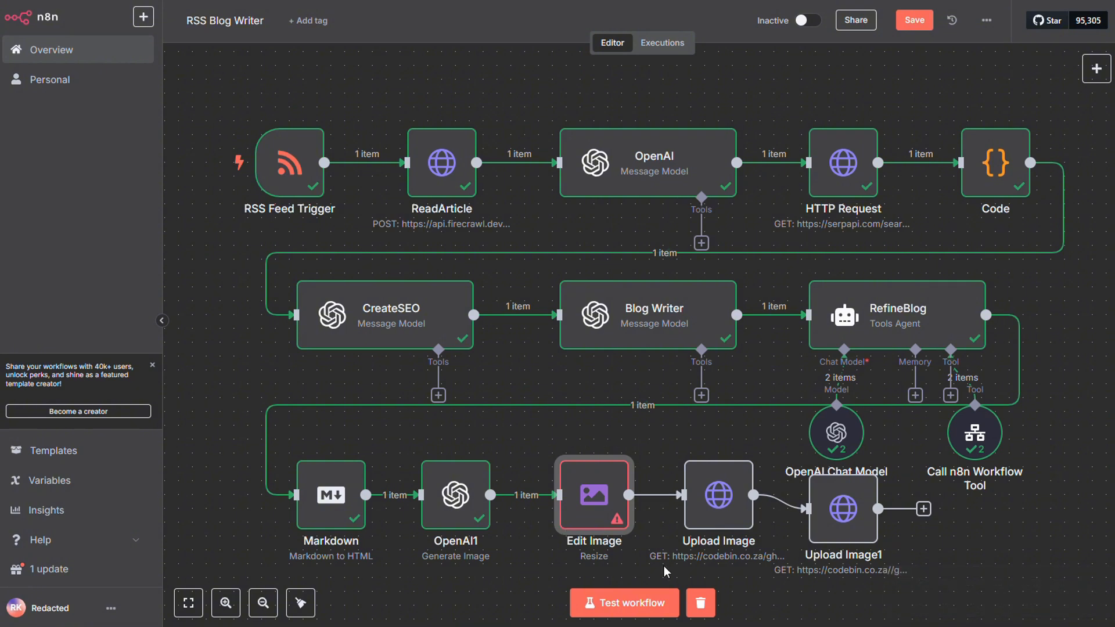
Set Edit Image to resize with Only if Larger at width 1024 and height 585, and test the workflow again.
{"action": "double_click", "coordinate": [592, 499]}
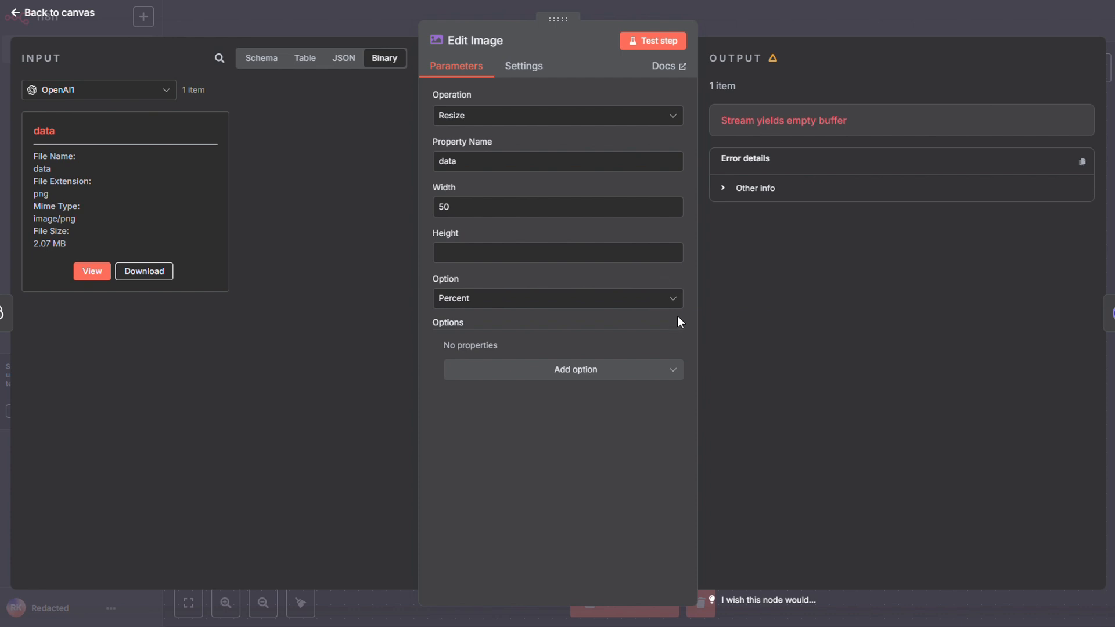
{"action": "left_click", "coordinate": [671, 299]}
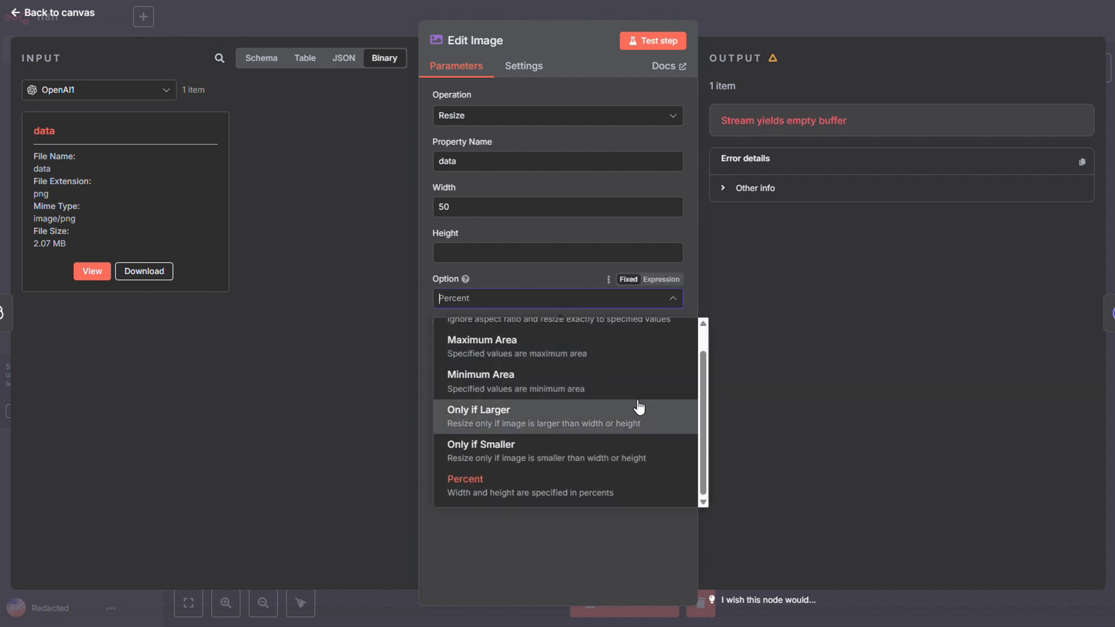
{"action": "left_click", "coordinate": [628, 417]}
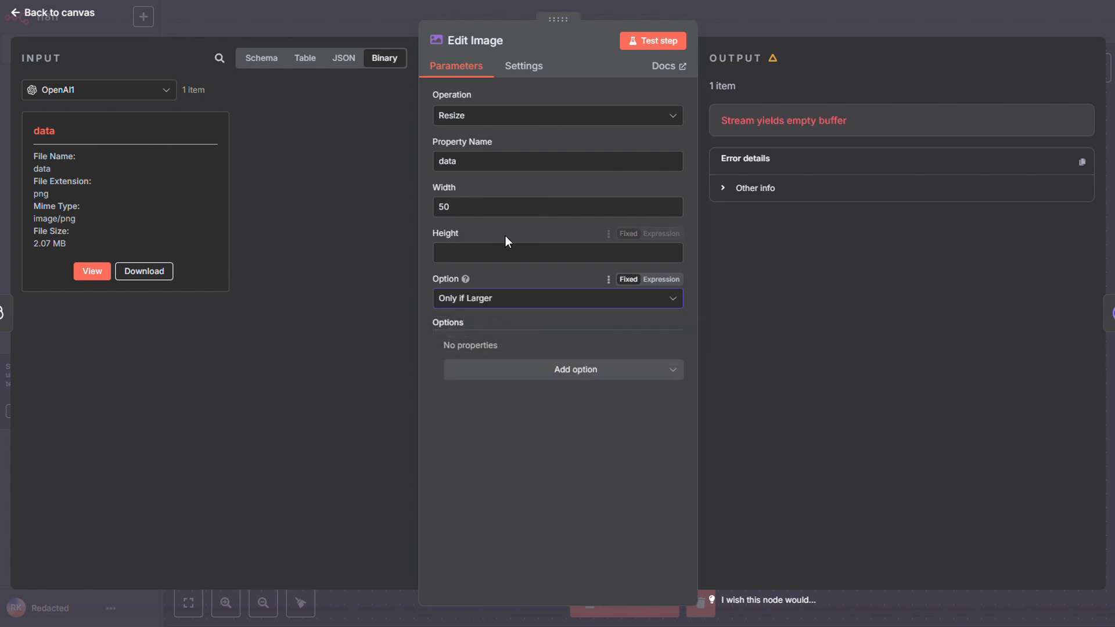
{"action": "double_click", "coordinate": [493, 206]}
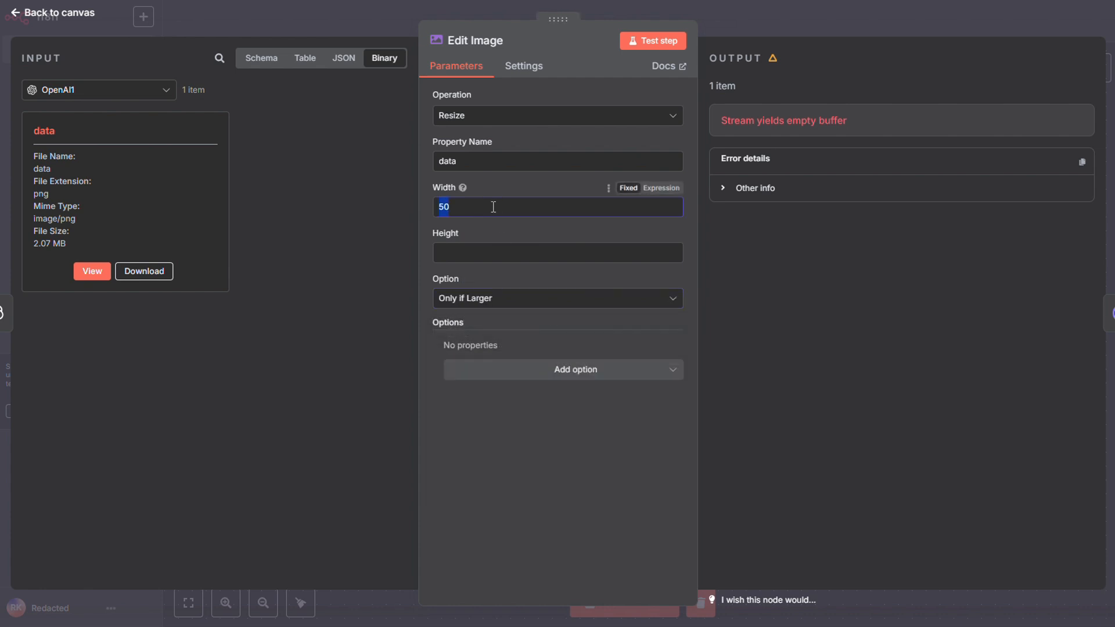
{"action": "type", "text": "1024"}
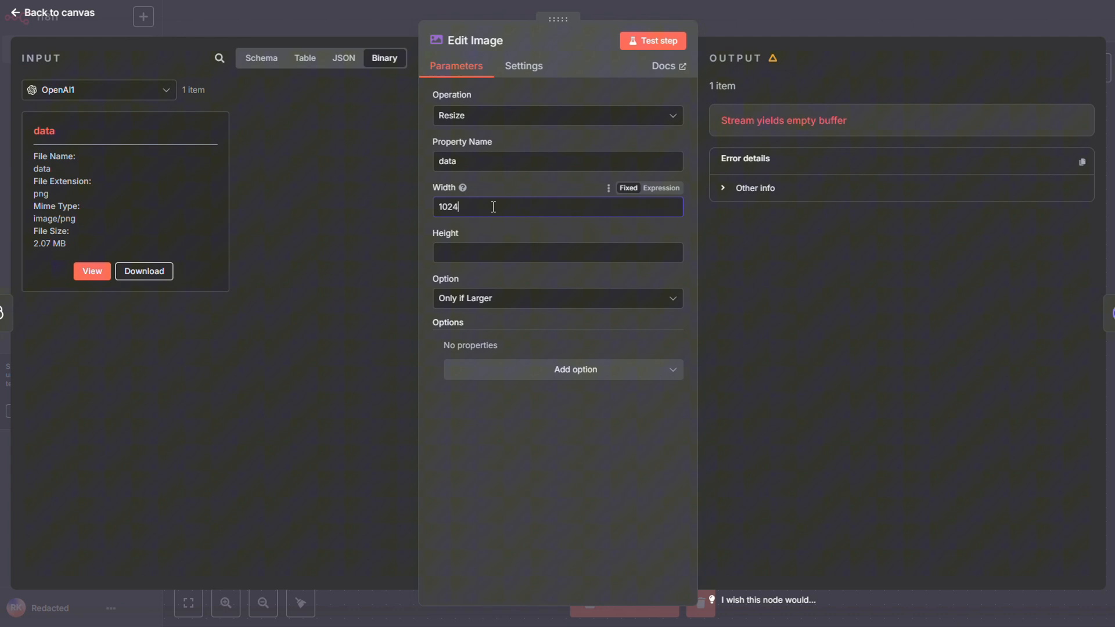
{"action": "left_click", "coordinate": [488, 247]}
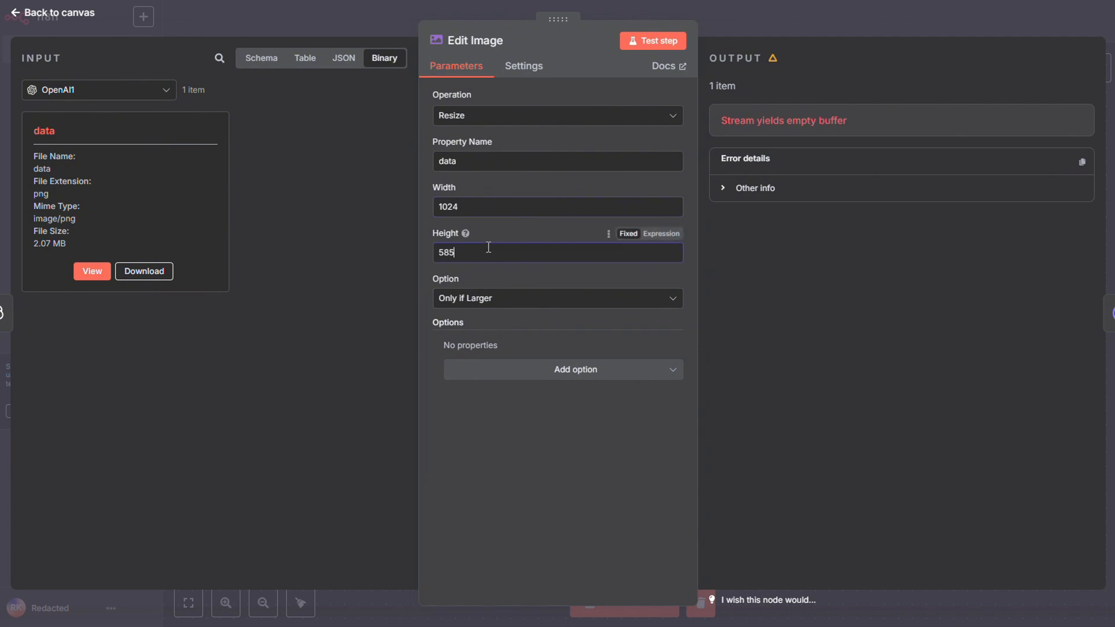
{"action": "left_click", "coordinate": [799, 28]}
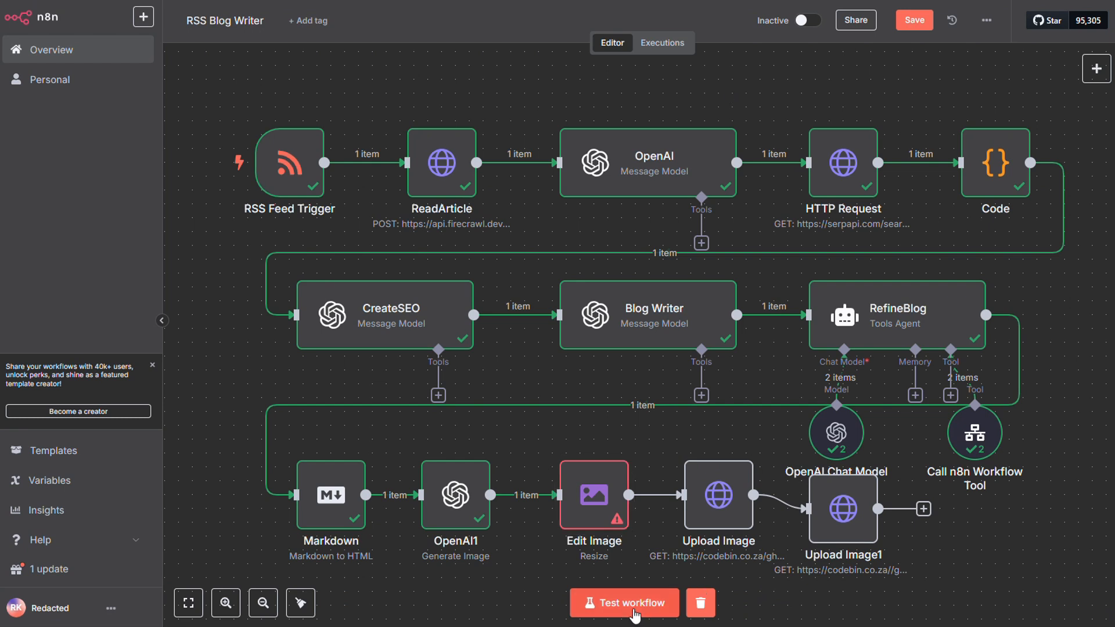
{"action": "left_click", "coordinate": [634, 610]}
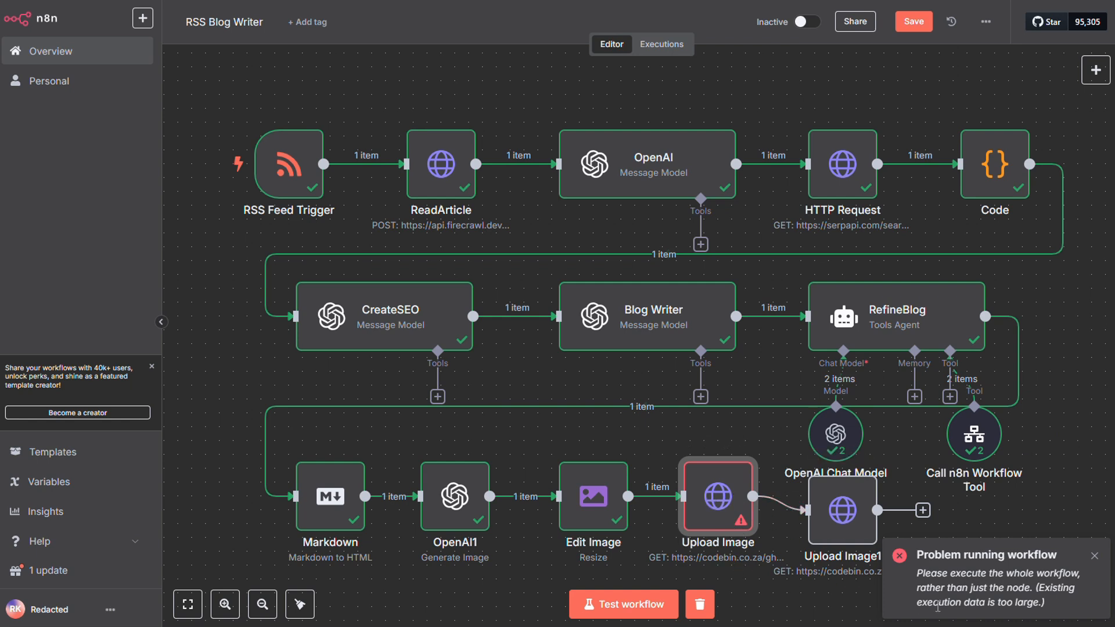
Change the Upload Image node's request method to POST, and save and rerun the workflow.
{"action": "double_click", "coordinate": [724, 495]}
{"action": "left_click", "coordinate": [590, 140]}
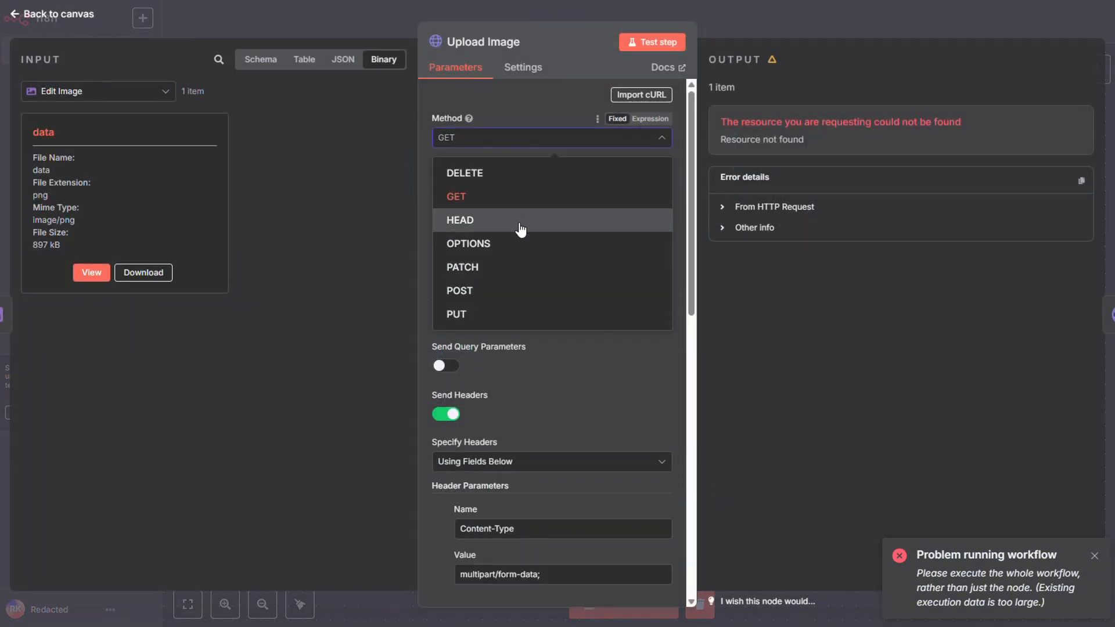
{"action": "left_click", "coordinate": [518, 292]}
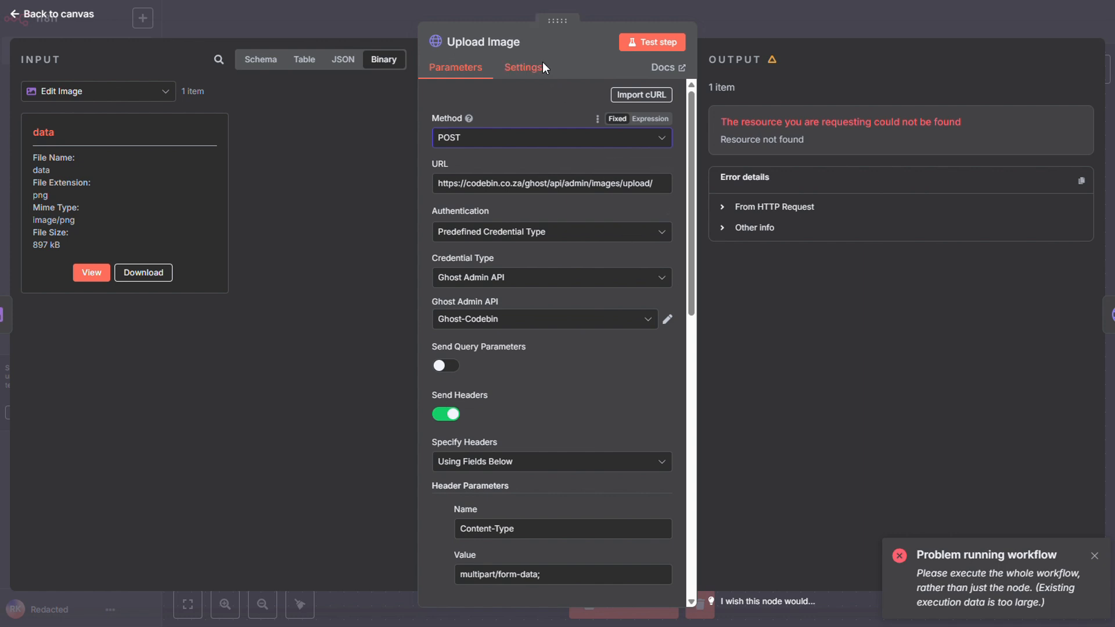
{"action": "left_click", "coordinate": [768, 18]}
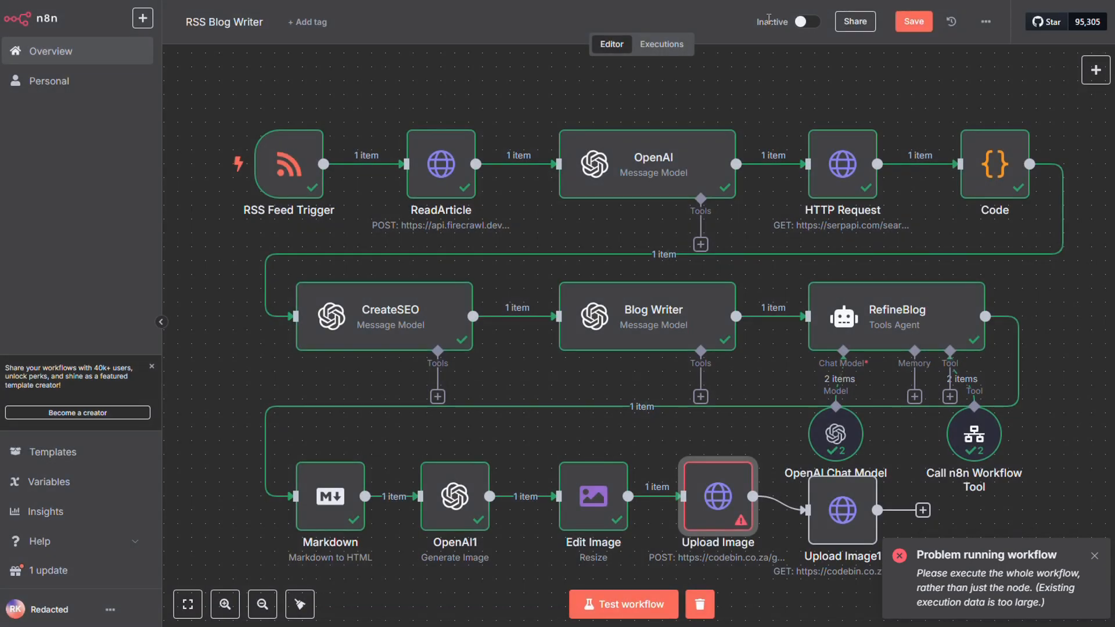
{"action": "left_click", "coordinate": [907, 32]}
{"action": "left_click", "coordinate": [666, 615]}
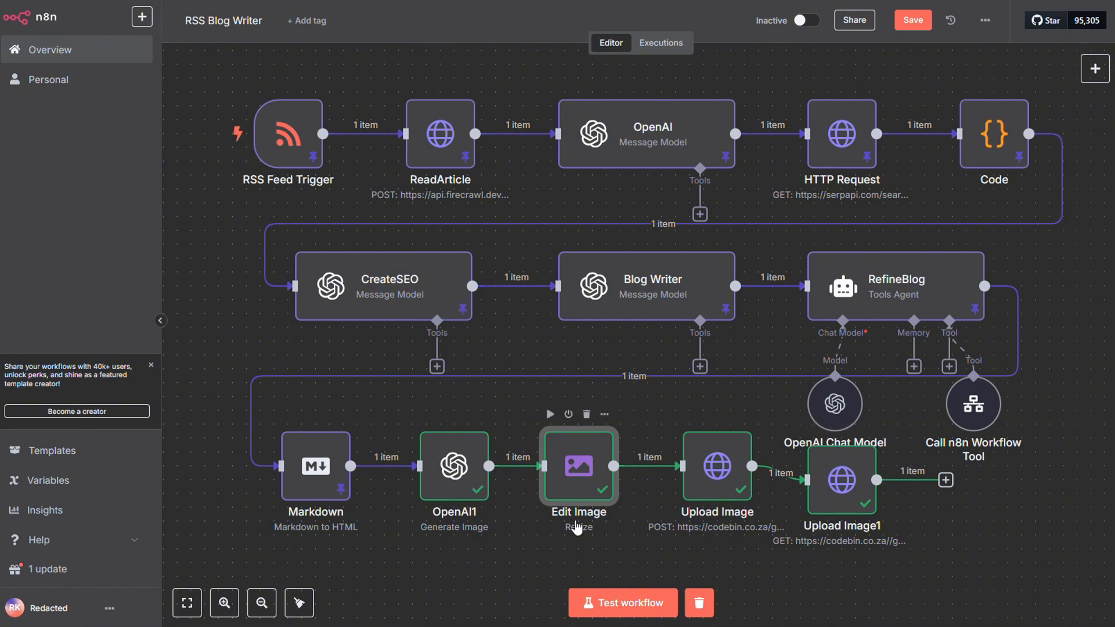
Add the png format and the file name temp.png as options of Edit Image, and save the workflow.
{"action": "double_click", "coordinate": [574, 475]}
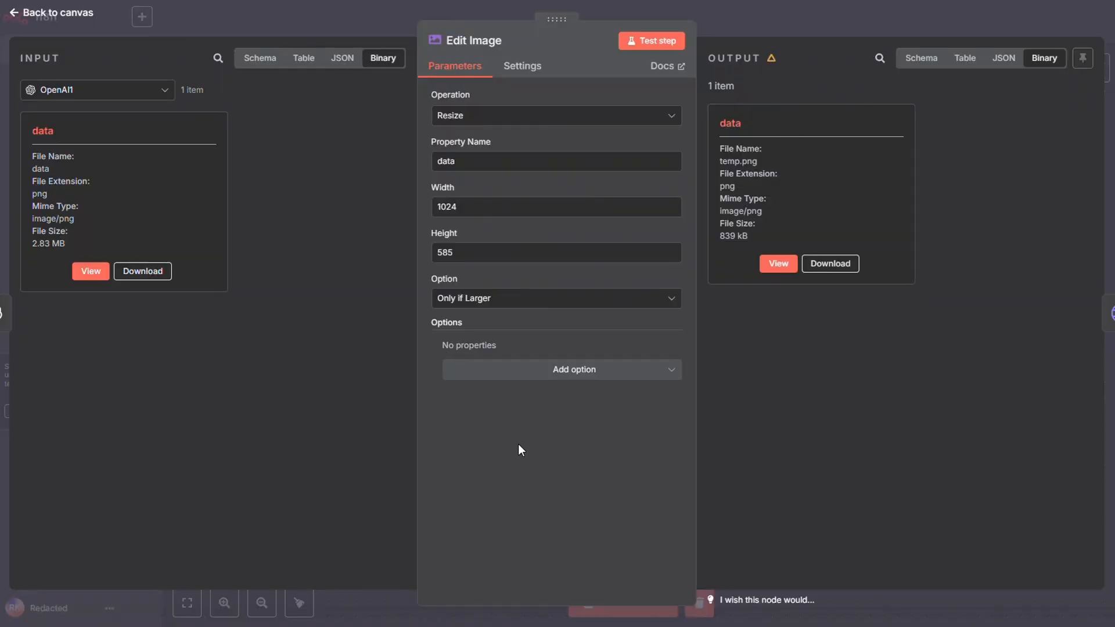
{"action": "left_click", "coordinate": [549, 373]}
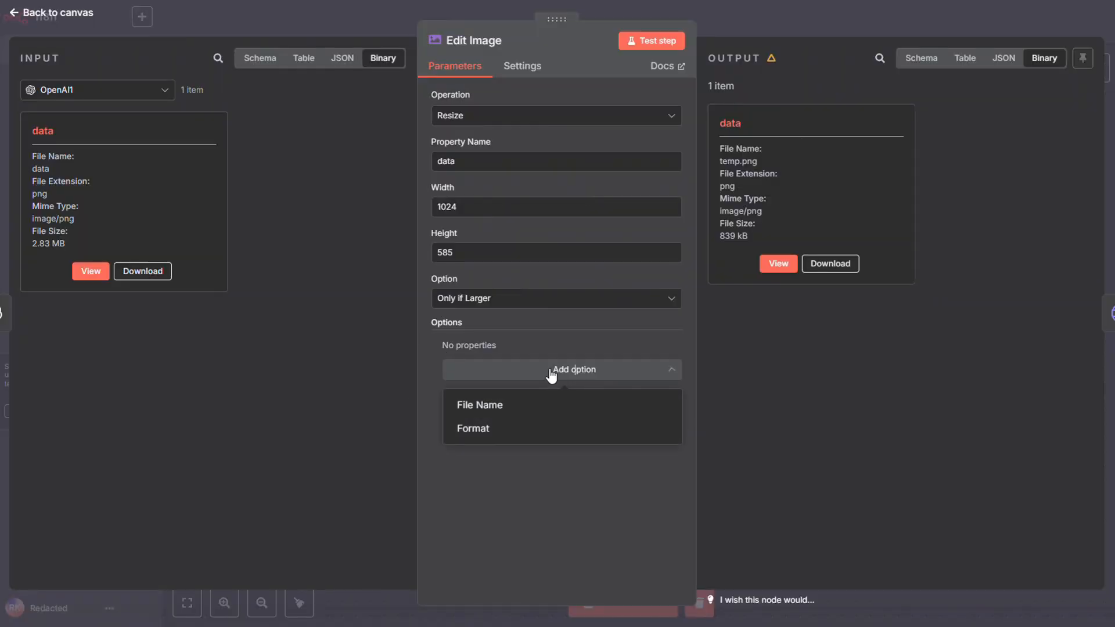
{"action": "left_click", "coordinate": [513, 428]}
{"action": "left_click", "coordinate": [666, 371]}
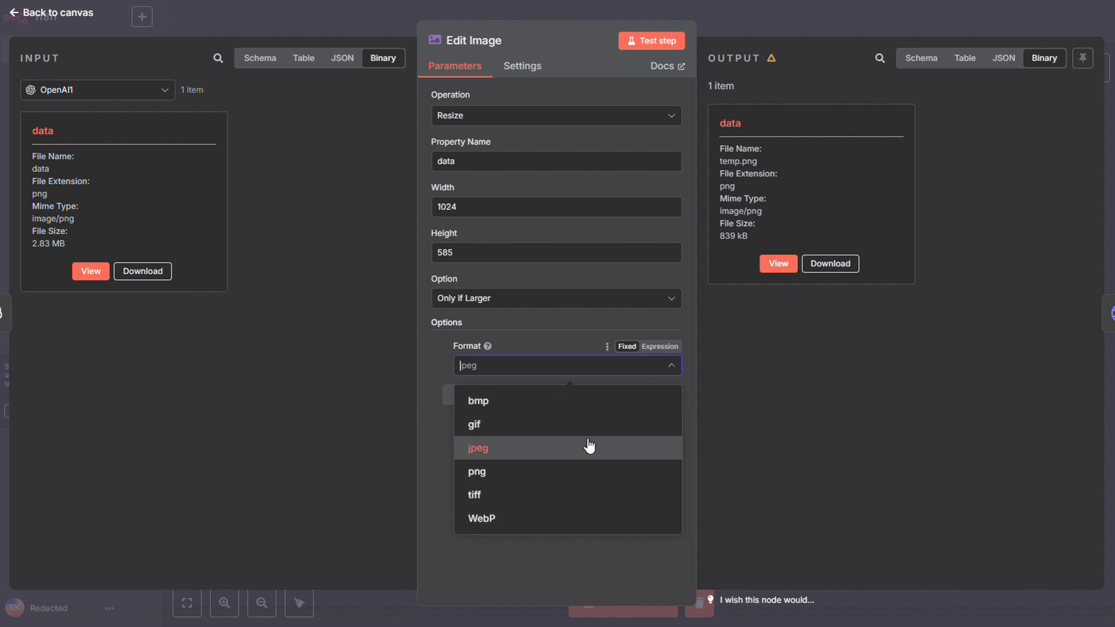
{"action": "left_click", "coordinate": [563, 468]}
{"action": "left_click", "coordinate": [544, 400]}
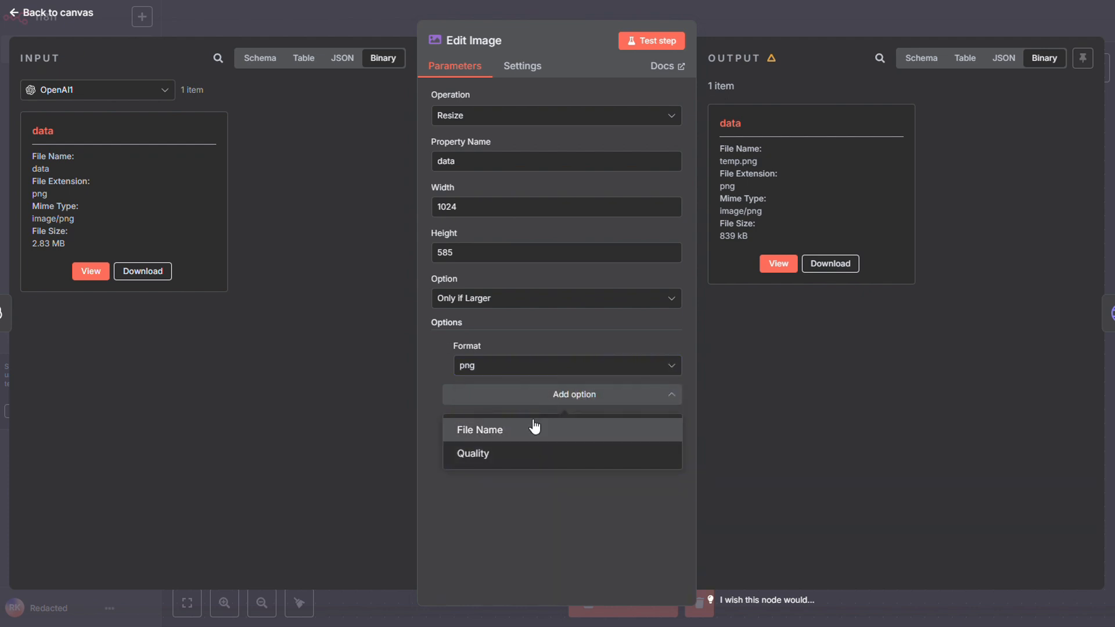
{"action": "left_click", "coordinate": [531, 428]}
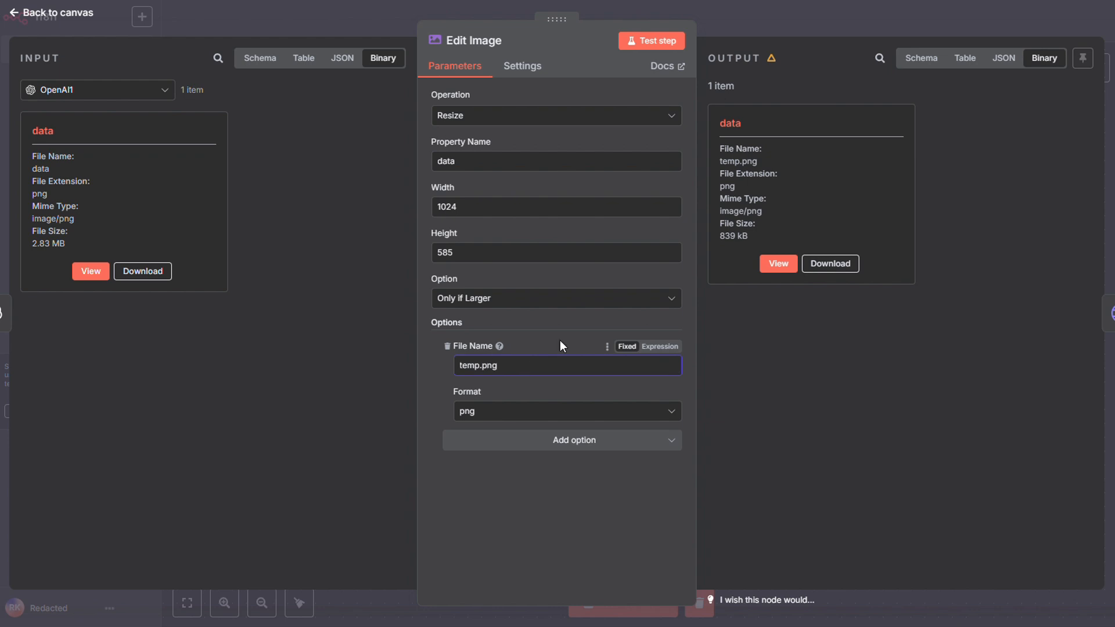
{"action": "left_click", "coordinate": [865, 16]}
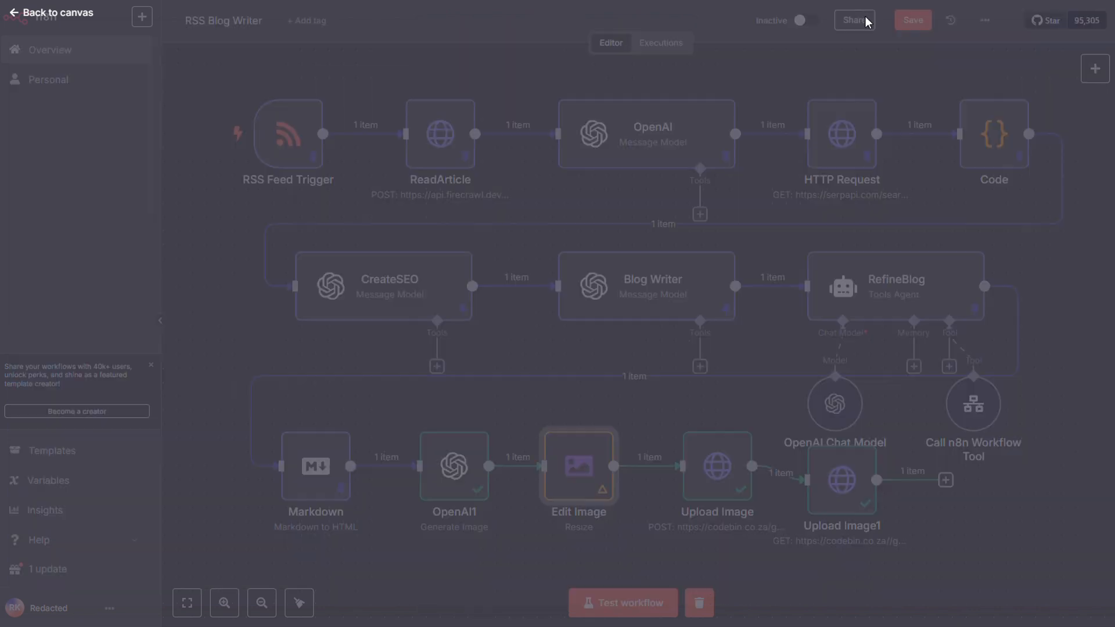
{"action": "left_click", "coordinate": [909, 25]}
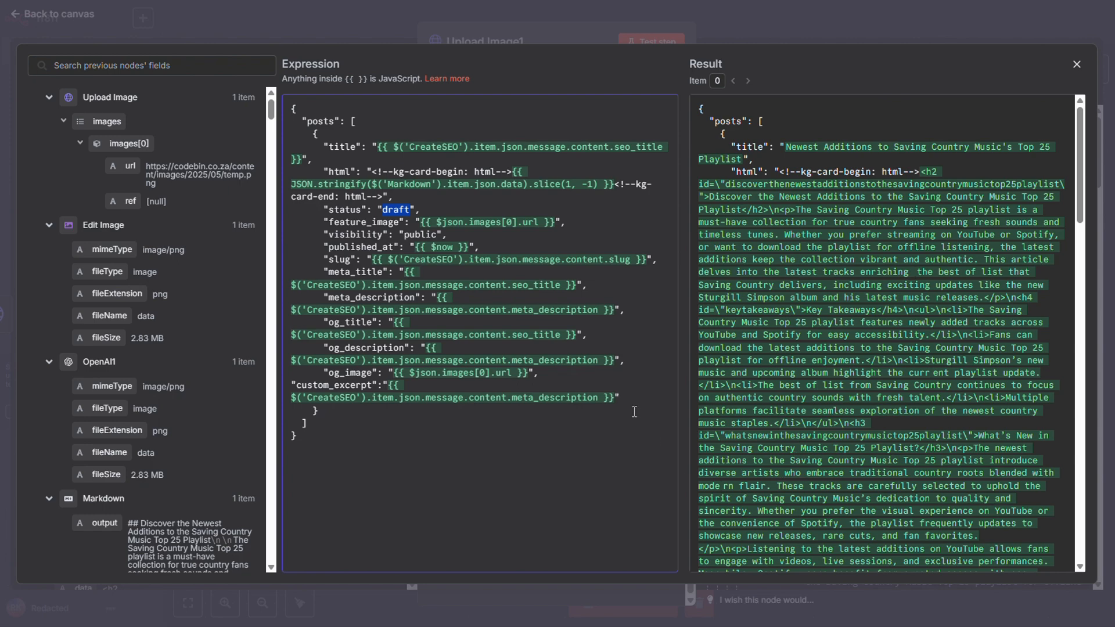
Examine Upload Image1's JSON body expression, especially the draft status value, and return to the canvas.
{"action": "left_click", "coordinate": [737, 29]}
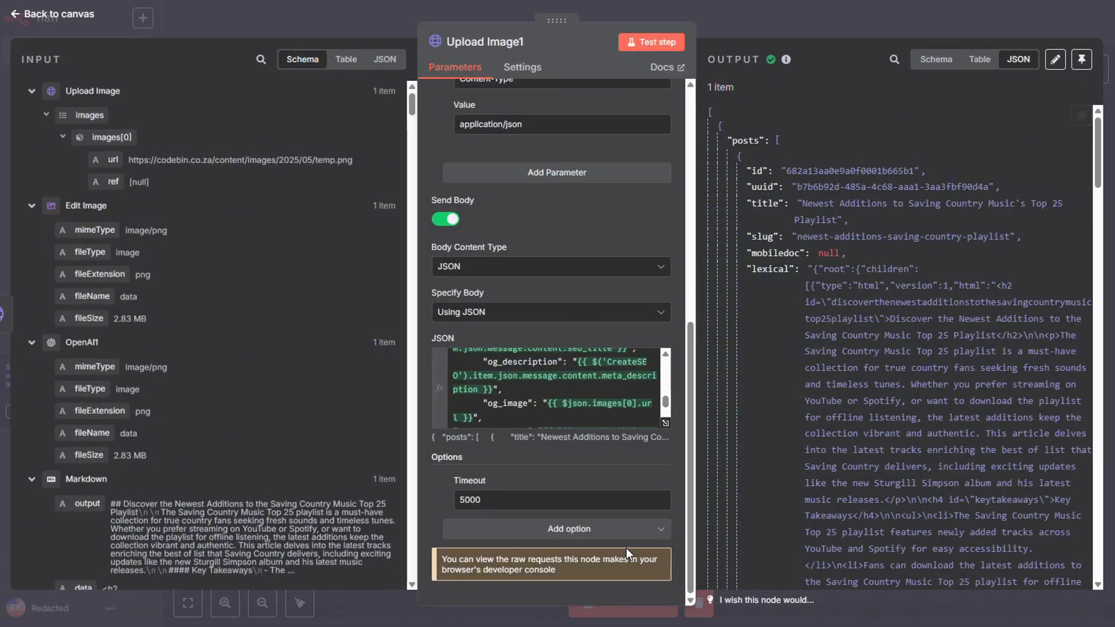
{"action": "left_click", "coordinate": [667, 427]}
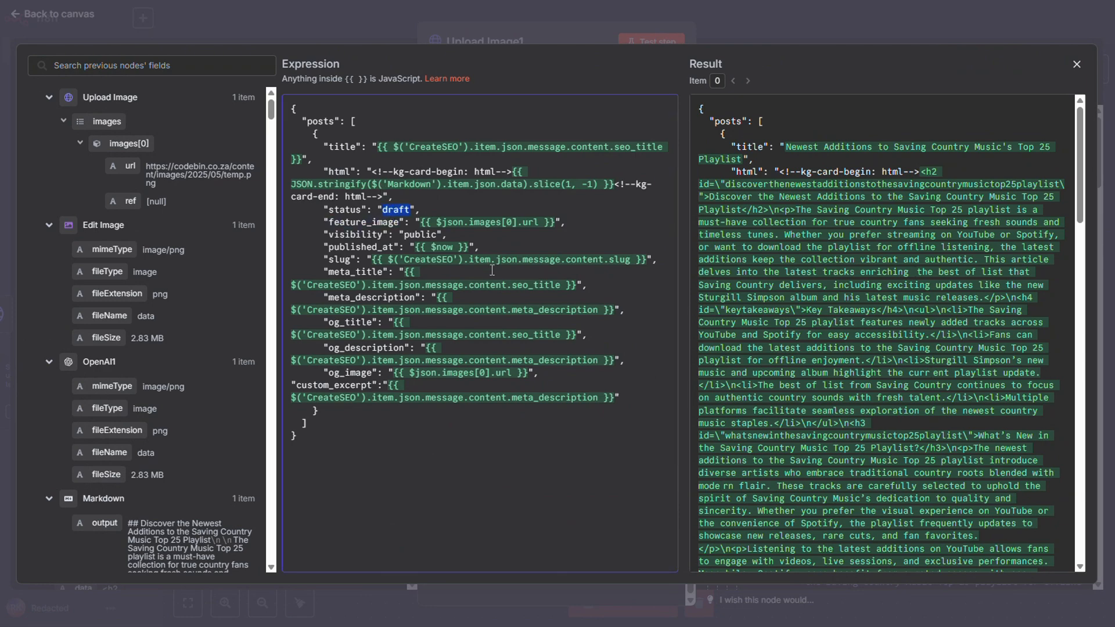
{"action": "left_click", "coordinate": [828, 26]}
{"action": "left_click", "coordinate": [829, 21]}
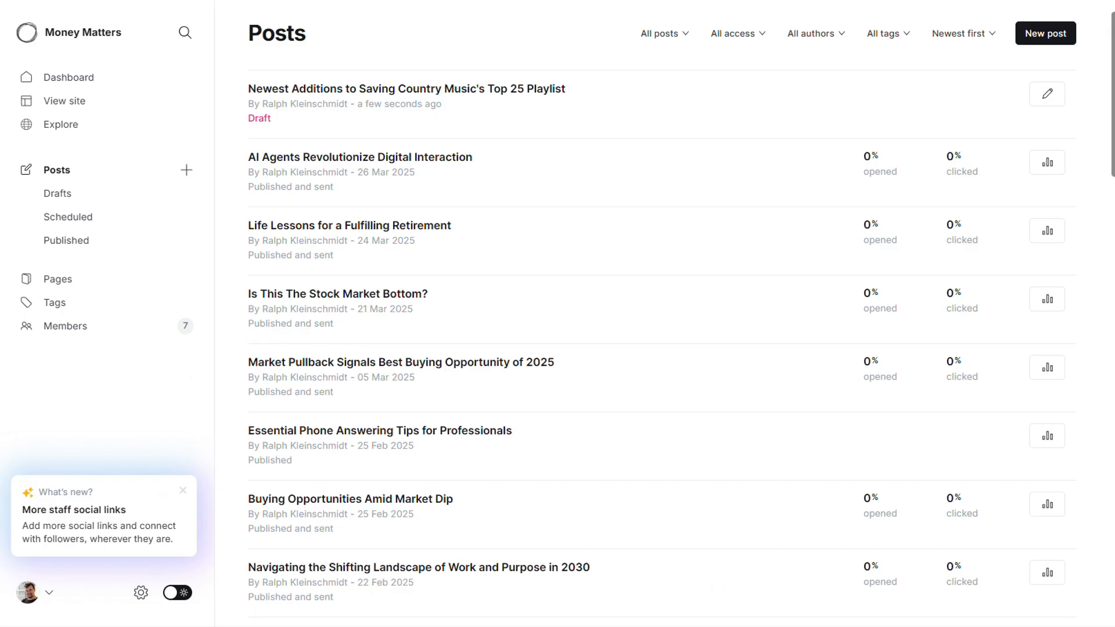
Open the draft post "Newest Additions to Saving Country Music's Top 25 Playlist" in Ghost and review its content, post settings and meta data.
{"action": "left_click", "coordinate": [513, 88]}
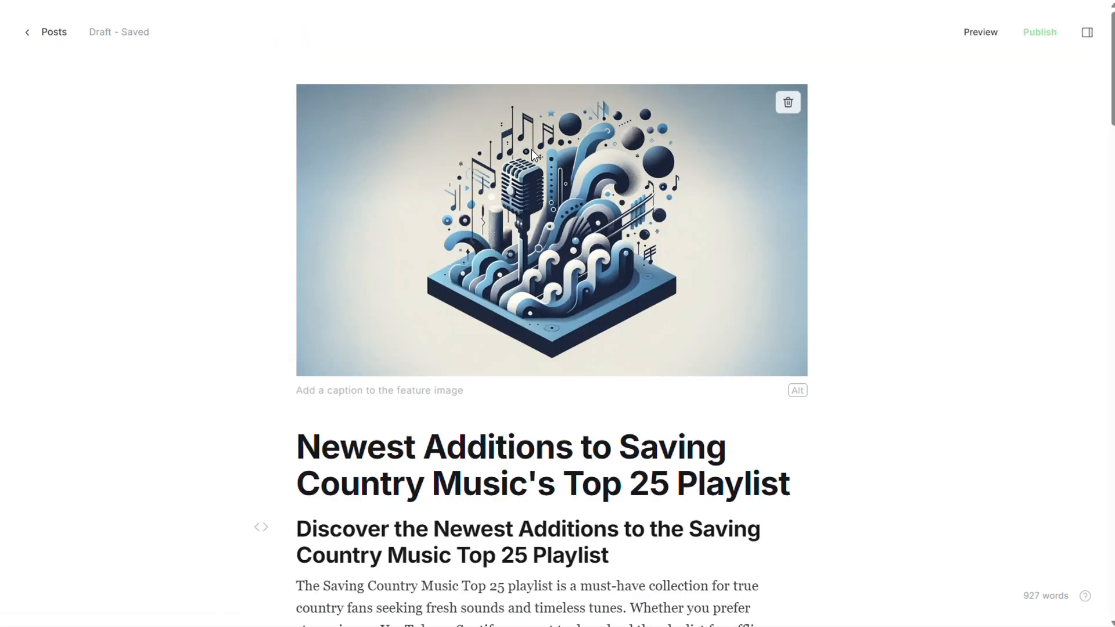
{"action": "scroll", "coordinate": [894, 218], "scroll_direction": "down", "scroll_amount": 4}
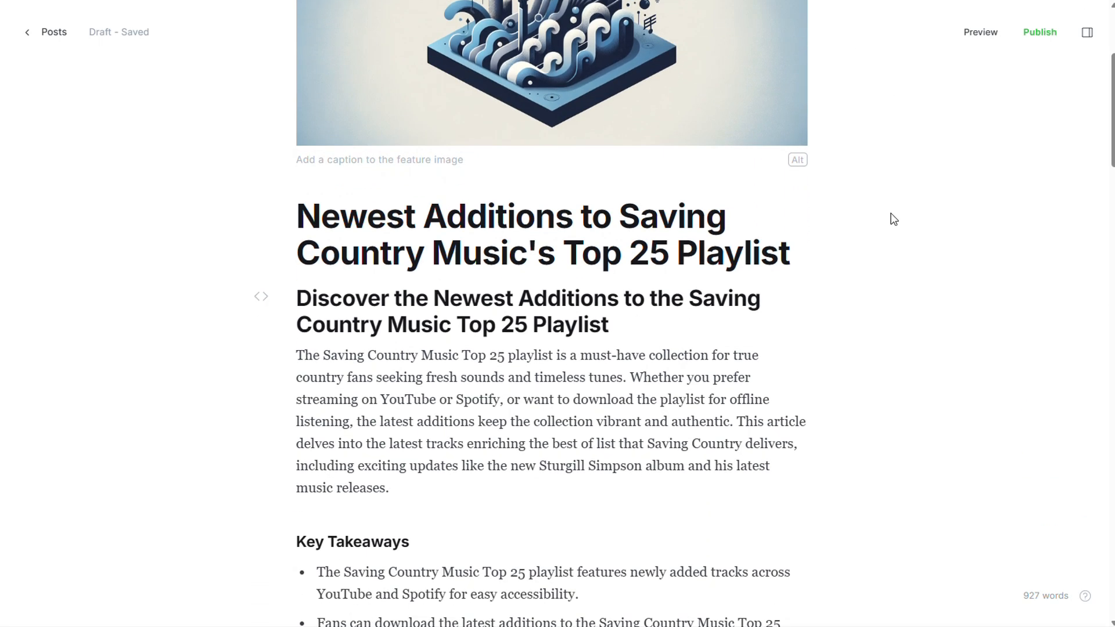
{"action": "scroll", "coordinate": [893, 219], "scroll_direction": "down", "scroll_amount": 15}
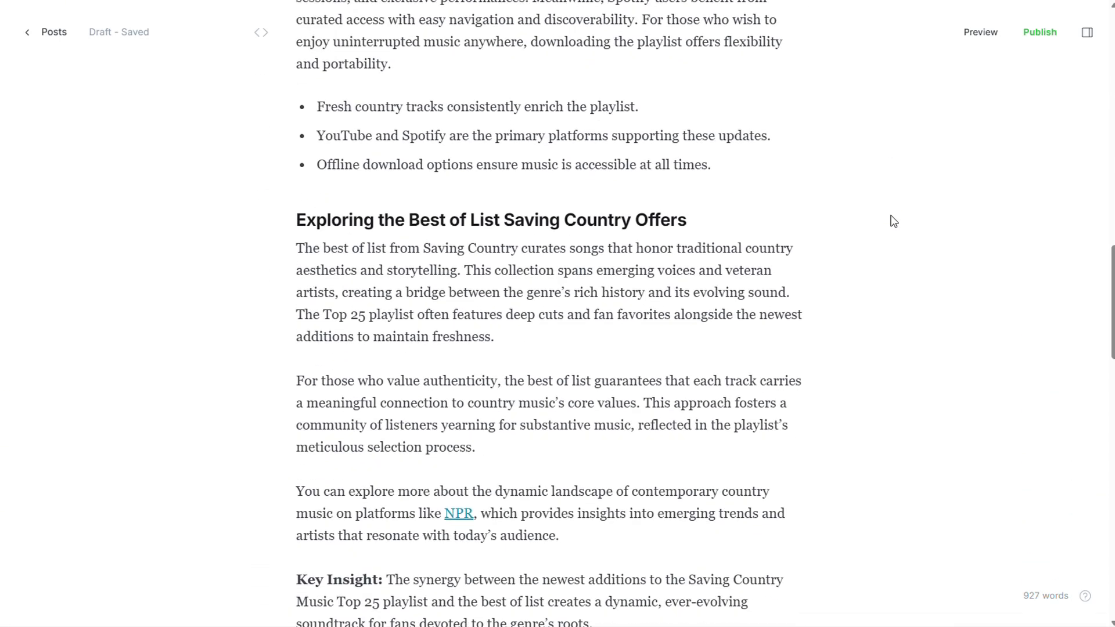
{"action": "left_click", "coordinate": [1086, 33]}
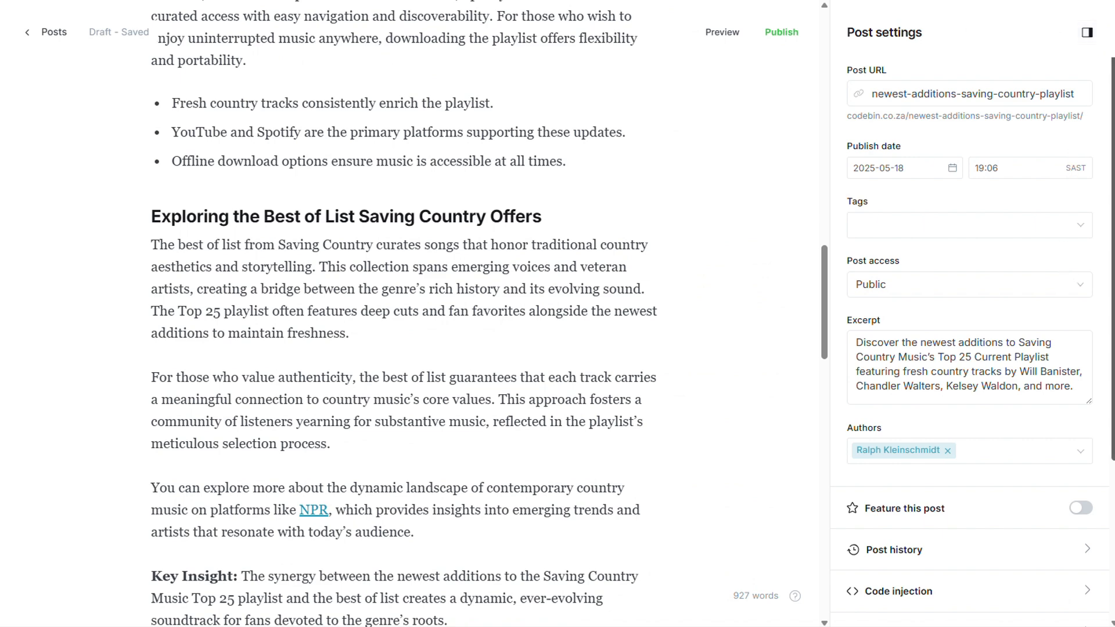
{"action": "scroll", "coordinate": [1108, 388], "scroll_direction": "down", "scroll_amount": 4}
{"action": "left_click", "coordinate": [1031, 412]}
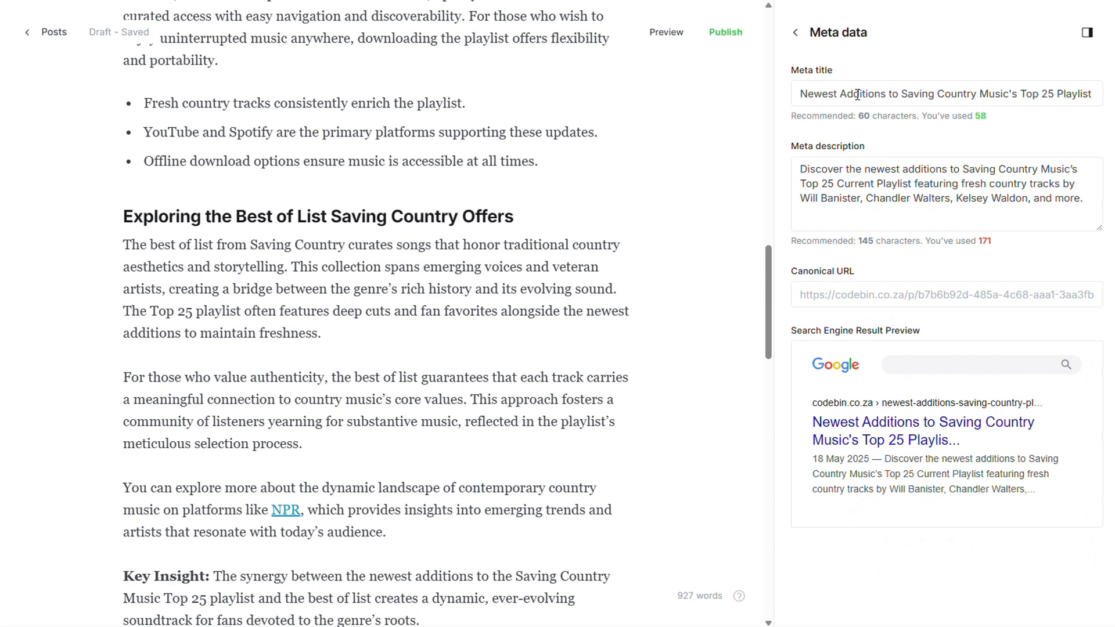
Publish the draft post right now with the Publish only option, without sending it by email.
{"action": "left_click", "coordinate": [730, 36]}
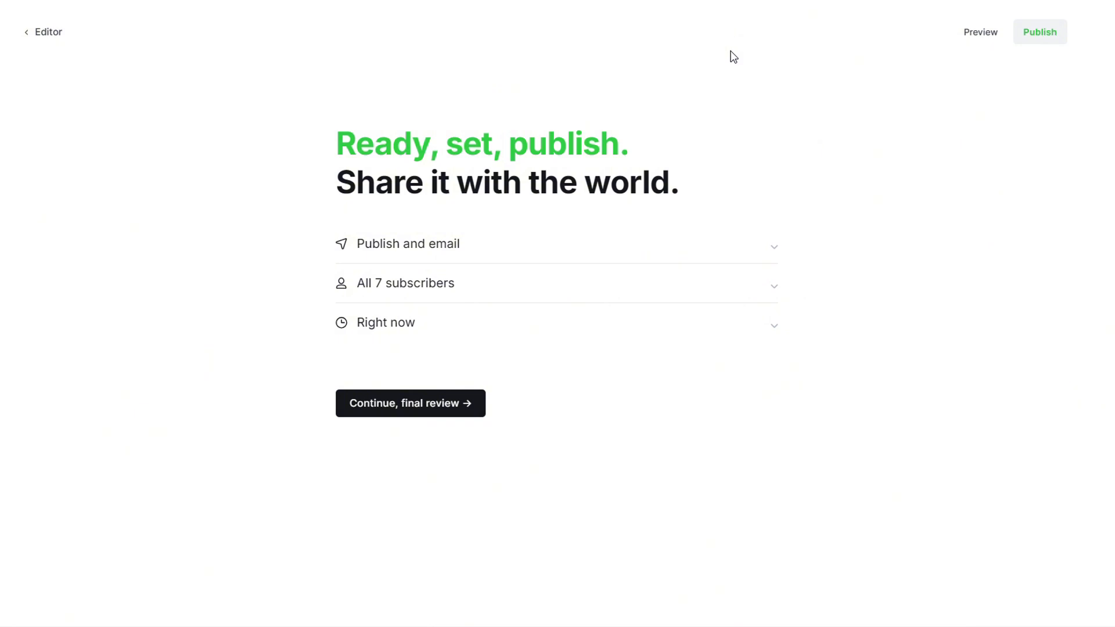
{"action": "left_click", "coordinate": [489, 254]}
{"action": "left_click", "coordinate": [492, 290]}
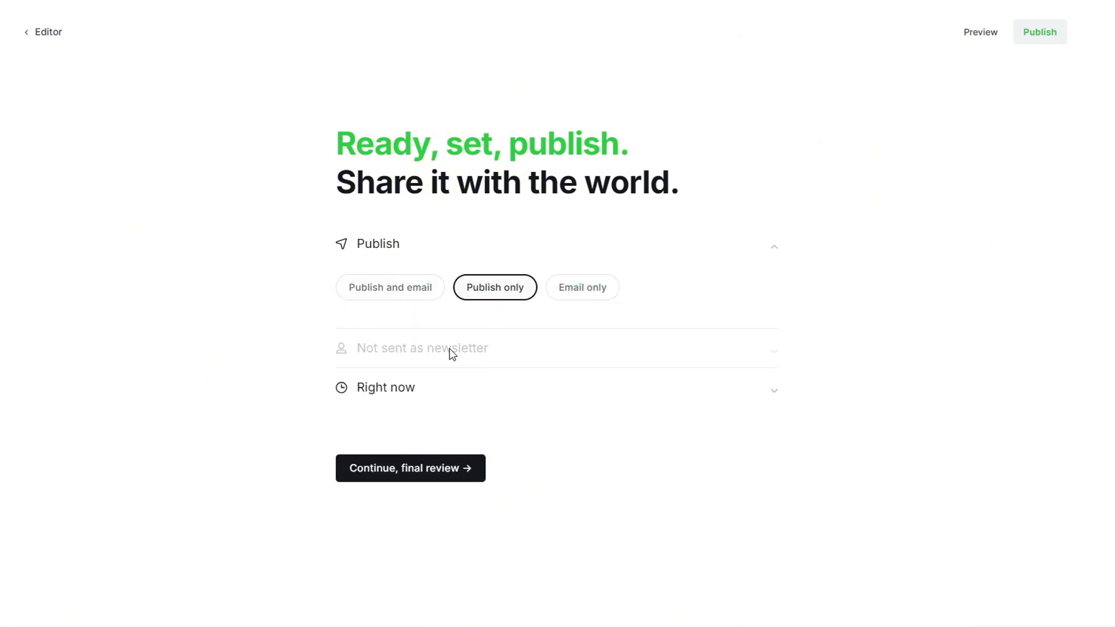
{"action": "left_click", "coordinate": [407, 472]}
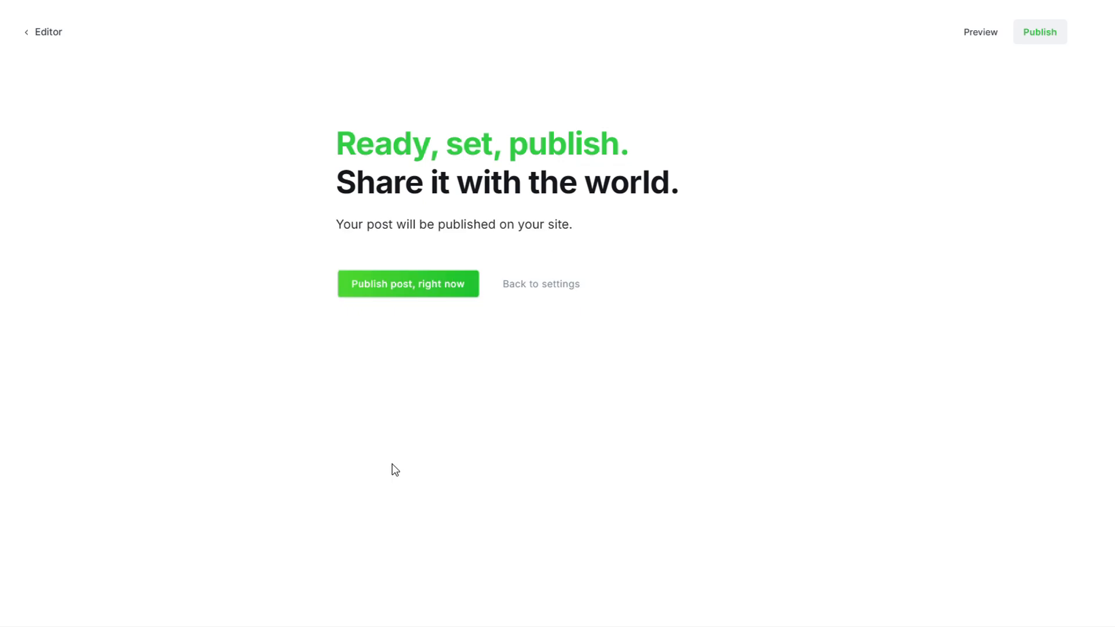
{"action": "left_click", "coordinate": [413, 296]}
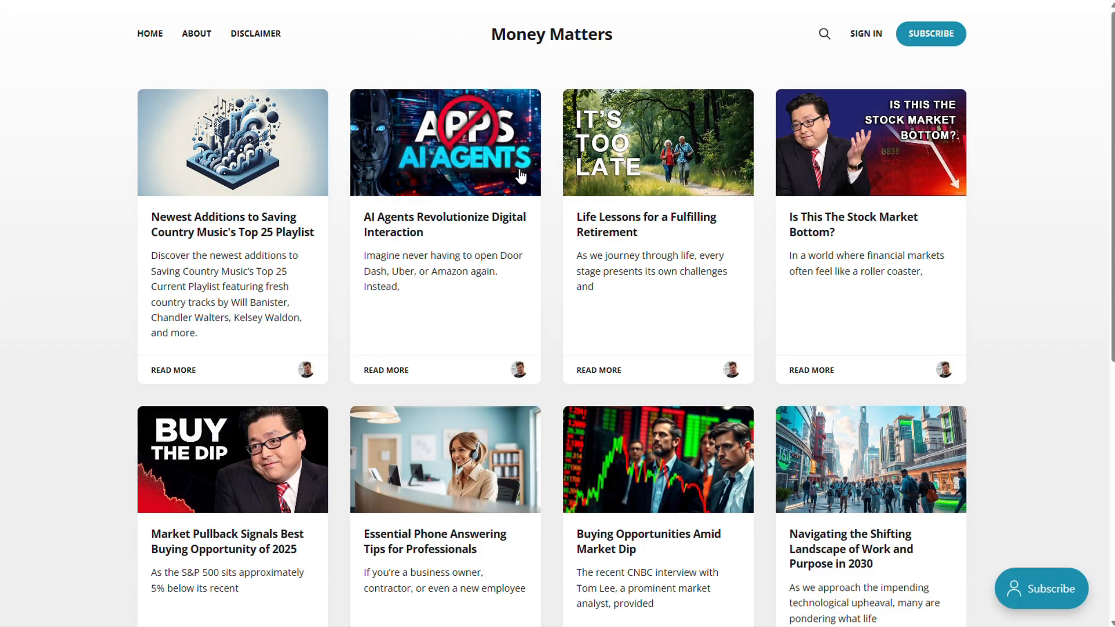
Open the newly published playlist post on the Money Matters site and read through it.
{"action": "left_click", "coordinate": [257, 270]}
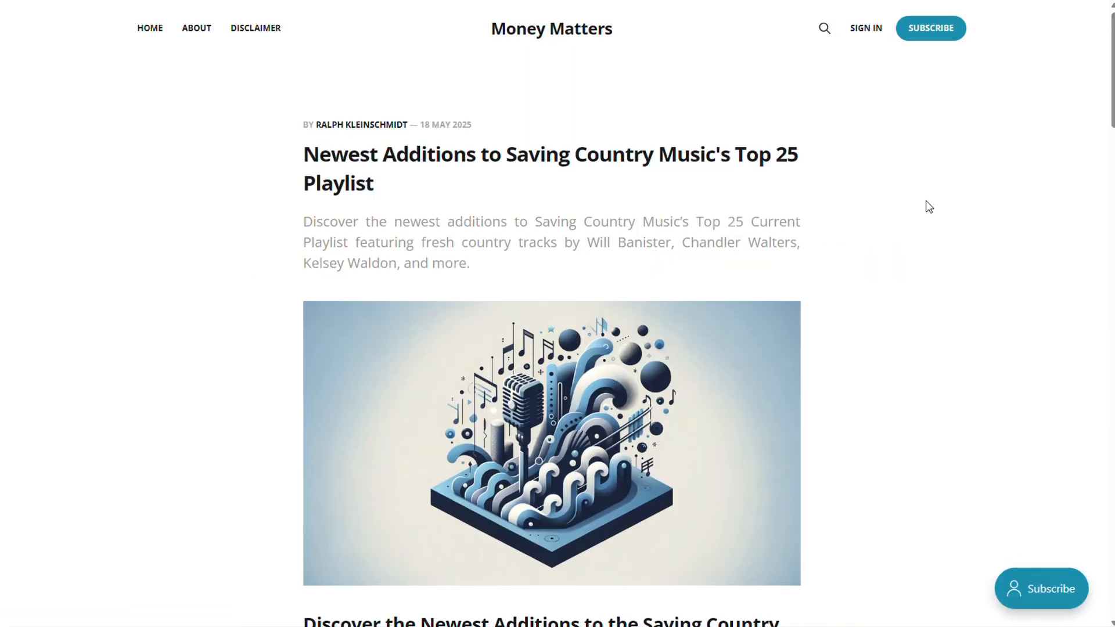
{"action": "scroll", "coordinate": [928, 204], "scroll_direction": "down", "scroll_amount": 20}
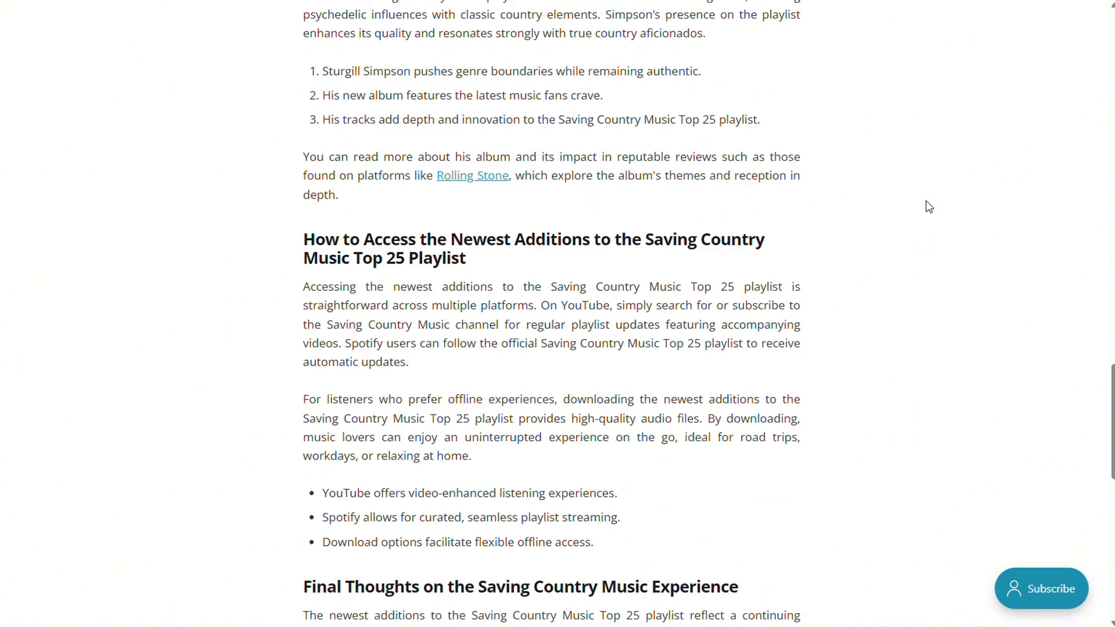
Look over the published playlist post once more, from its title and header image down through the body text.
{"action": "scroll", "coordinate": [928, 204], "scroll_direction": "up", "scroll_amount": 20}
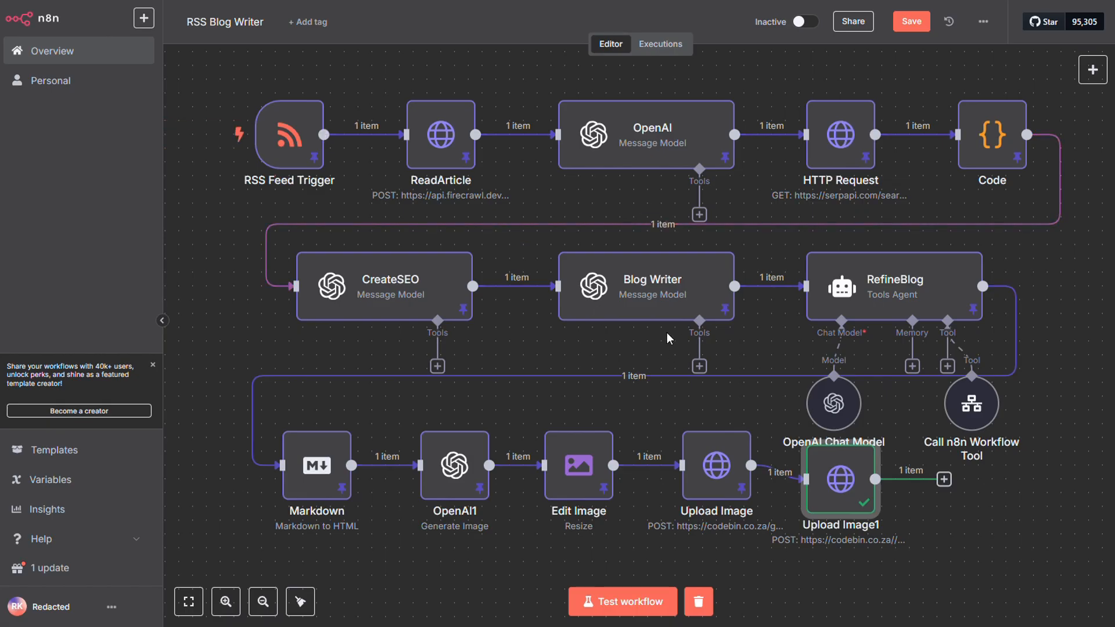
{"action": "scroll", "coordinate": [666, 332], "scroll_direction": "down", "scroll_amount": 4}
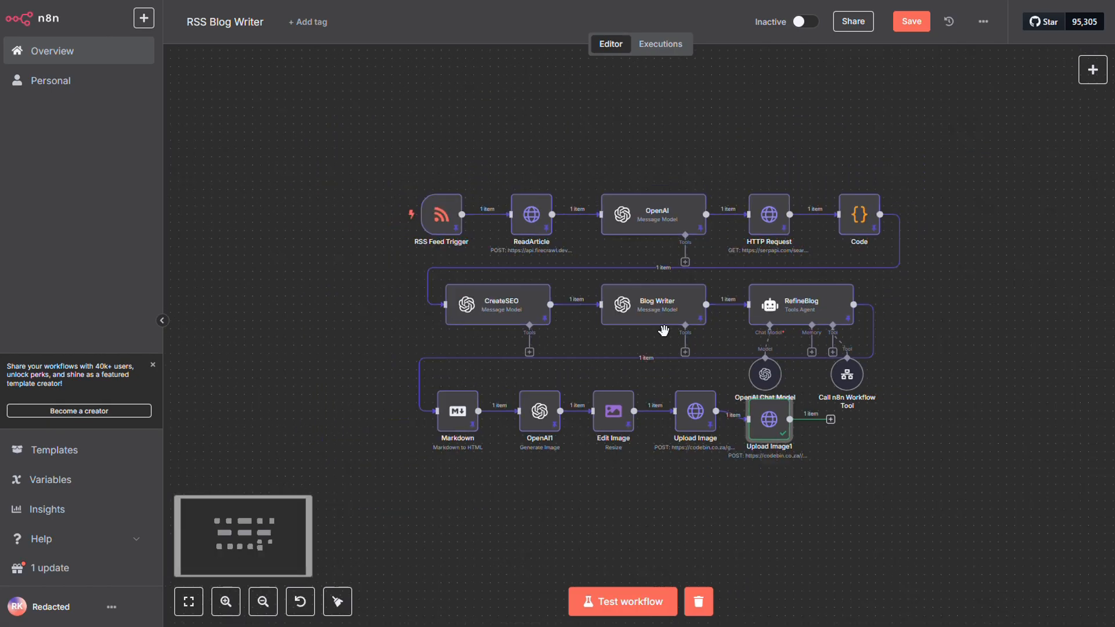
Move the Upload Image1 node up so it lines up with the other nodes in the Markdown row.
{"action": "left_click_drag", "start_coordinate": [783, 520], "coordinate": [484, 433]}
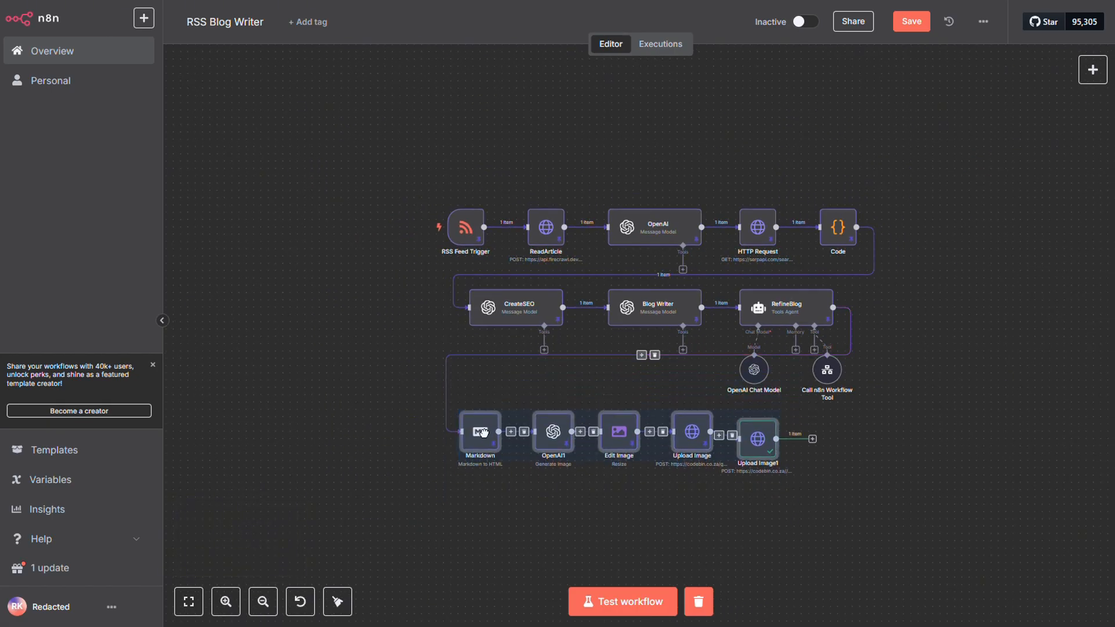
{"action": "left_click", "coordinate": [766, 493]}
{"action": "left_click_drag", "start_coordinate": [756, 439], "coordinate": [756, 431]}
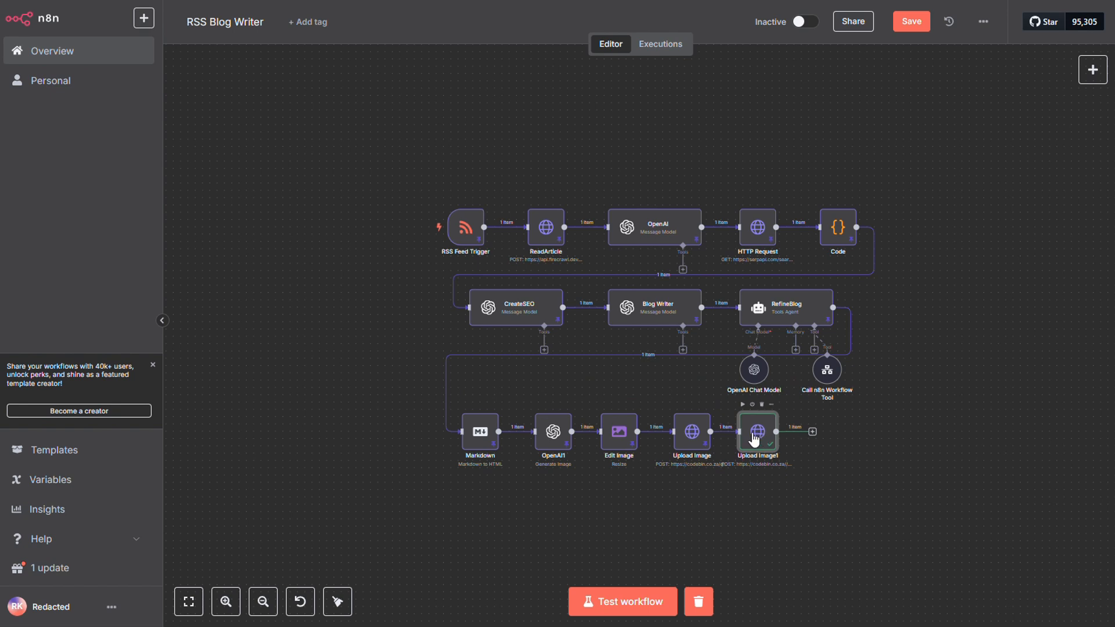
Unpin the data of the Upload Image, Edit Image, OpenAI1 and Markdown nodes, and save and activate the workflow.
{"action": "left_click", "coordinate": [686, 434]}
{"action": "key", "text": "p"}
{"action": "left_click", "coordinate": [610, 437]}
{"action": "key", "text": "p"}
{"action": "left_click", "coordinate": [544, 437]}
{"action": "key", "text": "p"}
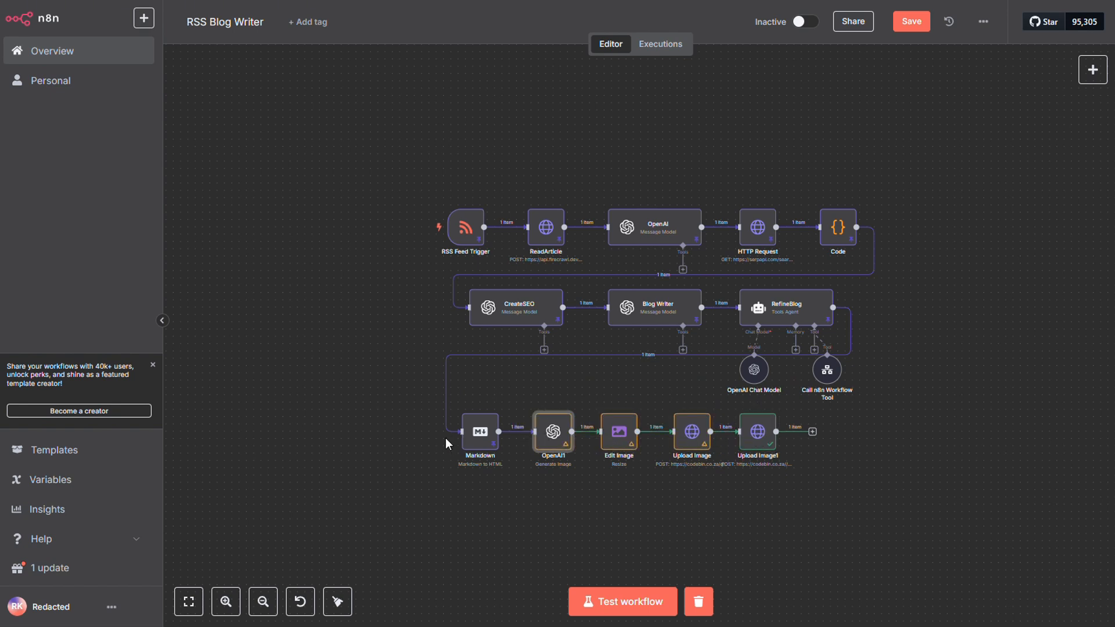
{"action": "left_click", "coordinate": [484, 435]}
{"action": "key", "text": "p"}
{"action": "left_click", "coordinate": [911, 21]}
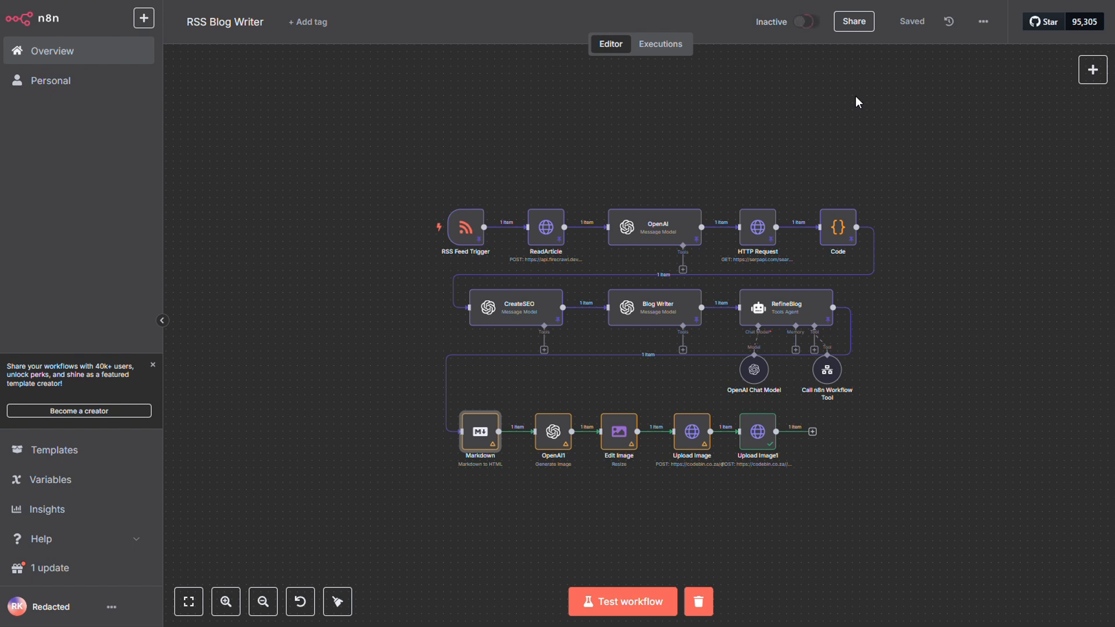
Unpin the data of the RSS Feed Trigger, ReadArticle, OpenAI and HTTP Request nodes together.
{"action": "left_click", "coordinate": [766, 226]}
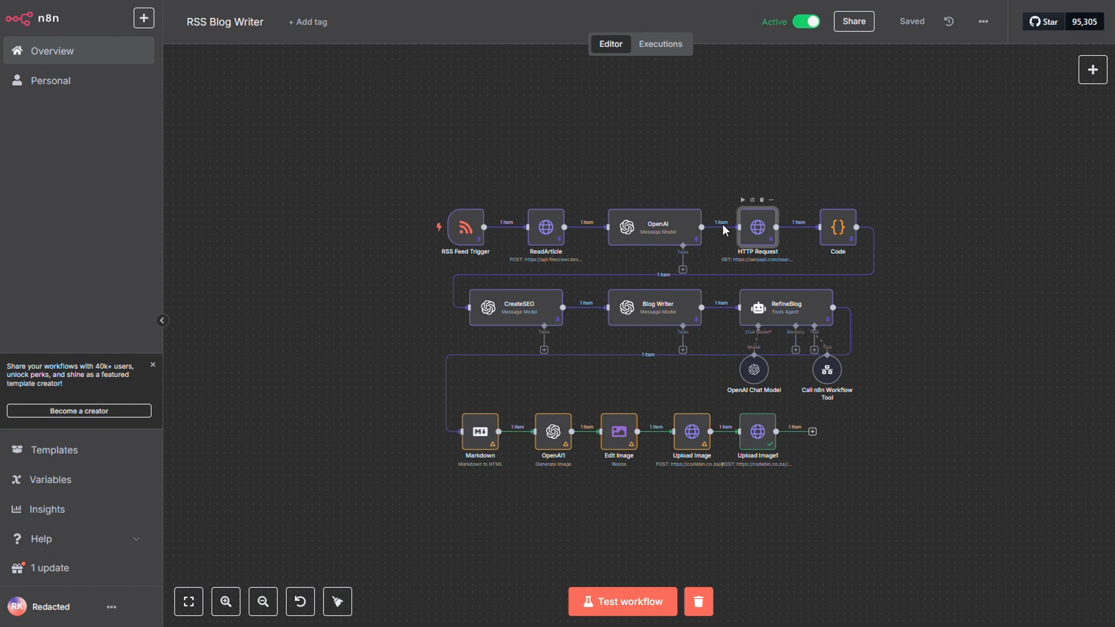
{"action": "left_click_drag", "start_coordinate": [427, 150], "coordinate": [796, 262]}
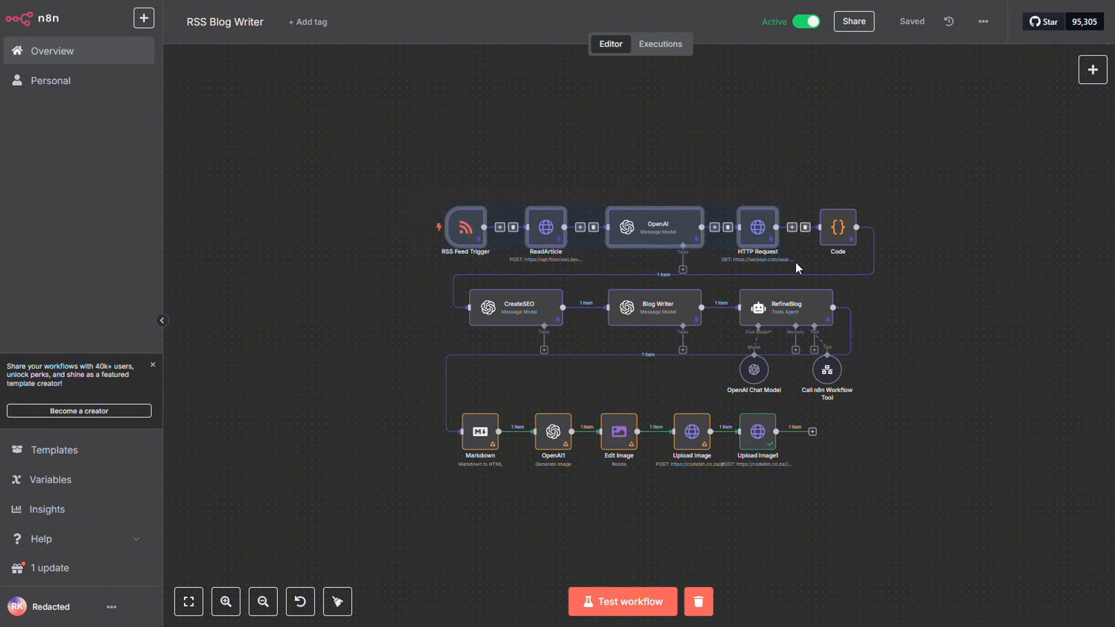
{"action": "key", "text": "p"}
Unpin the data of the Blog Writer, RefineBlog, CreateSEO and Code nodes and save the workflow.
{"action": "left_click", "coordinate": [668, 323]}
{"action": "key", "text": "p"}
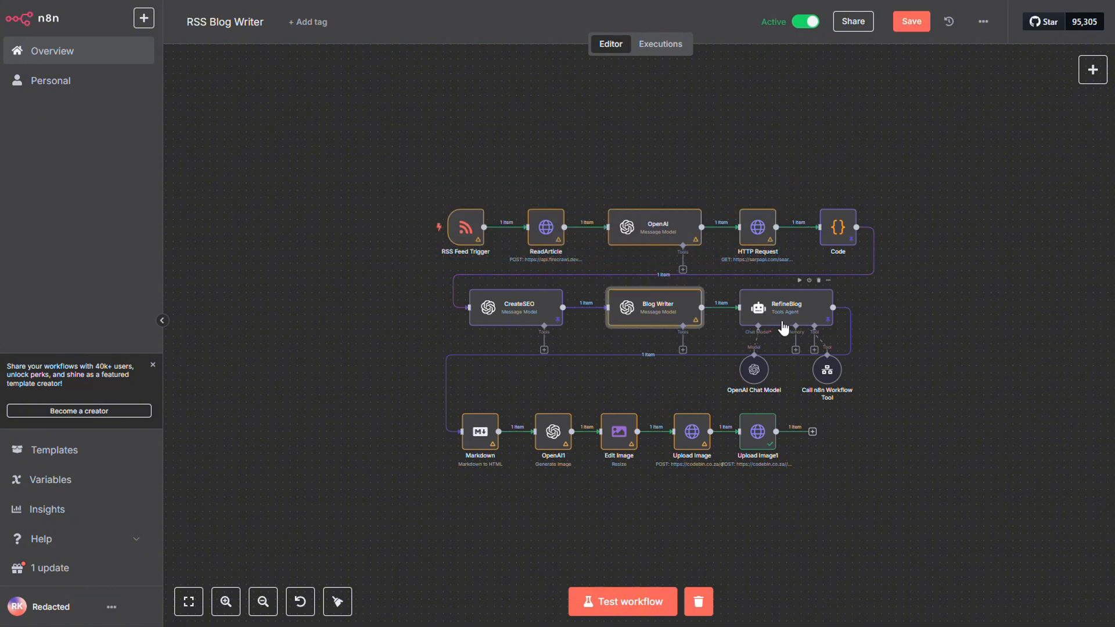
{"action": "left_click", "coordinate": [784, 317]}
{"action": "key", "text": "p"}
{"action": "left_click", "coordinate": [514, 314]}
{"action": "key", "text": "p"}
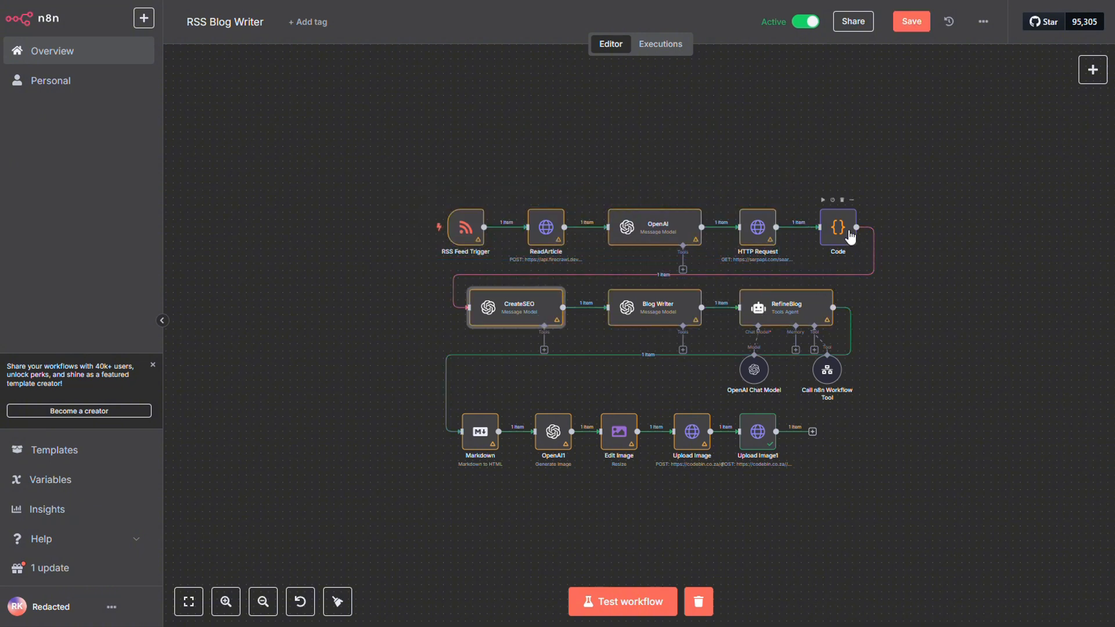
{"action": "left_click", "coordinate": [850, 237]}
{"action": "key", "text": "p"}
{"action": "key", "text": "ctrl+s"}
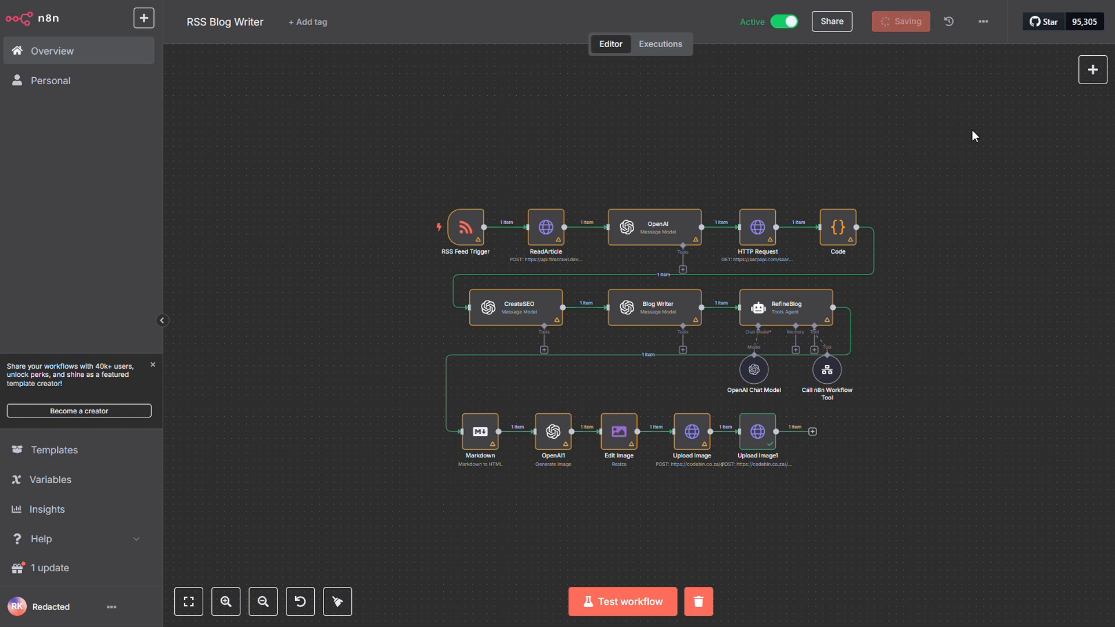
{"action": "left_click", "coordinate": [192, 605]}
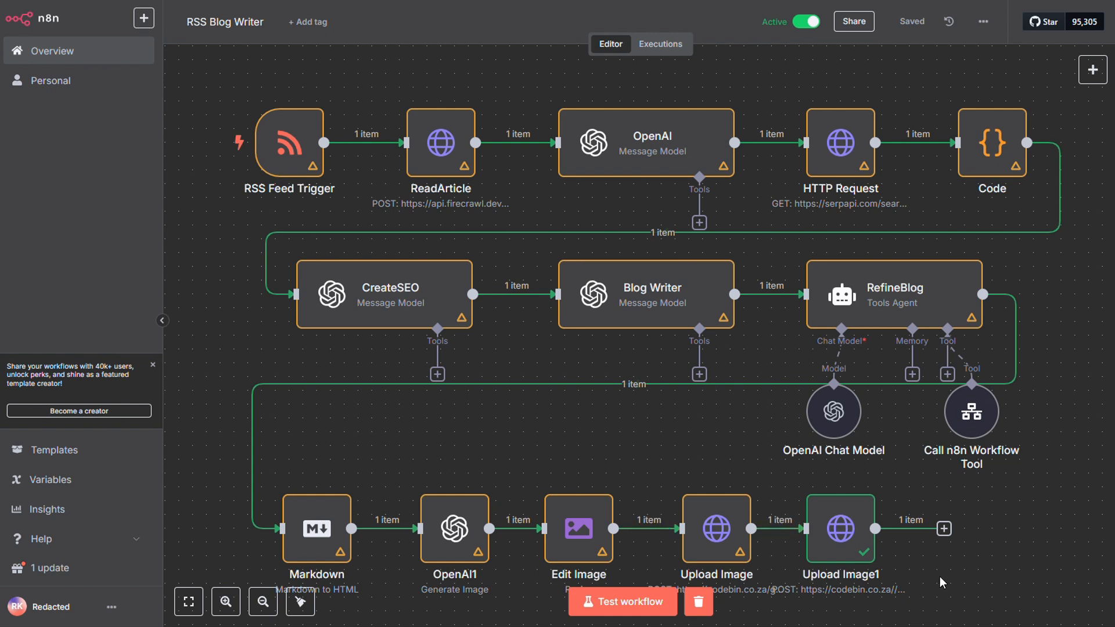
{"action": "mouse_move", "coordinate": [663, 404]}
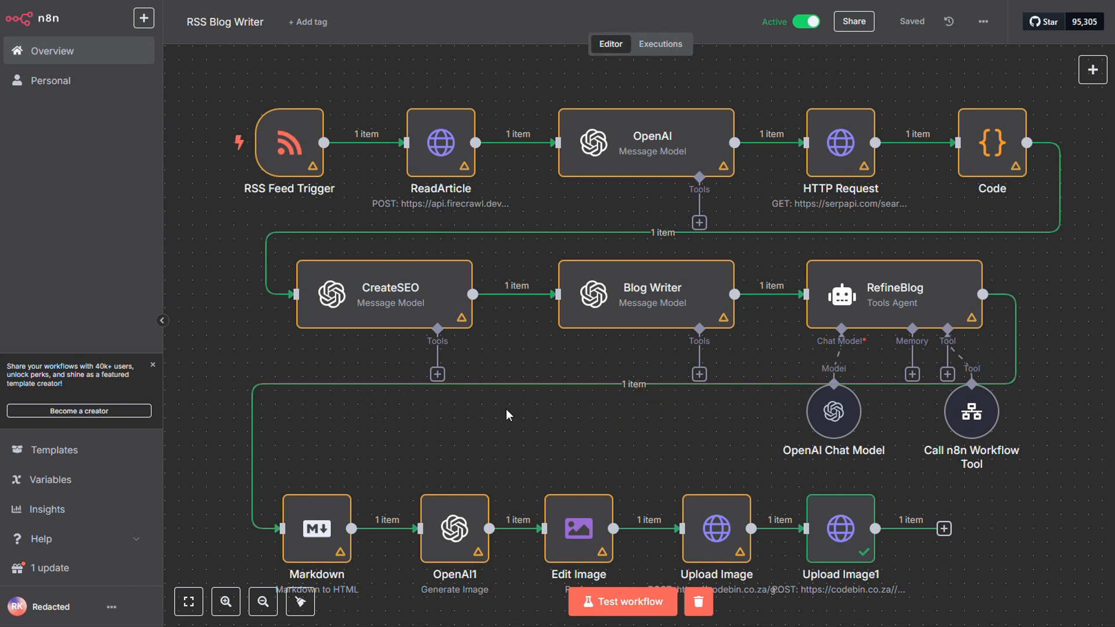